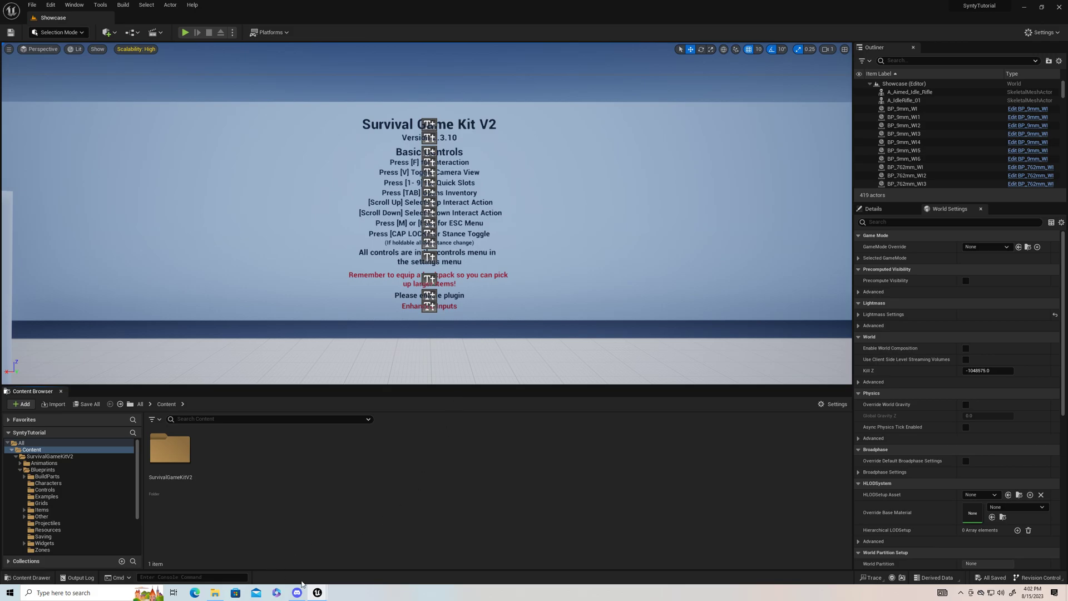
Switch to the SyntyAssets project and start migrating the PolygonPrototype folder, accepting all the listed assets.
{"action": "mouse_move", "coordinate": [317, 592]}
{"action": "left_click", "coordinate": [319, 559]}
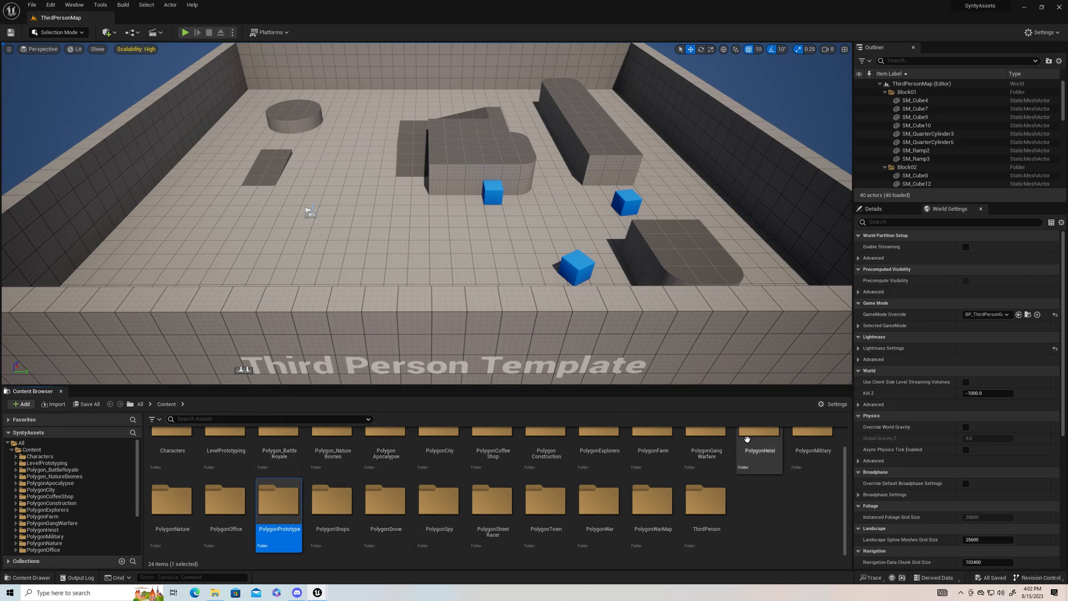
{"action": "right_click", "coordinate": [280, 535]}
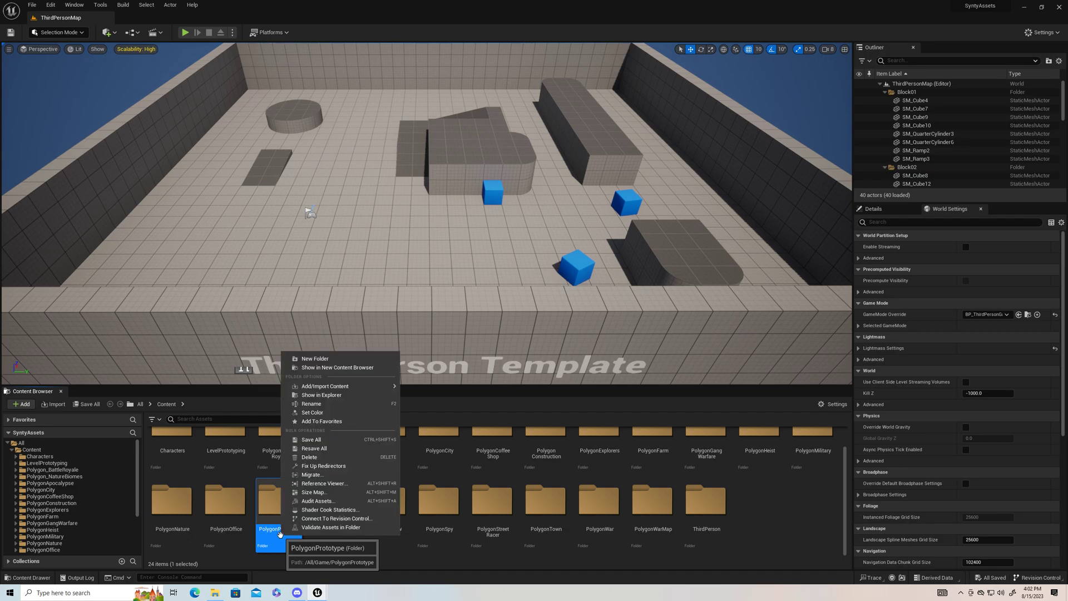
{"action": "left_click", "coordinate": [315, 473]}
{"action": "left_click_drag", "start_coordinate": [653, 223], "coordinate": [659, 391]}
{"action": "left_click", "coordinate": [603, 398]}
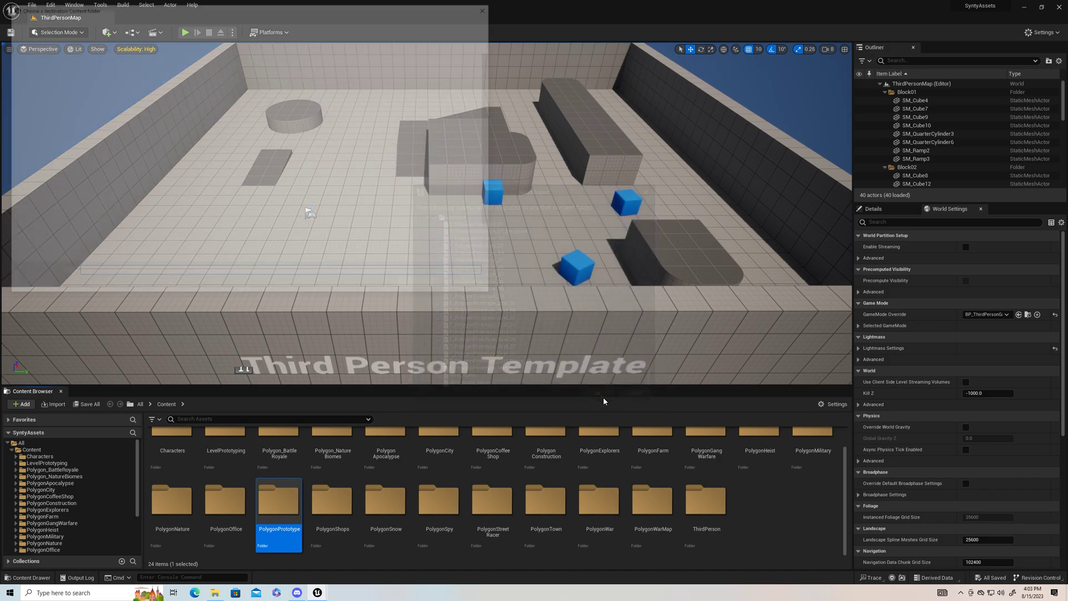
Choose the Content folder of SyntyTutorial, in UnrealEngine5.2Projects on drive E:, as the migration destination.
{"action": "left_click", "coordinate": [38, 249]}
{"action": "left_click", "coordinate": [110, 187]}
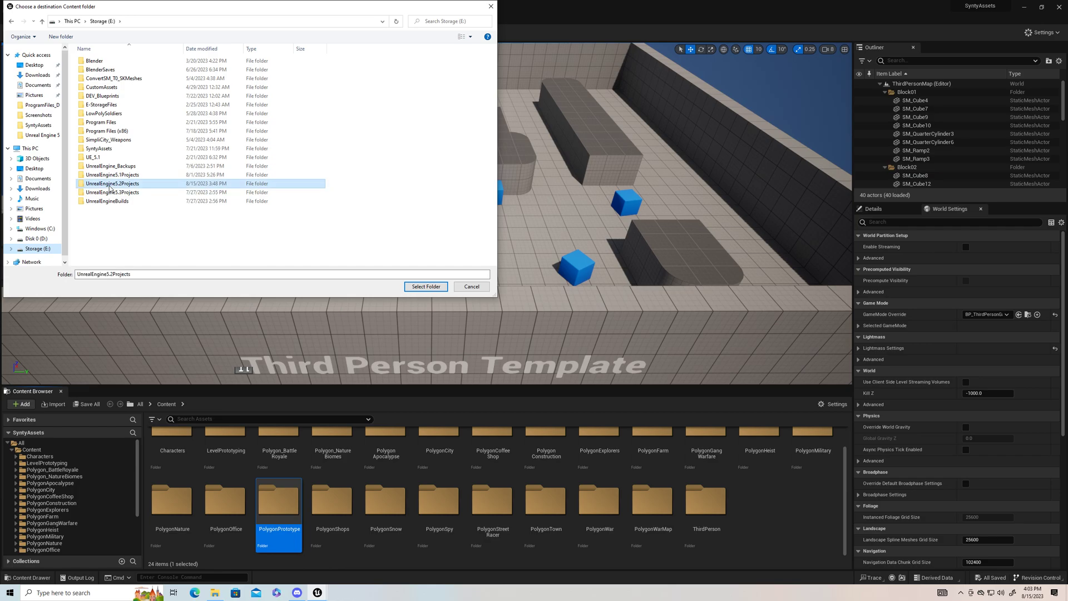
{"action": "double_click", "coordinate": [109, 188]}
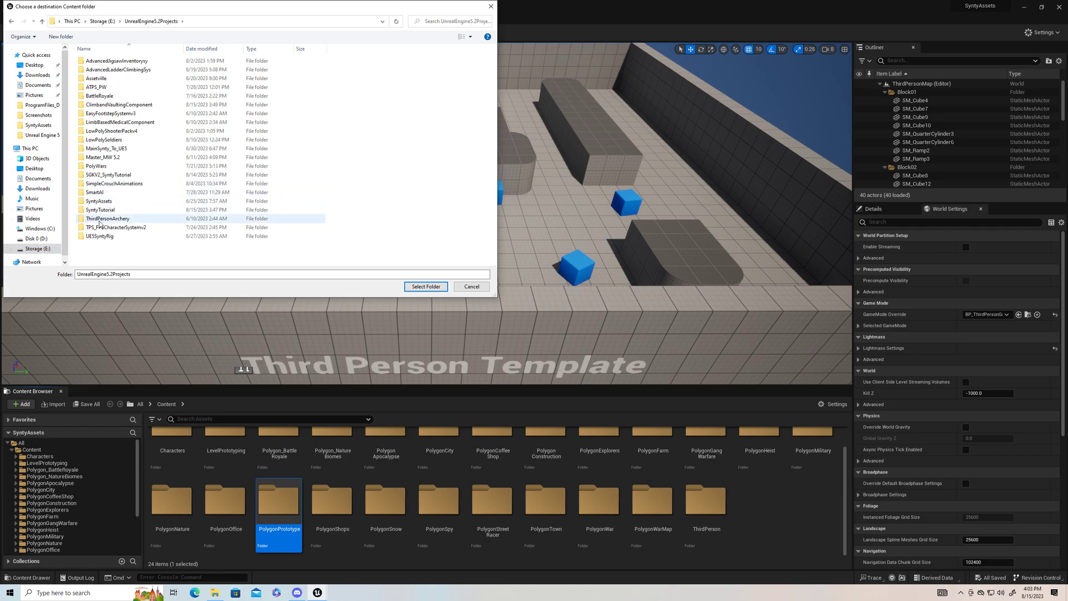
{"action": "left_click", "coordinate": [100, 212]}
{"action": "double_click", "coordinate": [100, 211]}
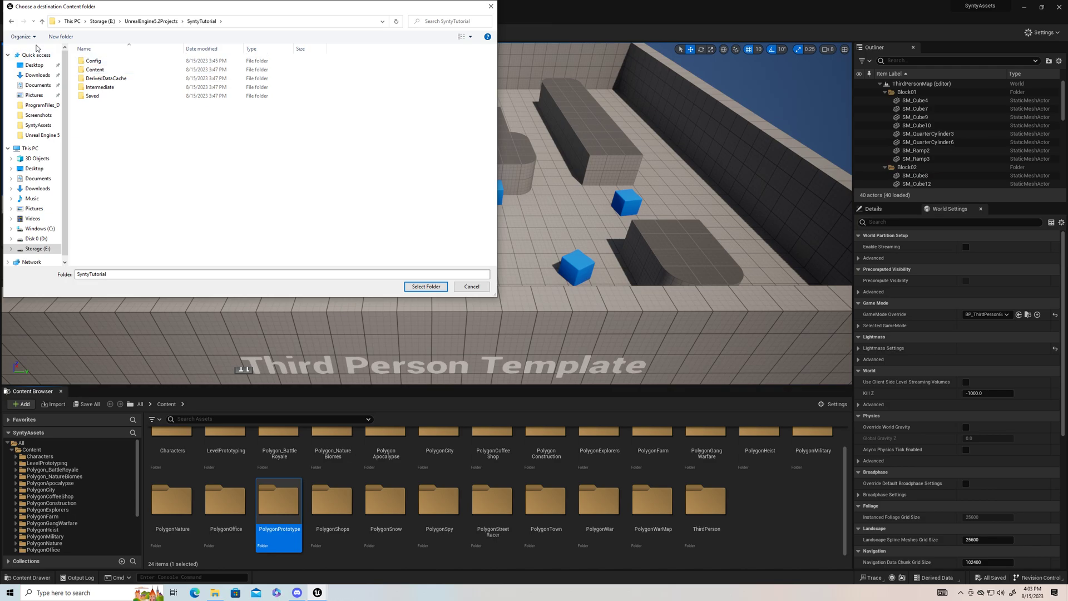
{"action": "left_click", "coordinate": [94, 71]}
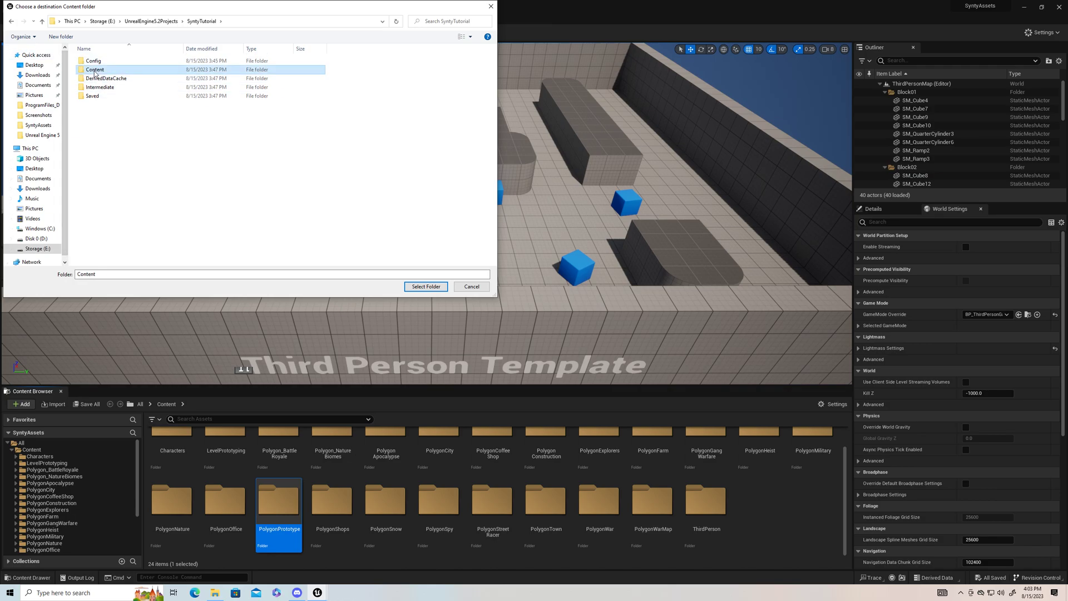
{"action": "left_click", "coordinate": [426, 286]}
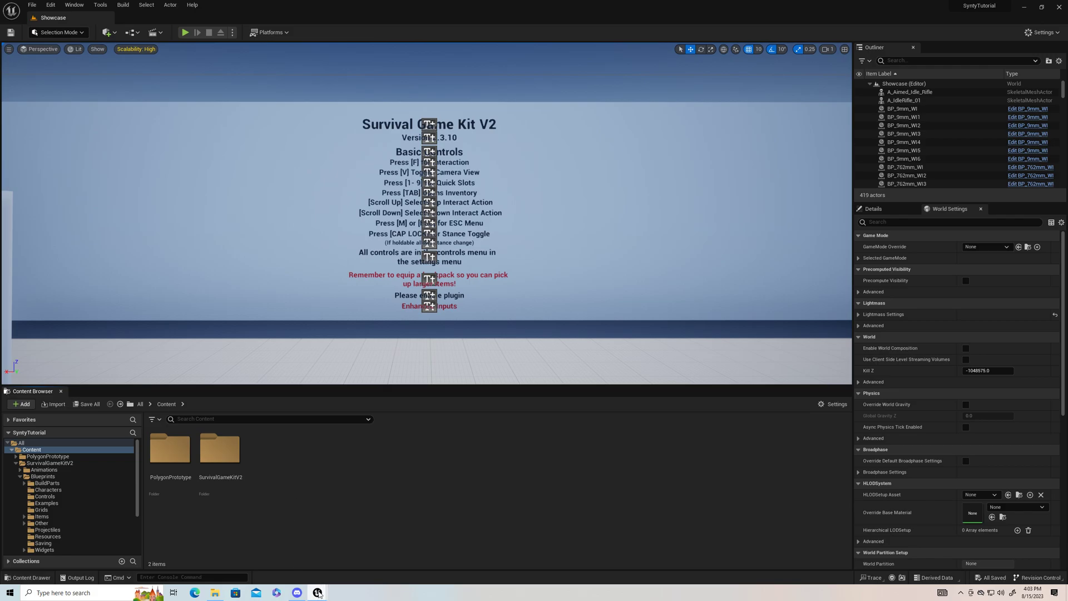
Switch to the ClimbandVaultingComponent project and start migrating the ClimbingComponent folder, accepting all the listed assets.
{"action": "mouse_move", "coordinate": [319, 593]}
{"action": "left_click", "coordinate": [353, 564]}
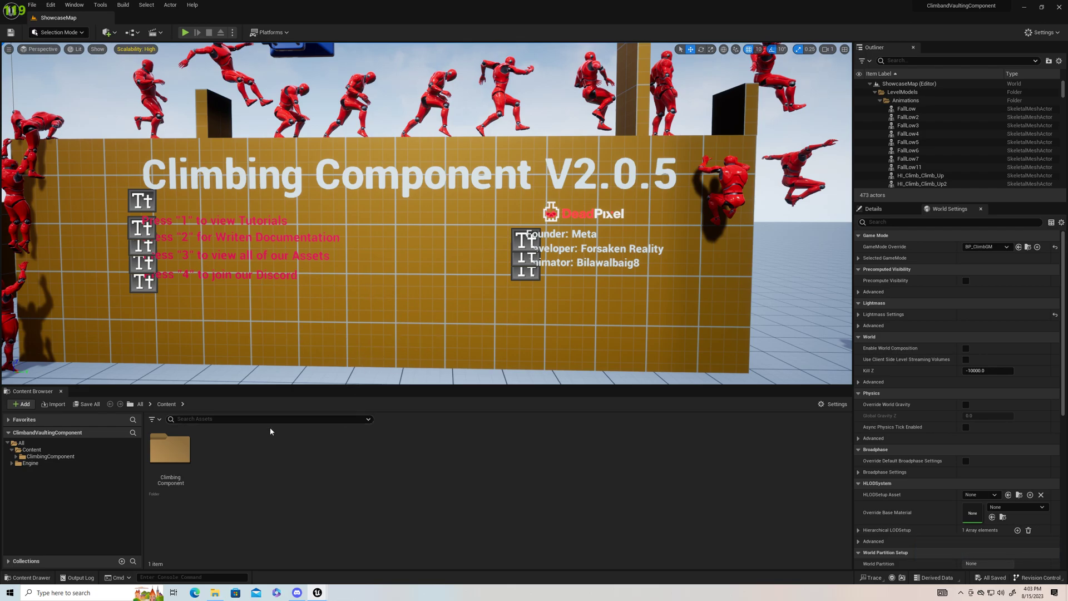
{"action": "right_click", "coordinate": [182, 456]}
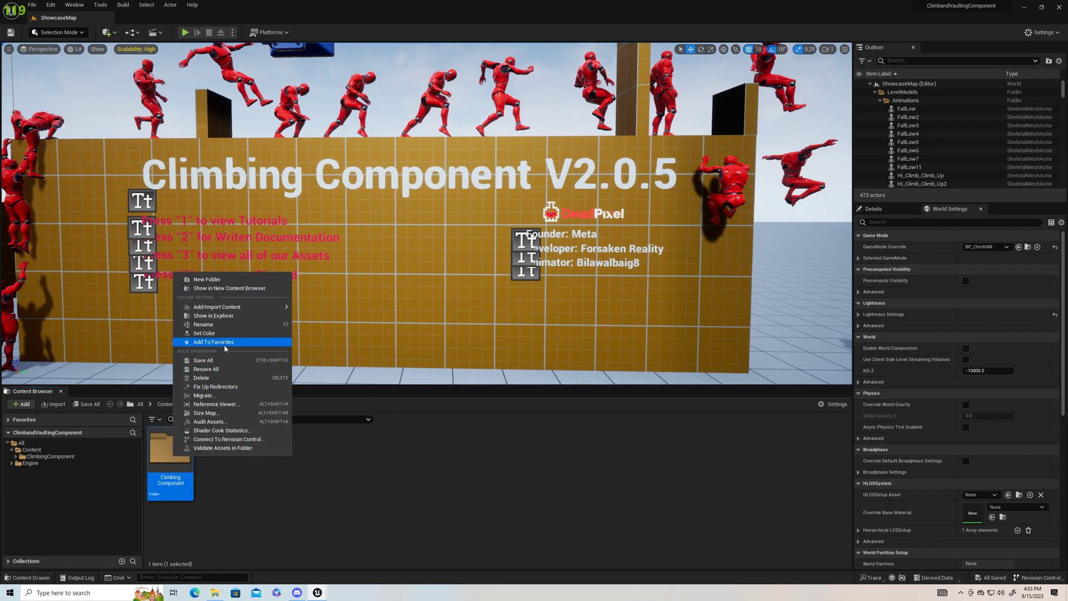
{"action": "left_click", "coordinate": [227, 395]}
{"action": "scroll", "coordinate": [654, 267], "scroll_direction": "down", "scroll_amount": 5}
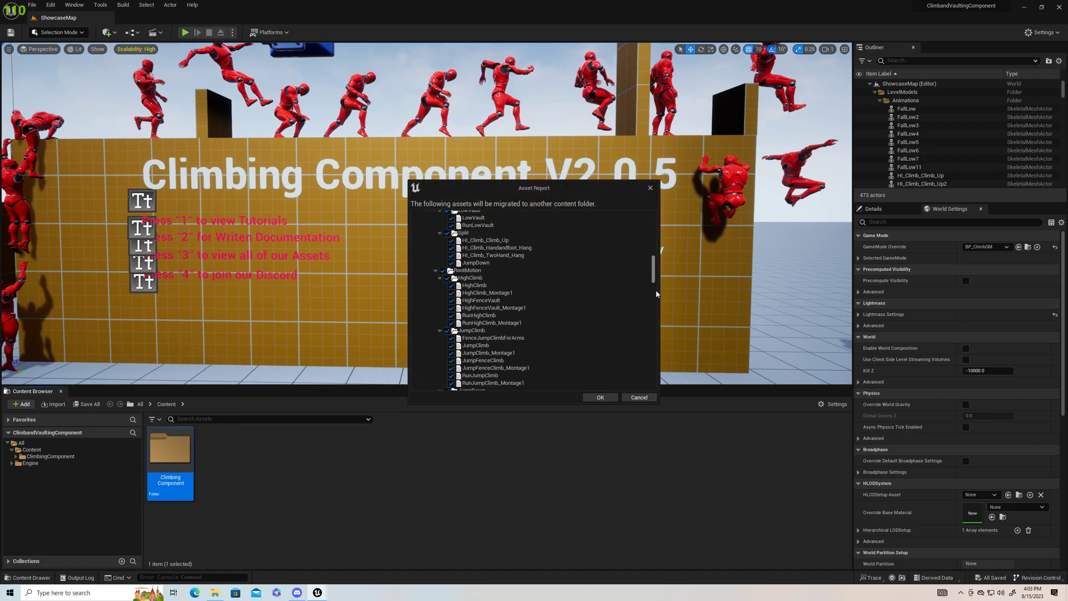
{"action": "left_click", "coordinate": [601, 398]}
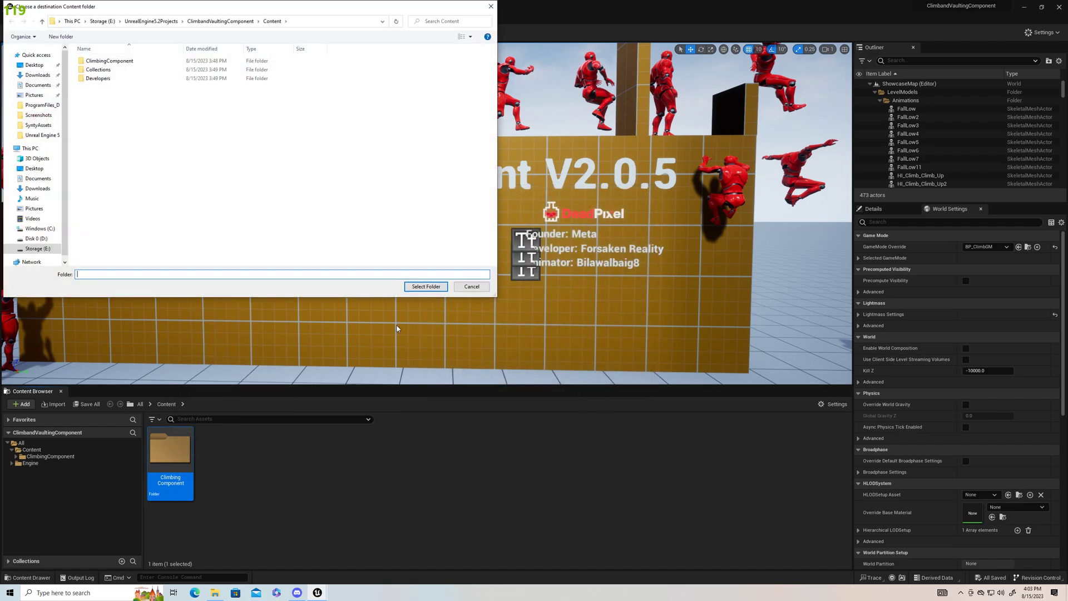
Migrate the climbing assets into the SyntyTutorial project's Content folder, in UnrealEngine5.2Projects on drive E:.
{"action": "left_click", "coordinate": [37, 249]}
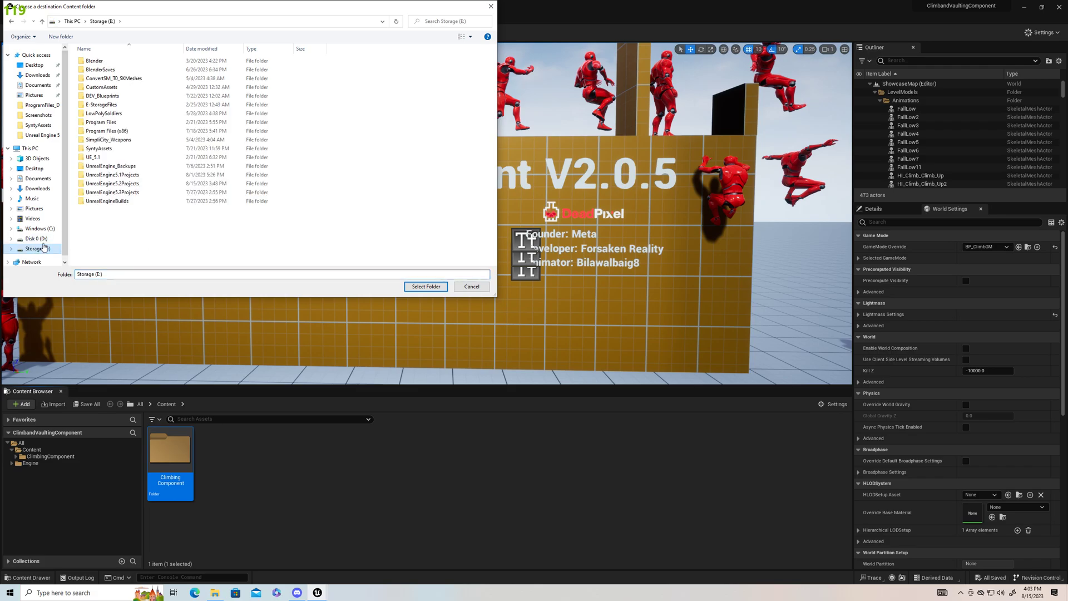
{"action": "double_click", "coordinate": [108, 183]}
{"action": "double_click", "coordinate": [109, 210]}
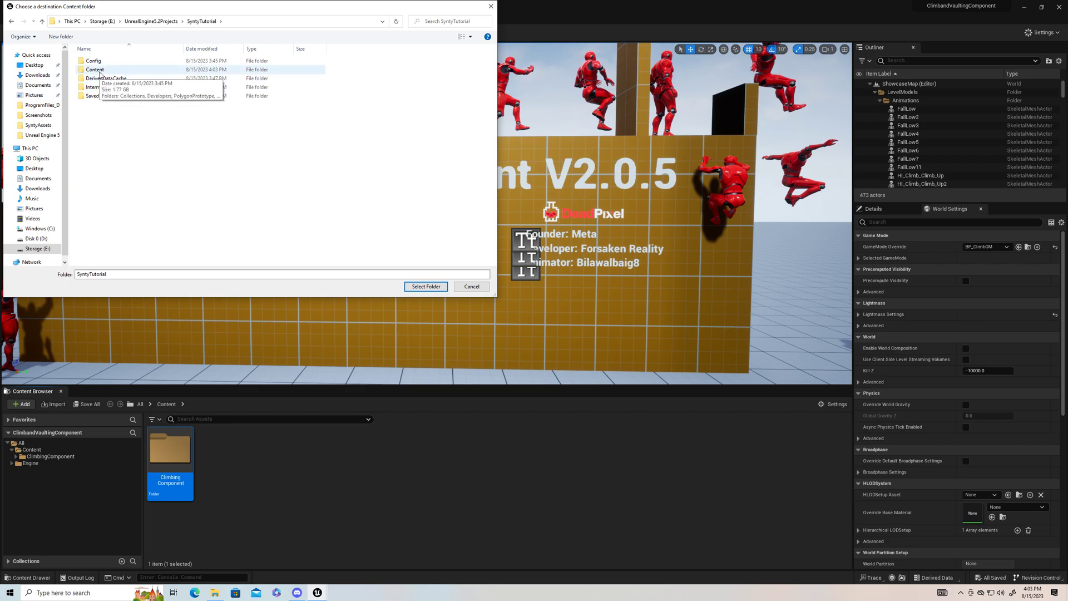
{"action": "double_click", "coordinate": [100, 70]}
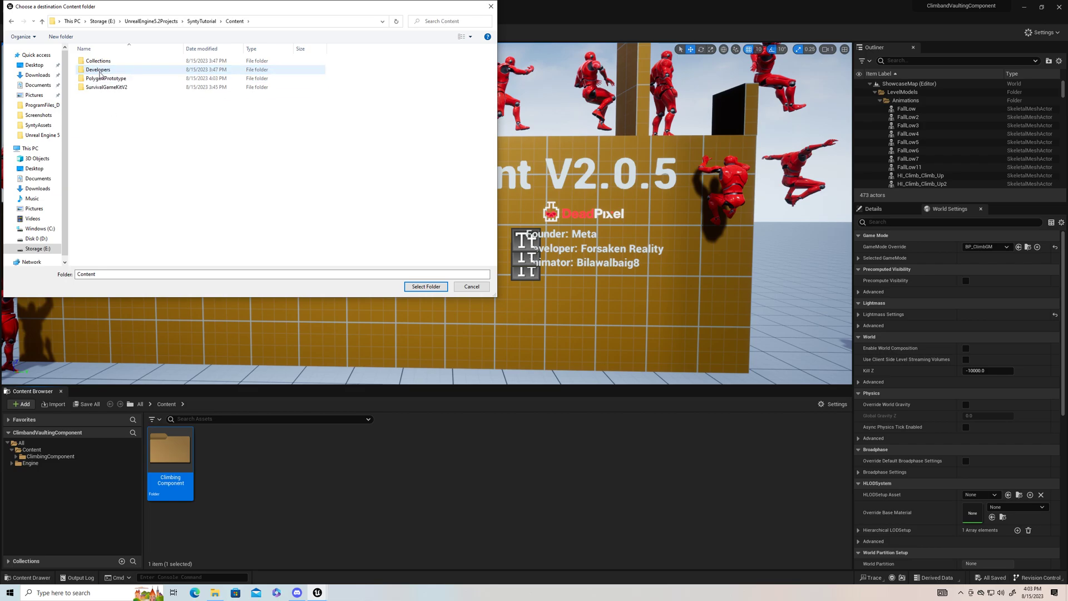
{"action": "left_click", "coordinate": [11, 22]}
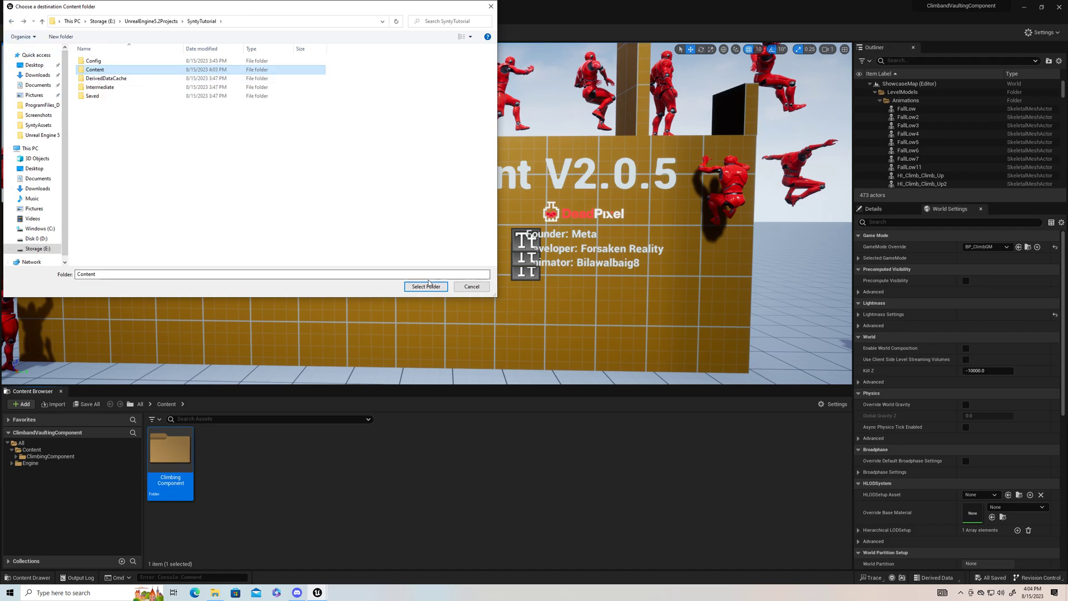
{"action": "left_click", "coordinate": [425, 286]}
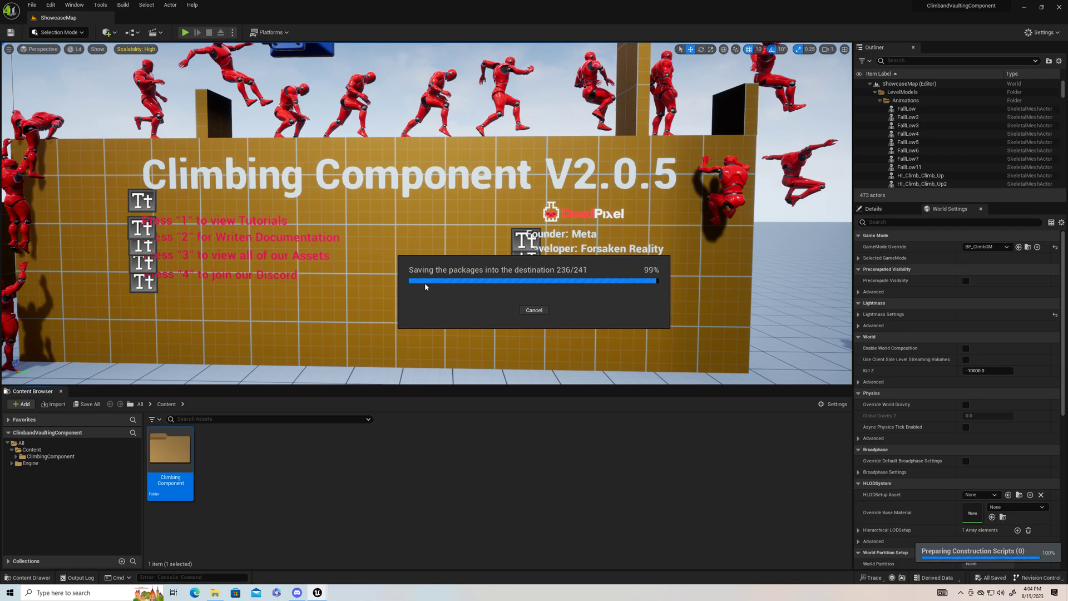
{"action": "left_click", "coordinate": [422, 487]}
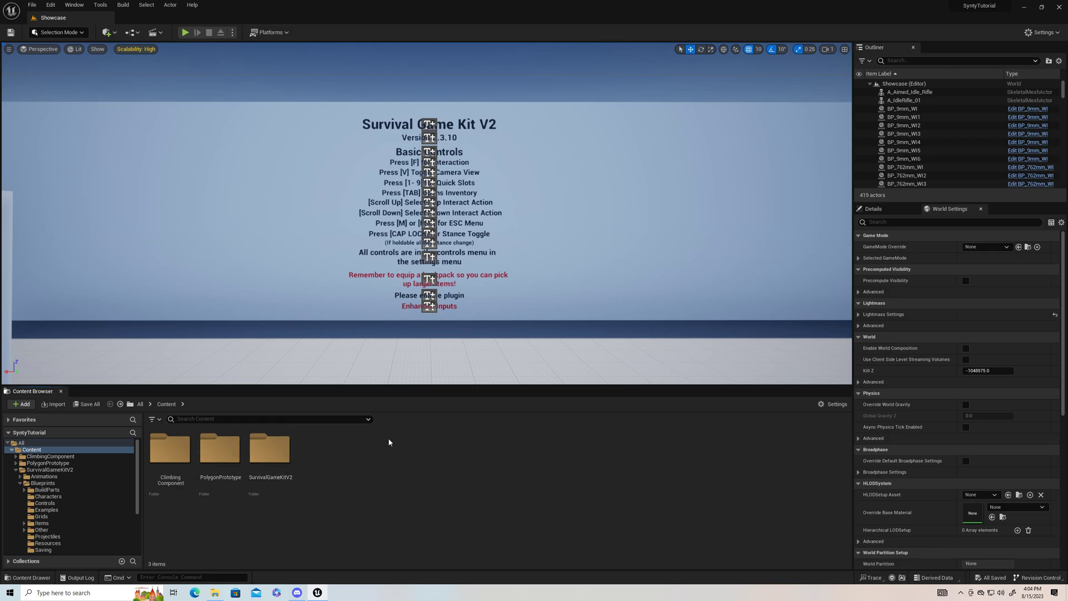
In SyntyTutorial's PolygonPrototype/Meshes/Characters folder, create a new skeleton for the SK_Character_Male_NoFace_01 mesh.
{"action": "left_click", "coordinate": [222, 461]}
{"action": "double_click", "coordinate": [222, 461]}
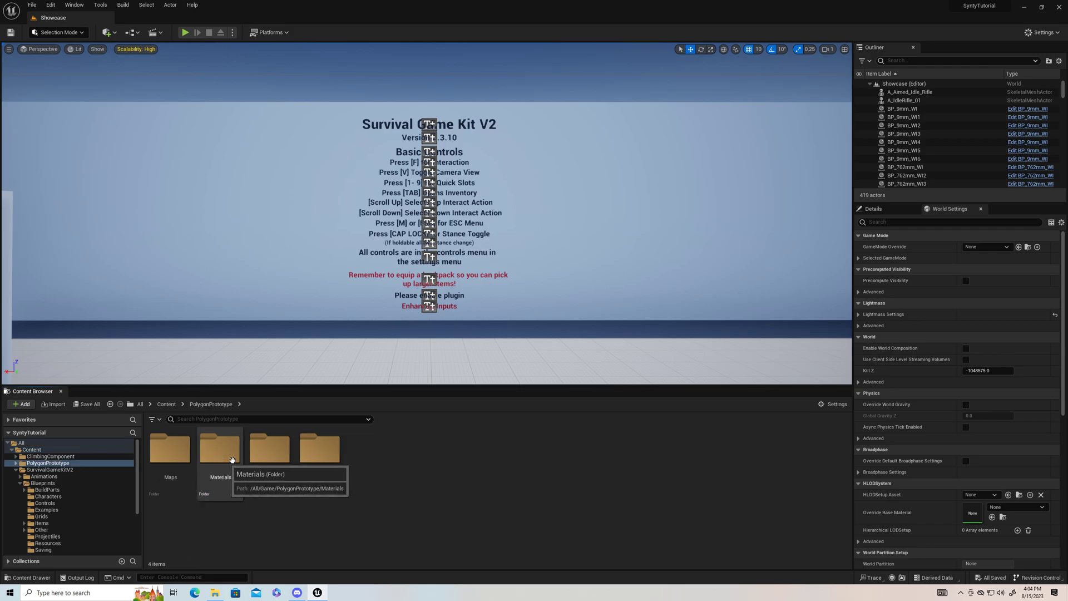
{"action": "double_click", "coordinate": [268, 454]}
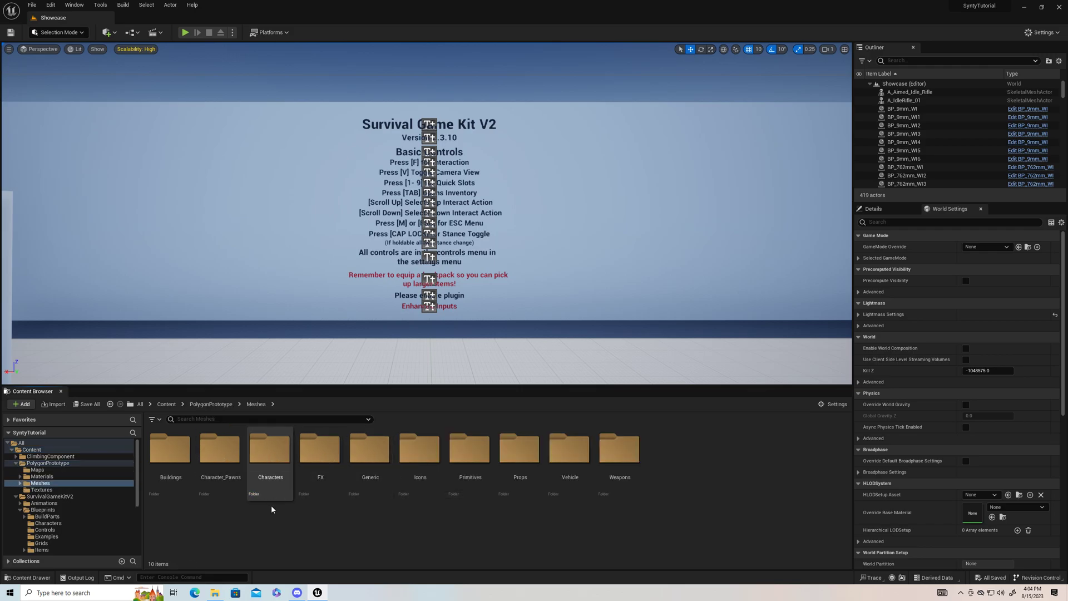
{"action": "double_click", "coordinate": [268, 457]}
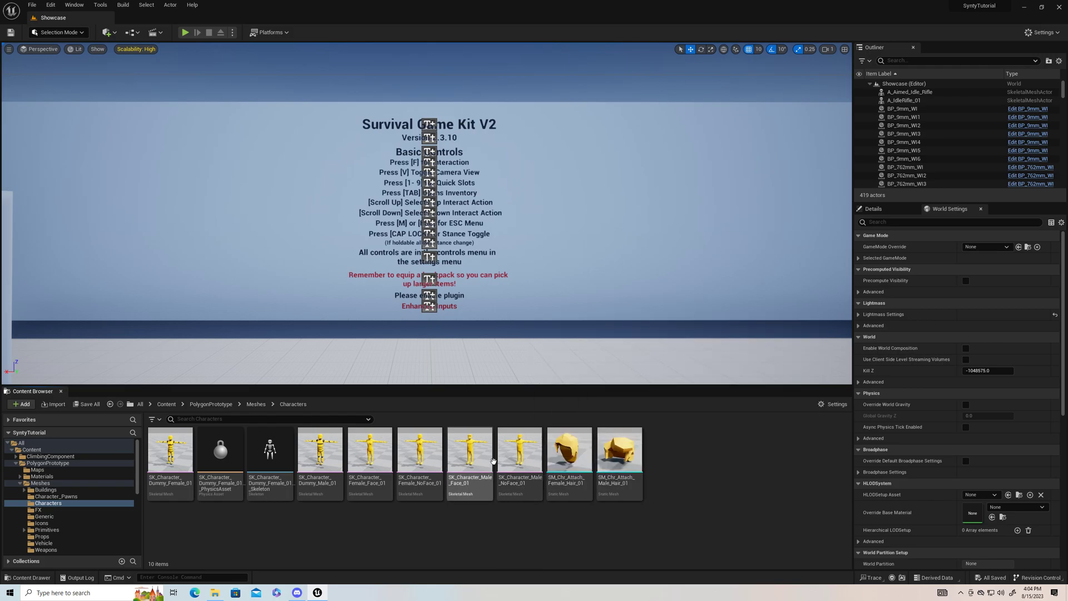
{"action": "right_click", "coordinate": [521, 490]}
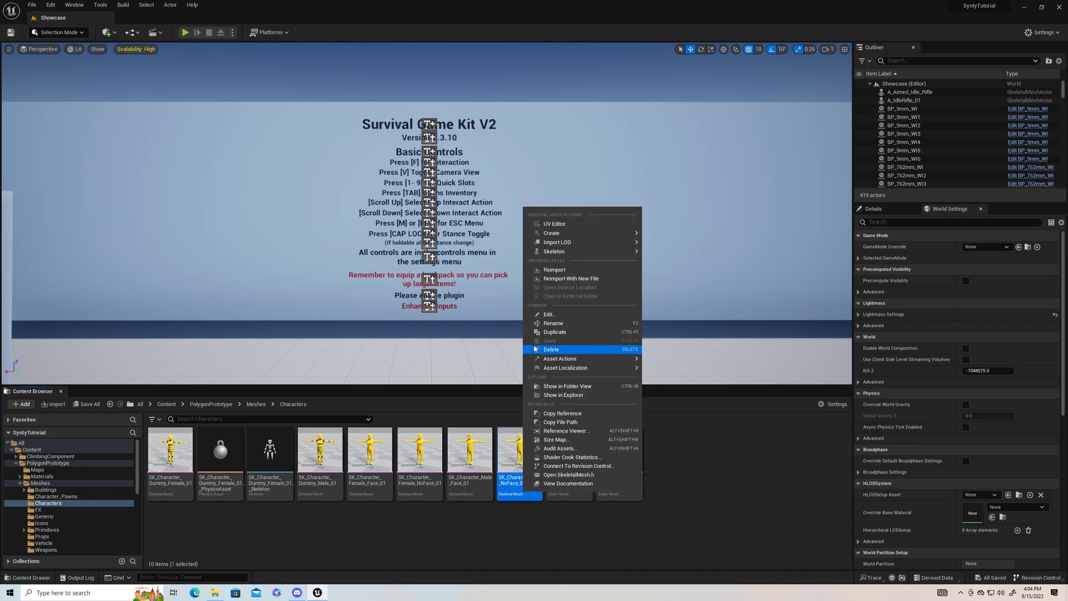
{"action": "mouse_move", "coordinate": [562, 254]}
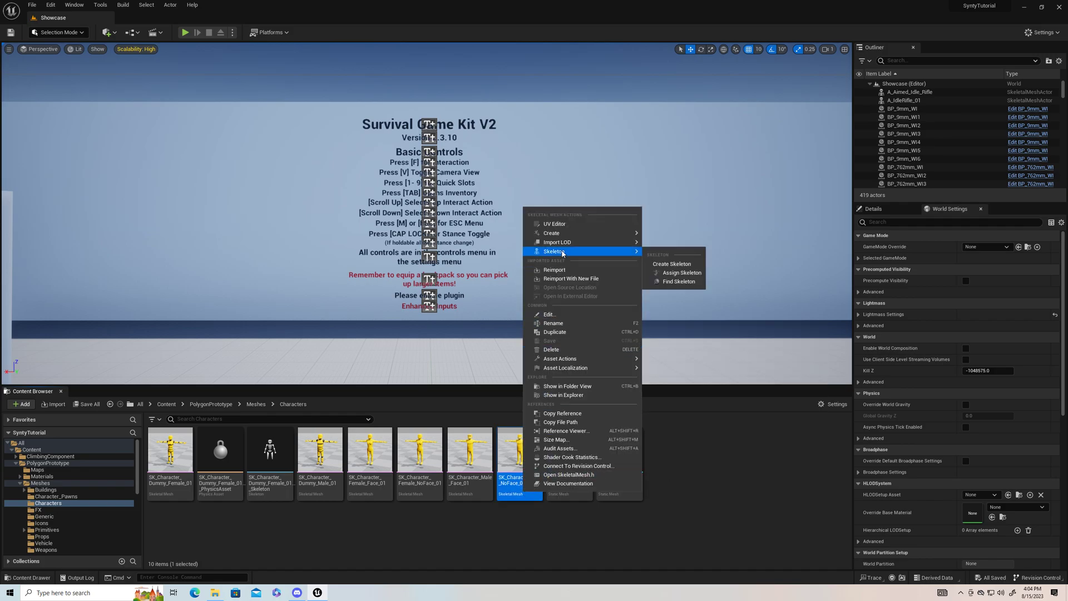
{"action": "left_click", "coordinate": [672, 264]}
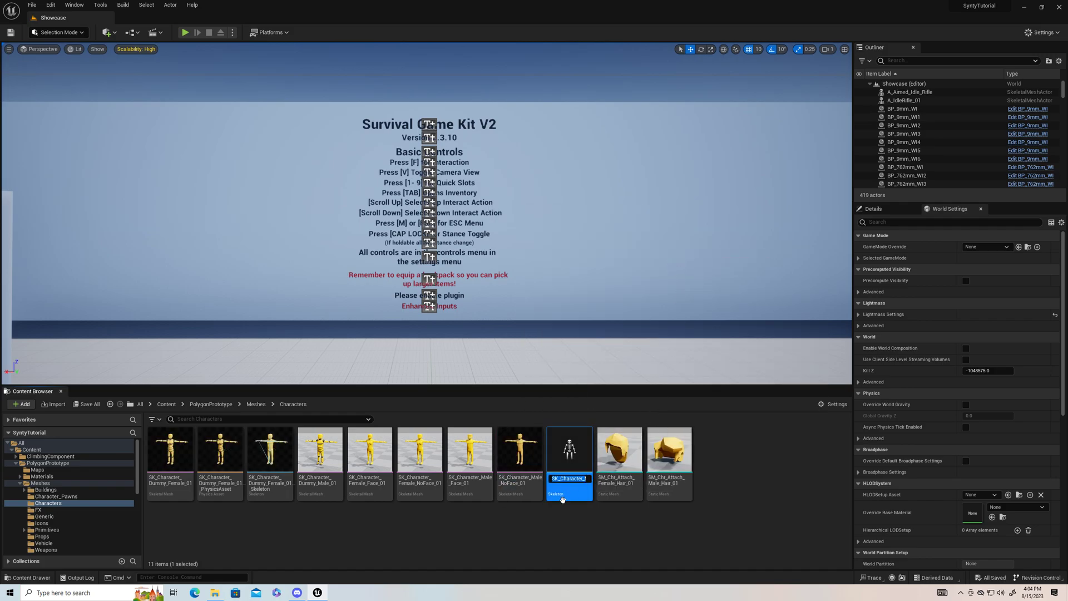
Create and assign a physics asset with the default settings for SK_Character_Male_NoFace_01, and close its editor.
{"action": "right_click", "coordinate": [522, 487]}
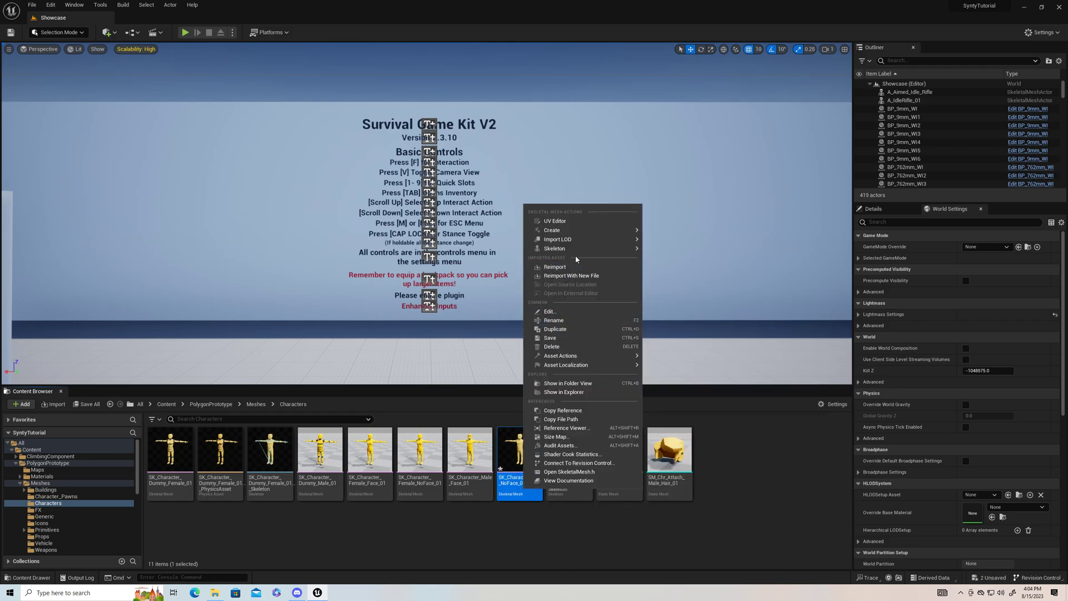
{"action": "mouse_move", "coordinate": [582, 241]}
{"action": "mouse_move", "coordinate": [552, 230]}
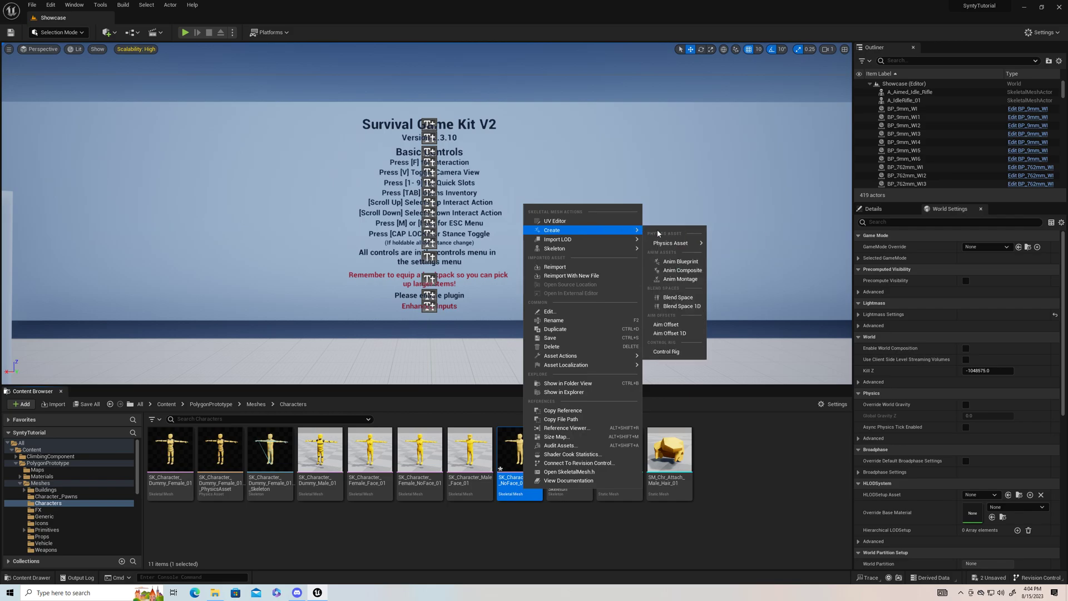
{"action": "mouse_move", "coordinate": [670, 243]}
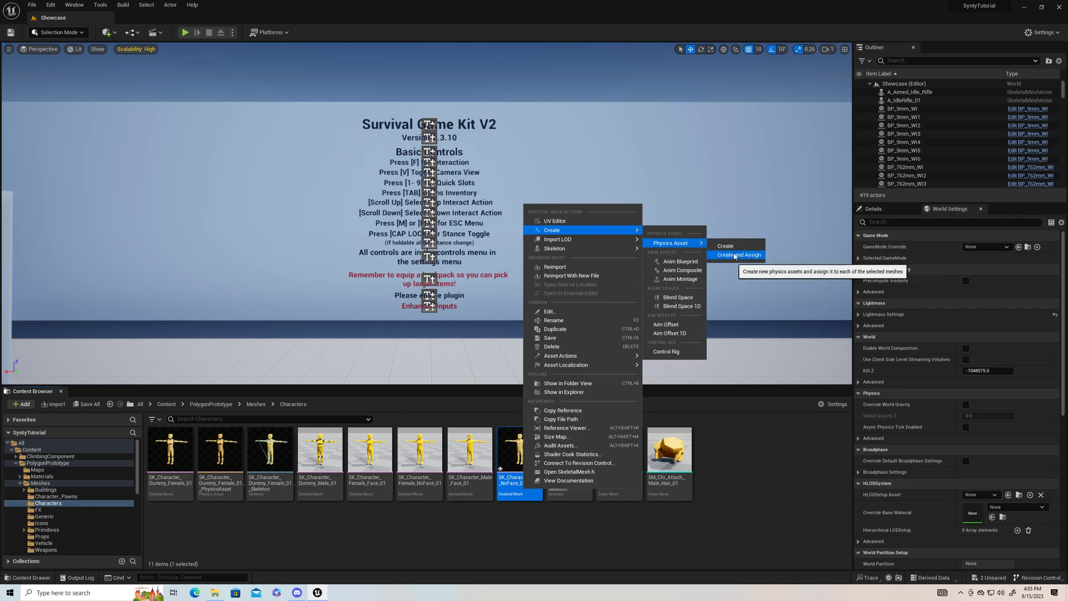
{"action": "left_click", "coordinate": [735, 255]}
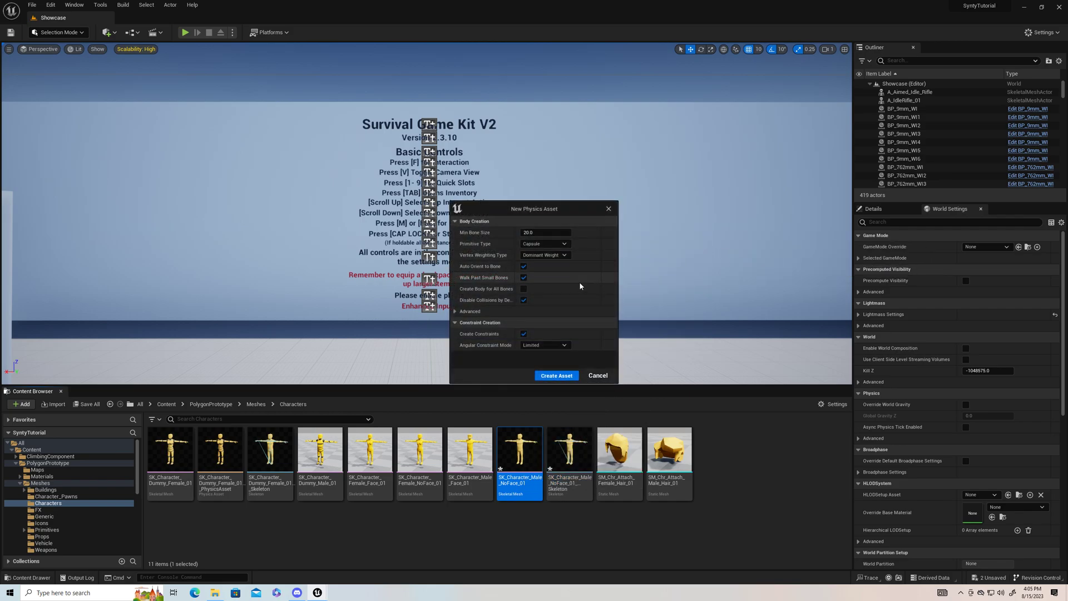
{"action": "left_click", "coordinate": [557, 375]}
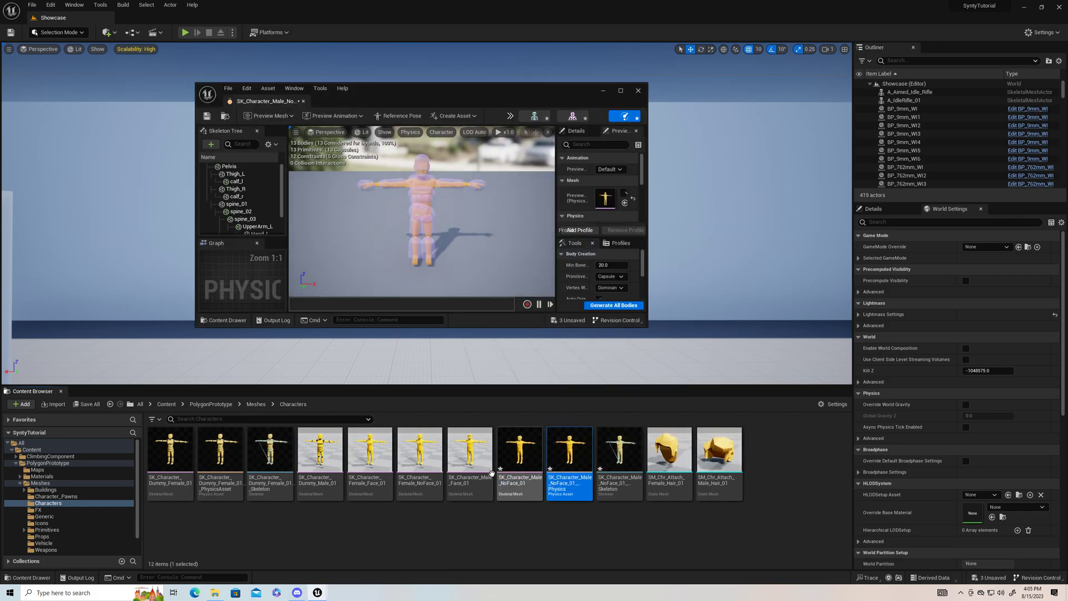
{"action": "left_click", "coordinate": [638, 90]}
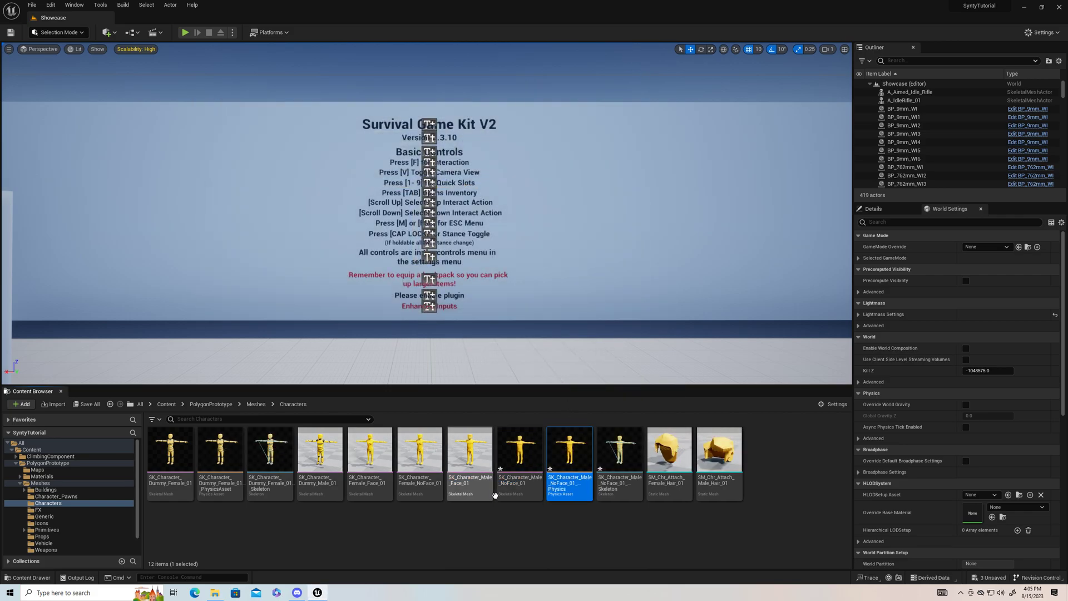
{"action": "left_click", "coordinate": [501, 523]}
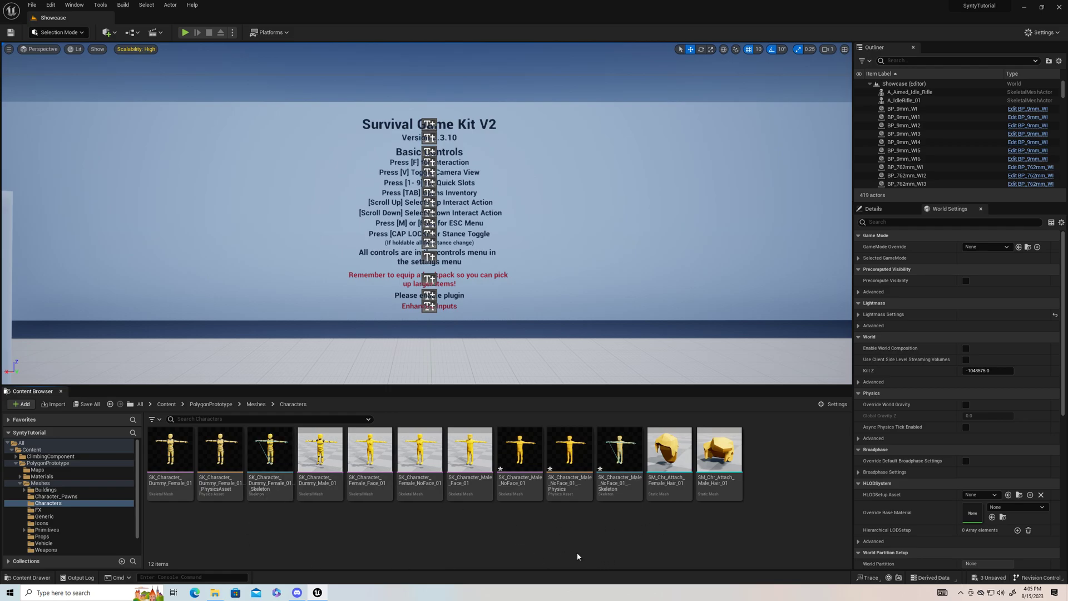
Add the Third Person Blueprint feature content to the SyntyTutorial project.
{"action": "right_click", "coordinate": [655, 536]}
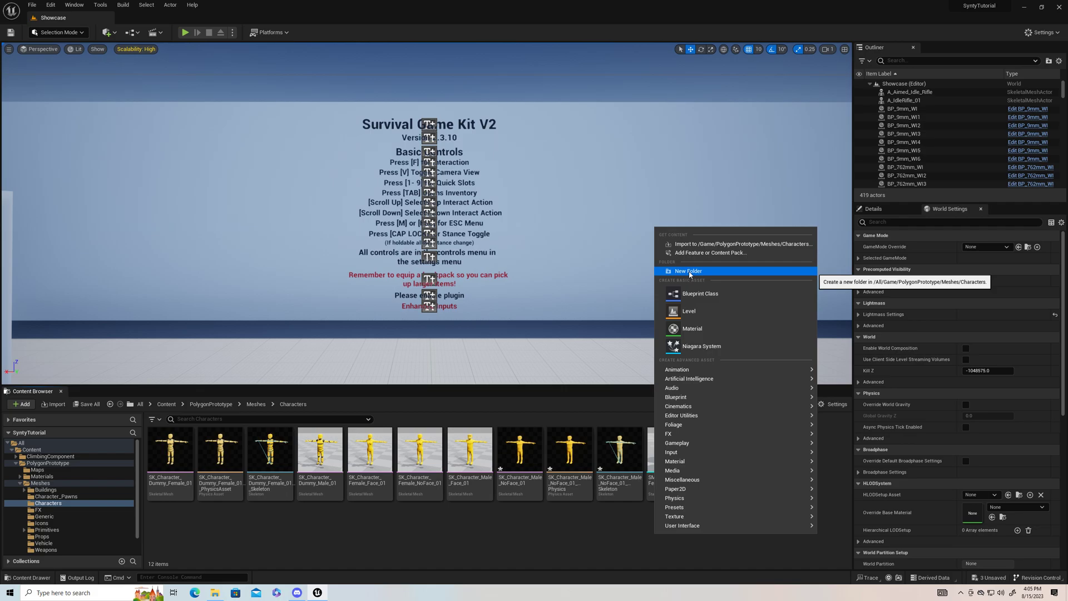
{"action": "left_click", "coordinate": [444, 541]}
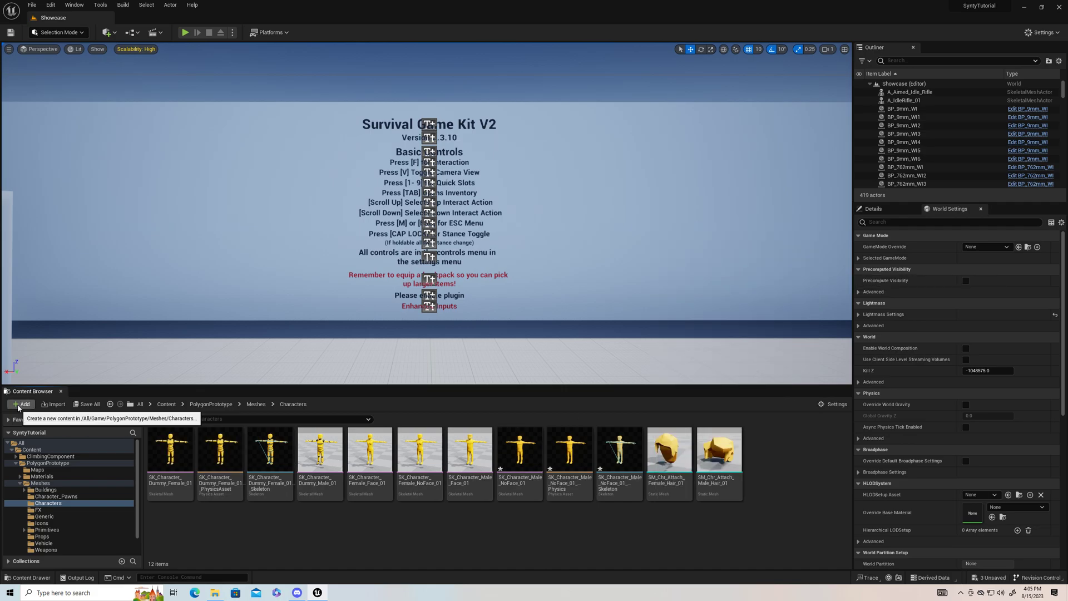
{"action": "left_click", "coordinate": [18, 406]}
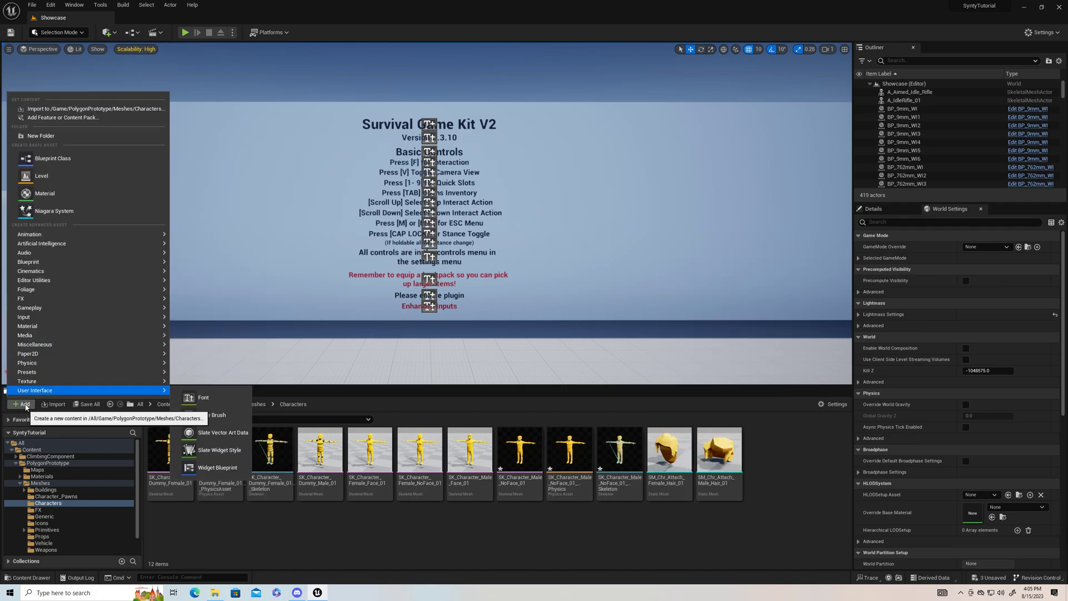
{"action": "left_click", "coordinate": [63, 118]}
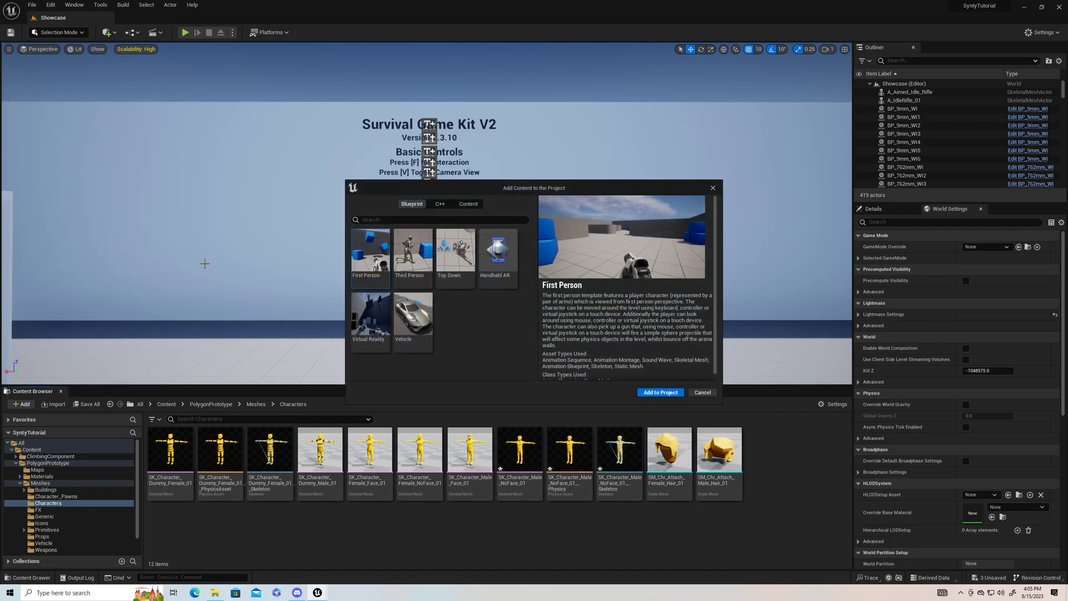
{"action": "left_click", "coordinate": [417, 272]}
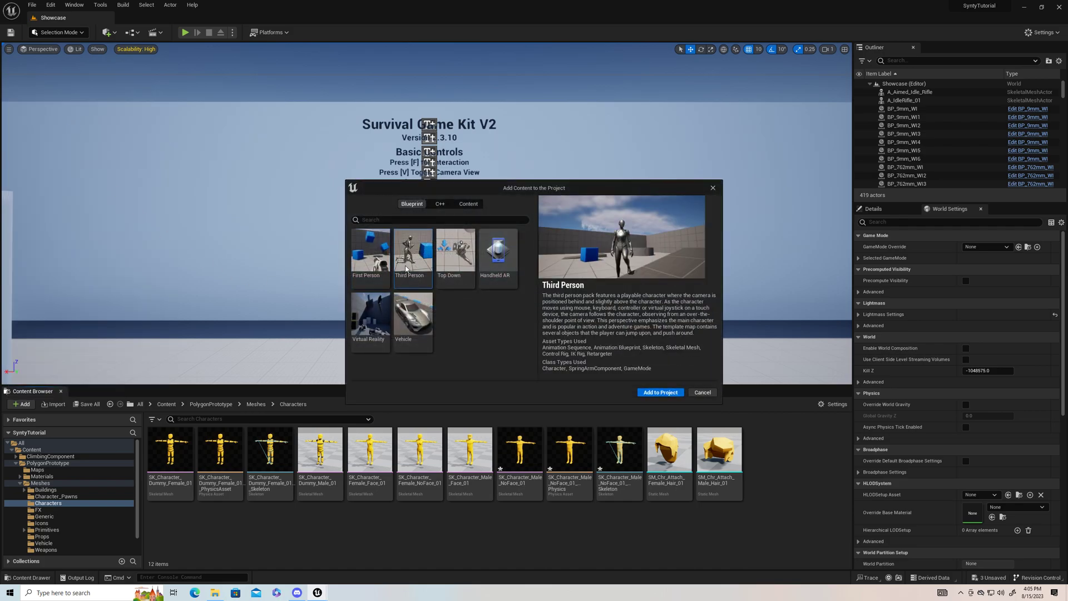
{"action": "left_click", "coordinate": [658, 394]}
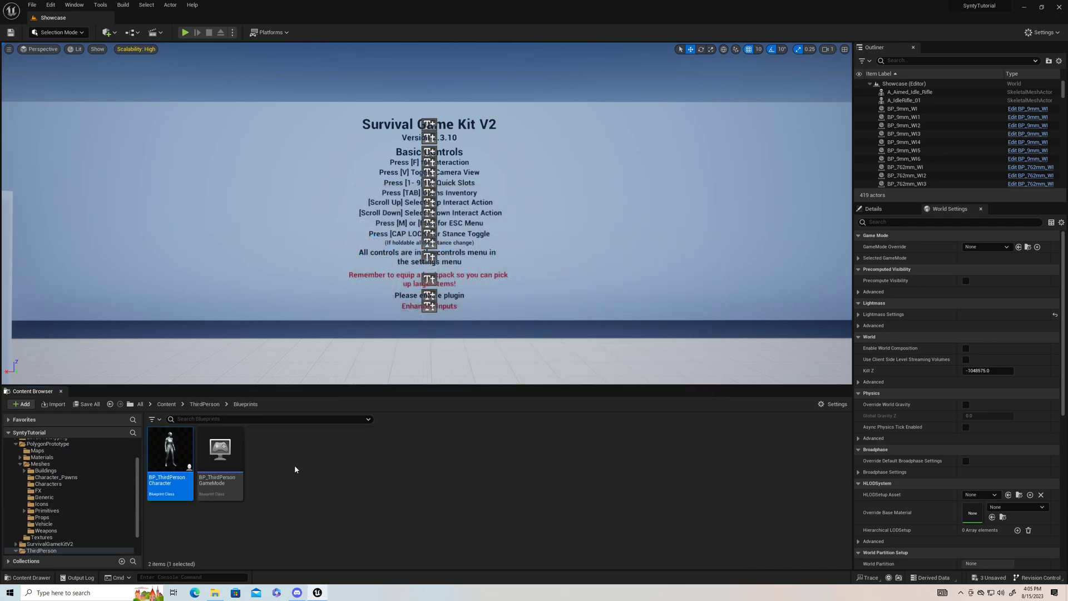
Examine the rig and retargeter assets in the Content/Characters/Mannequin_UE4/Rigs folder.
{"action": "left_click", "coordinate": [110, 404]}
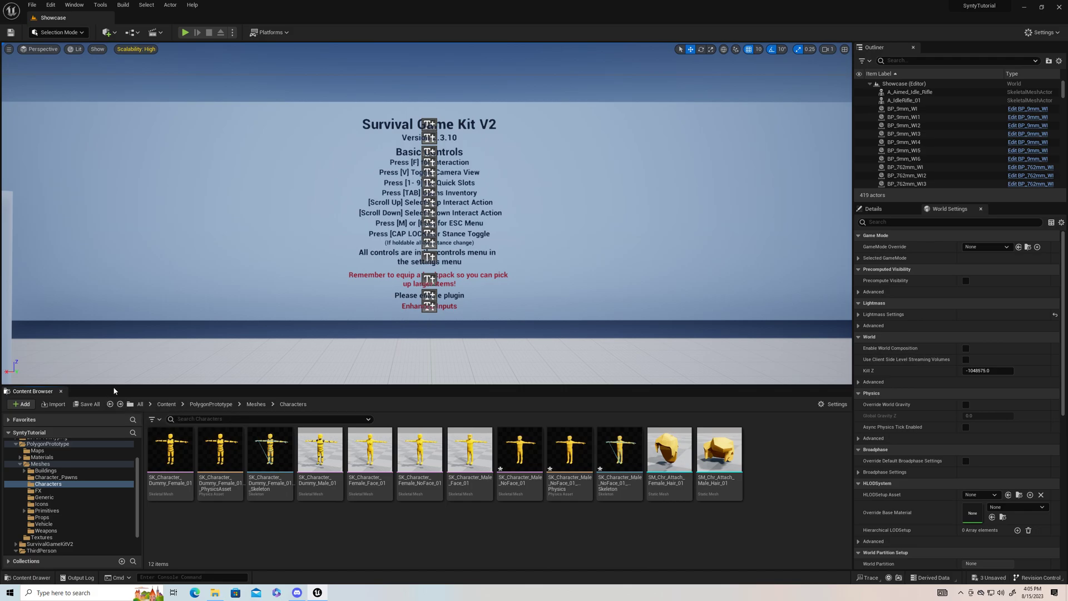
{"action": "left_click", "coordinate": [110, 404]}
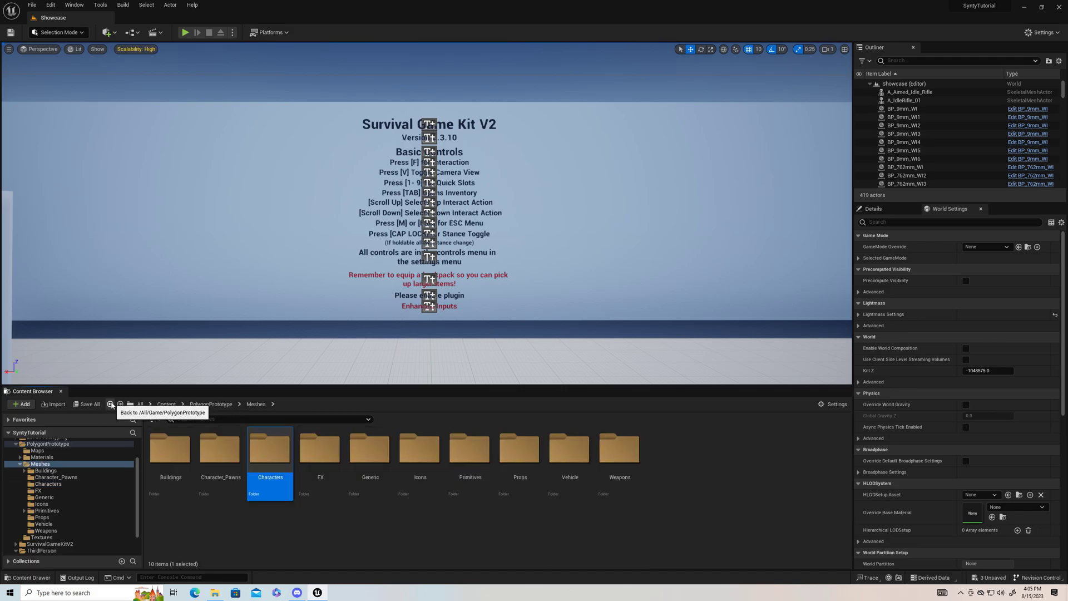
{"action": "left_click", "coordinate": [110, 403]}
{"action": "left_click", "coordinate": [110, 404]}
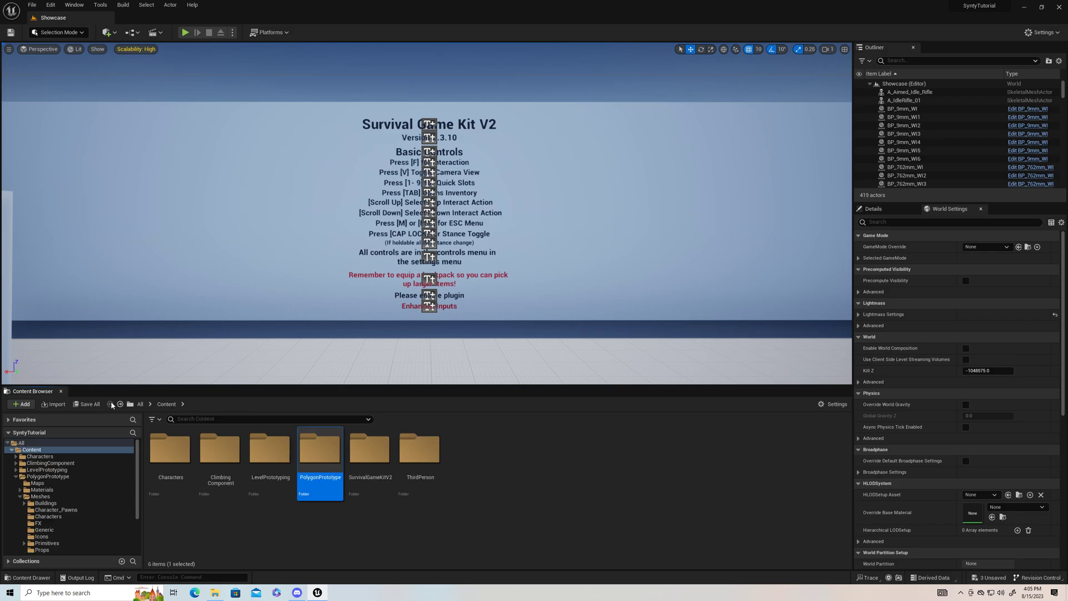
{"action": "double_click", "coordinate": [166, 453]}
{"action": "double_click", "coordinate": [162, 456]}
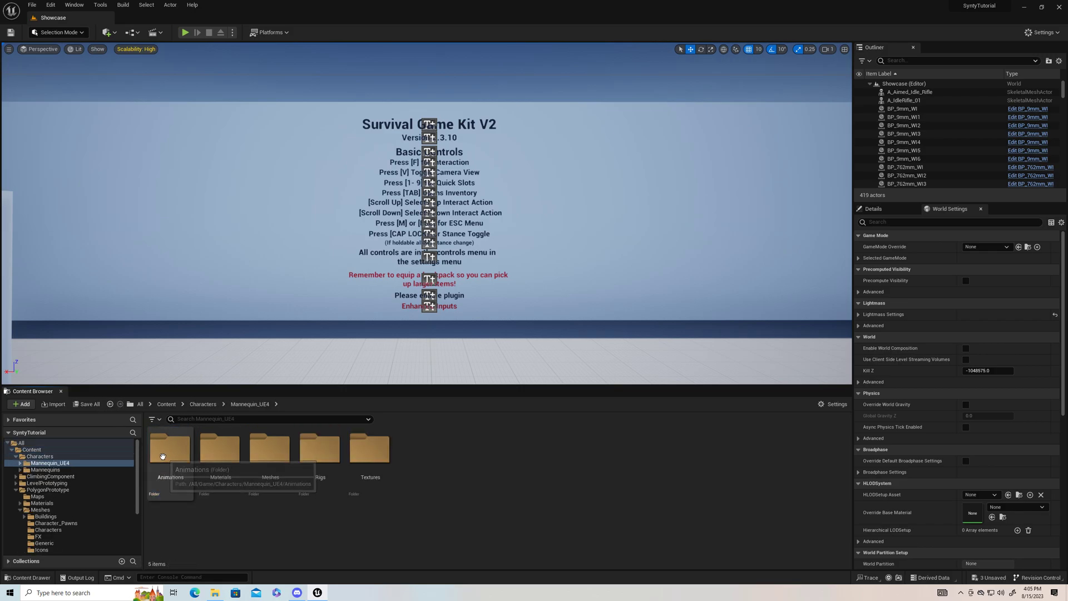
{"action": "double_click", "coordinate": [320, 451]}
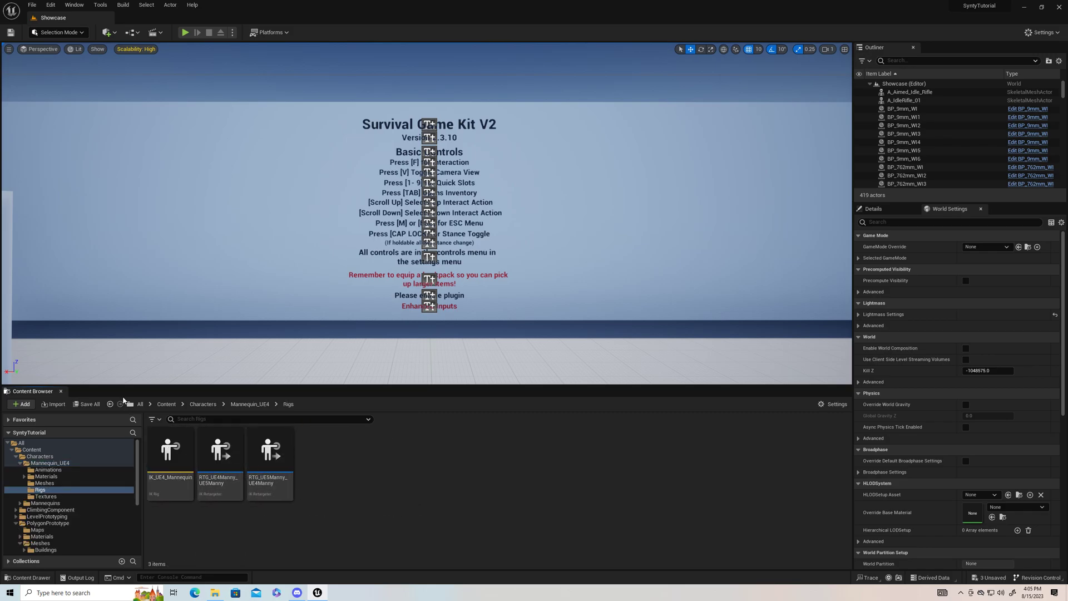
Create a new folder named Rigs in PolygonPrototype/Meshes/Characters.
{"action": "left_click", "coordinate": [109, 405]}
{"action": "left_click", "coordinate": [109, 405]}
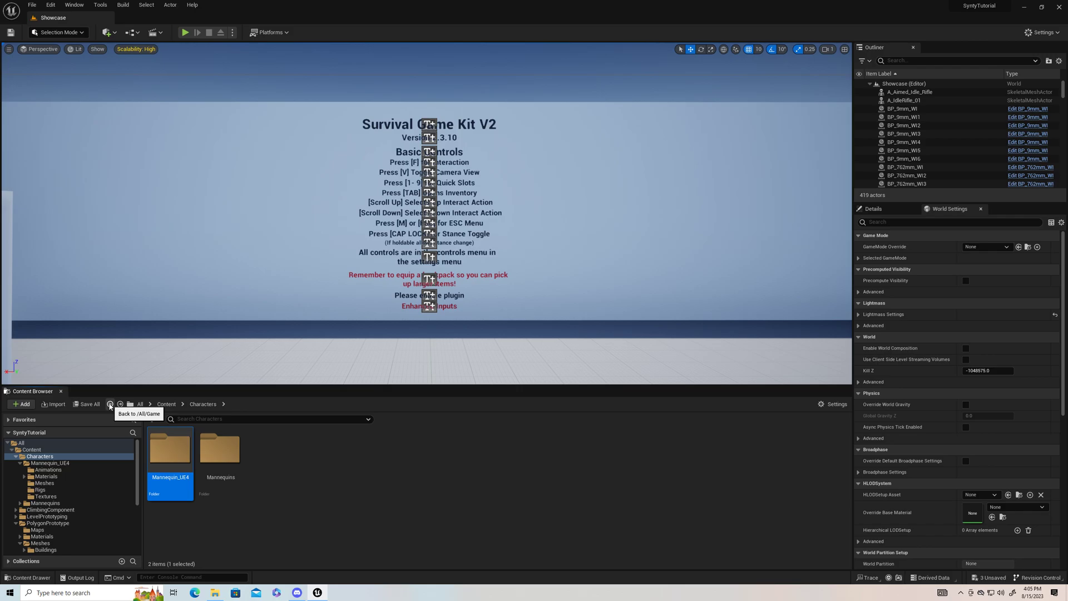
{"action": "left_click", "coordinate": [109, 405]}
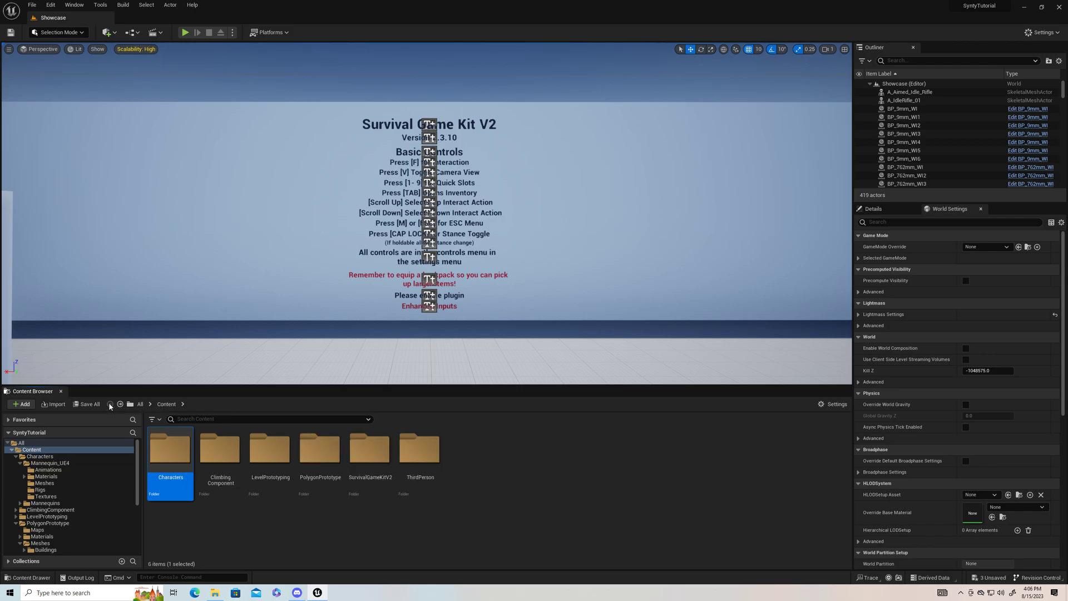
{"action": "double_click", "coordinate": [320, 452]}
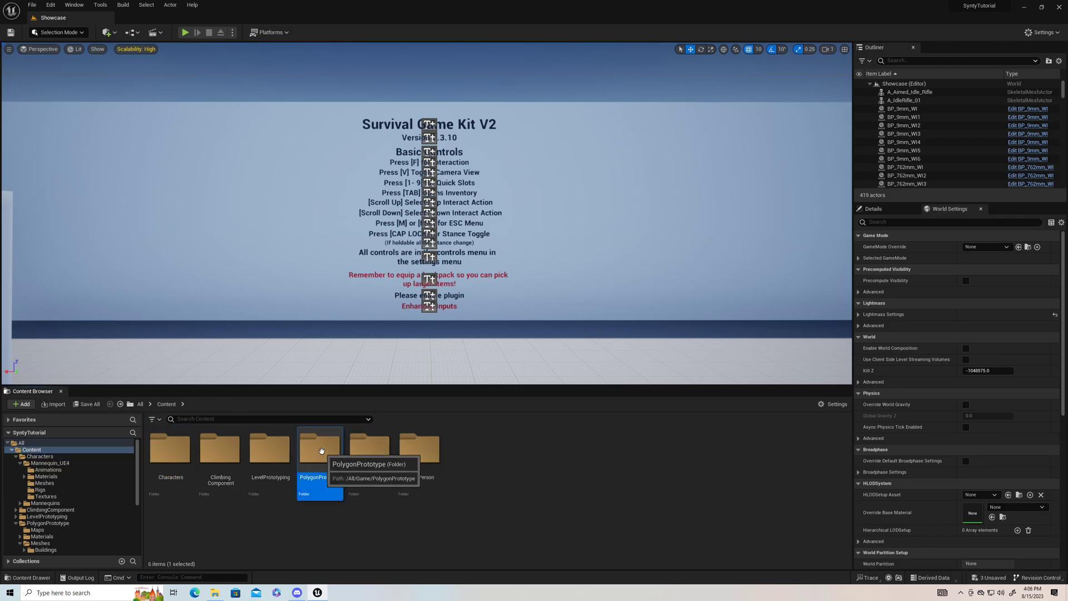
{"action": "double_click", "coordinate": [252, 453]}
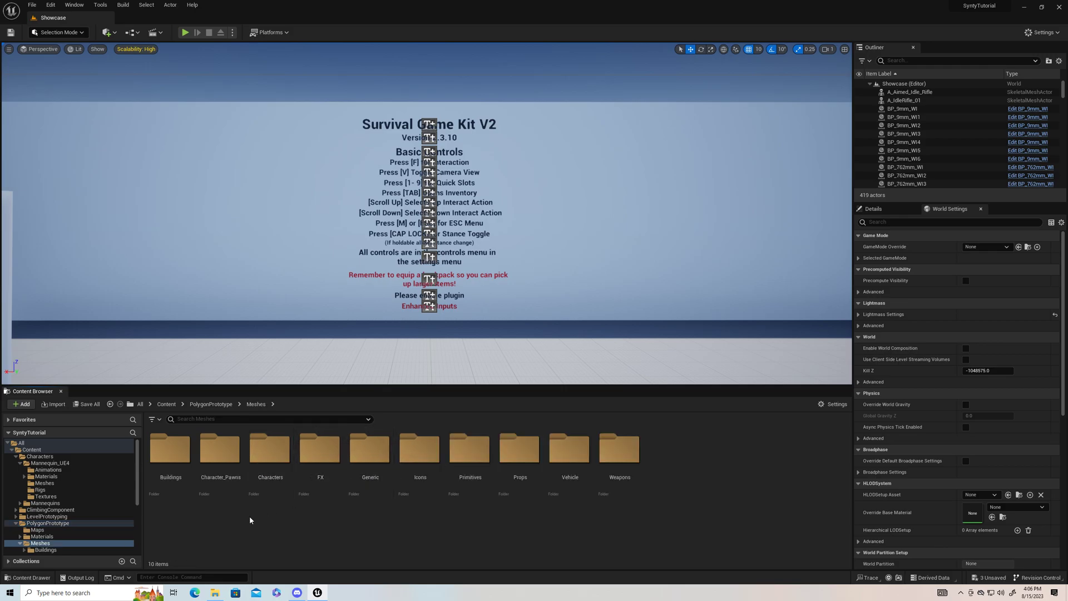
{"action": "double_click", "coordinate": [270, 449]}
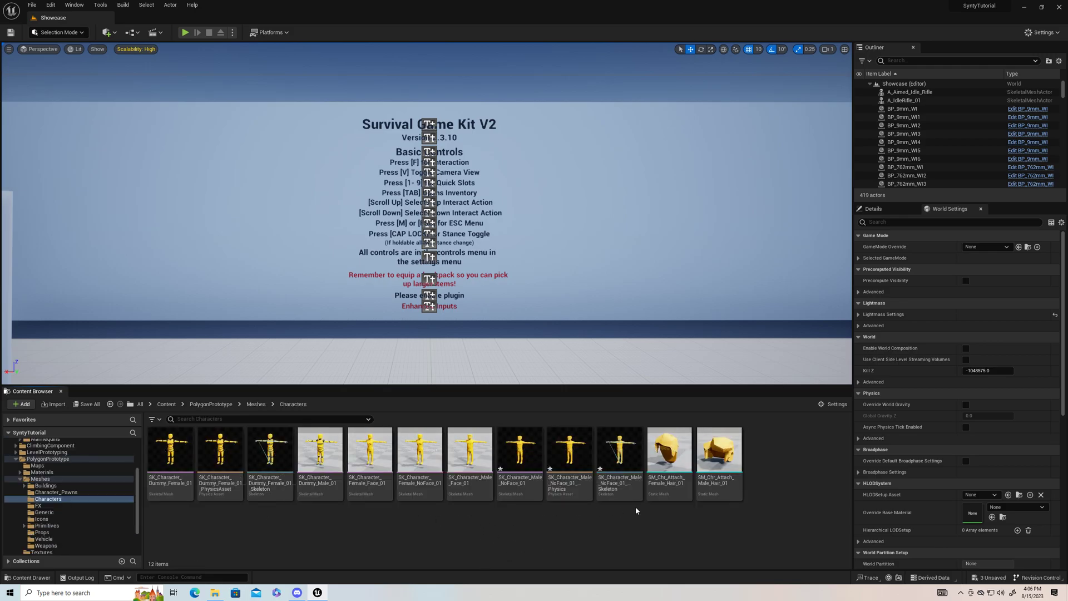
{"action": "right_click", "coordinate": [496, 531]}
{"action": "left_click", "coordinate": [531, 270]}
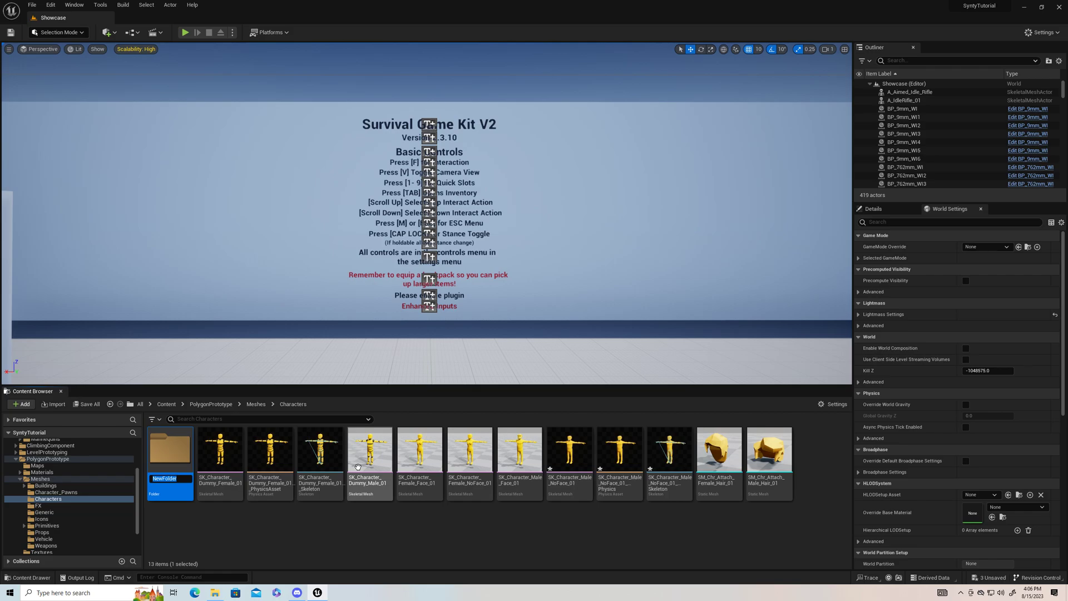
{"action": "type", "text": "Rigs"}
{"action": "key", "text": "Return"}
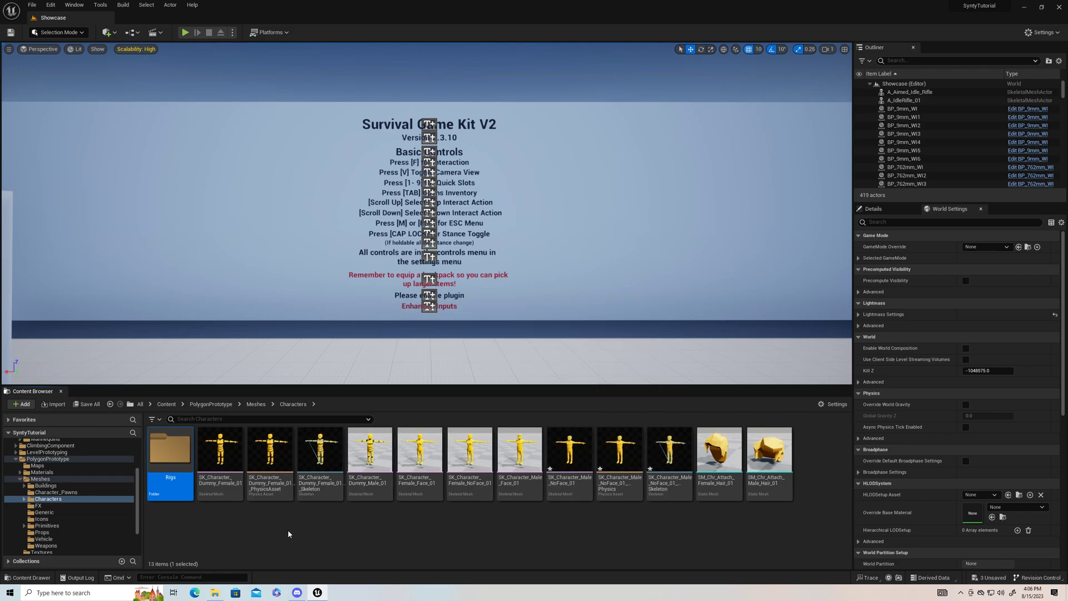
Inside the new Rigs folder, create an IK Rig asset named IKRig_Synty.
{"action": "double_click", "coordinate": [178, 495]}
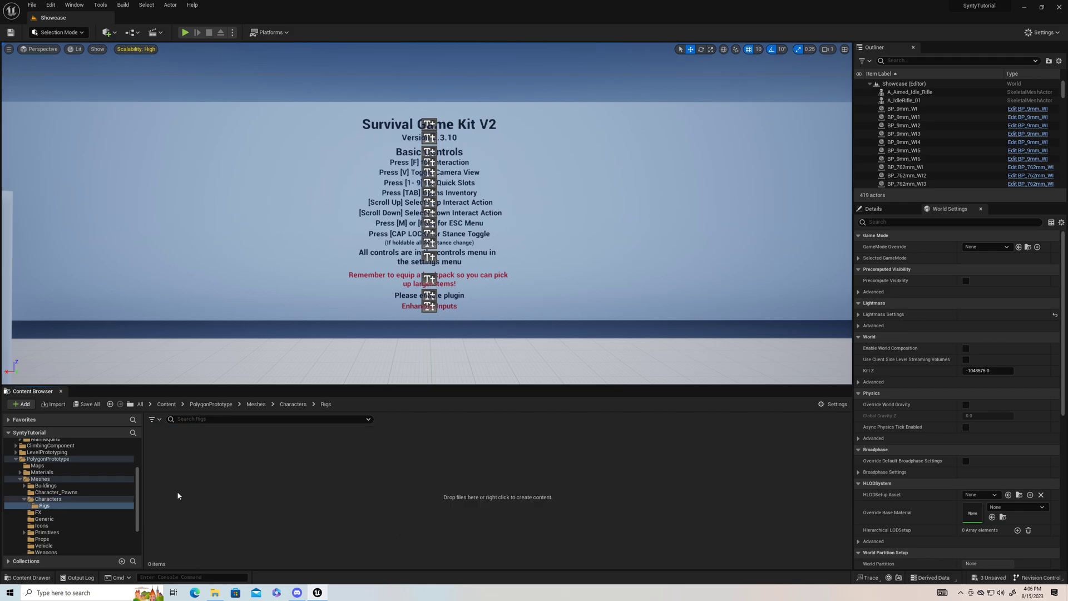
{"action": "right_click", "coordinate": [250, 492]}
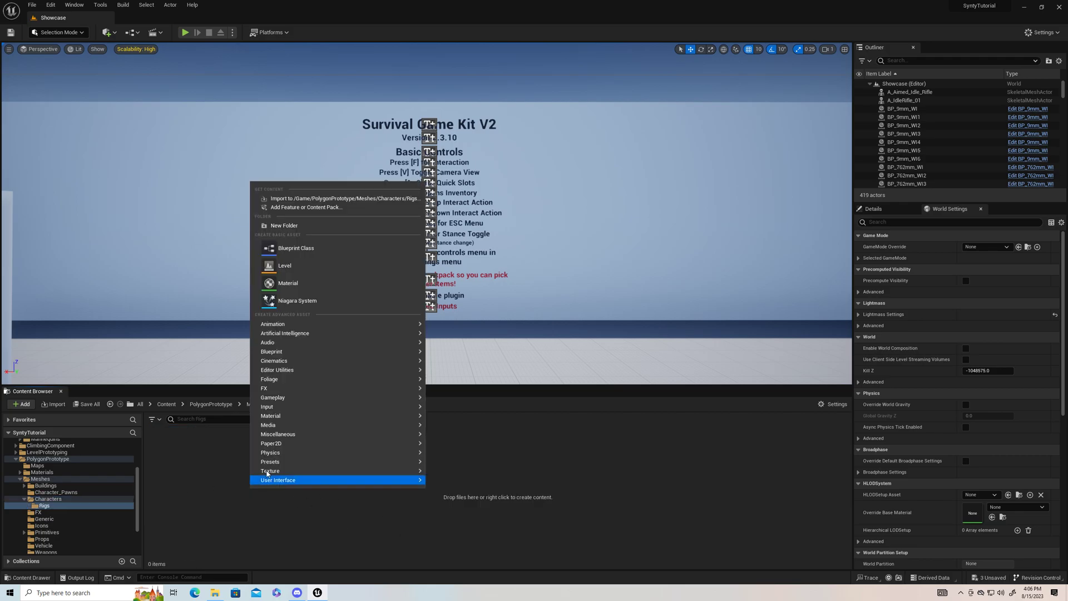
{"action": "mouse_move", "coordinate": [278, 326]}
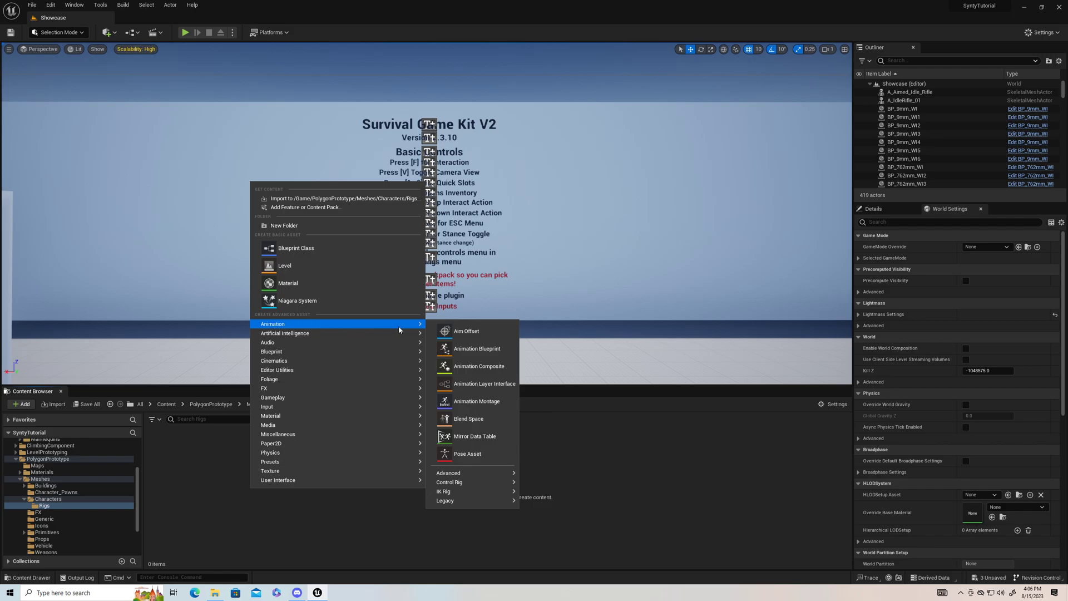
{"action": "mouse_move", "coordinate": [452, 493]}
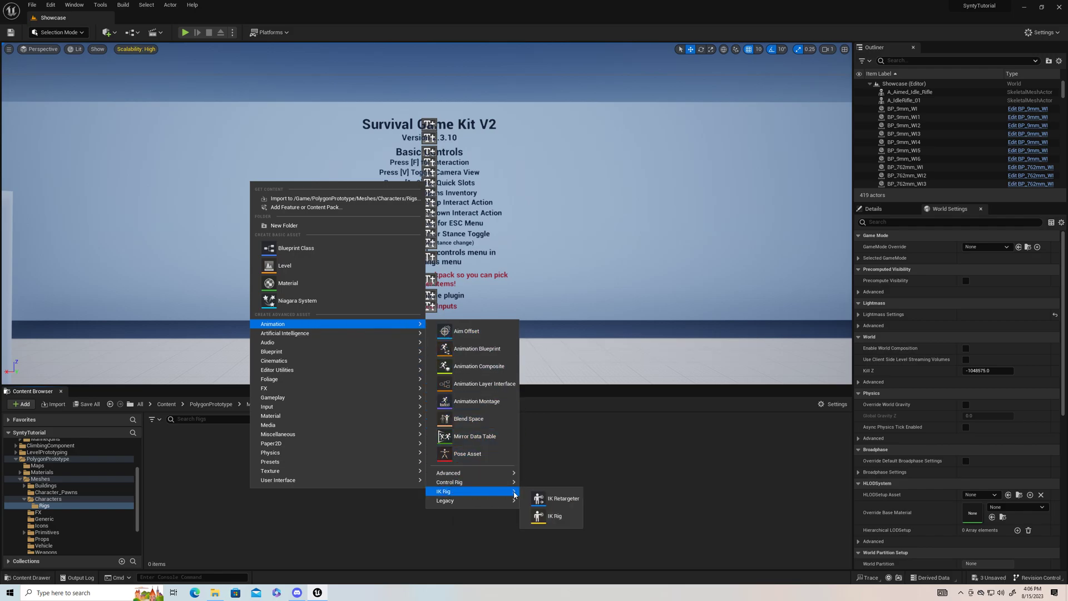
{"action": "left_click", "coordinate": [555, 516]}
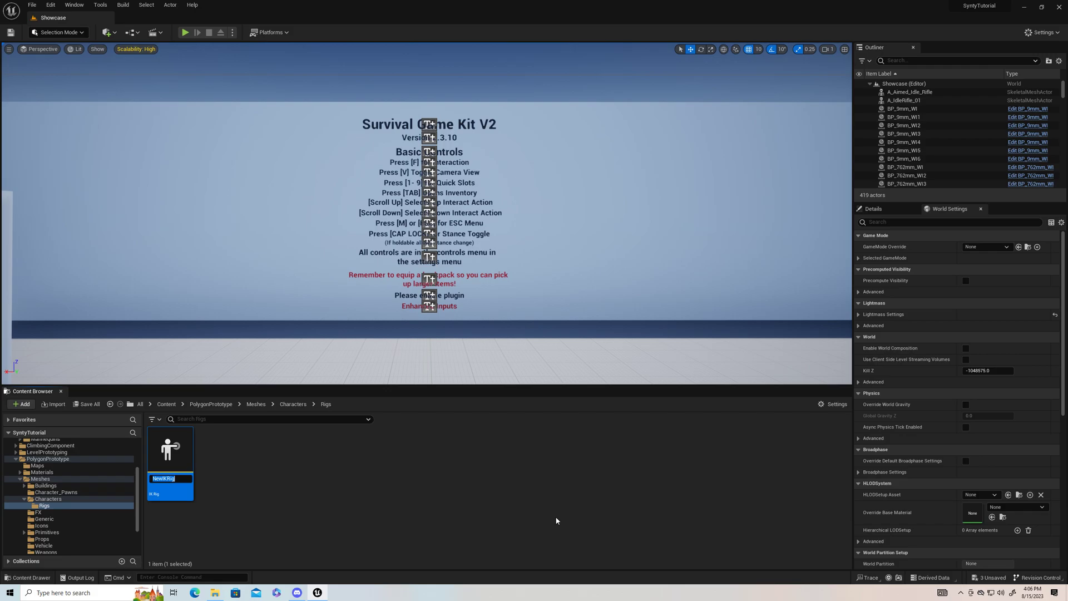
{"action": "key", "text": "BackSpace"}
{"action": "key", "text": "Return"}
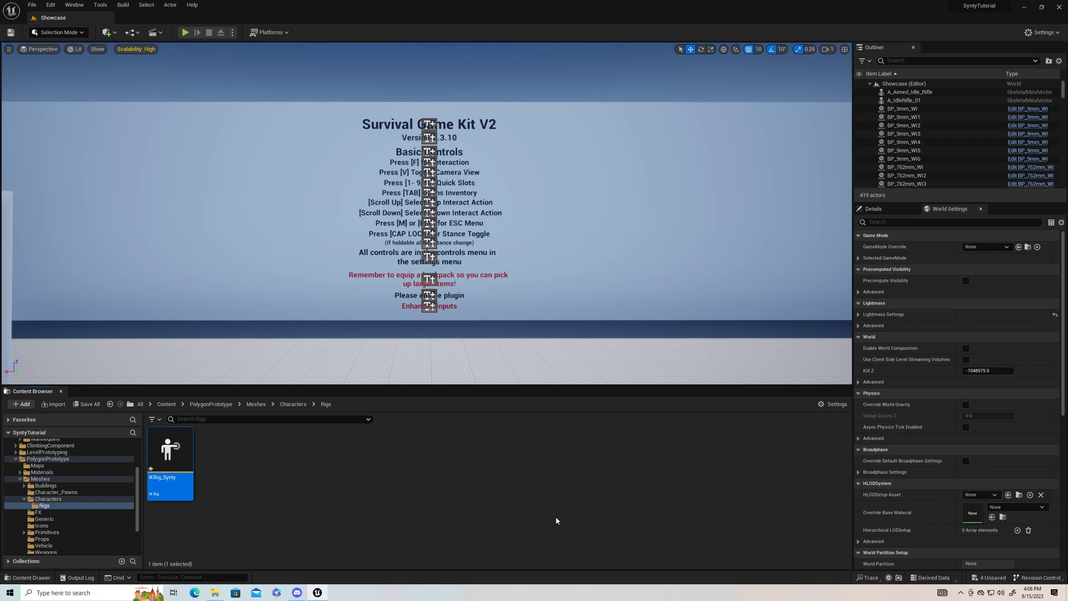
Open IKRig_Synty docked in the main window and set its preview skeletal mesh to SK_Character_Male_NoFace_01.
{"action": "double_click", "coordinate": [171, 478]}
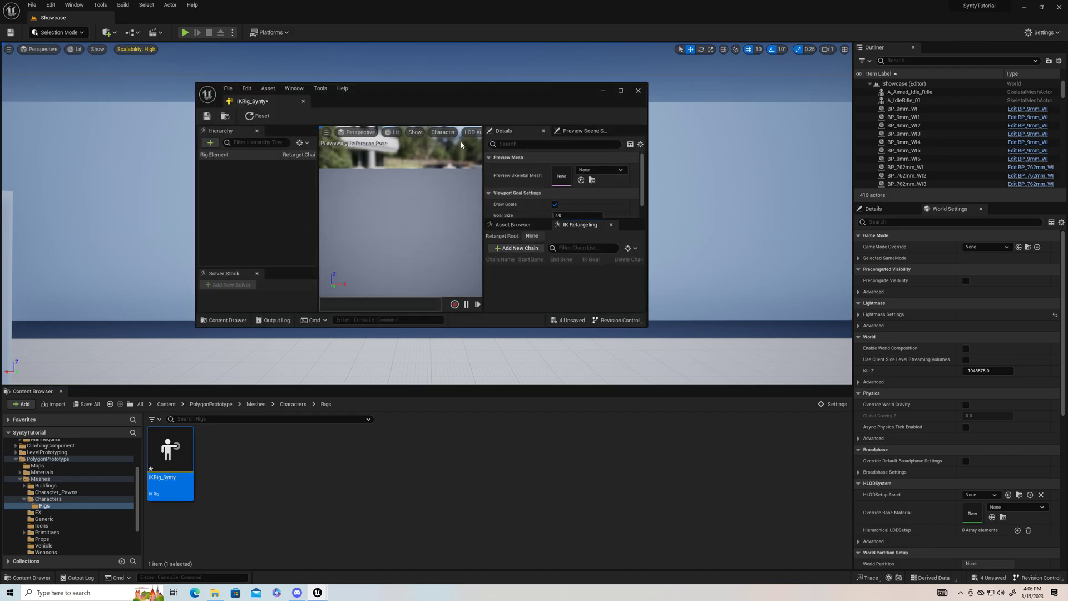
{"action": "left_click_drag", "start_coordinate": [253, 100], "coordinate": [234, 20]}
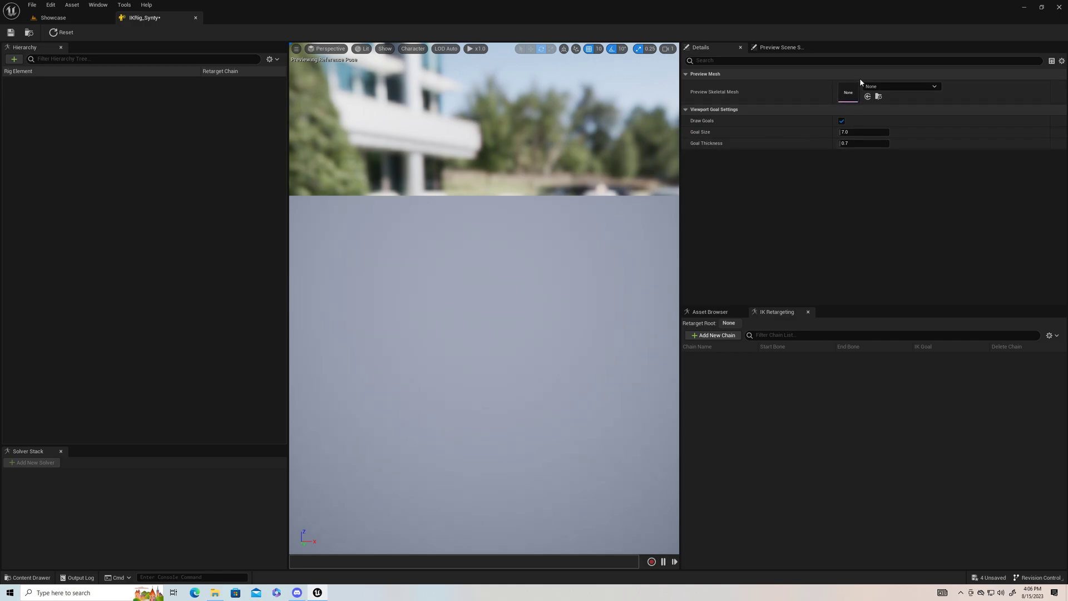
{"action": "left_click", "coordinate": [937, 89]}
{"action": "scroll", "coordinate": [915, 202], "scroll_direction": "down", "scroll_amount": 1}
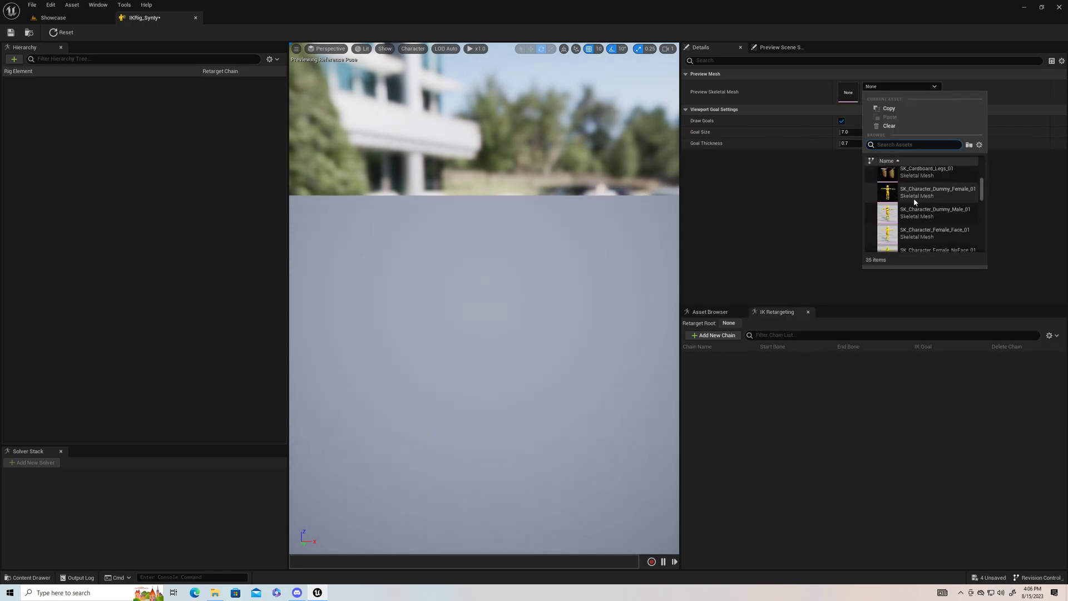
{"action": "scroll", "coordinate": [915, 203], "scroll_direction": "down", "scroll_amount": 3}
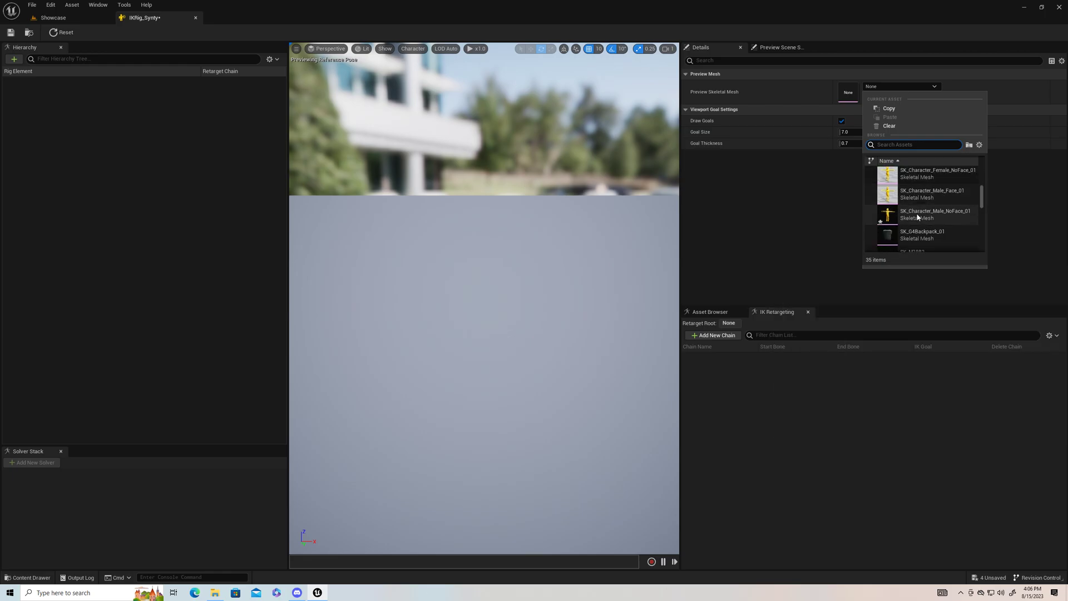
{"action": "left_click", "coordinate": [917, 216]}
{"action": "scroll", "coordinate": [541, 206], "scroll_direction": "down", "scroll_amount": 3}
{"action": "scroll", "coordinate": [541, 206], "scroll_direction": "up", "scroll_amount": 3}
{"action": "mouse_move", "coordinate": [552, 210]}
{"action": "right_mouse_down"}
{"action": "mouse_move", "coordinate": [555, 161]}
{"action": "mouse_move", "coordinate": [547, 214]}
{"action": "right_mouse_up"}
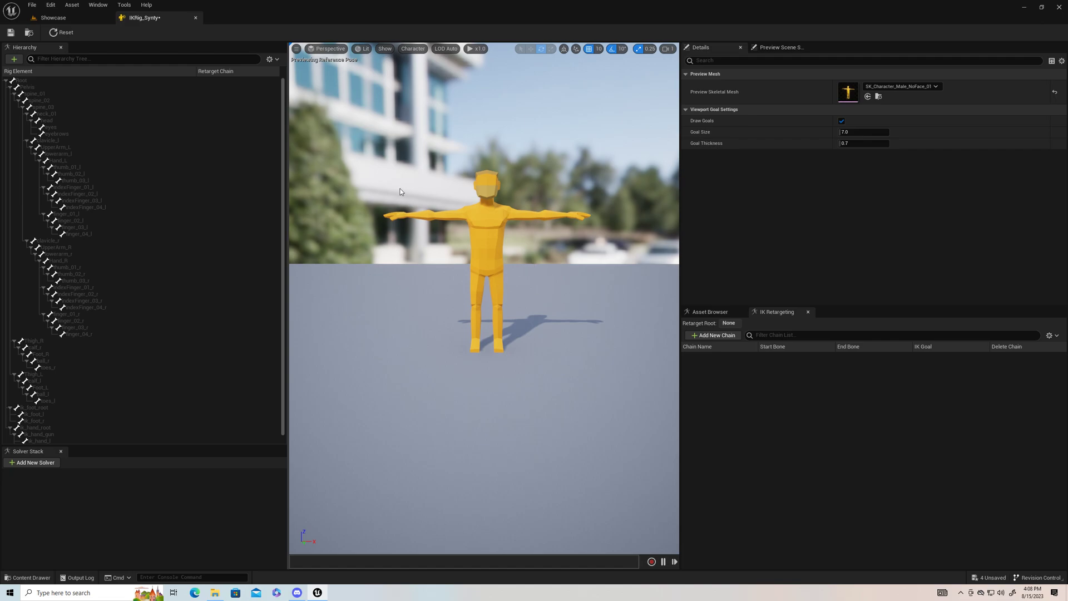
Add a retarget chain named Root for the Root bone, without a goal.
{"action": "left_click", "coordinate": [27, 82]}
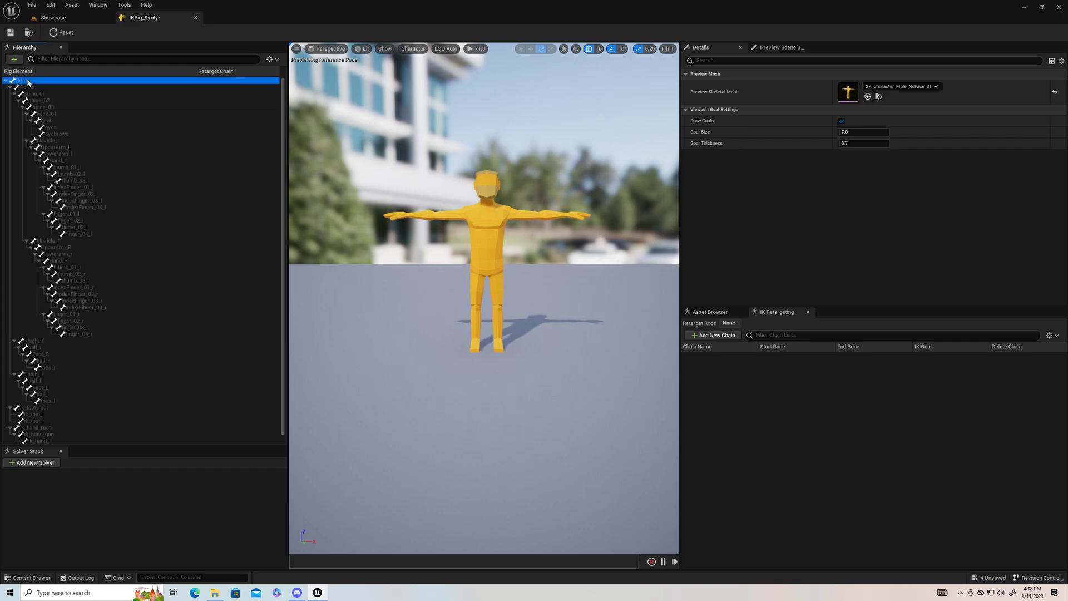
{"action": "right_click", "coordinate": [63, 84]}
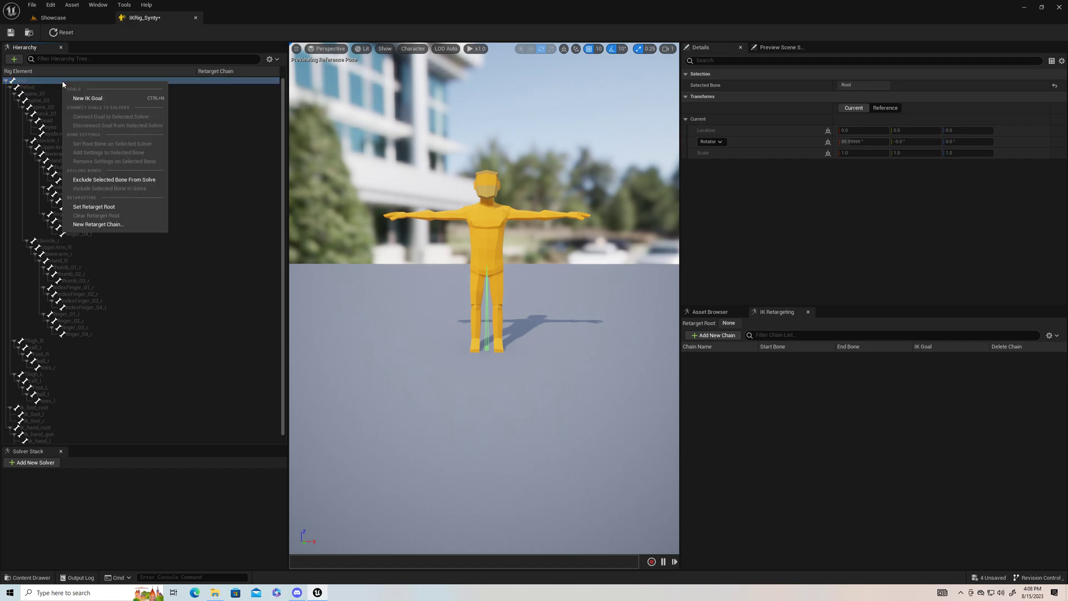
{"action": "left_click", "coordinate": [107, 227]}
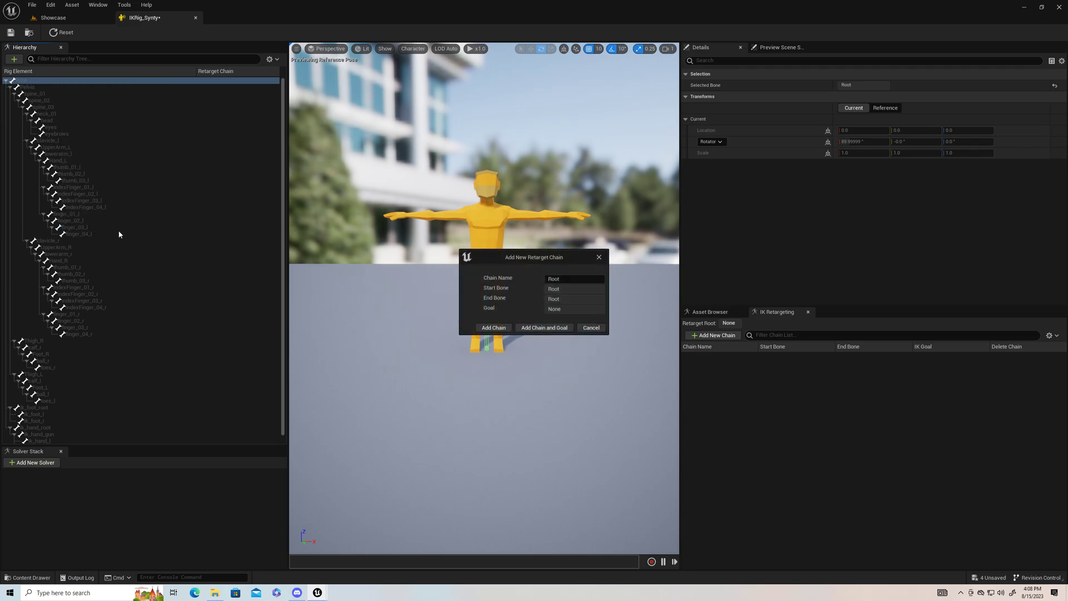
{"action": "left_click", "coordinate": [493, 329]}
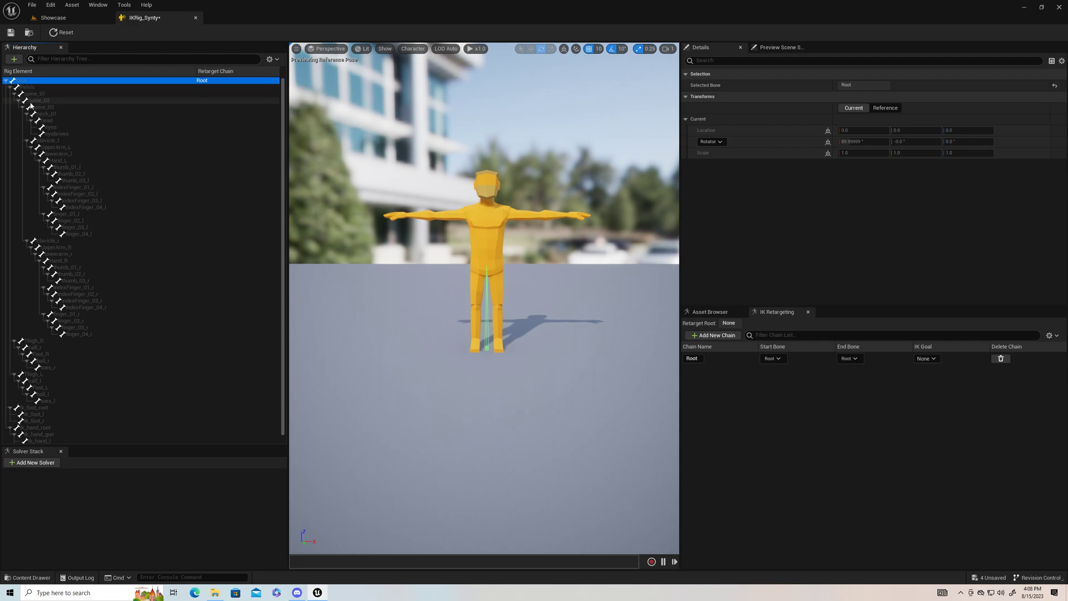
Add a retarget chain named Spine covering the bones spine_01 to spine_03, without a goal.
{"action": "left_click", "coordinate": [35, 92]}
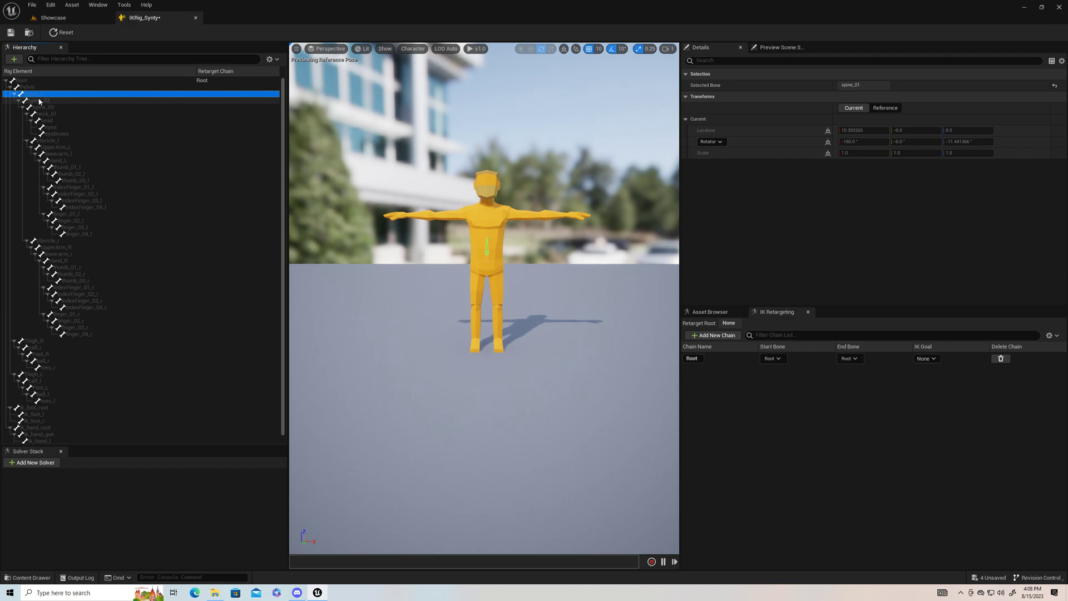
{"action": "left_click", "coordinate": [39, 101], "text": "shift"}
{"action": "left_click", "coordinate": [46, 108], "text": "shift"}
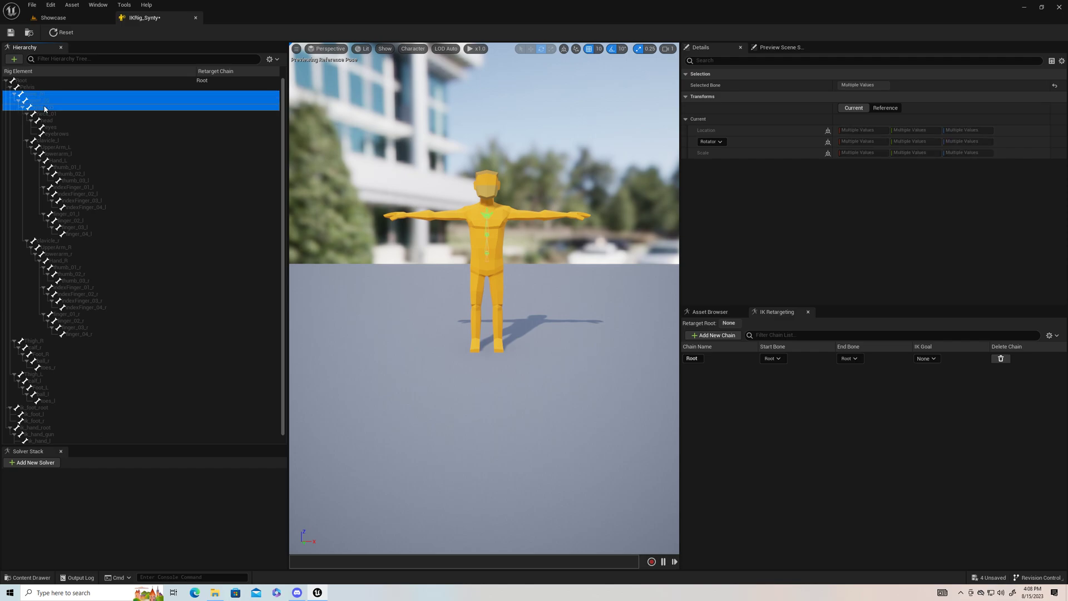
{"action": "right_click", "coordinate": [94, 102]}
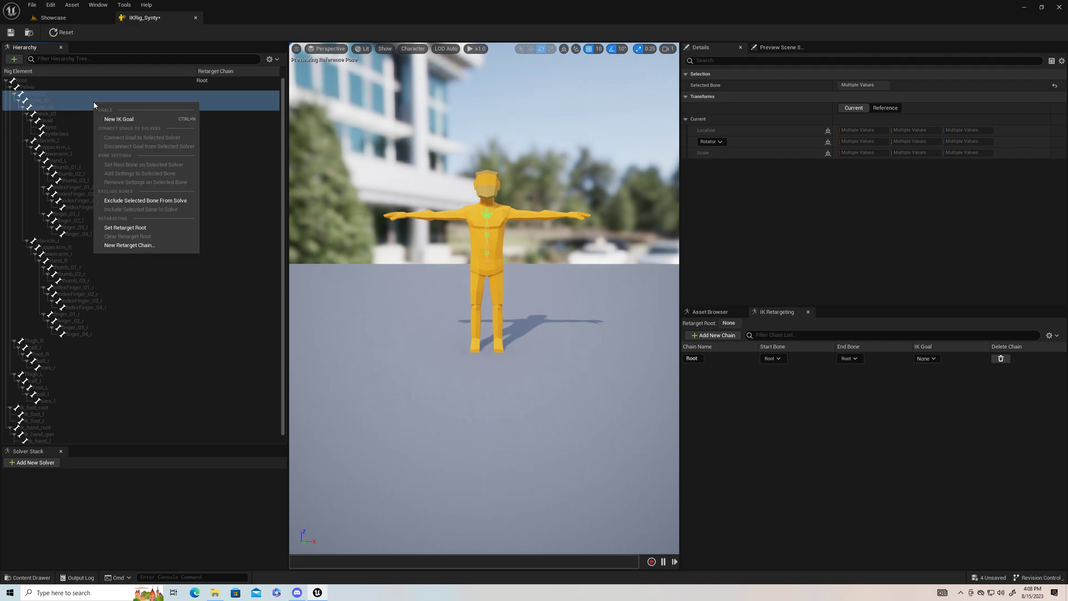
{"action": "left_click", "coordinate": [127, 245]}
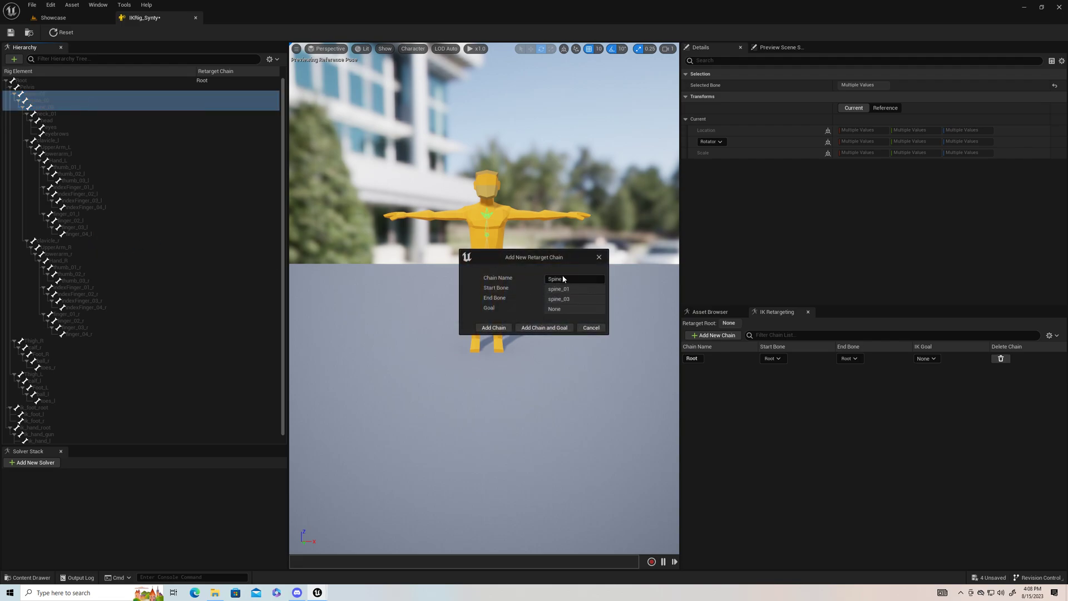
{"action": "left_click", "coordinate": [492, 327]}
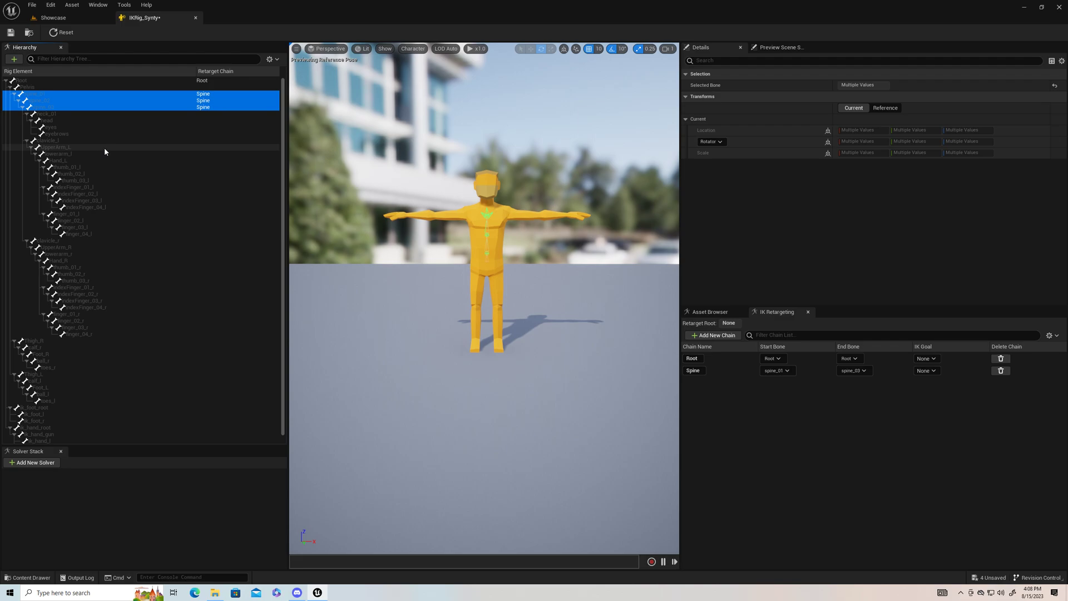
Add a retarget chain named LeftClavicle for the clavicle_l bone, without a goal.
{"action": "left_click", "coordinate": [49, 140]}
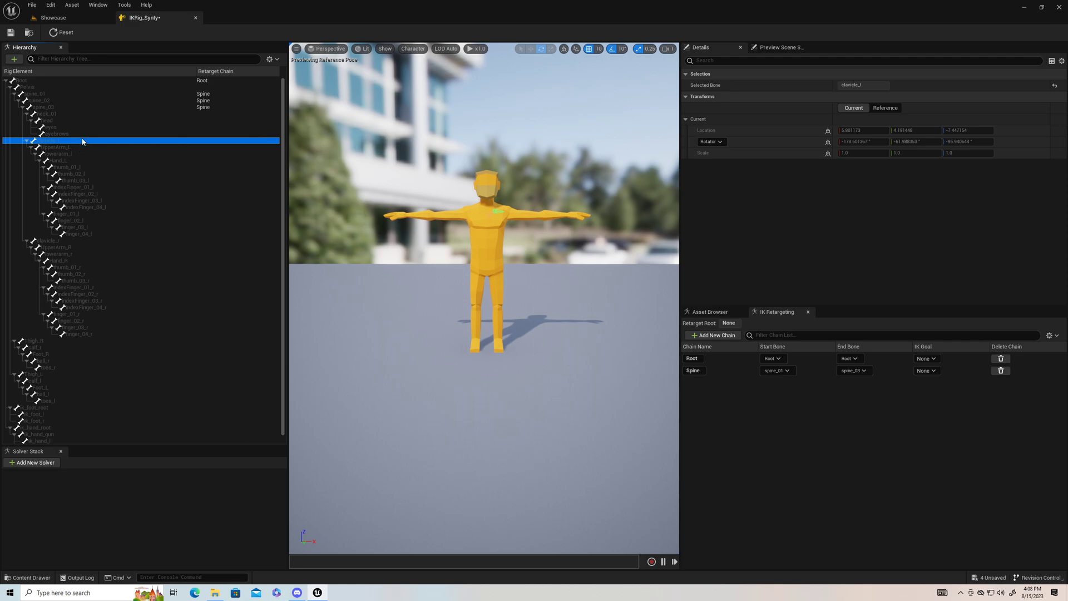
{"action": "right_click", "coordinate": [83, 144]}
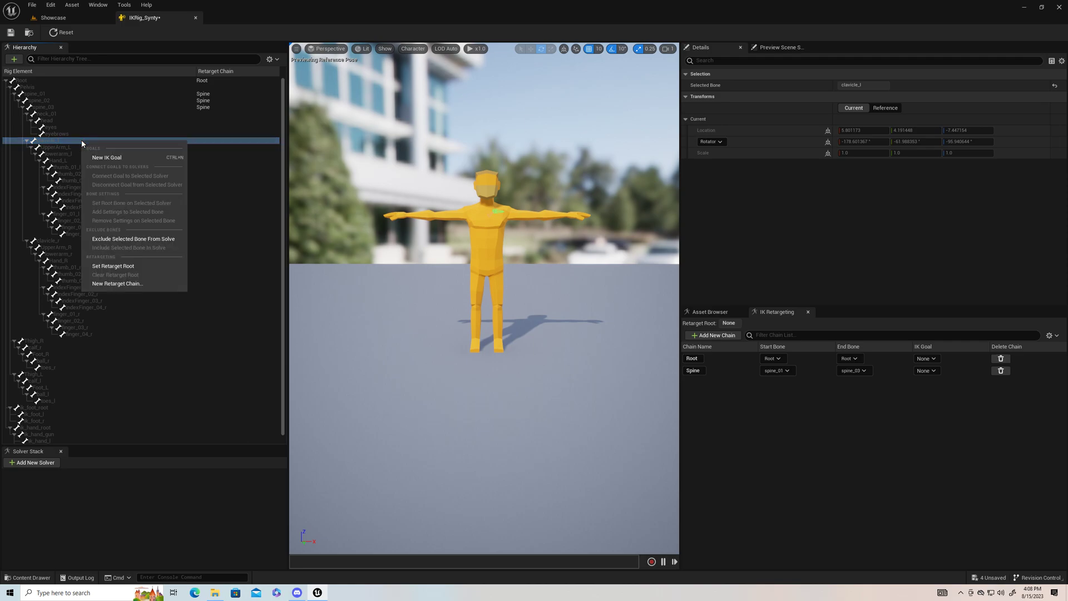
{"action": "left_click", "coordinate": [117, 289]}
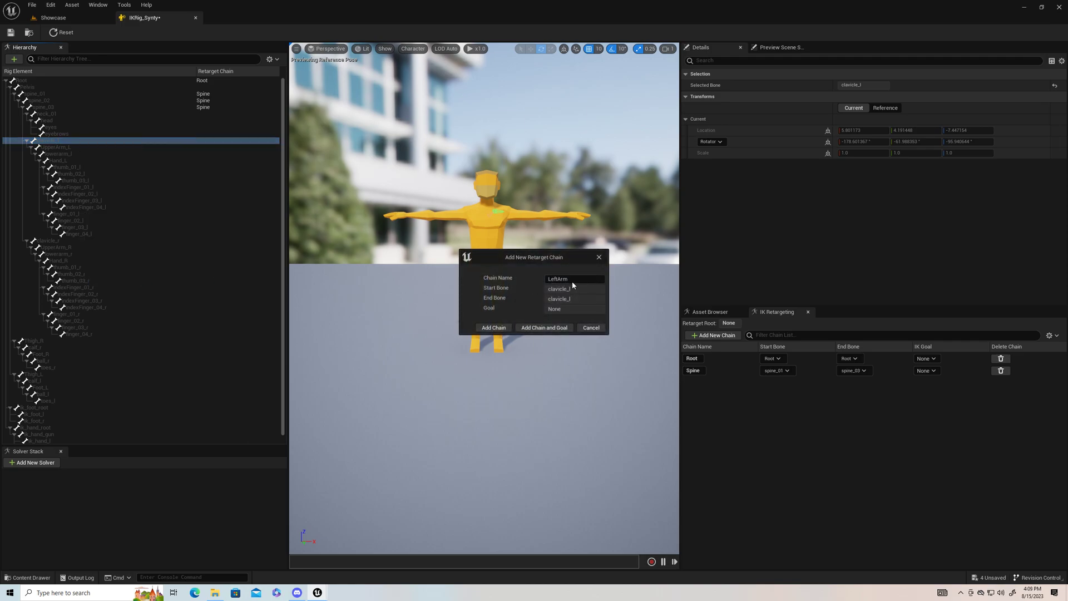
{"action": "left_click", "coordinate": [571, 280]}
{"action": "key", "text": "BackSpace"}
{"action": "key", "text": "BackSpace"}
{"action": "type", "text": "Cl"}
{"action": "left_click", "coordinate": [493, 327]}
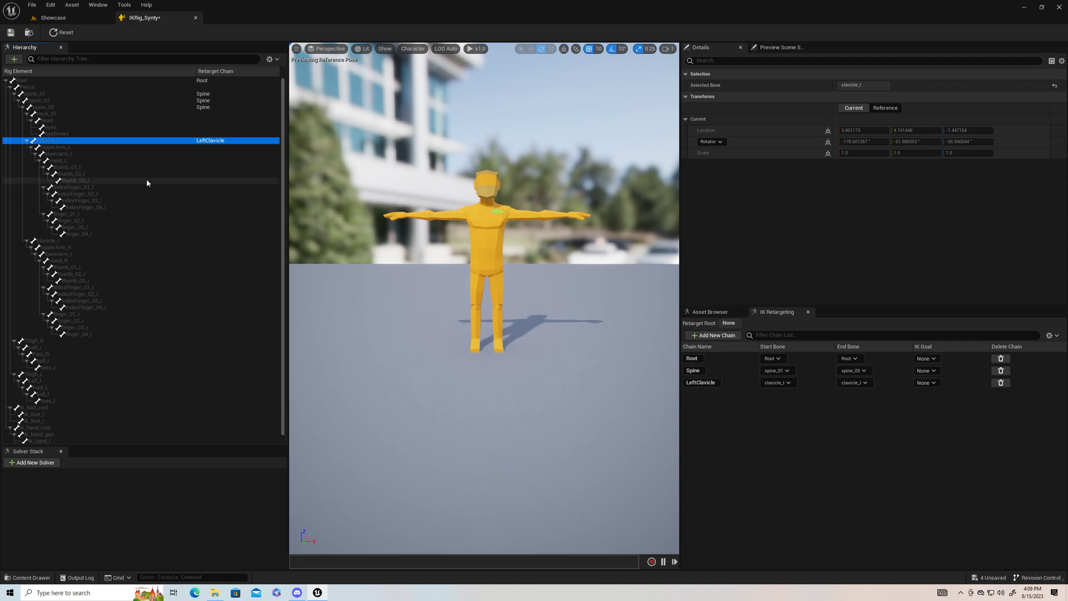
Add a retarget chain named LeftArm covering the bones UpperArm_L to Hand_L, without a goal.
{"action": "left_click", "coordinate": [64, 148]}
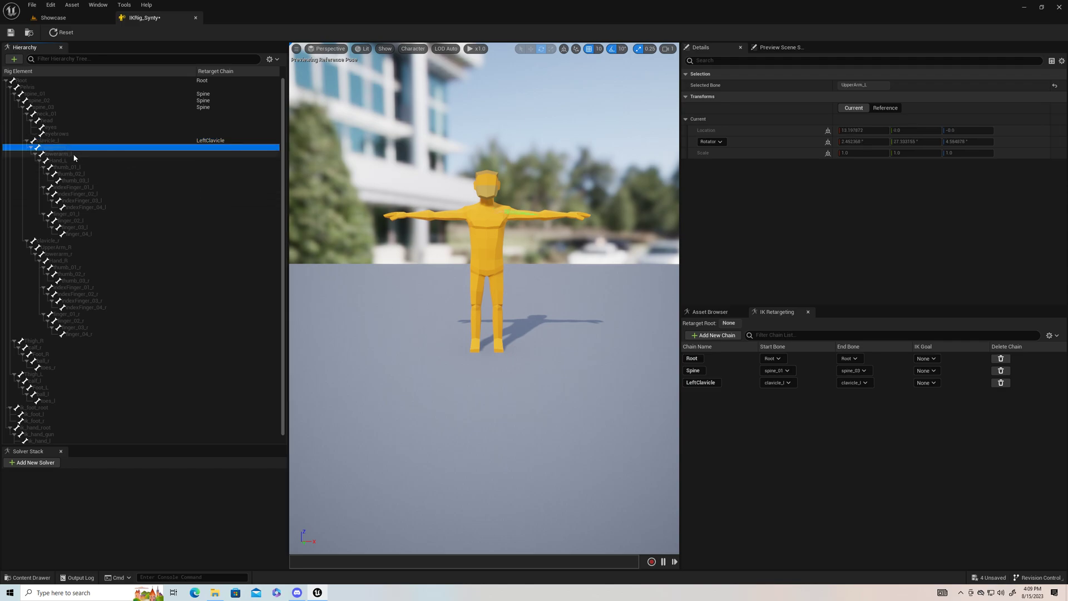
{"action": "left_click", "coordinate": [59, 155], "text": "shift"}
{"action": "left_click", "coordinate": [58, 161], "text": "shift"}
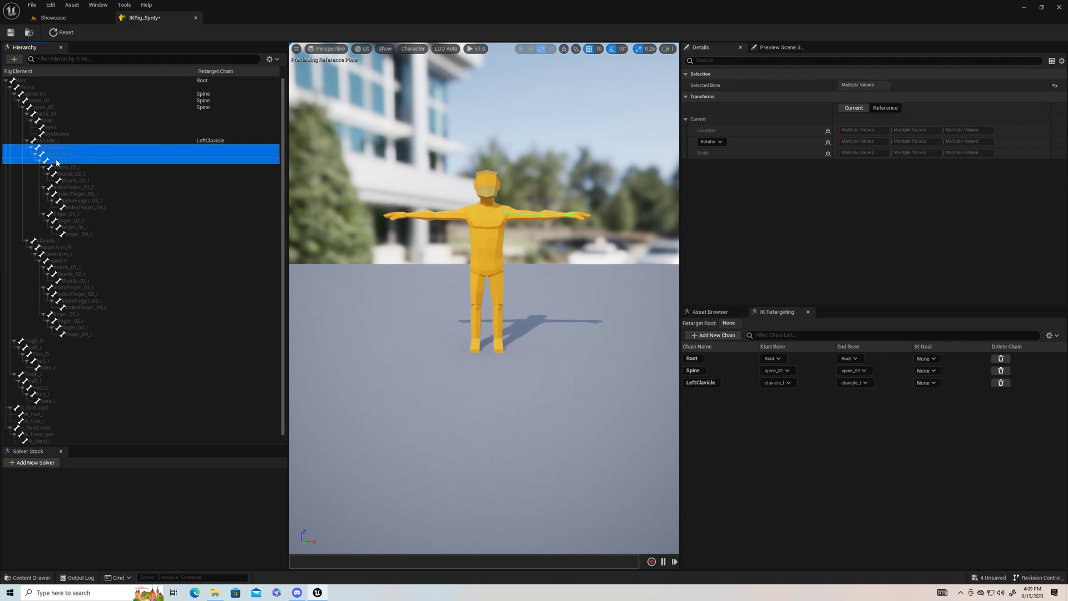
{"action": "right_click", "coordinate": [130, 157]}
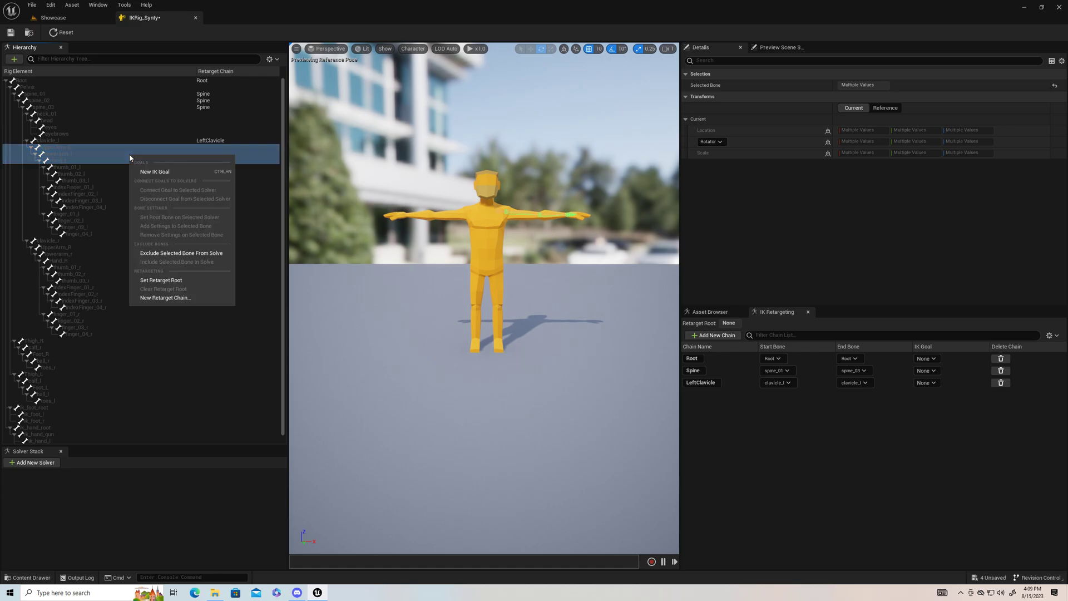
{"action": "left_click", "coordinate": [166, 298]}
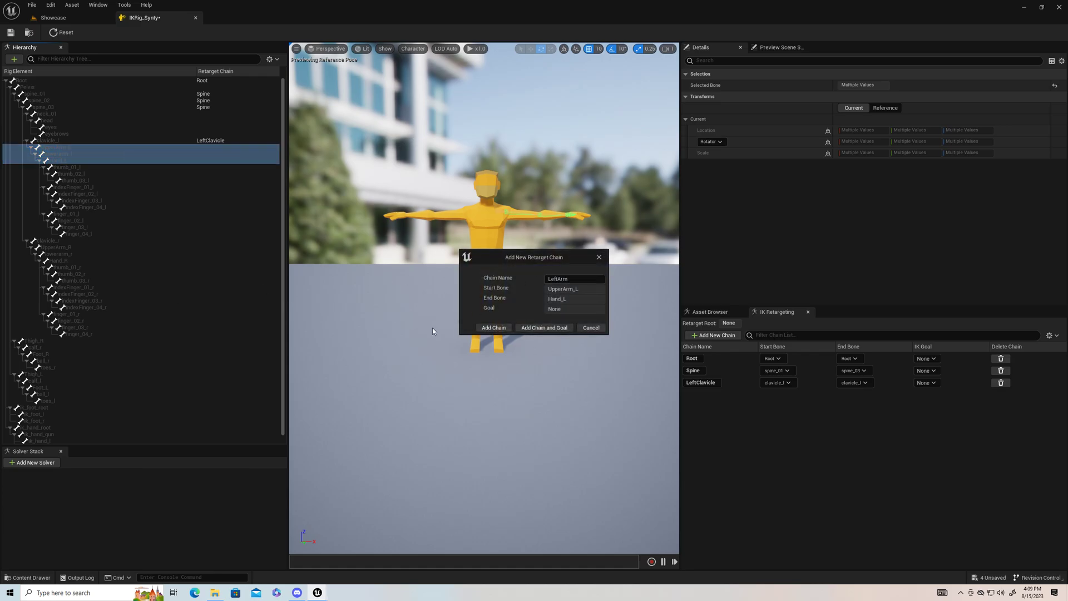
{"action": "left_click", "coordinate": [489, 328]}
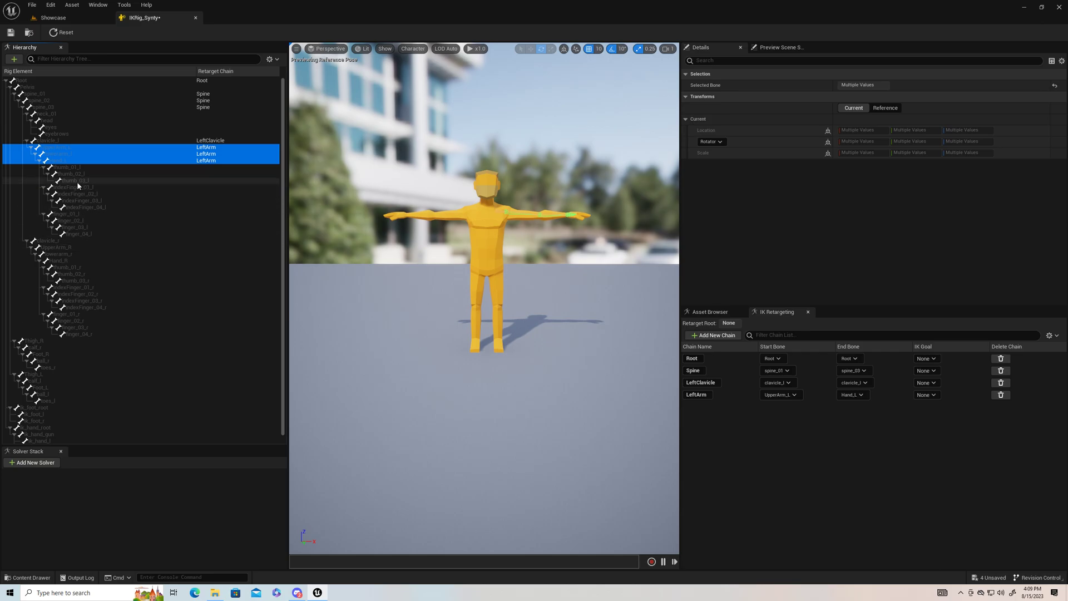
Add a retarget chain named LeftThumb covering the bones thumb_01_l to thumb_03_l, without a goal.
{"action": "left_click", "coordinate": [73, 167]}
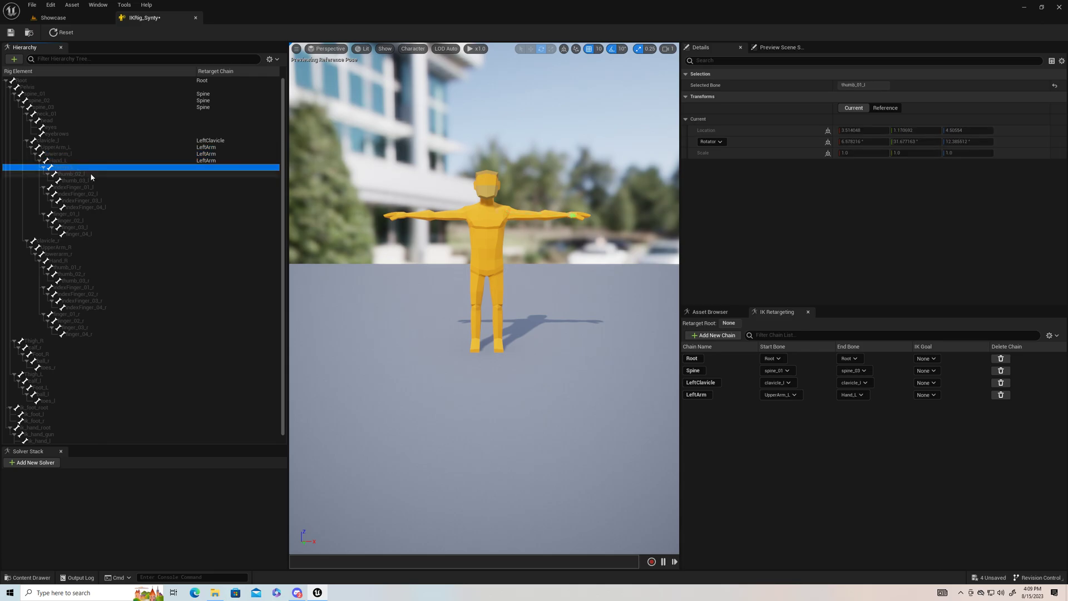
{"action": "left_click", "coordinate": [81, 179], "text": "shift"}
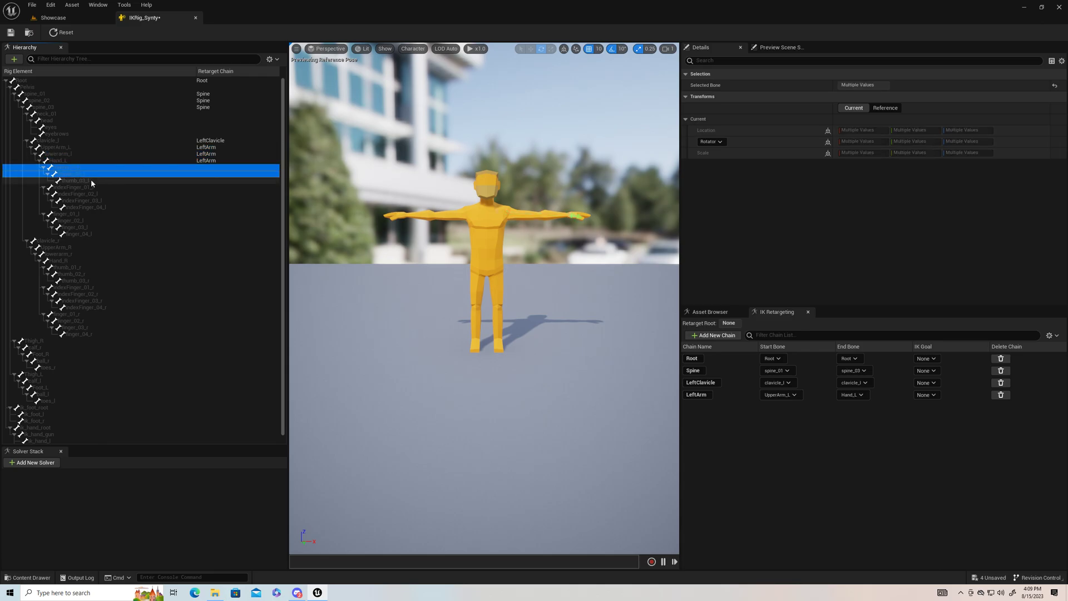
{"action": "right_click", "coordinate": [151, 175]}
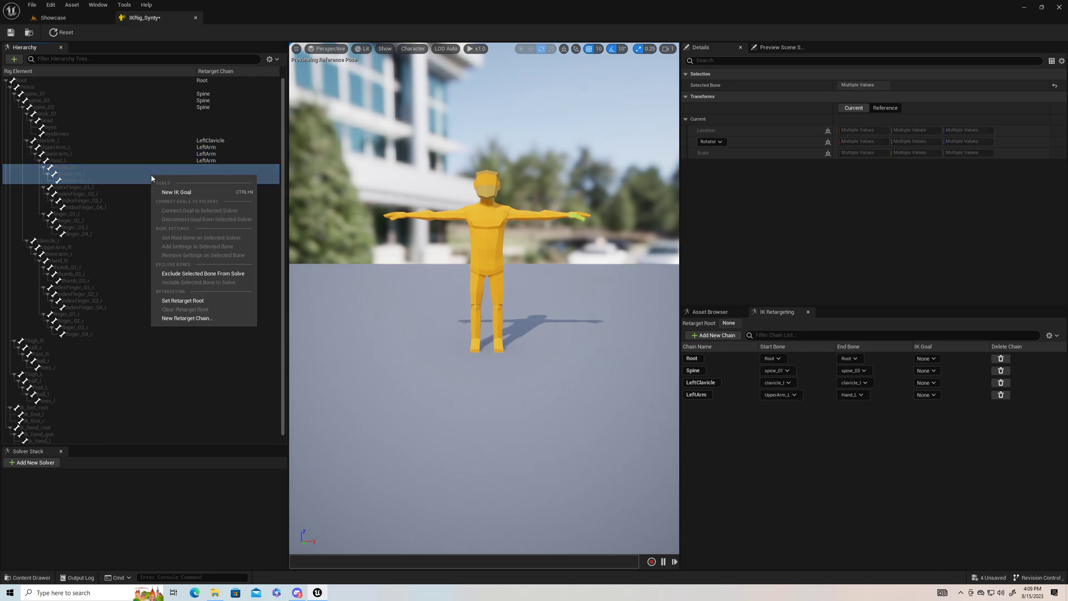
{"action": "left_click", "coordinate": [189, 316]}
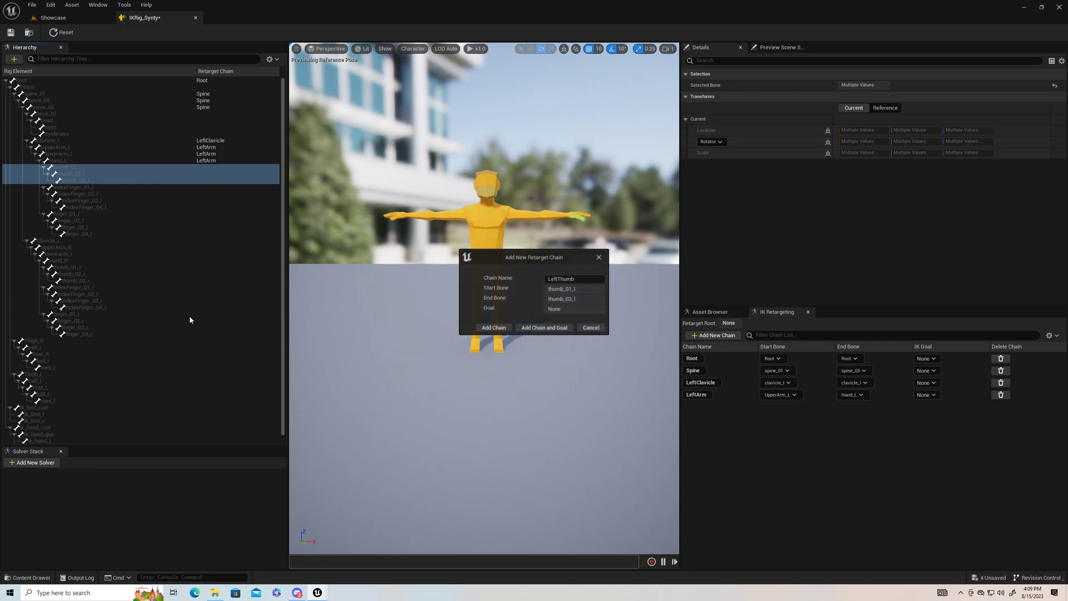
{"action": "left_click", "coordinate": [490, 327]}
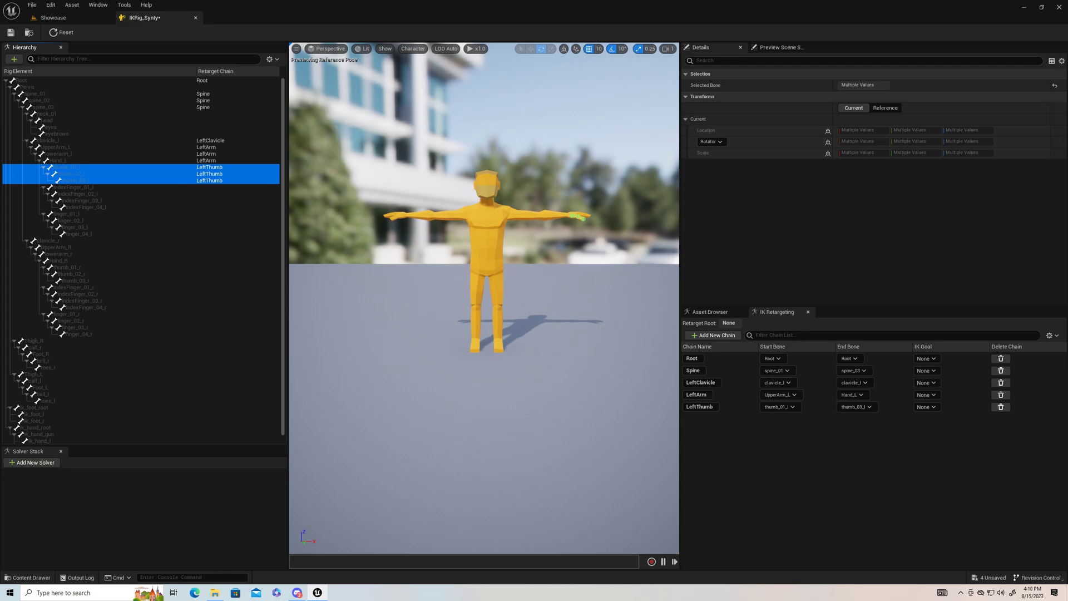
Add a retarget chain named LeftIndex covering the bones indexFinger_01_l to indexFinger_04_l, without a goal.
{"action": "left_click", "coordinate": [70, 188]}
{"action": "left_click", "coordinate": [77, 193], "text": "shift"}
{"action": "left_click", "coordinate": [98, 201], "text": "shift"}
{"action": "left_click", "coordinate": [88, 205], "text": "shift"}
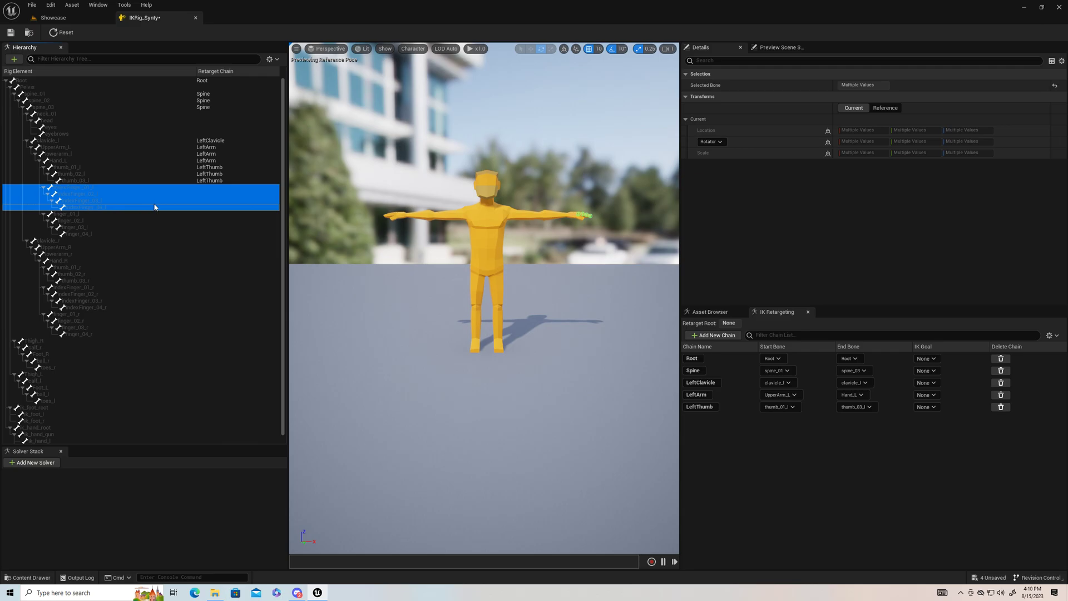
{"action": "right_click", "coordinate": [126, 200]}
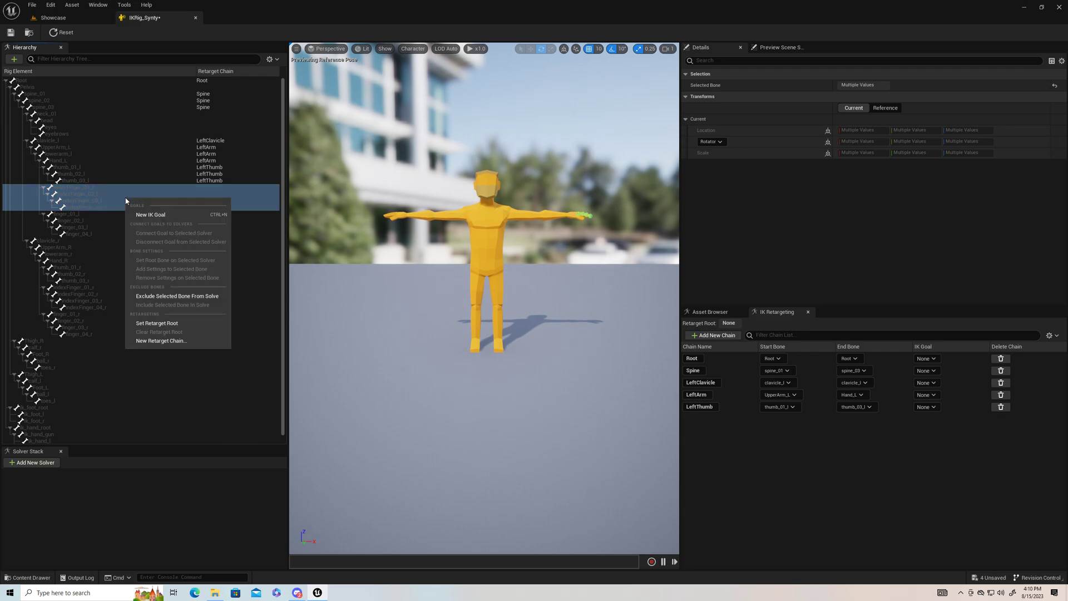
{"action": "left_click", "coordinate": [161, 341]}
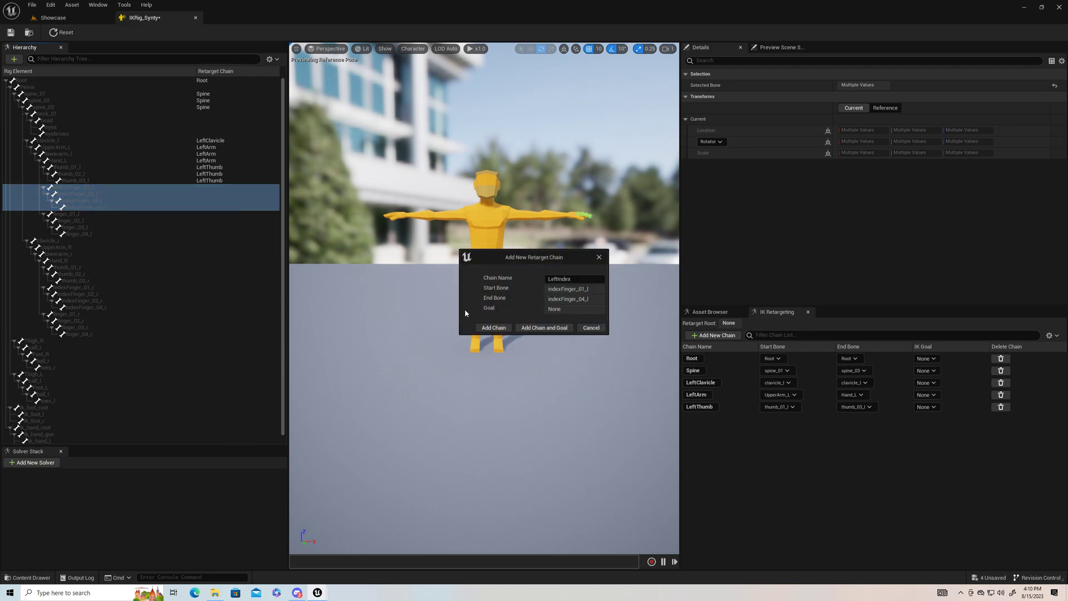
{"action": "left_click", "coordinate": [489, 327]}
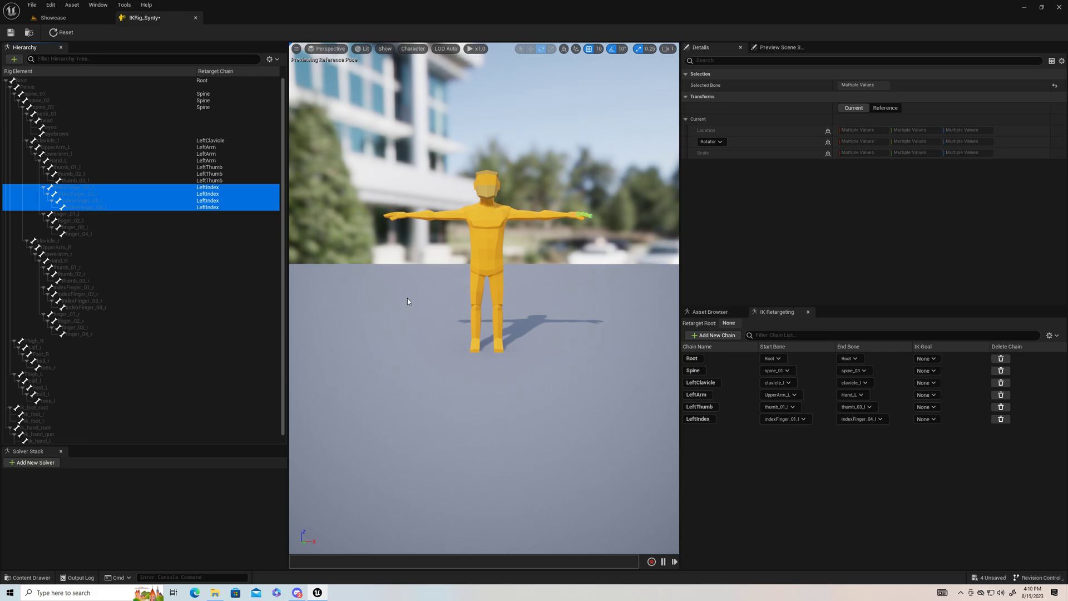
Add a retarget chain named LeftPinky covering the bones finger_01_l to finger_04_l, without a goal.
{"action": "left_click", "coordinate": [65, 216]}
{"action": "left_click", "coordinate": [82, 228], "text": "shift"}
{"action": "left_click", "coordinate": [83, 233], "text": "shift"}
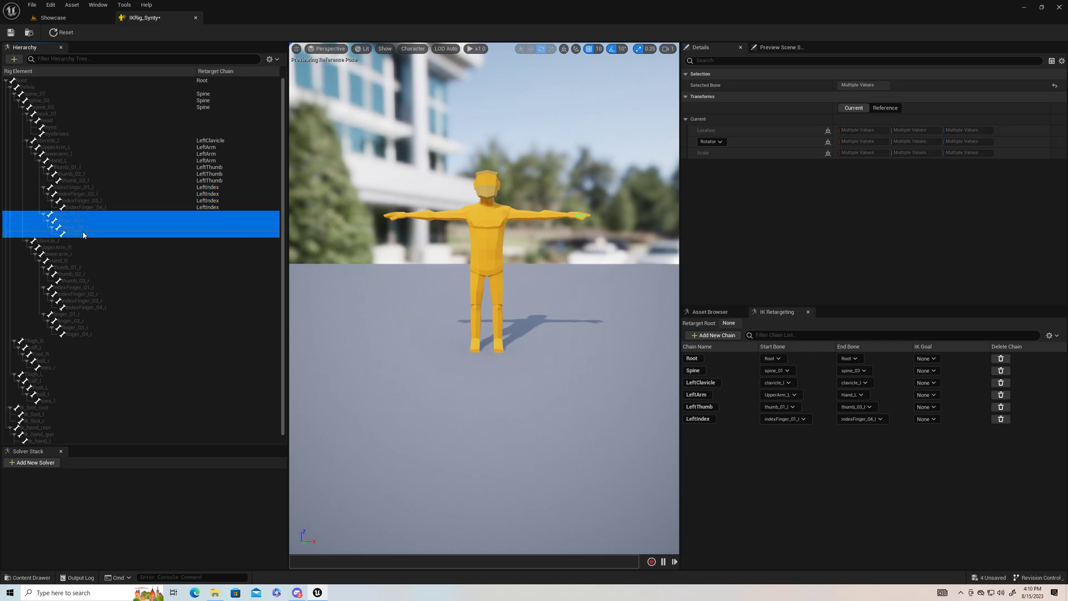
{"action": "right_click", "coordinate": [145, 232]}
{"action": "left_click", "coordinate": [187, 372]}
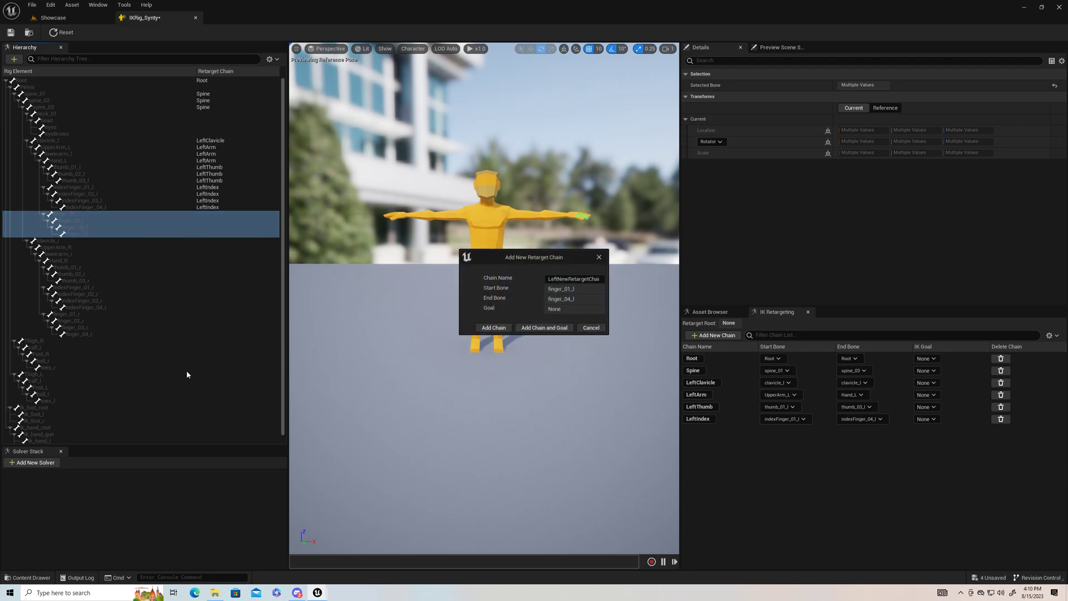
{"action": "left_click", "coordinate": [599, 278]}
{"action": "key", "text": "BackSpace"}
{"action": "left_click_drag", "start_coordinate": [559, 278], "coordinate": [531, 283]}
{"action": "key", "text": "BackSpace"}
{"action": "key", "text": "BackSpace"}
{"action": "key", "text": "BackSpace"}
{"action": "key", "text": "BackSpace"}
{"action": "key", "text": "BackSpace"}
{"action": "key", "text": "BackSpace"}
{"action": "key", "text": "BackSpace"}
{"action": "key", "text": "BackSpace"}
{"action": "left_click", "coordinate": [493, 327]}
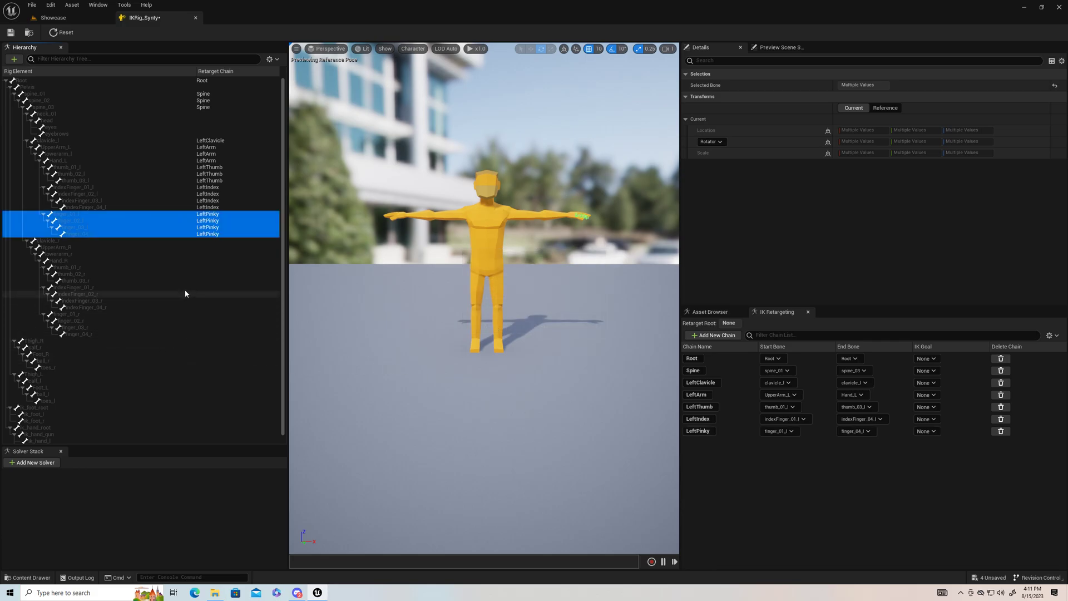
Add another retarget chain for finger_01_l to finger_04_l, named LeftRing and without a goal.
{"action": "right_click", "coordinate": [162, 227]}
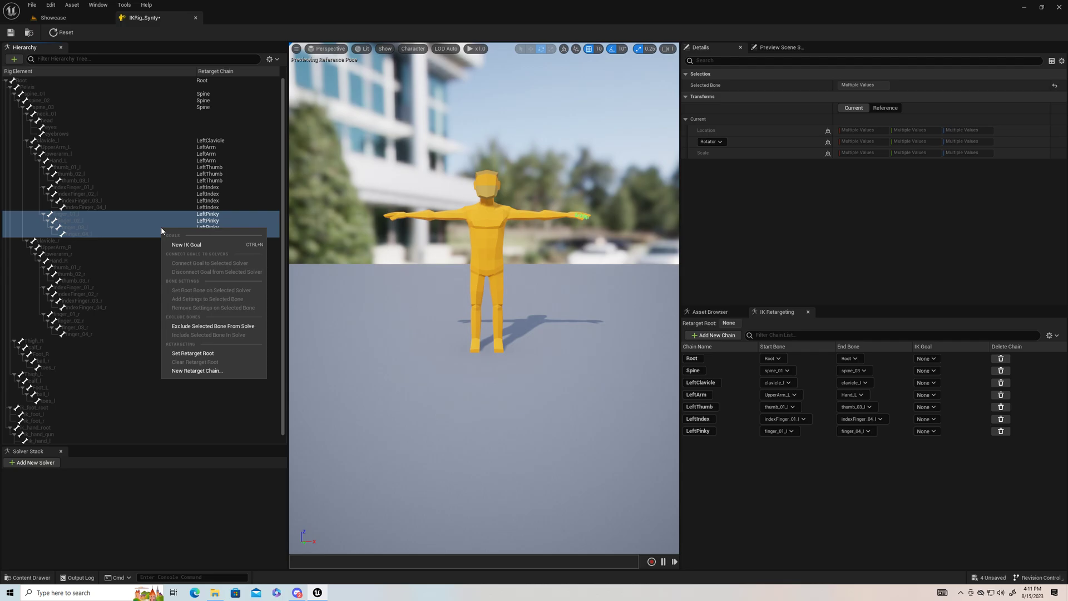
{"action": "left_click", "coordinate": [193, 371]}
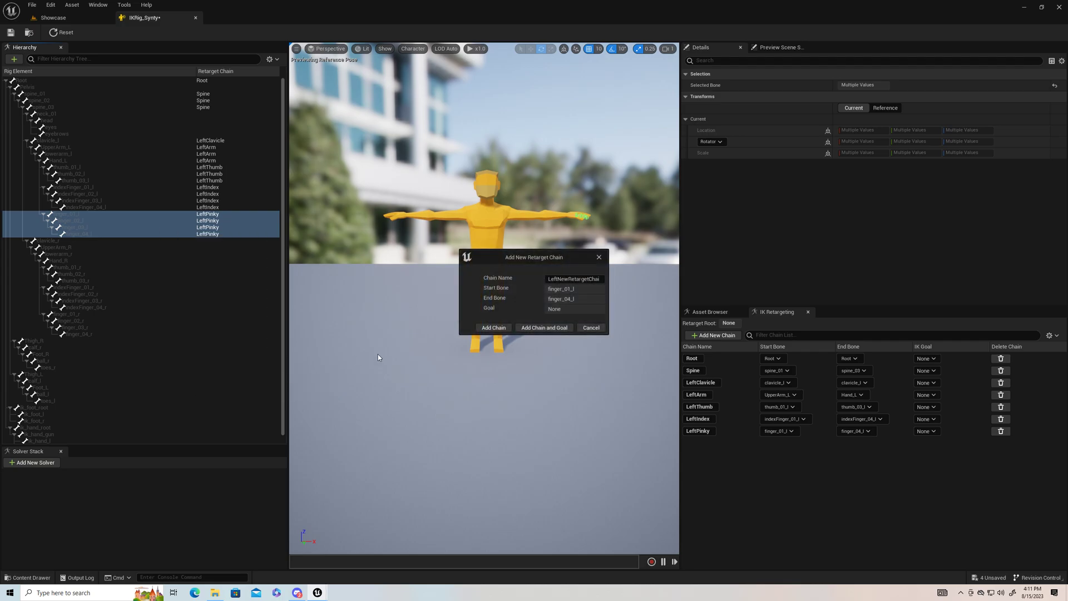
{"action": "left_click", "coordinate": [598, 278]}
{"action": "type", "text": "in"}
{"action": "key", "text": "ctrl+a"}
{"action": "type", "text": "Lef"}
{"action": "left_click", "coordinate": [492, 327]}
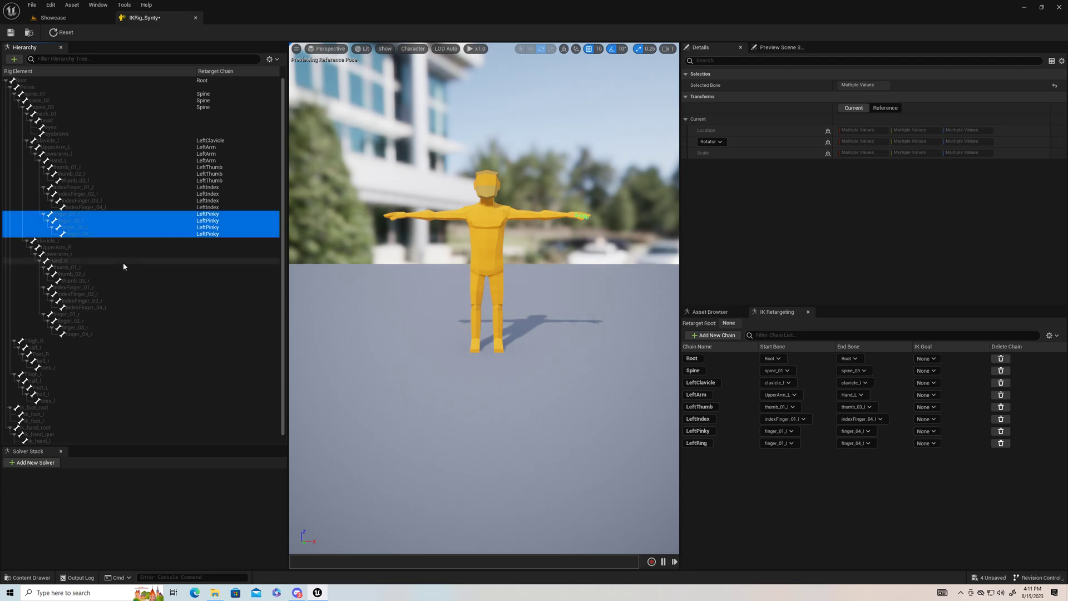
Add a third retarget chain for finger_01_l to finger_04_l, named LeftMiddle and without a goal.
{"action": "right_click", "coordinate": [142, 228]}
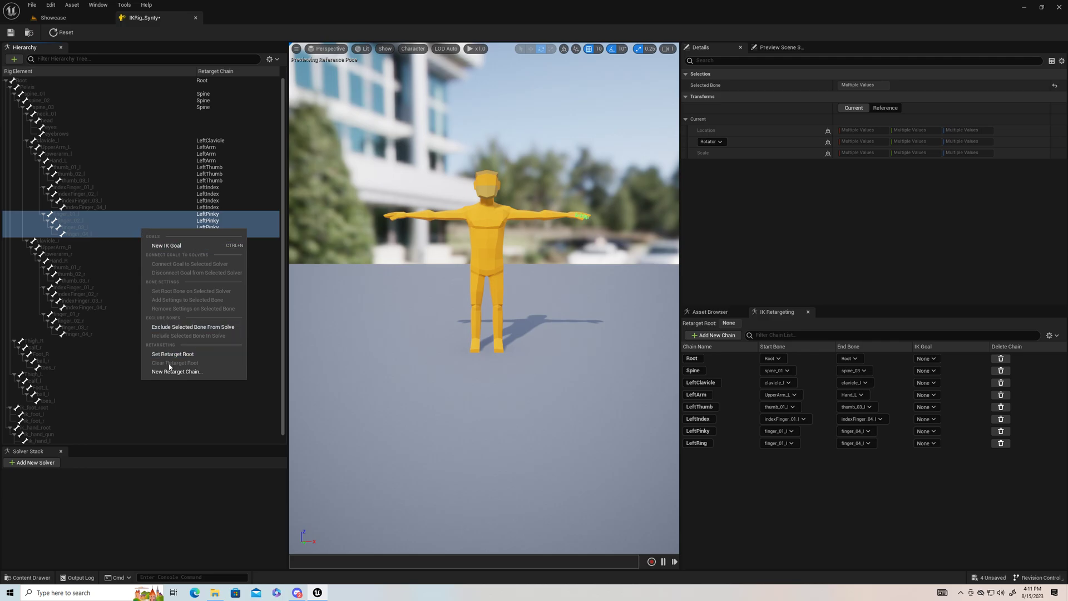
{"action": "left_click", "coordinate": [178, 370]}
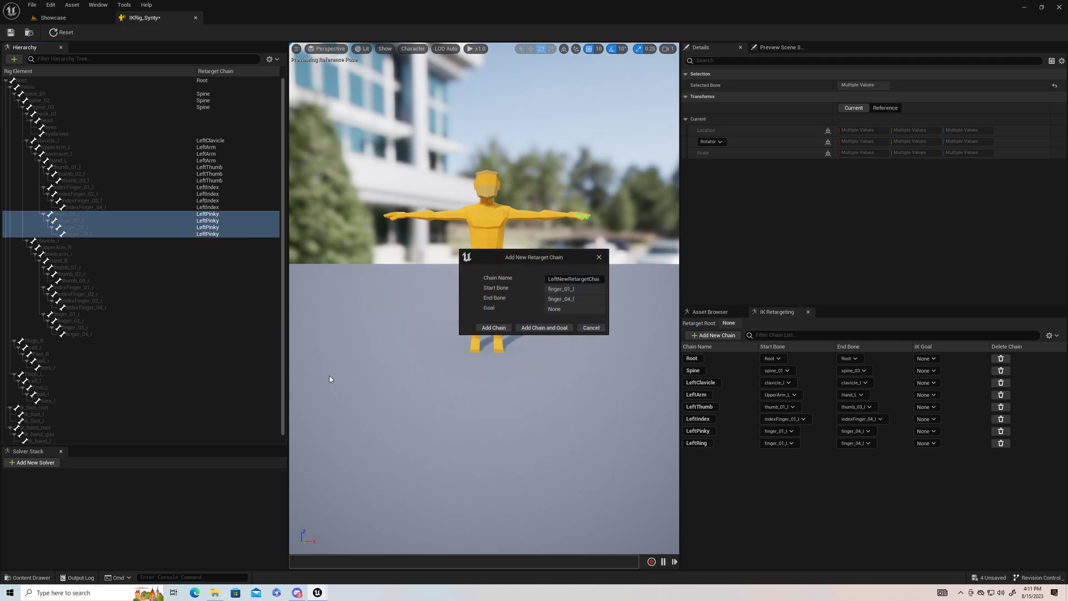
{"action": "left_click", "coordinate": [598, 279]}
{"action": "type", "text": "in"}
{"action": "left_click_drag", "start_coordinate": [561, 281], "coordinate": [543, 280]}
{"action": "type", "text": "ddle"}
{"action": "left_click", "coordinate": [494, 328]}
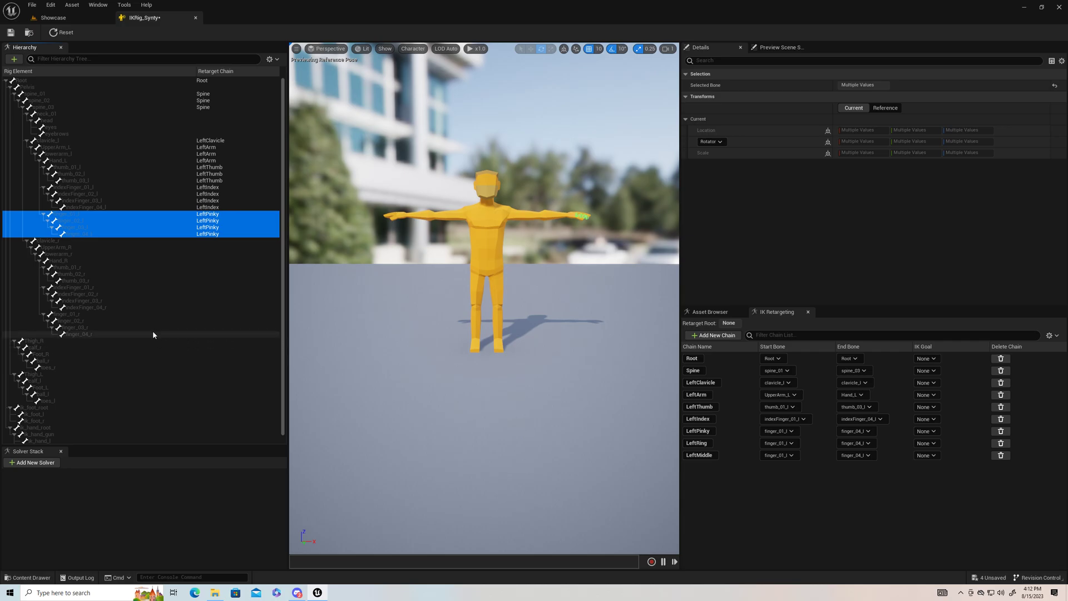
Add a retarget chain named RightClavicle for the clavicle_r bone, without a goal.
{"action": "left_click", "coordinate": [58, 241]}
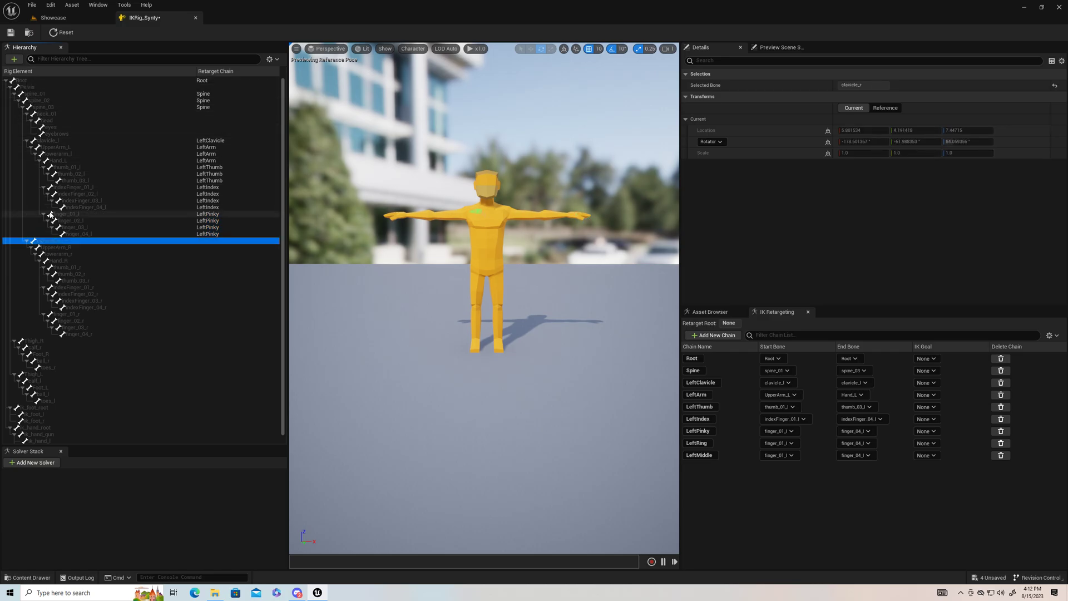
{"action": "right_click", "coordinate": [58, 241]}
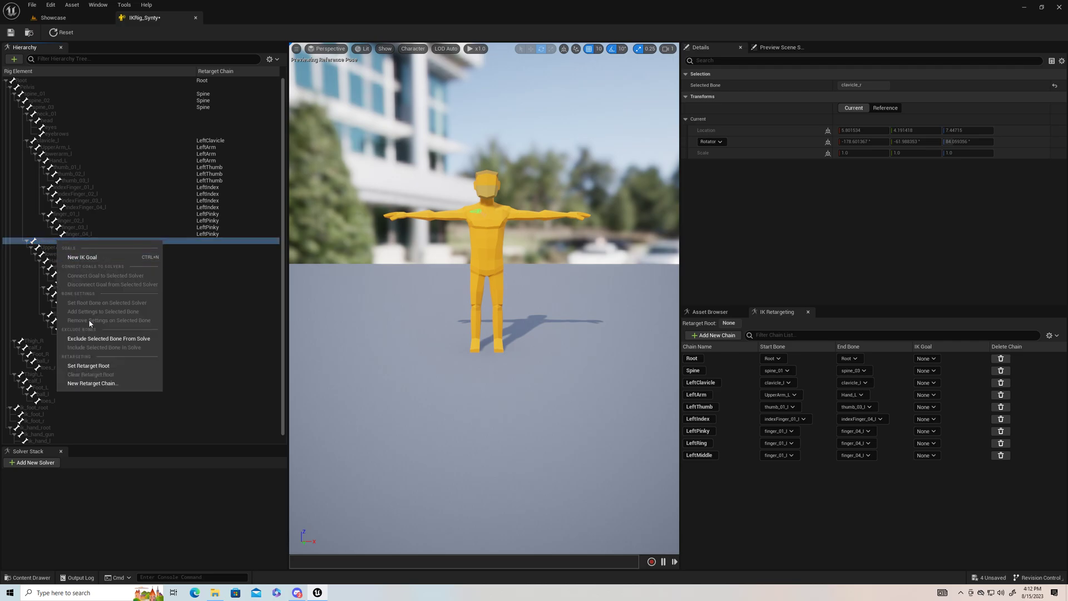
{"action": "left_click", "coordinate": [105, 385]}
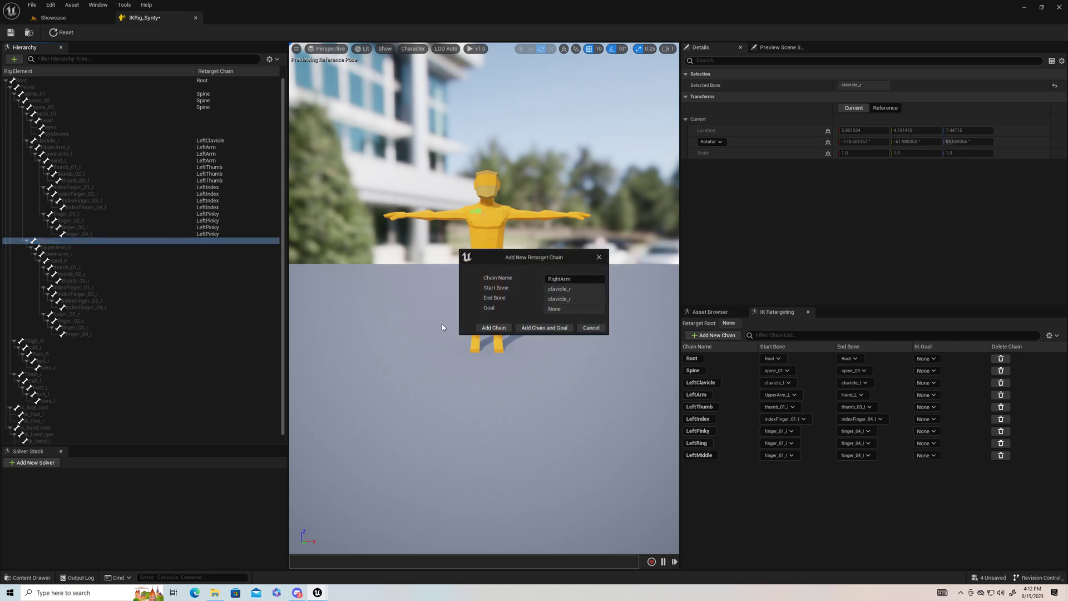
{"action": "left_click", "coordinate": [574, 280]}
{"action": "type", "text": "le"}
{"action": "left_click", "coordinate": [490, 328]}
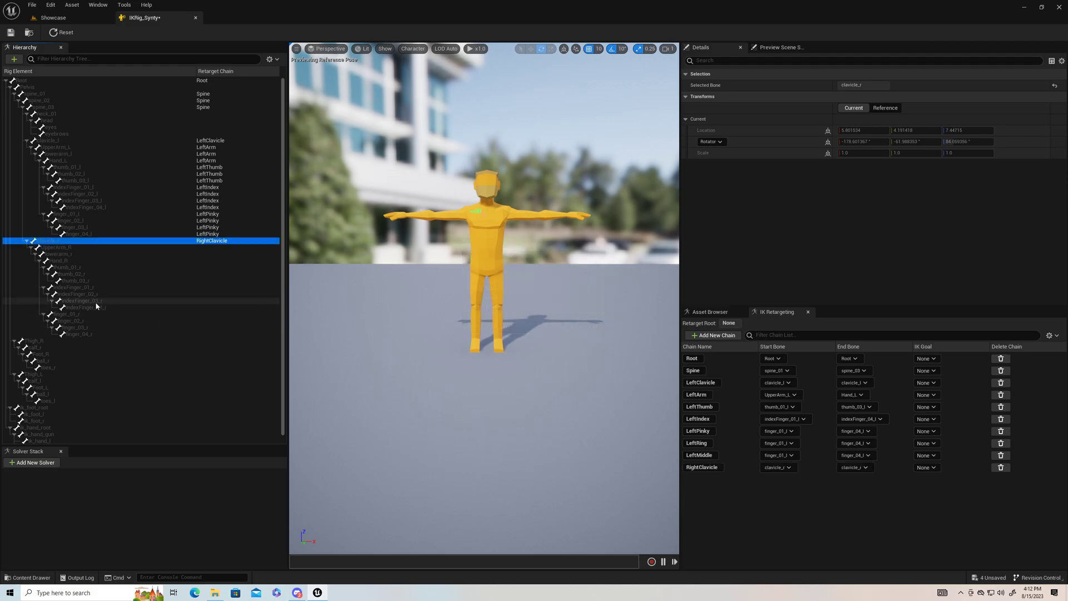
Add a retarget chain named RightArm covering the bones UpperArm_R to Hand_R, without a goal.
{"action": "left_click", "coordinate": [62, 248]}
{"action": "left_click", "coordinate": [68, 253], "text": "shift"}
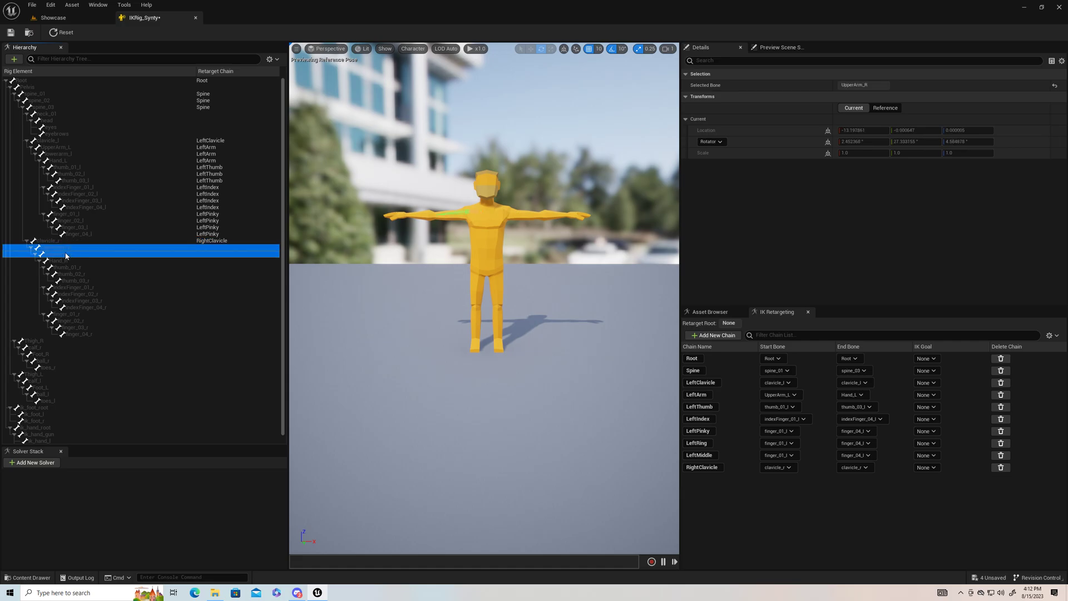
{"action": "left_click", "coordinate": [65, 260], "text": "shift"}
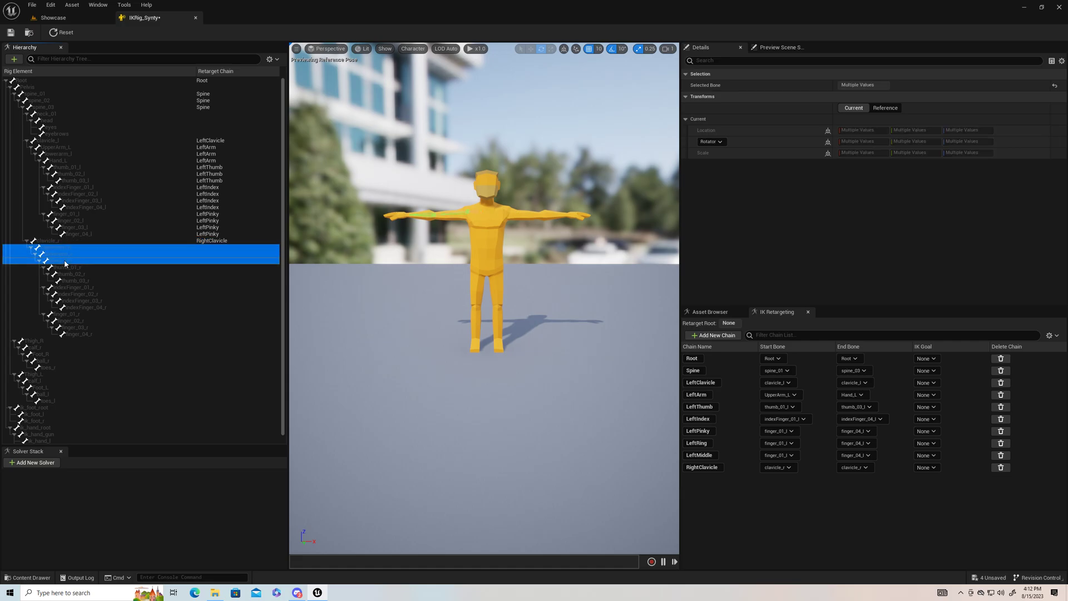
{"action": "right_click", "coordinate": [127, 261]}
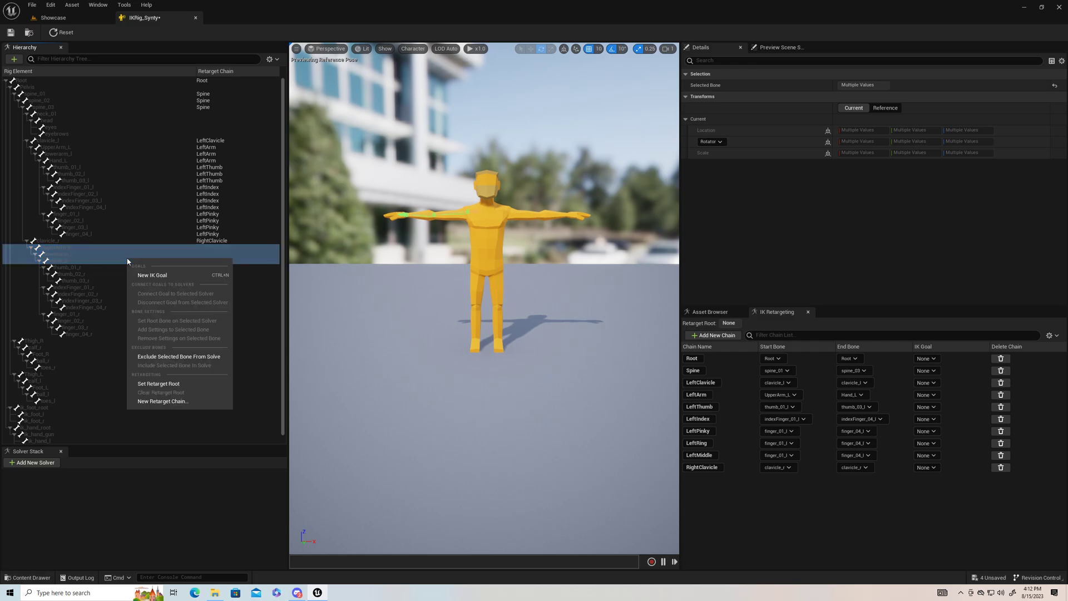
{"action": "left_click", "coordinate": [161, 401]}
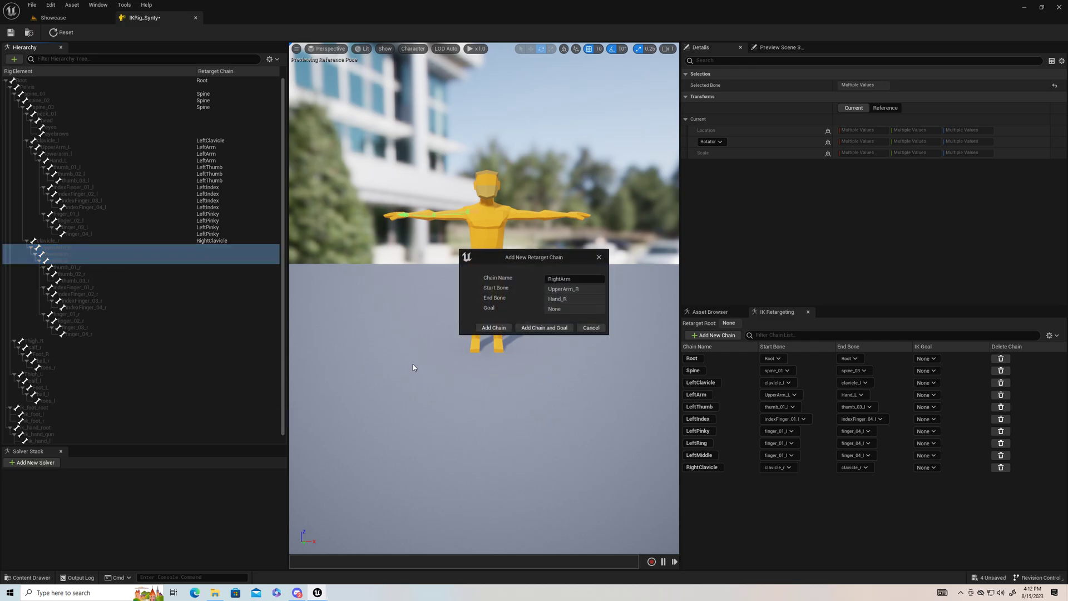
{"action": "left_click", "coordinate": [494, 328]}
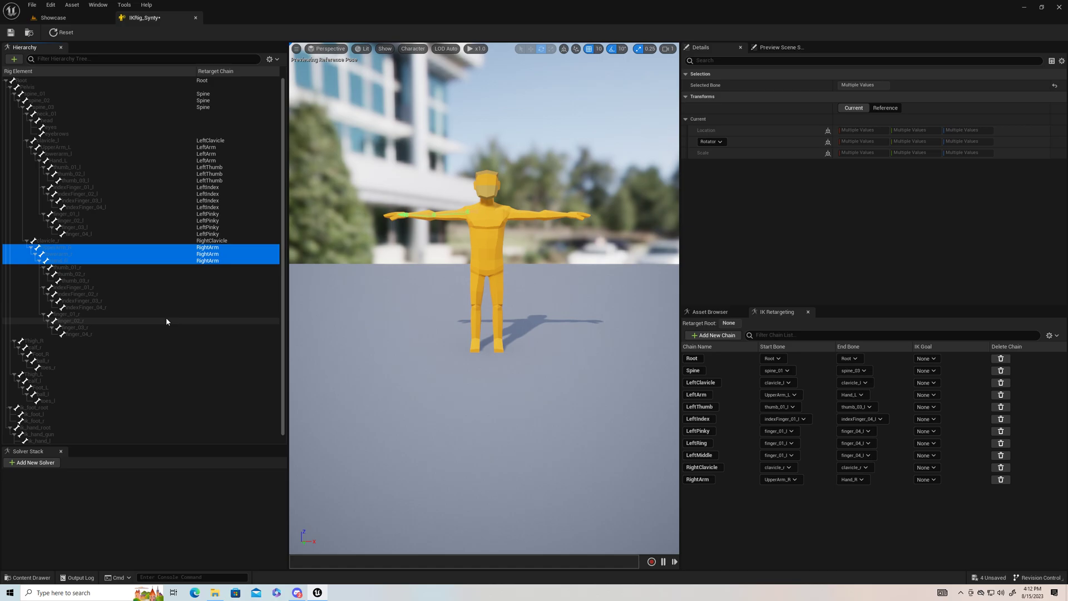
Add a retarget chain named RightThumb covering the bones thumb_01_r to thumb_03_r, without a goal.
{"action": "left_click", "coordinate": [71, 269]}
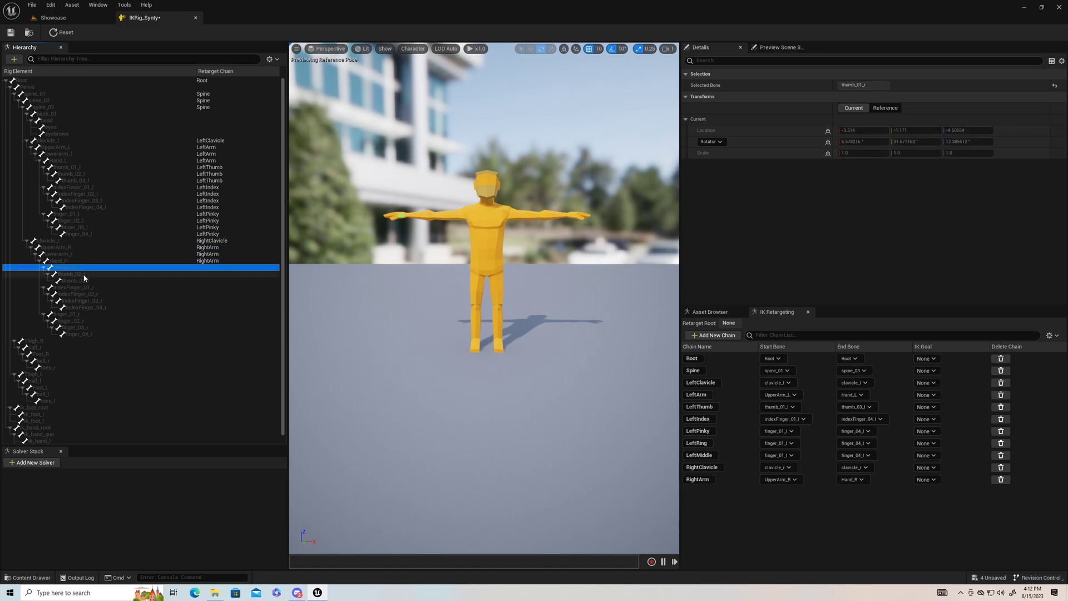
{"action": "left_click", "coordinate": [85, 282], "text": "shift"}
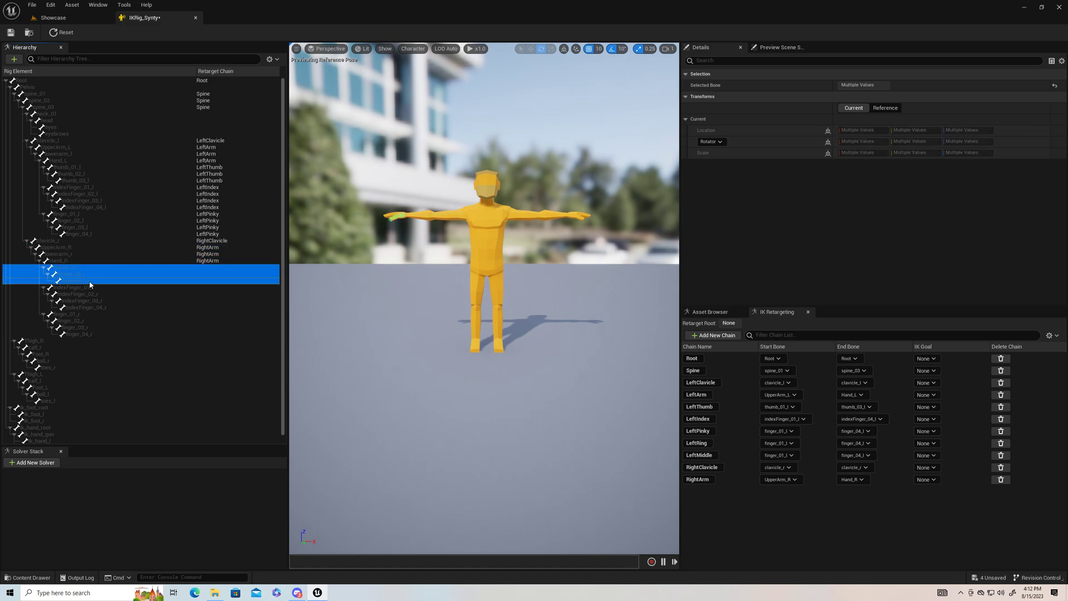
{"action": "right_click", "coordinate": [133, 280]}
{"action": "left_click", "coordinate": [167, 418]}
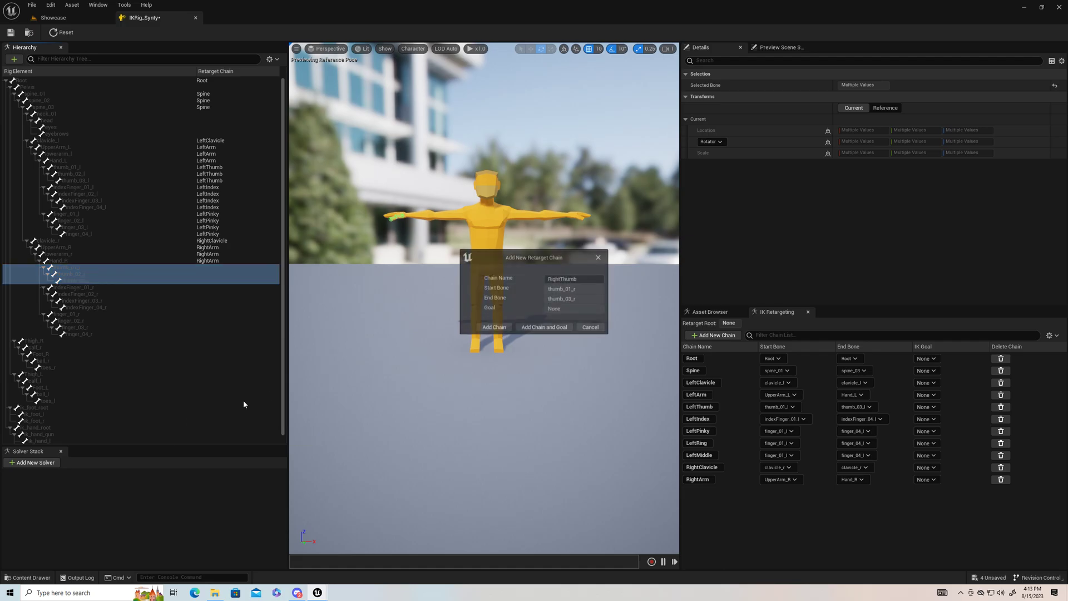
{"action": "left_click", "coordinate": [493, 327]}
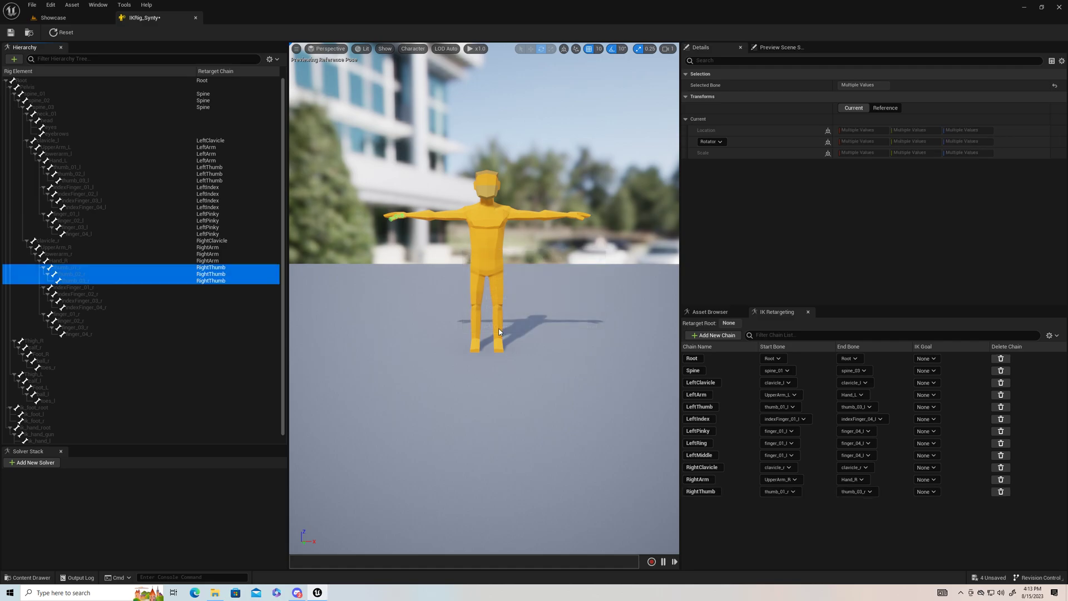
Add a retarget chain named RightIndex covering the bones indexFinger_01_r to indexFinger_04_r, without a goal.
{"action": "left_click_drag", "start_coordinate": [73, 288], "coordinate": [88, 310]}
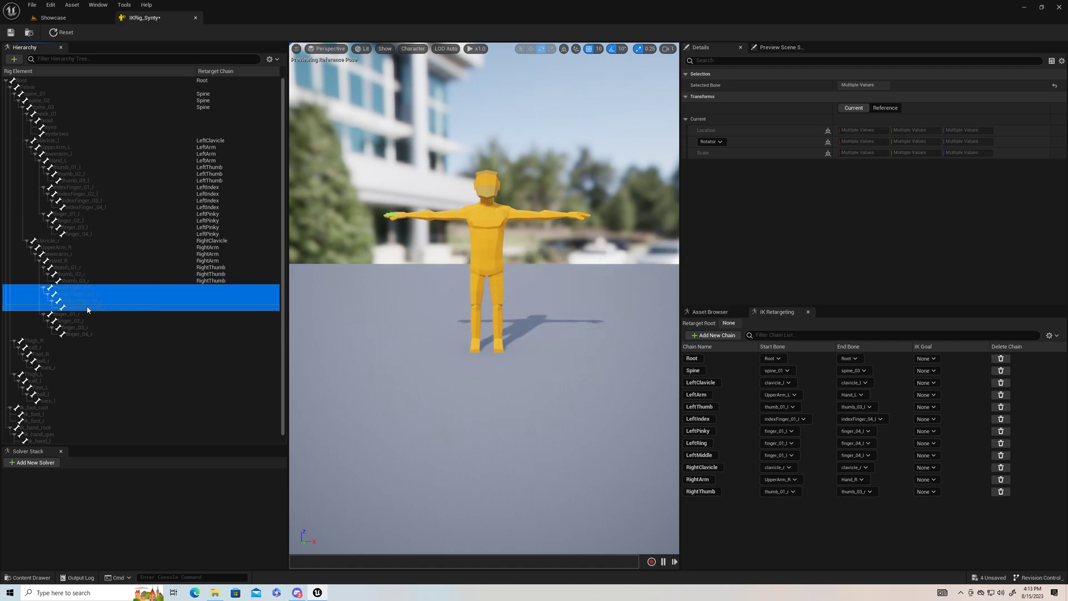
{"action": "right_click", "coordinate": [118, 295]}
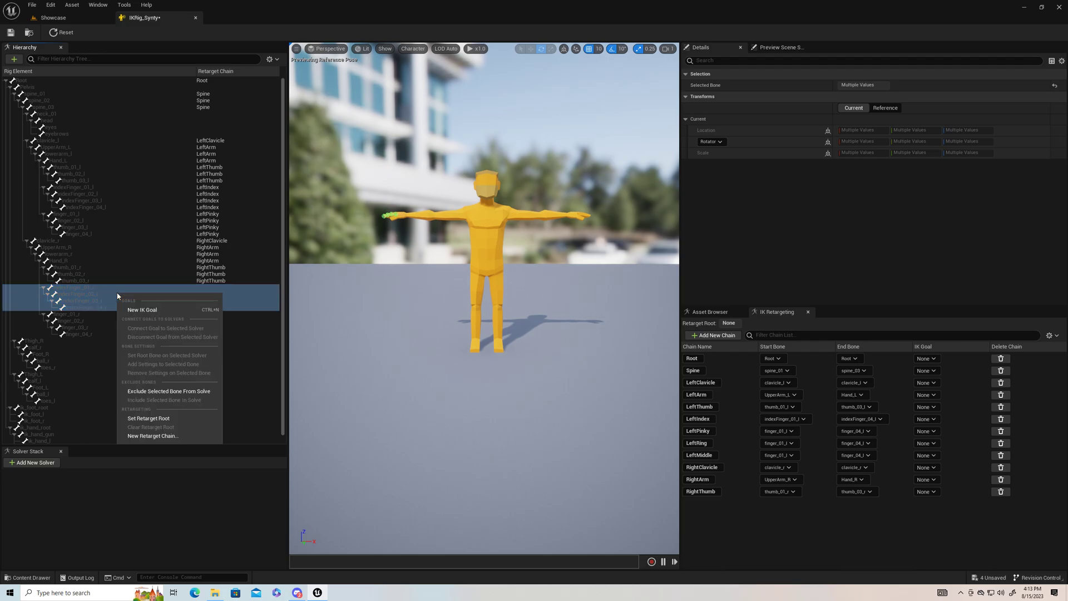
{"action": "left_click", "coordinate": [142, 436]}
{"action": "left_click", "coordinate": [493, 328]}
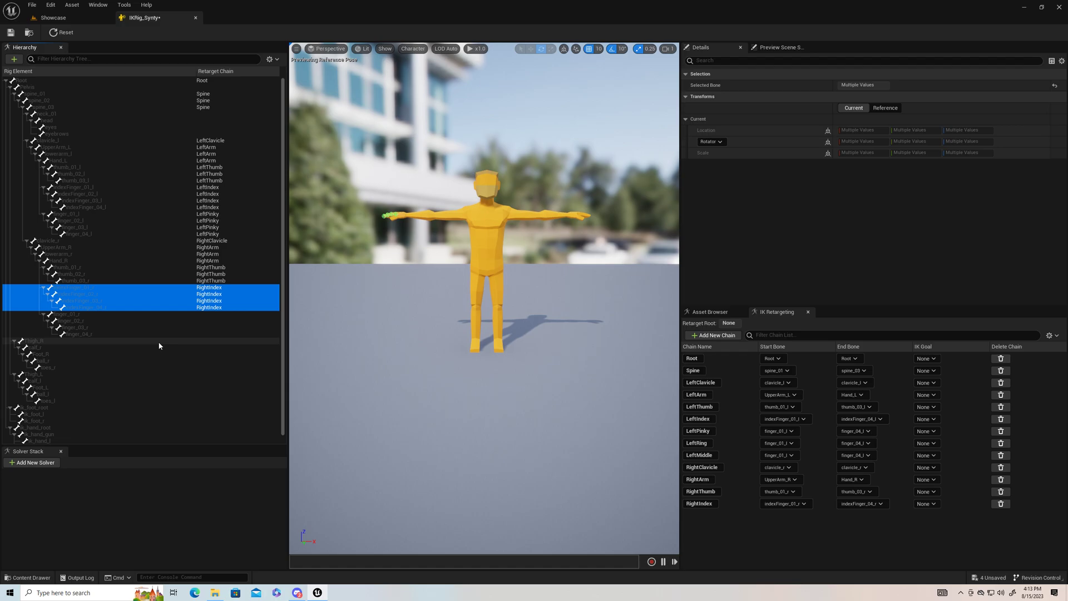
Add a retarget chain named RightPinky covering the bones finger_01_r to finger_04_r, without a goal.
{"action": "left_click", "coordinate": [76, 313]}
{"action": "left_click", "coordinate": [81, 322], "text": "shift"}
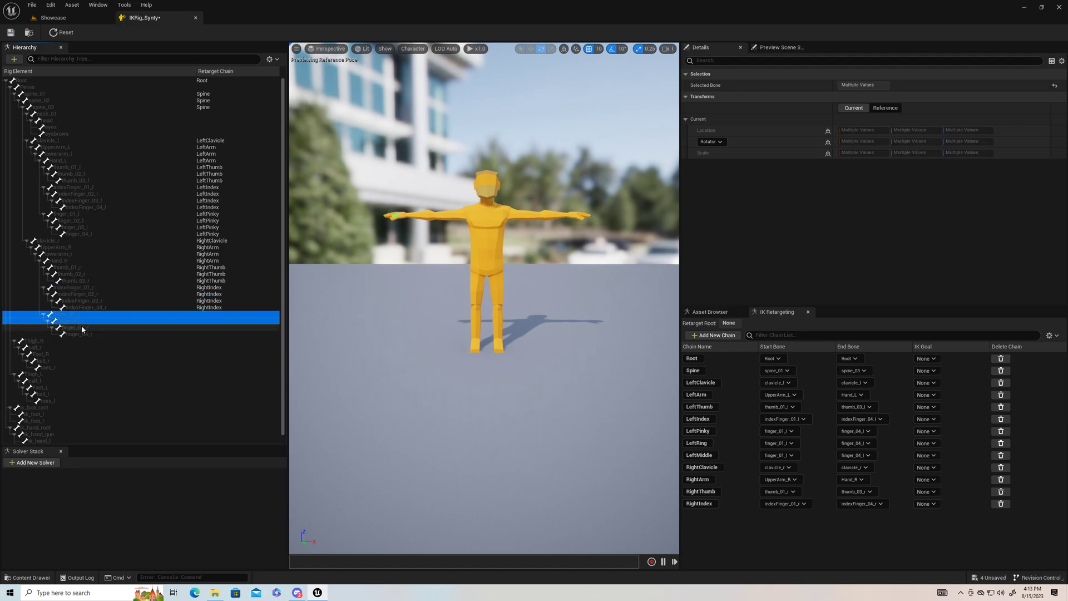
{"action": "left_click", "coordinate": [81, 328], "text": "shift"}
{"action": "left_click", "coordinate": [91, 334], "text": "shift"}
{"action": "right_click", "coordinate": [124, 328]}
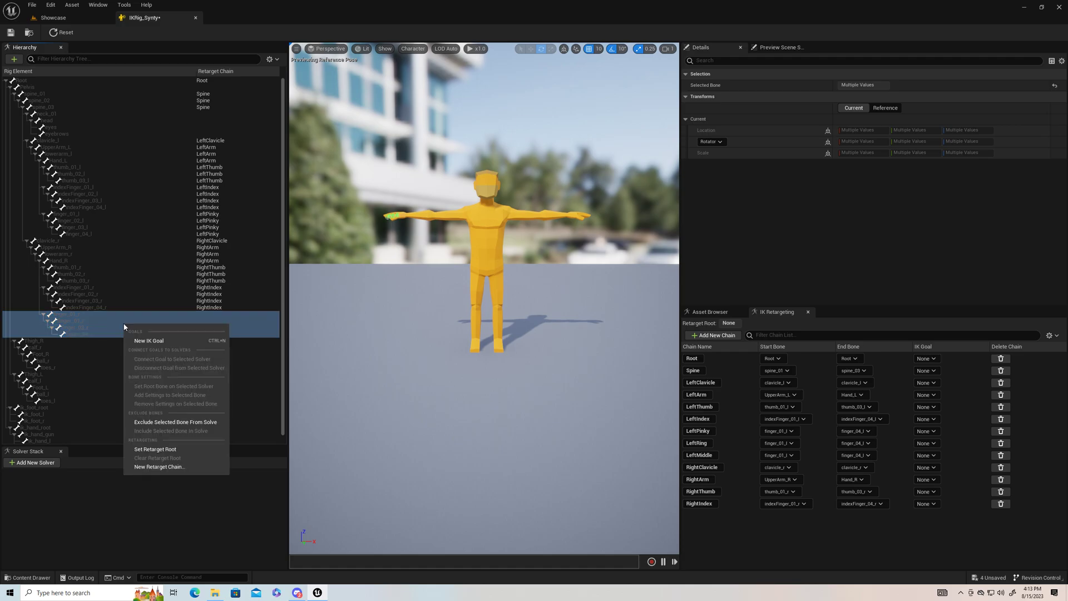
{"action": "left_click", "coordinate": [156, 466]}
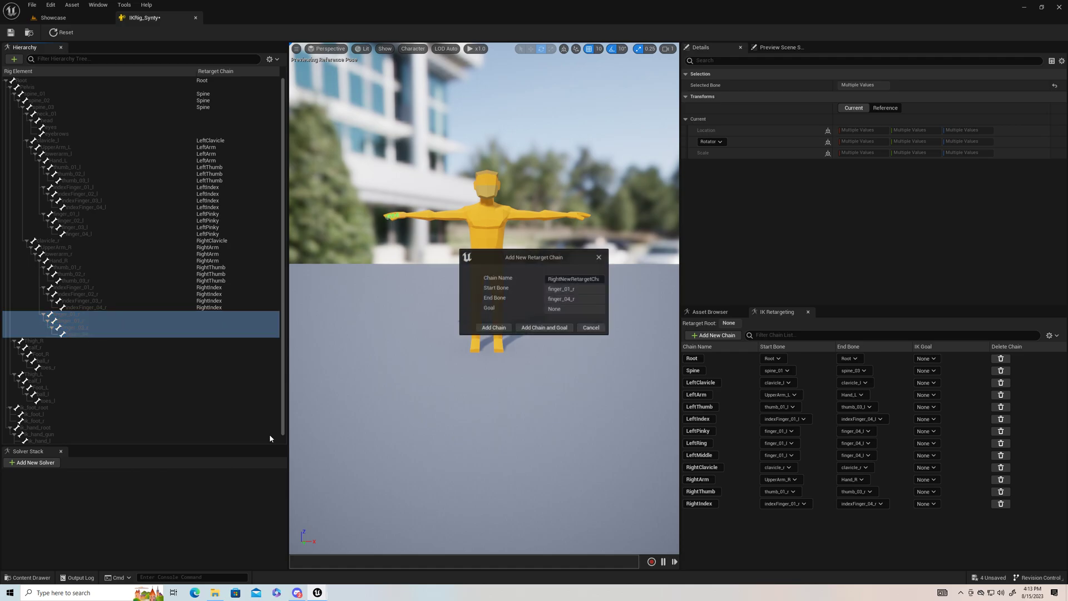
{"action": "left_click_drag", "start_coordinate": [601, 280], "coordinate": [561, 282]}
{"action": "key", "text": "BackSpace"}
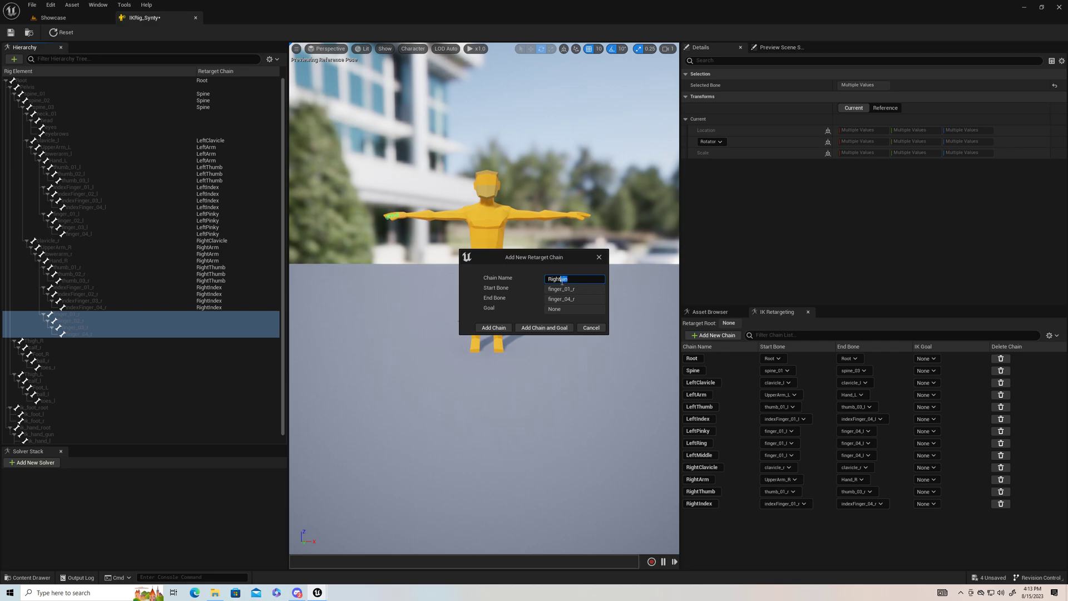
{"action": "key", "text": "BackSpace"}
{"action": "left_click", "coordinate": [494, 327]}
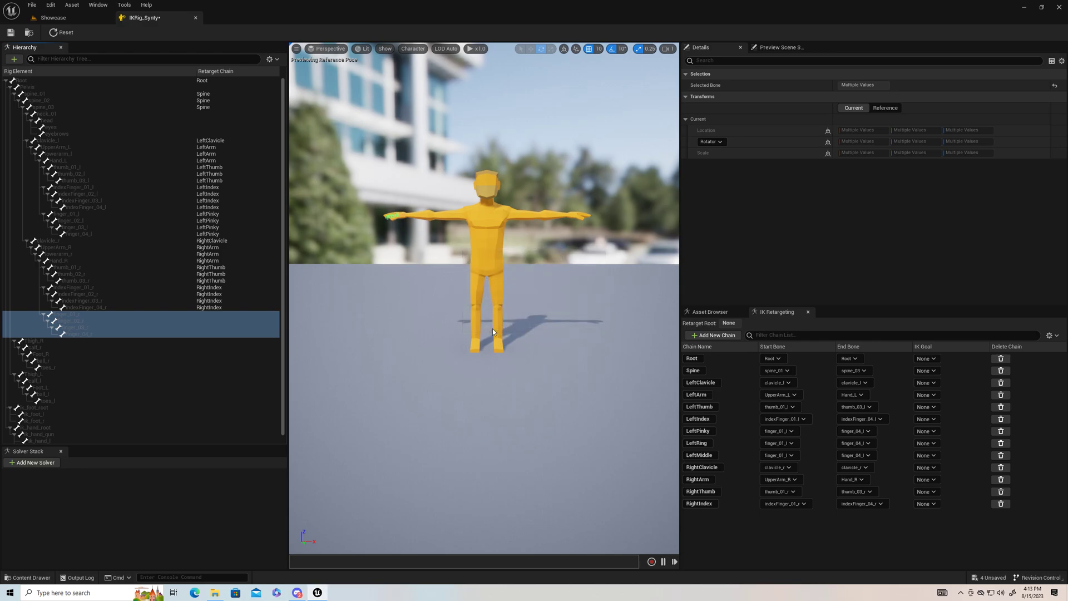
Add another retarget chain for finger_01_r to finger_04_r, named RightRing and without a goal.
{"action": "right_click", "coordinate": [134, 328]}
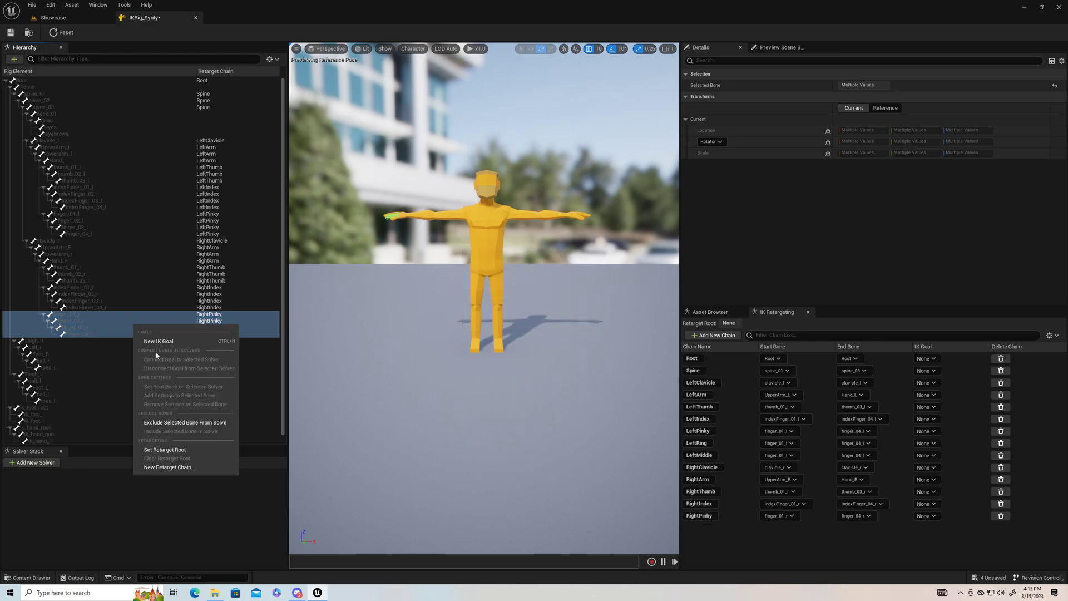
{"action": "left_click", "coordinate": [170, 467]}
{"action": "left_click_drag", "start_coordinate": [596, 280], "coordinate": [561, 280]}
{"action": "key", "text": "BackSpace"}
{"action": "key", "text": "BackSpace"}
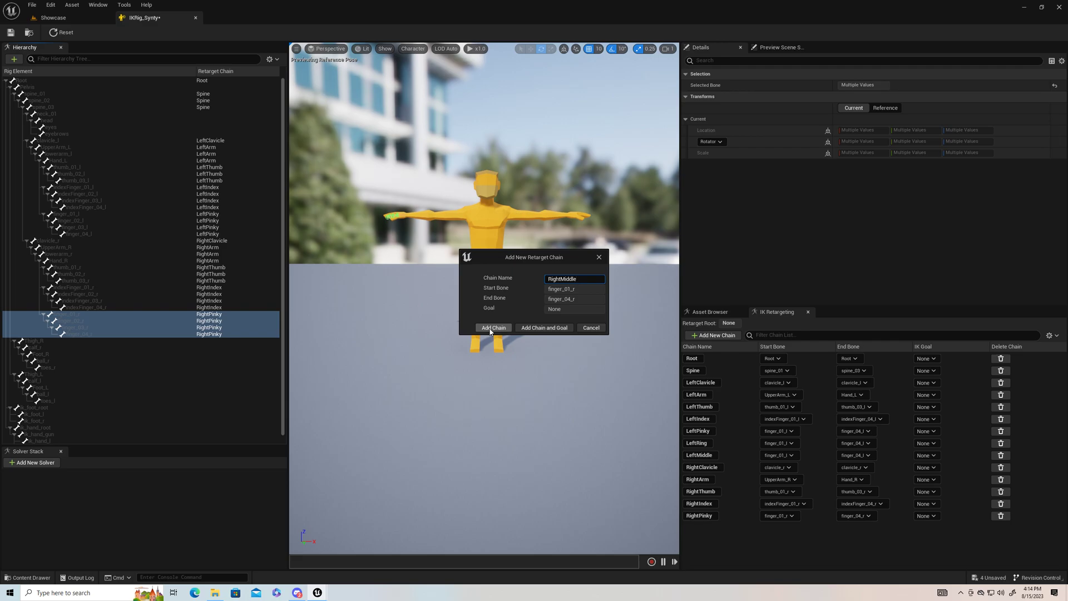
{"action": "key", "text": "BackSpace"}
{"action": "key", "text": "BackSpace"}
{"action": "key", "text": "BackSpace"}
{"action": "key", "text": "BackSpace"}
{"action": "left_click", "coordinate": [485, 329]}
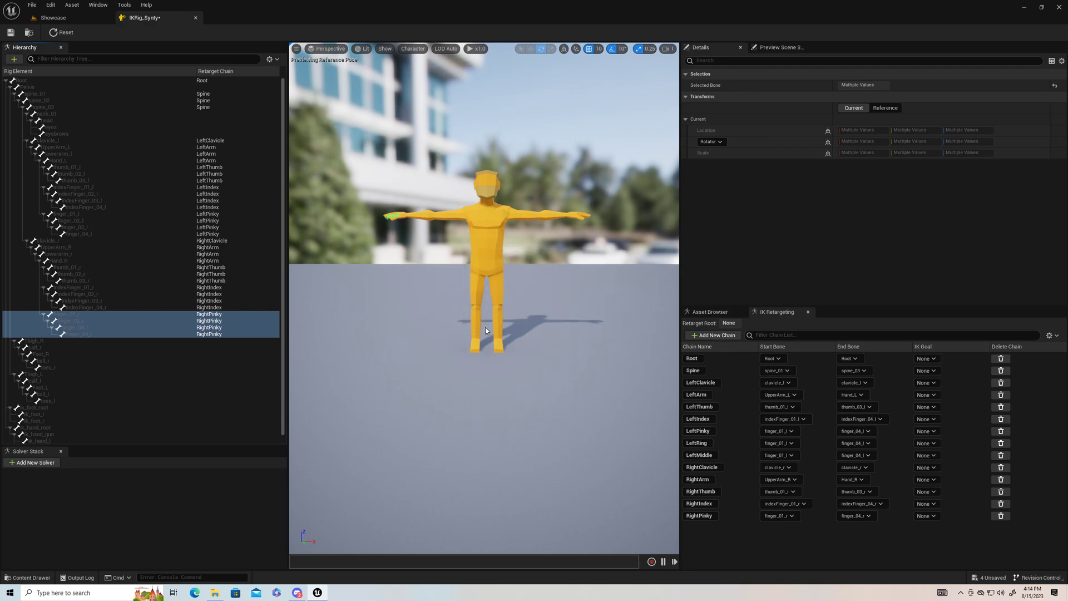
Add a third retarget chain for finger_01_r to finger_04_r, named RightMiddle and without a goal.
{"action": "right_click", "coordinate": [139, 330]}
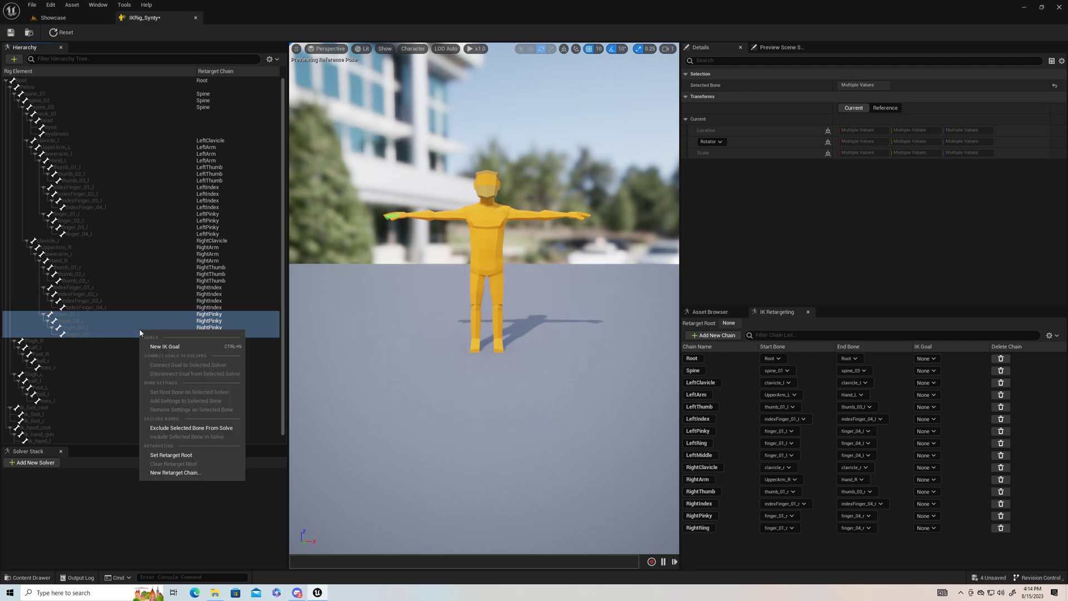
{"action": "left_click", "coordinate": [173, 475]}
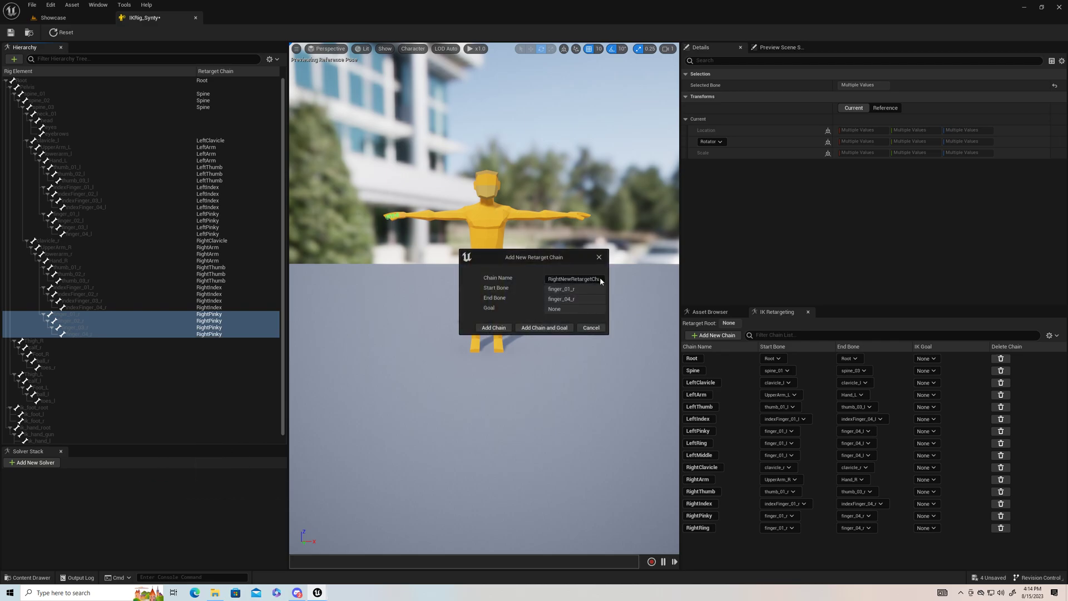
{"action": "left_click_drag", "start_coordinate": [598, 280], "coordinate": [561, 285]}
{"action": "key", "text": "BackSpace"}
{"action": "key", "text": "BackSpace"}
{"action": "type", "text": "Middle"}
{"action": "left_click", "coordinate": [492, 328]}
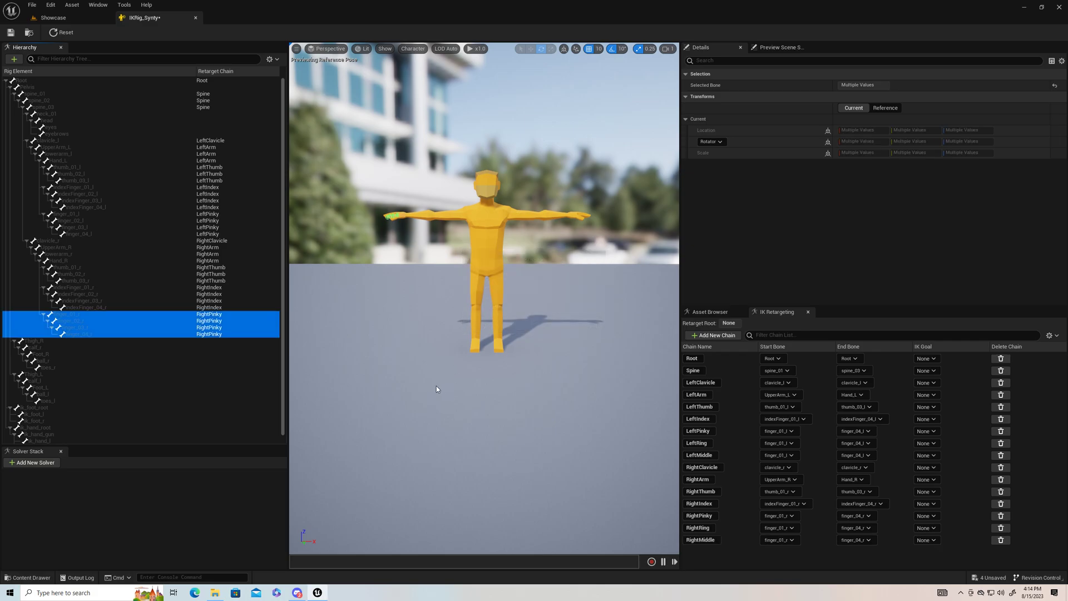
Add a retarget chain named Head covering the bones neck_01 to head, without a goal.
{"action": "left_click", "coordinate": [54, 120]}
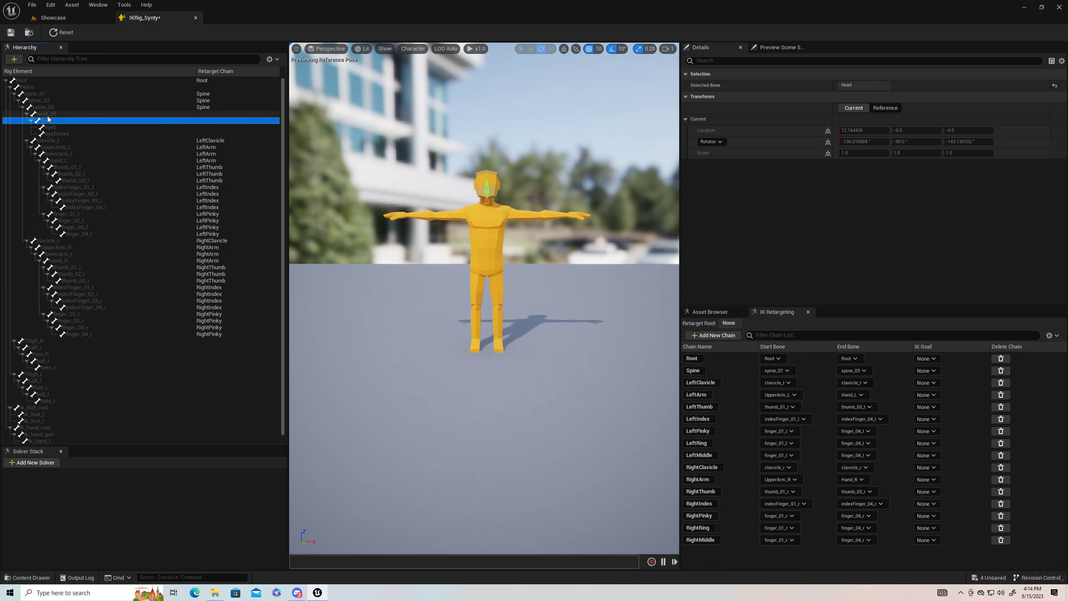
{"action": "left_click", "coordinate": [48, 114]}
{"action": "left_click", "coordinate": [53, 120], "text": "ctrl"}
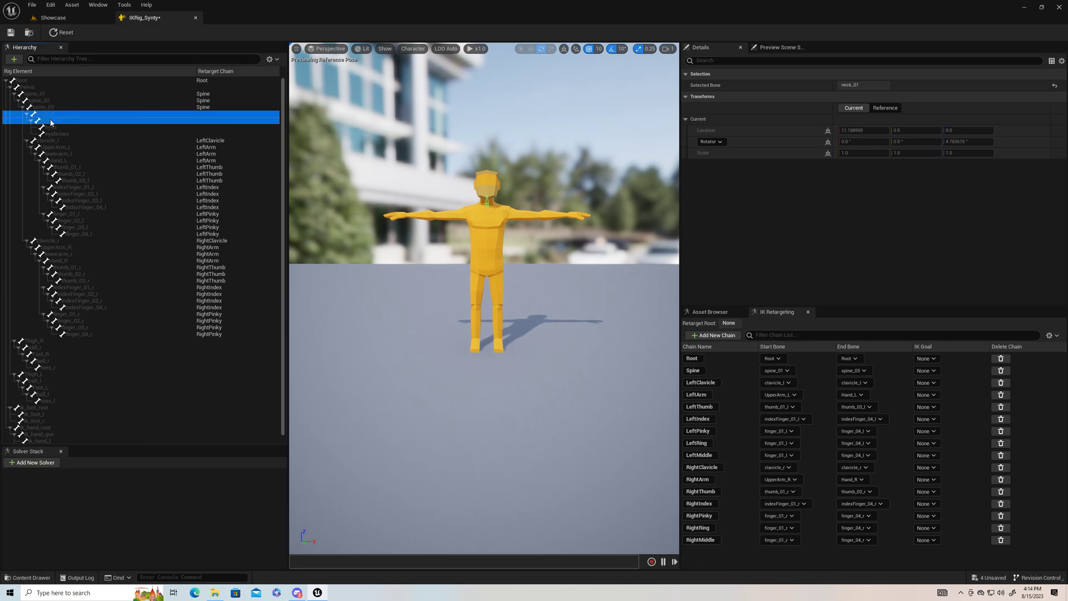
{"action": "right_click", "coordinate": [79, 119]}
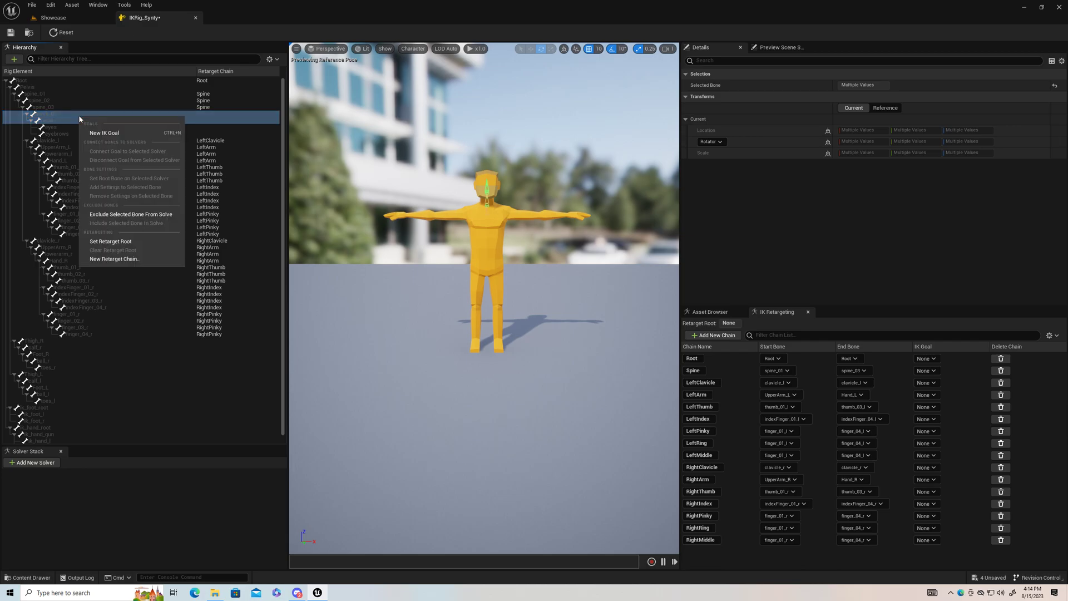
{"action": "left_click", "coordinate": [112, 259]}
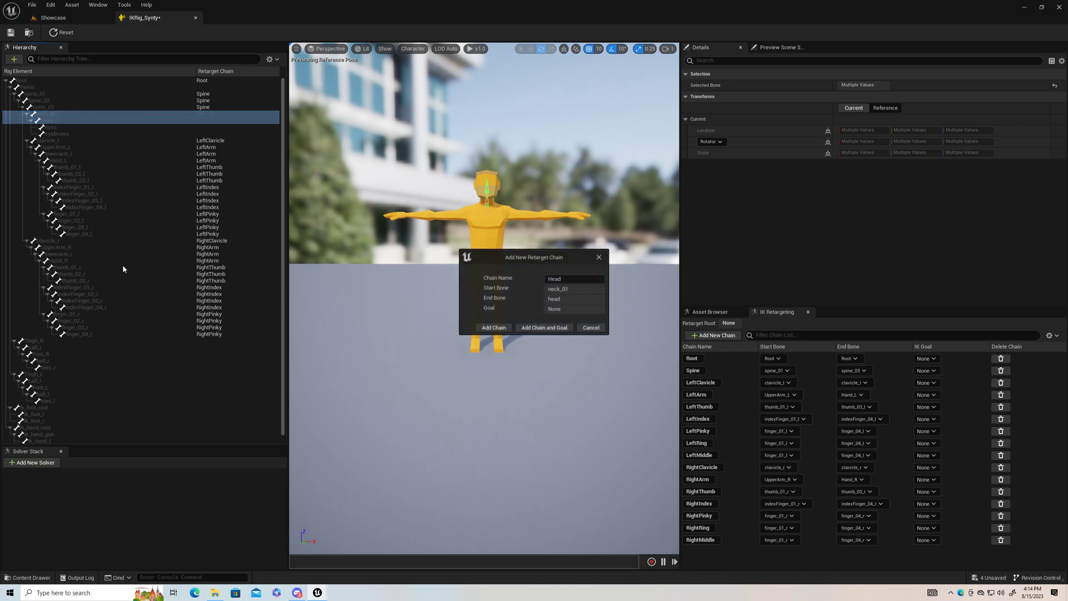
{"action": "left_click", "coordinate": [494, 327]}
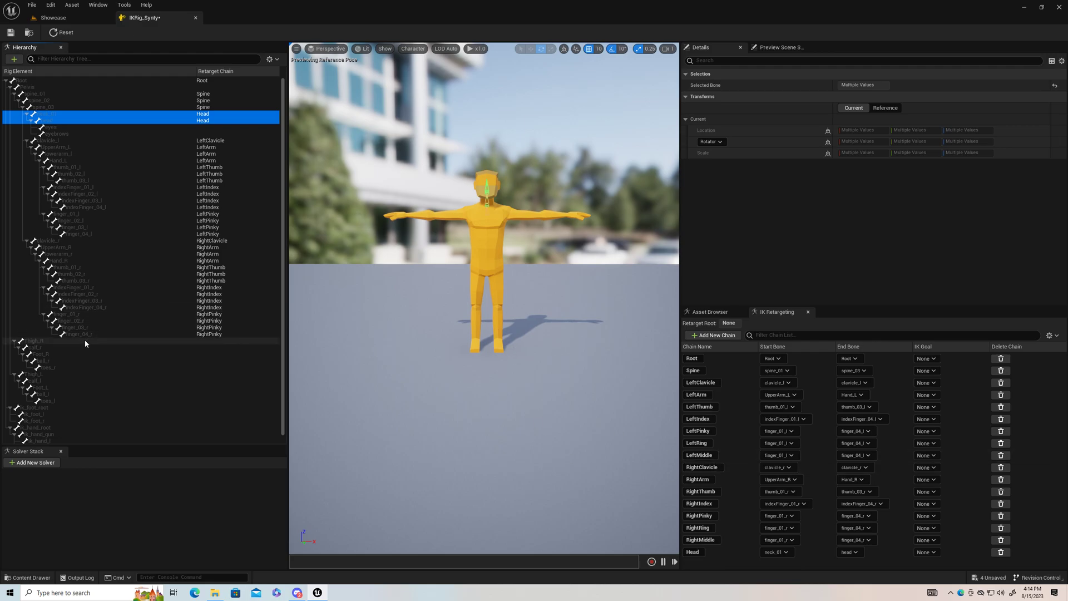
Add a retarget chain named RightLeg covering the bones Thigh_R to ball_r, without a goal.
{"action": "left_click", "coordinate": [38, 341]}
{"action": "left_click", "coordinate": [48, 361], "text": "ctrl"}
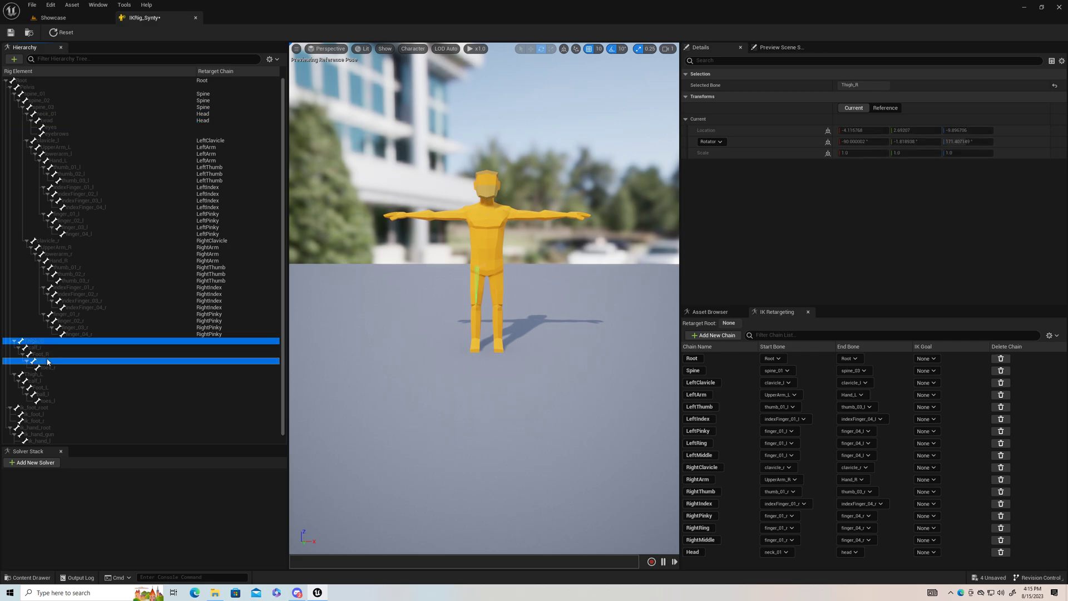
{"action": "left_click", "coordinate": [45, 348], "text": "ctrl"}
{"action": "left_click", "coordinate": [51, 354], "text": "ctrl"}
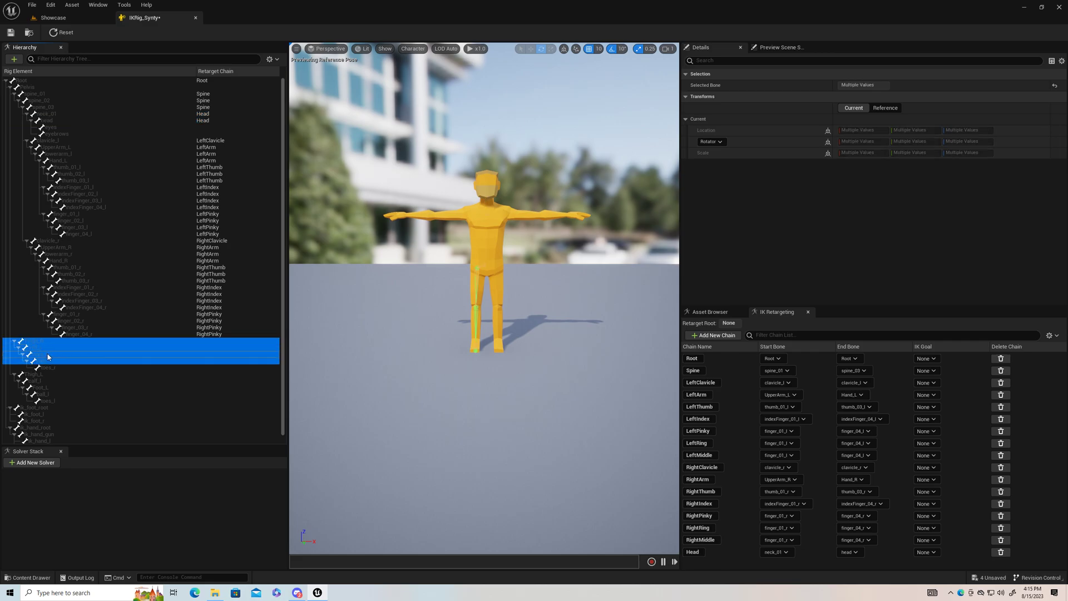
{"action": "right_click", "coordinate": [123, 355]}
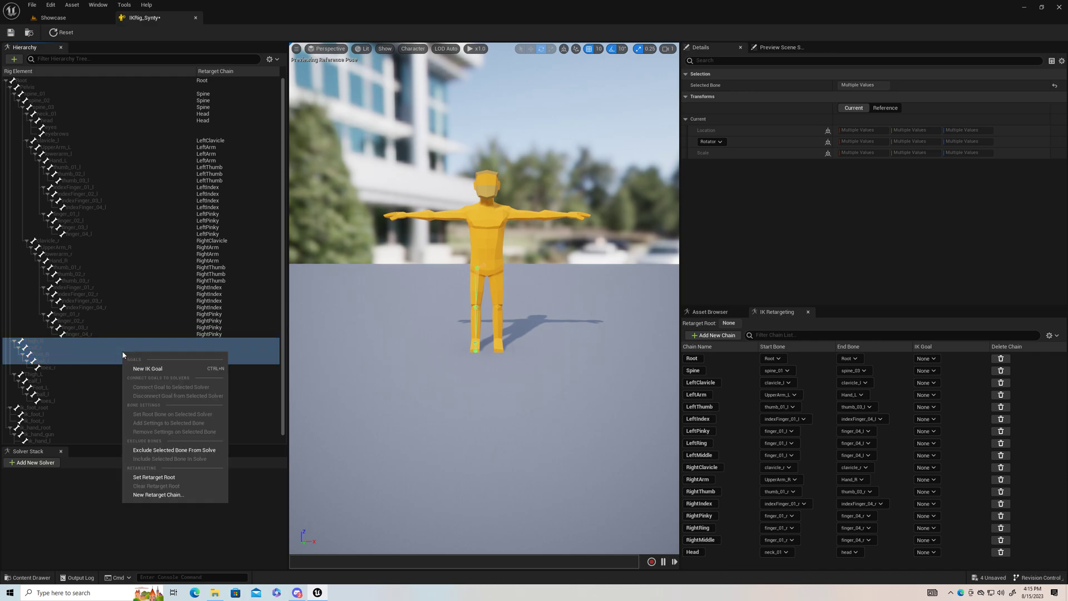
{"action": "left_click", "coordinate": [161, 495]}
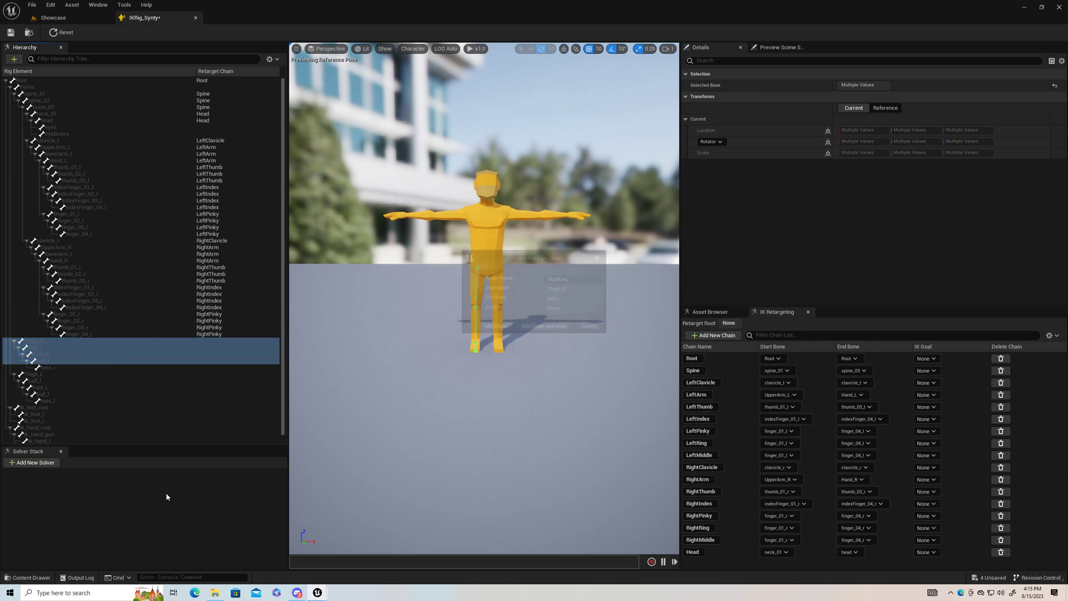
{"action": "left_click", "coordinate": [487, 328]}
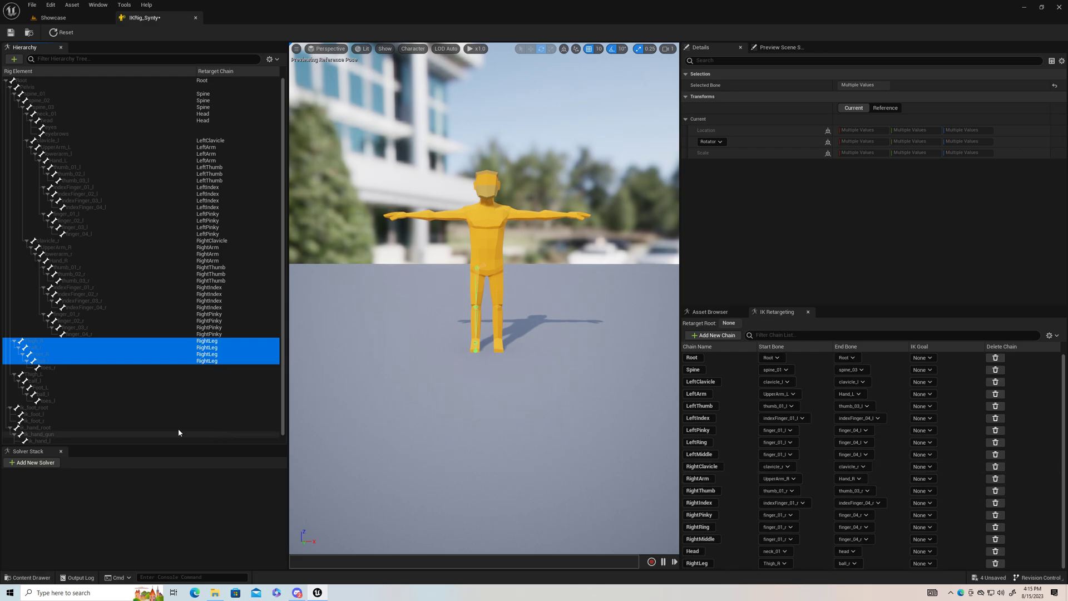
Add a retarget chain named LeftLeg covering the bones Thigh_L to ball_l, without a goal.
{"action": "left_click", "coordinate": [39, 375]}
{"action": "left_click", "coordinate": [33, 381], "text": "ctrl"}
{"action": "left_click", "coordinate": [40, 388], "text": "ctrl"}
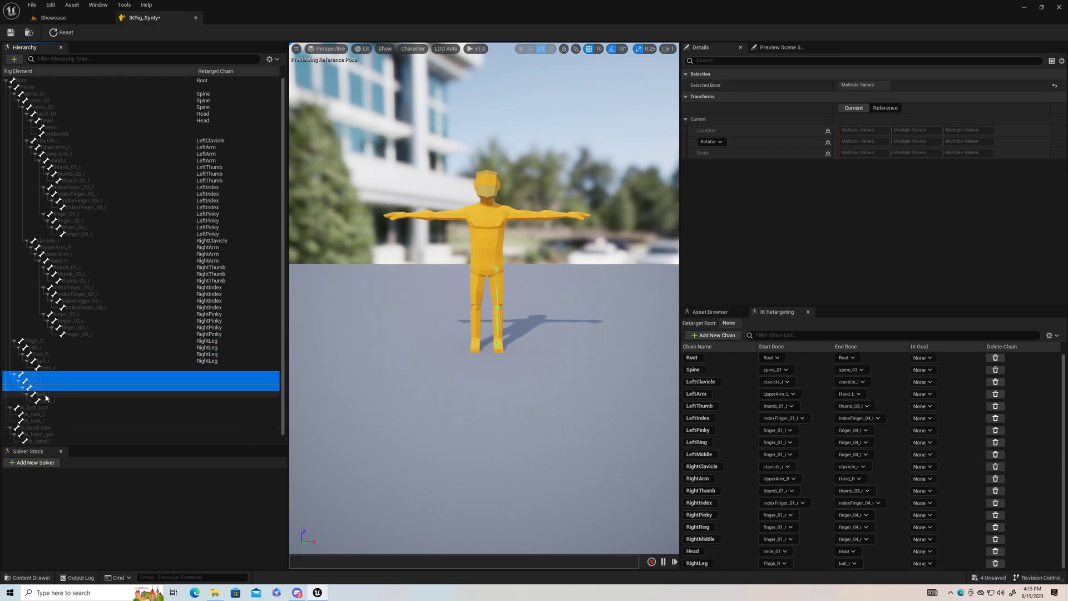
{"action": "left_click", "coordinate": [43, 396], "text": "ctrl"}
{"action": "right_click", "coordinate": [92, 391]}
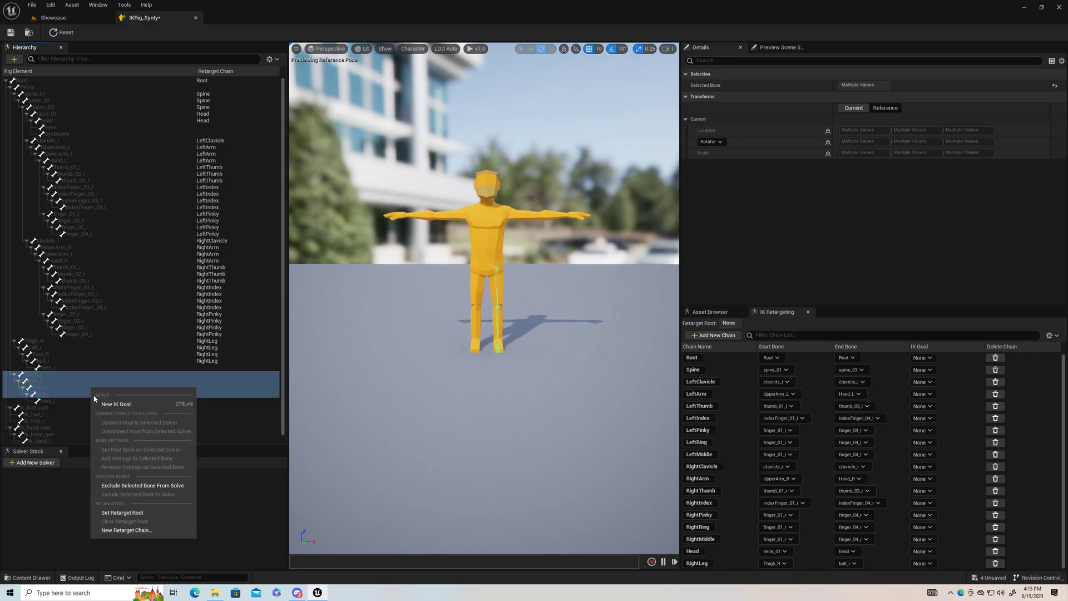
{"action": "left_click", "coordinate": [134, 530]}
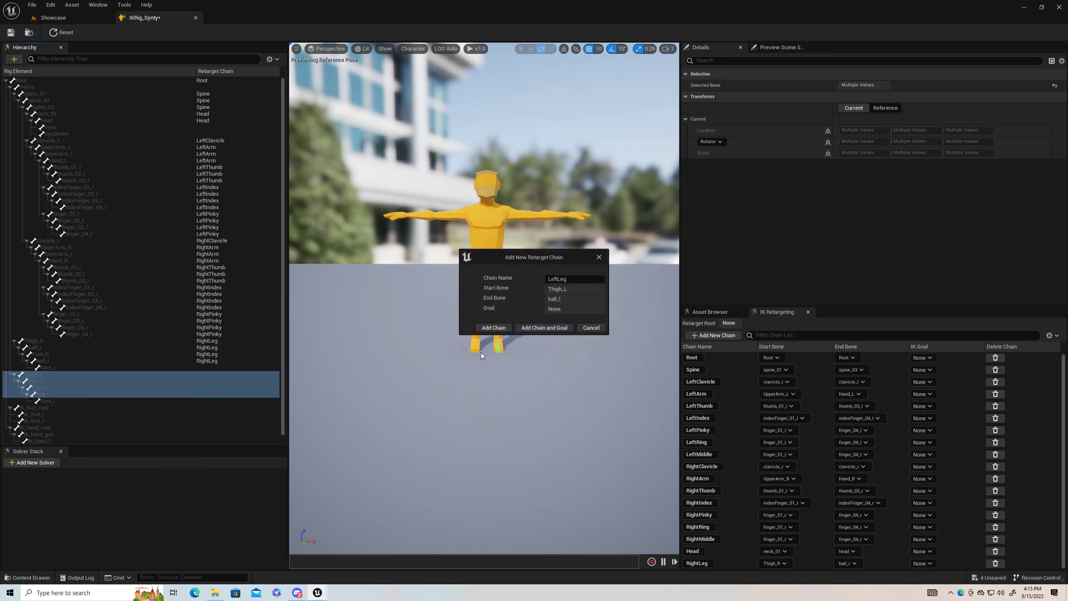
{"action": "left_click", "coordinate": [493, 328]}
{"action": "scroll", "coordinate": [779, 490], "scroll_direction": "down", "scroll_amount": 1}
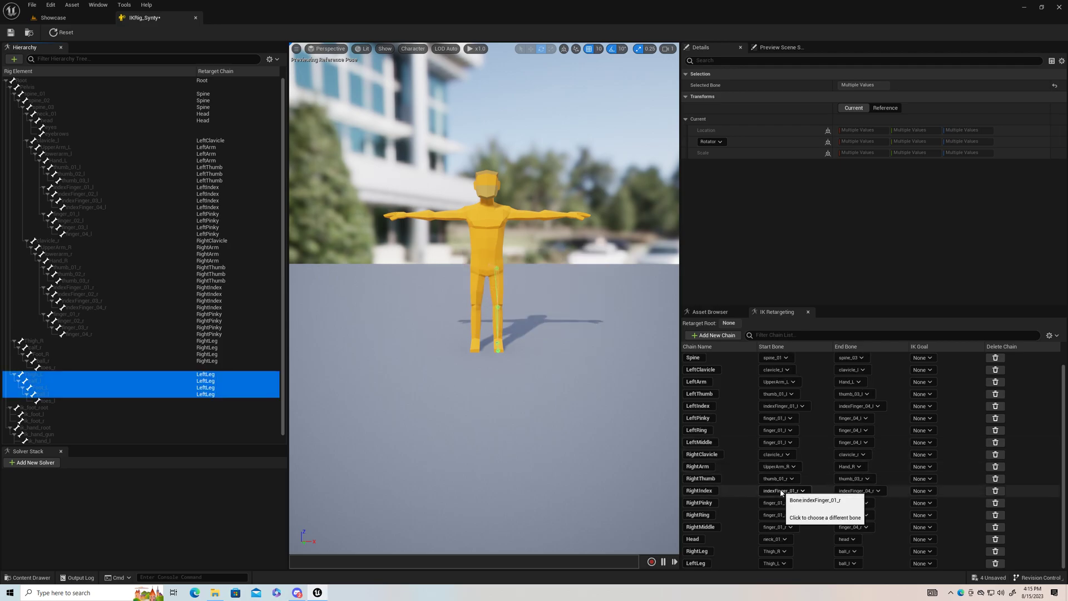
{"action": "scroll", "coordinate": [781, 491], "scroll_direction": "up", "scroll_amount": 1}
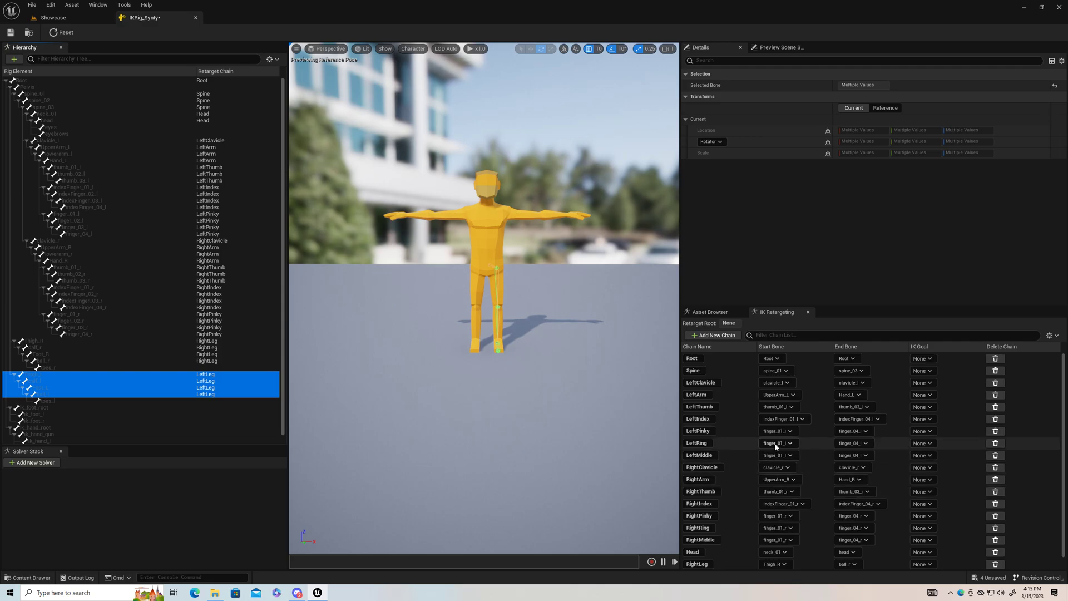
Set the Pelvis bone as the retarget root, then save and close the IK Rig.
{"action": "left_click", "coordinate": [52, 87]}
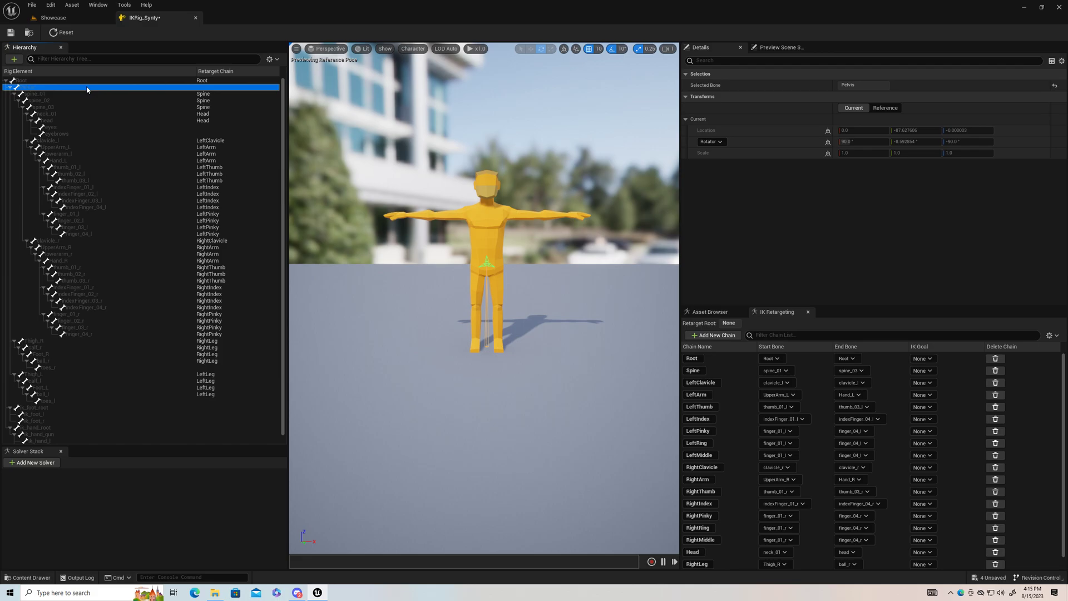
{"action": "right_click", "coordinate": [87, 90]}
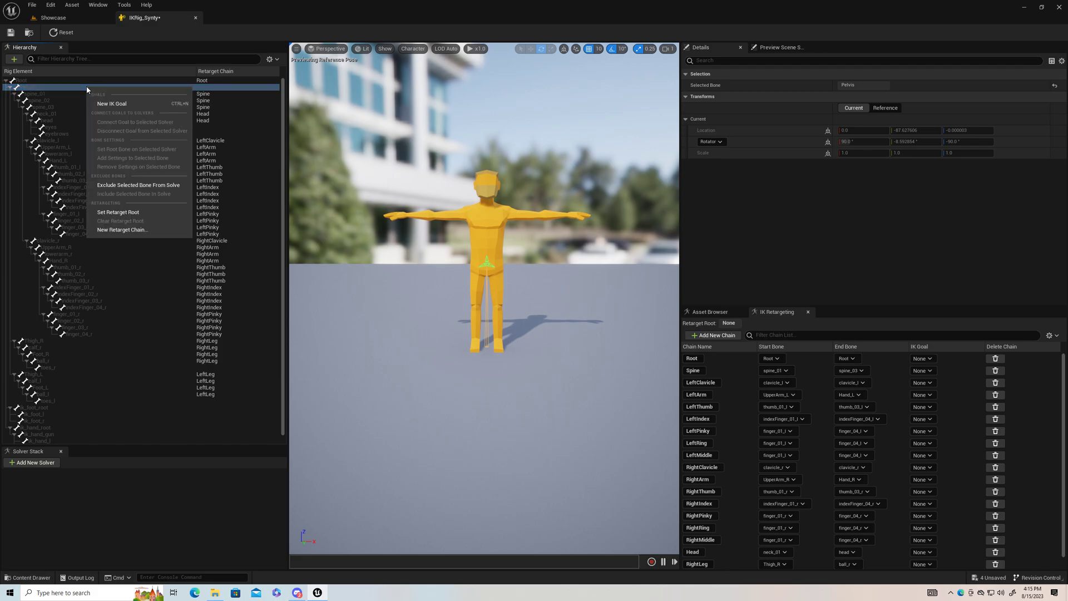
{"action": "left_click", "coordinate": [122, 213]}
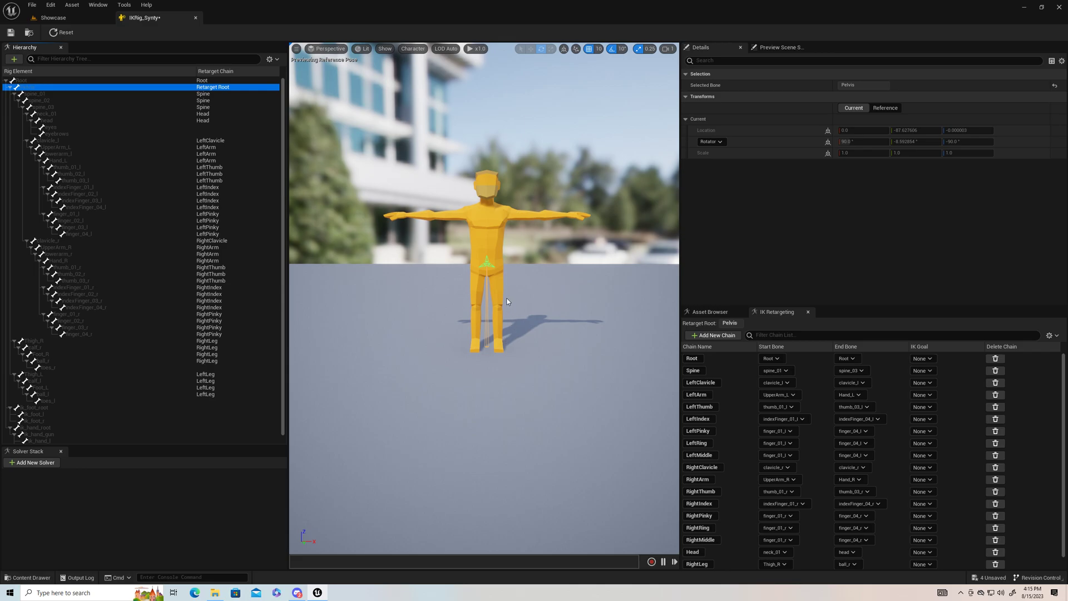
{"action": "left_click", "coordinate": [10, 33]}
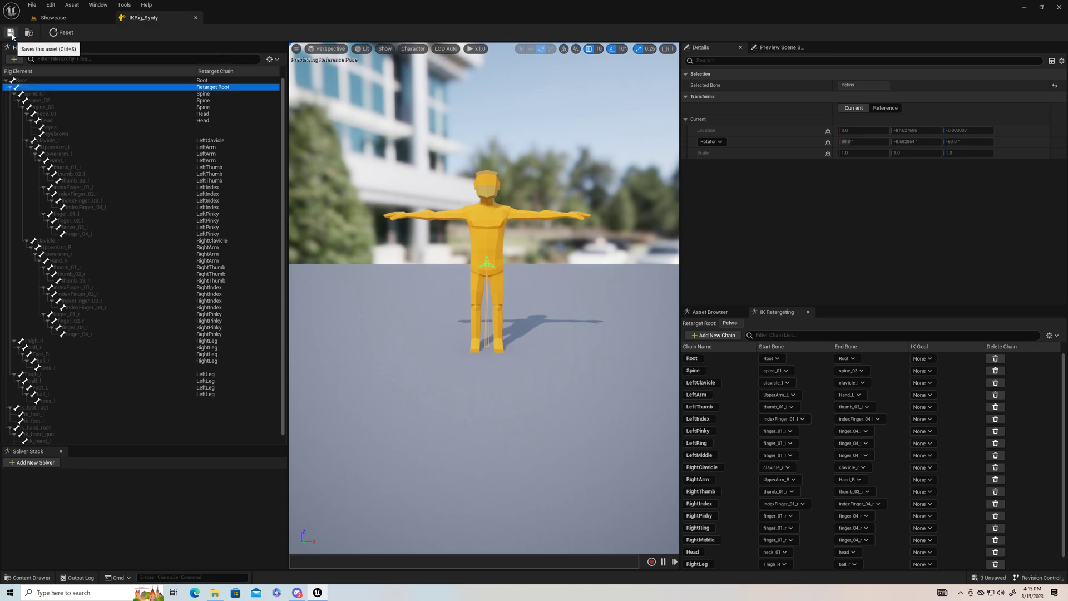
{"action": "left_click", "coordinate": [196, 19]}
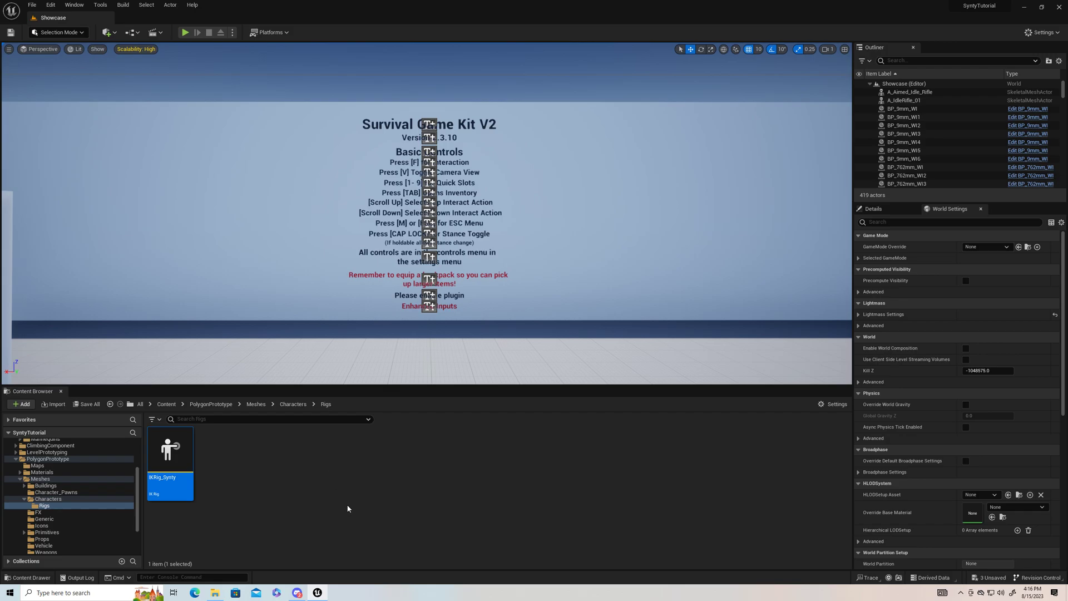
Open SK_Mannequin_Skeleton from Characters/Mannequin_UE4/Meshes and dock its editor beside the Showcase level.
{"action": "left_click", "coordinate": [109, 404]}
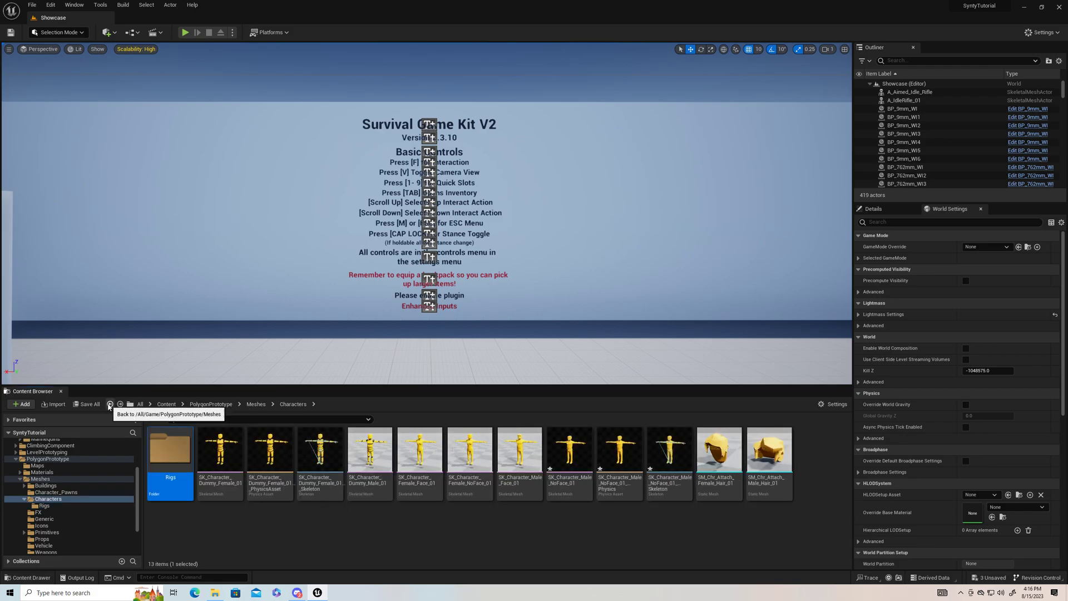
{"action": "left_click", "coordinate": [110, 405]}
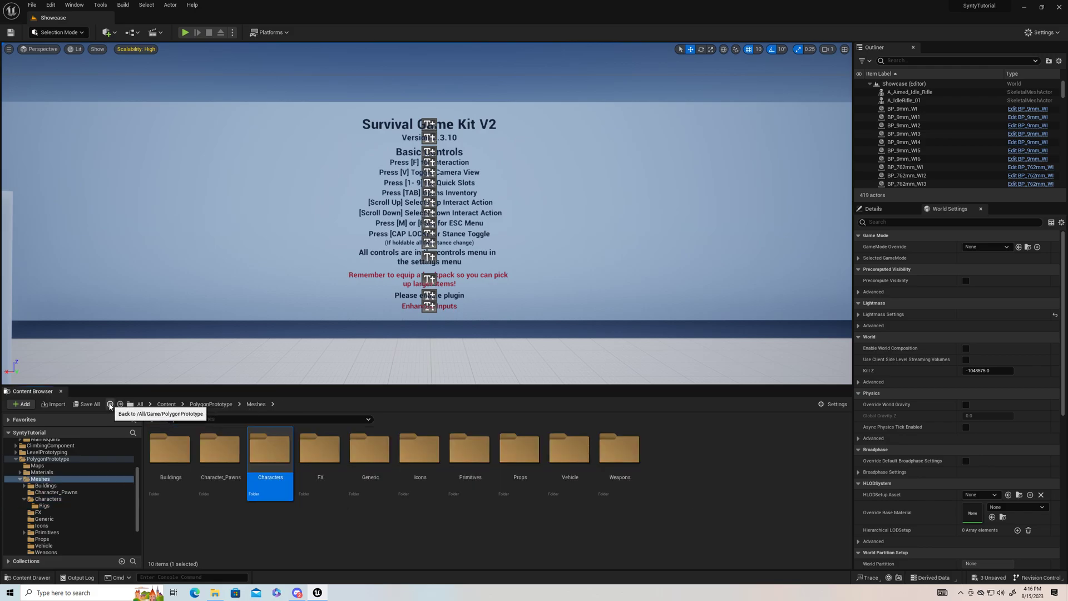
{"action": "left_click", "coordinate": [110, 405]}
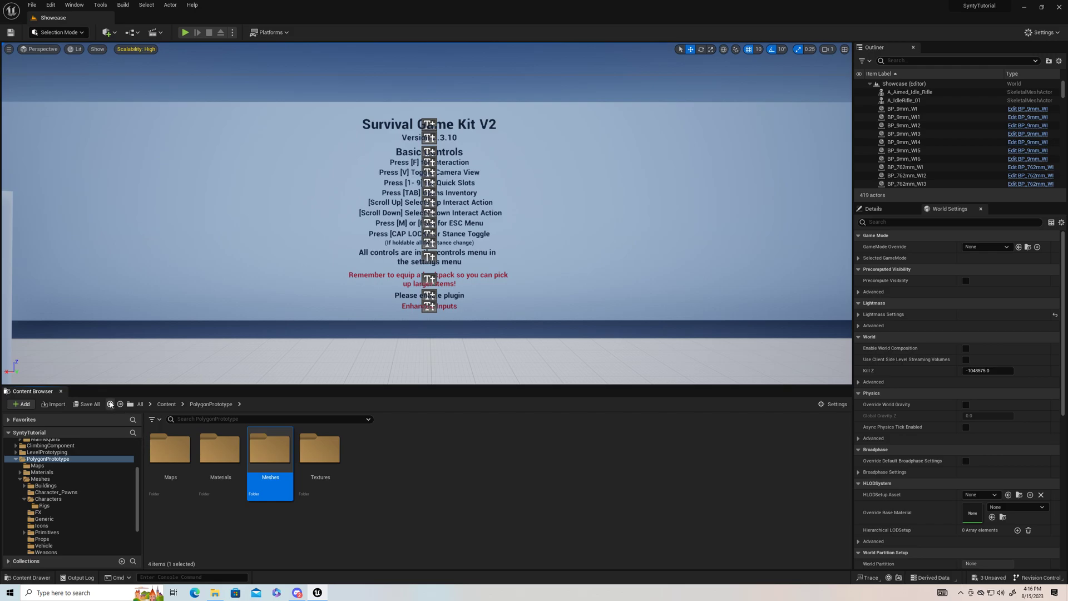
{"action": "left_click", "coordinate": [109, 405]}
{"action": "double_click", "coordinate": [168, 452]}
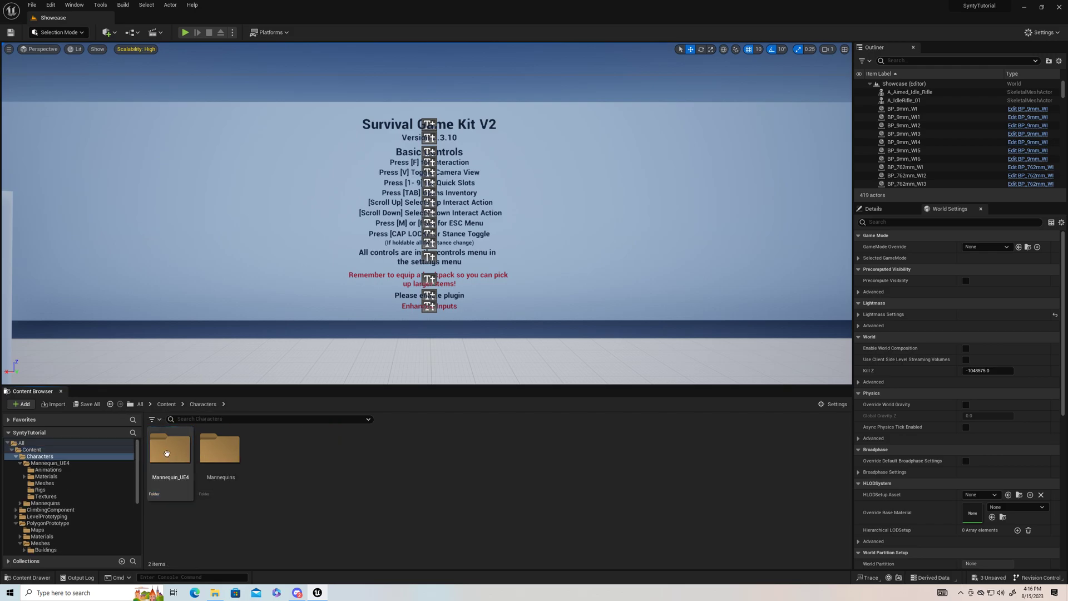
{"action": "double_click", "coordinate": [167, 452]}
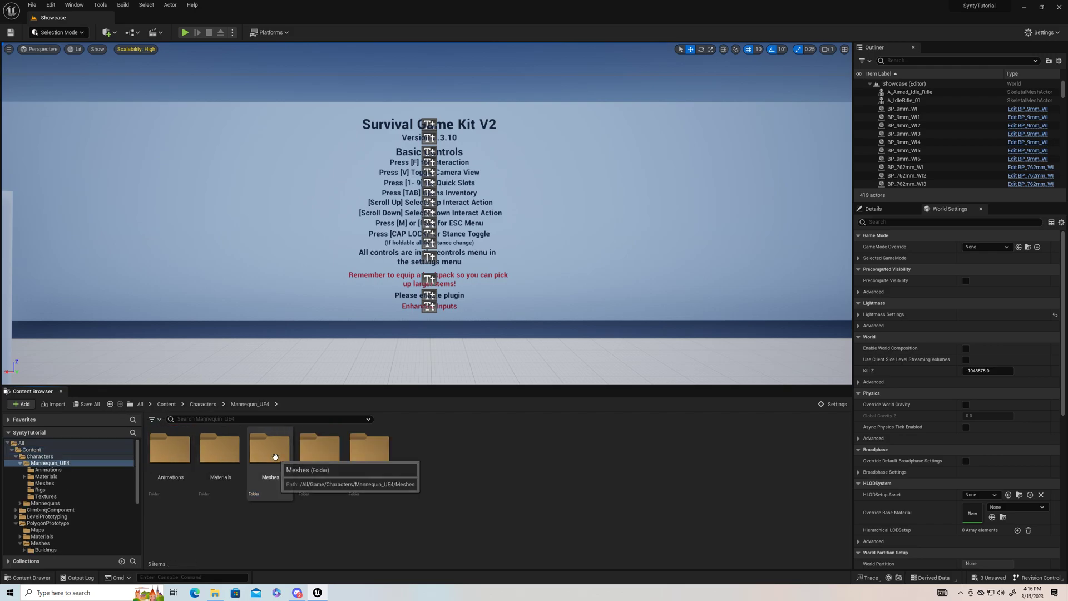
{"action": "double_click", "coordinate": [275, 456]}
{"action": "left_click", "coordinate": [264, 482]}
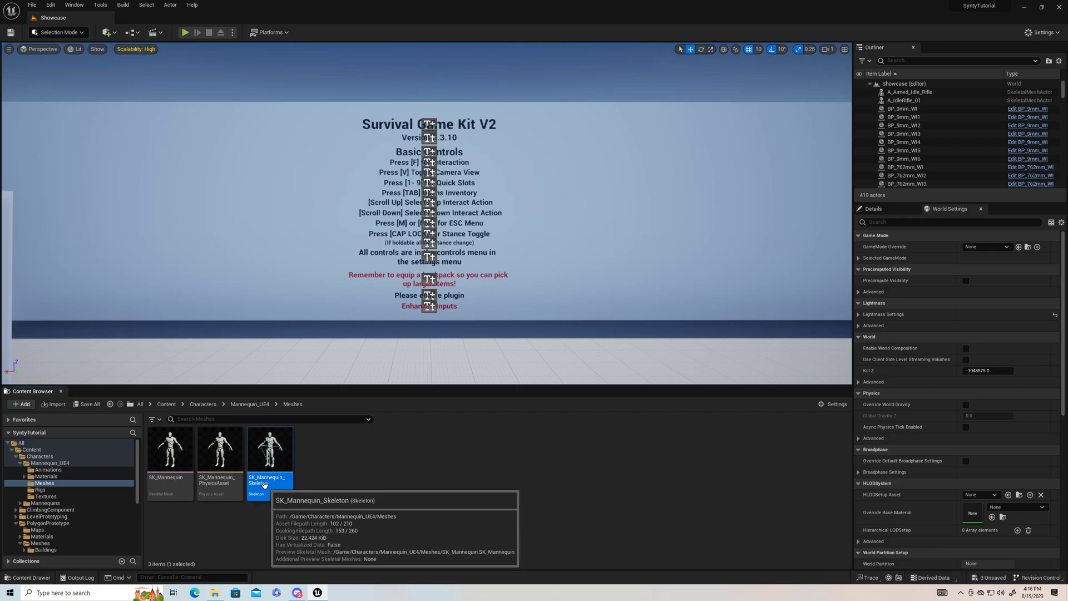
{"action": "double_click", "coordinate": [265, 483]}
{"action": "left_click_drag", "start_coordinate": [268, 100], "coordinate": [219, 21]}
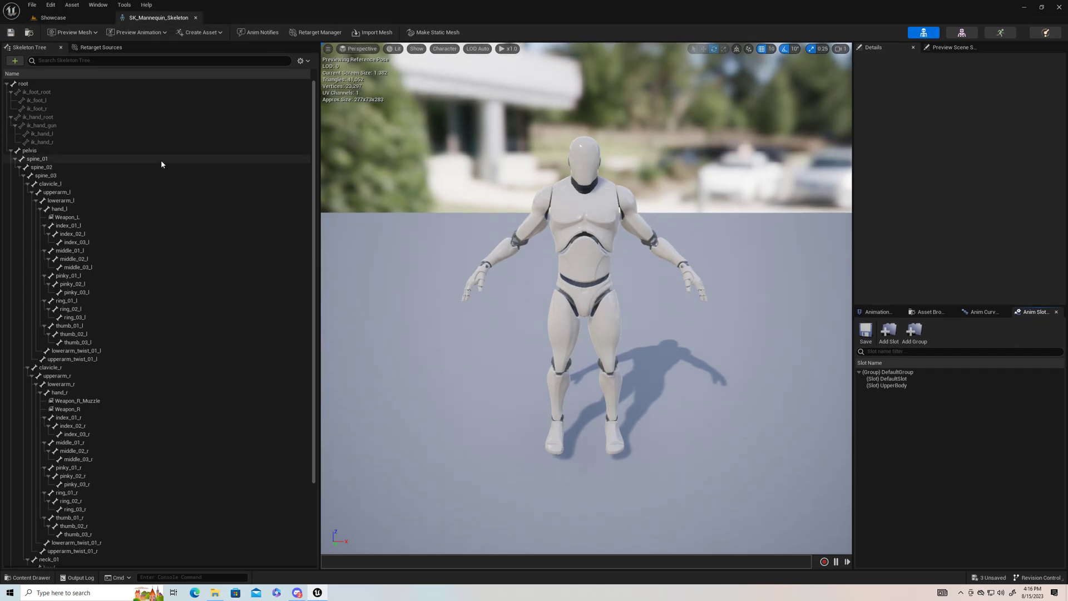
Add the UE4_Mannequin_Skeleton from SurvivalGameKitV2/Meshes/Skeletal as a compatible skeleton in the asset details, and save the skeleton.
{"action": "left_click", "coordinate": [97, 5]}
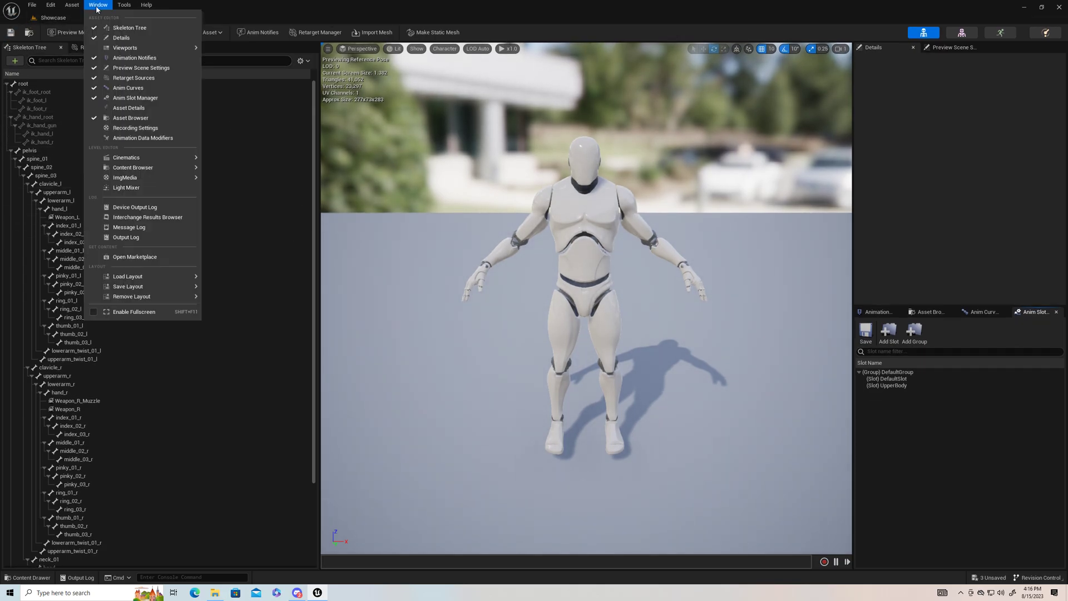
{"action": "left_click", "coordinate": [131, 108]}
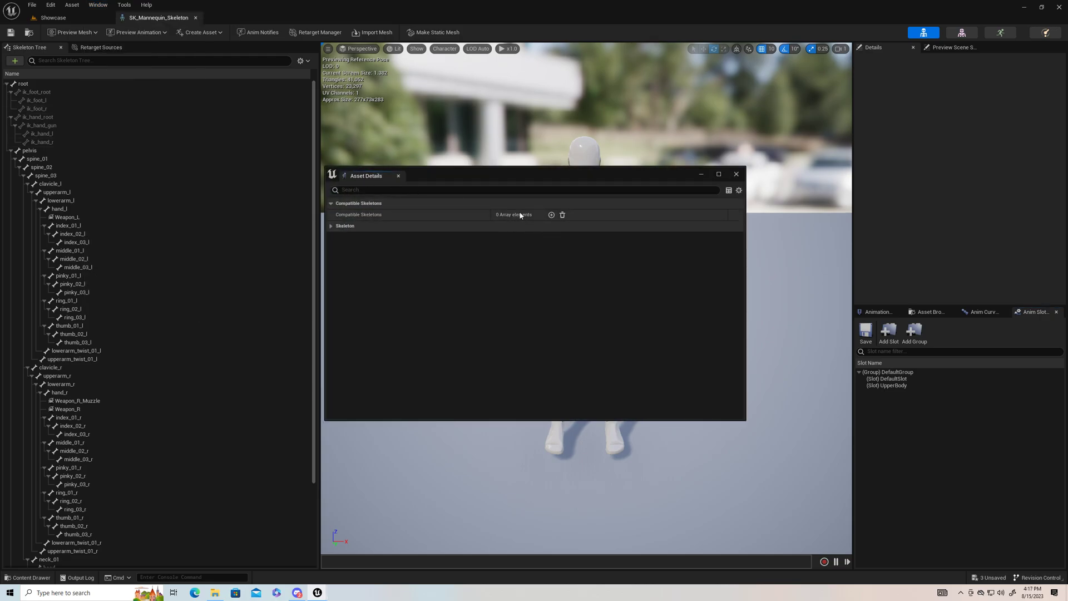
{"action": "left_click", "coordinate": [552, 216]}
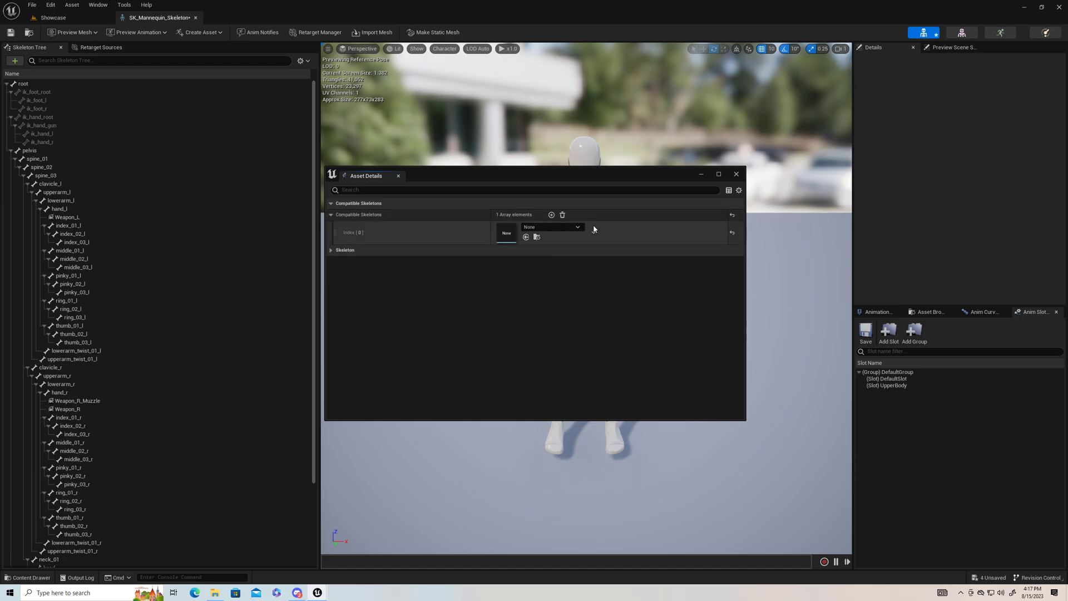
{"action": "left_click", "coordinate": [576, 227]}
{"action": "scroll", "coordinate": [570, 334], "scroll_direction": "down", "scroll_amount": 4}
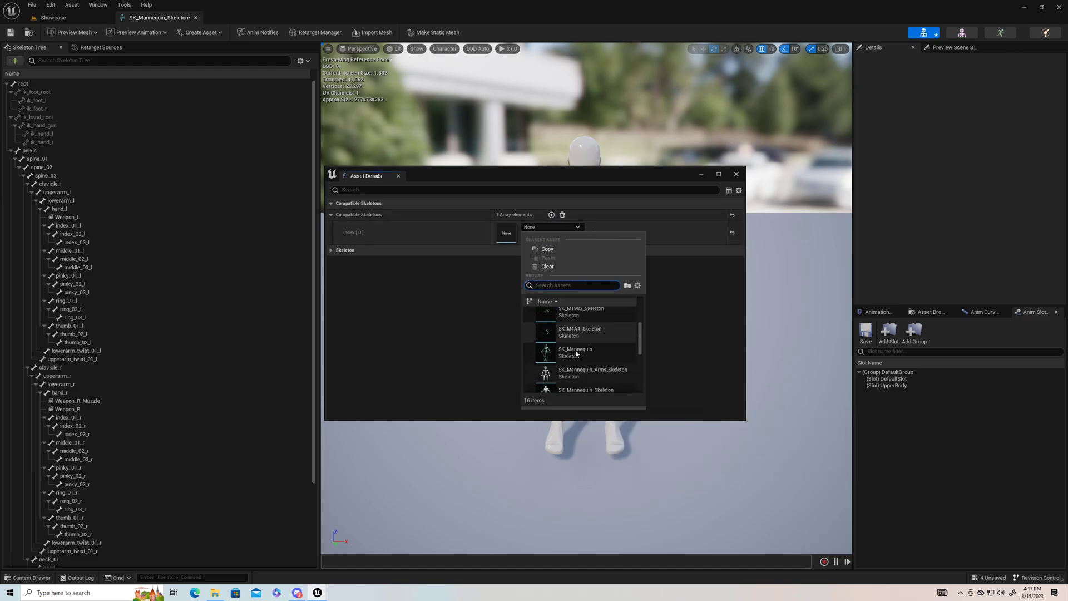
{"action": "scroll", "coordinate": [578, 342], "scroll_direction": "down", "scroll_amount": 3}
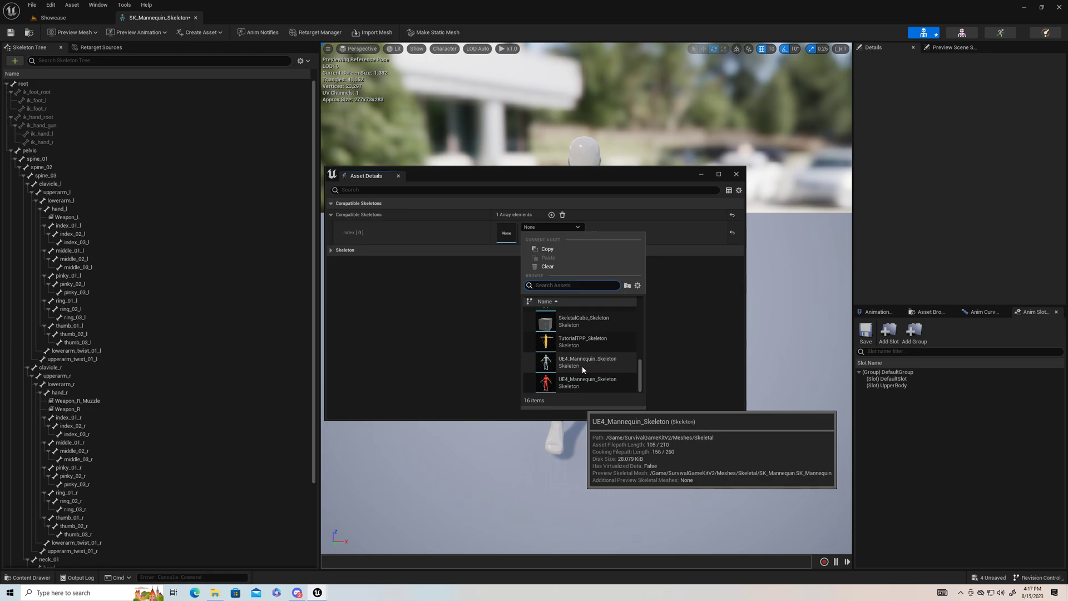
{"action": "left_click", "coordinate": [582, 367]}
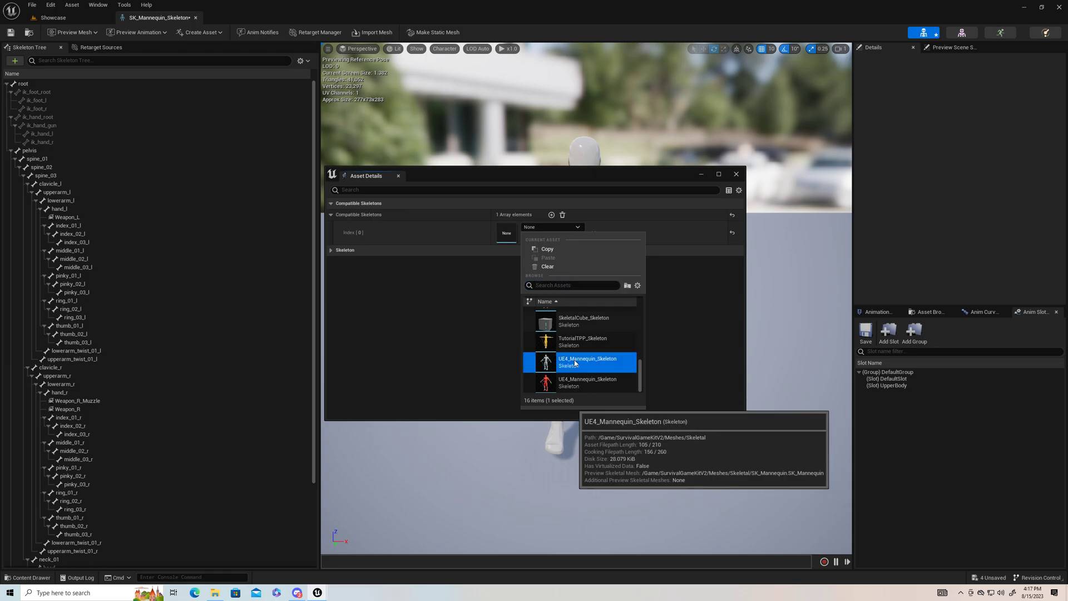
{"action": "left_click", "coordinate": [10, 32]}
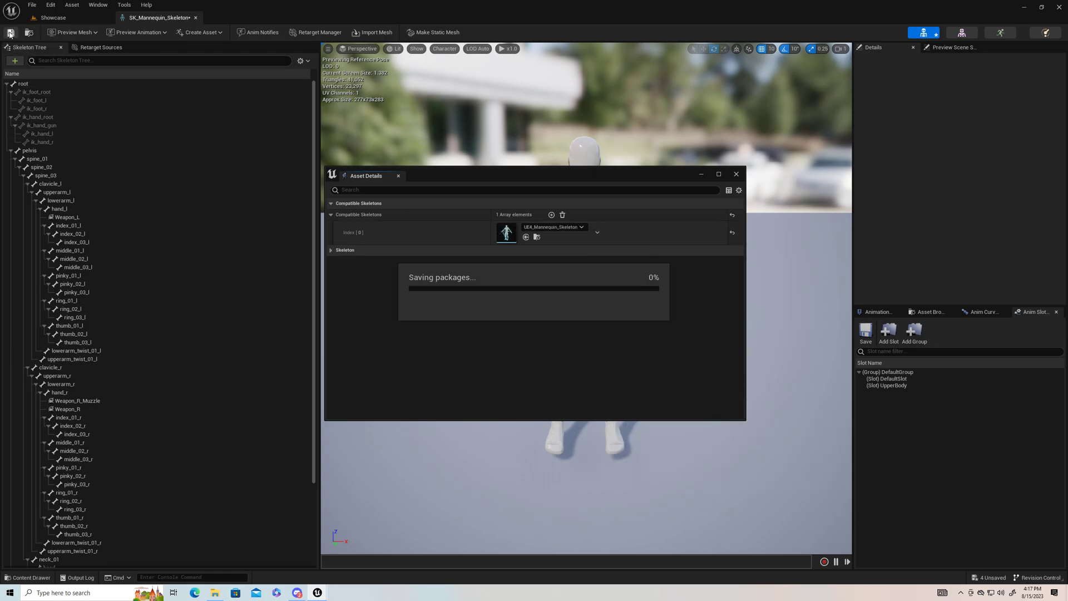
{"action": "left_click", "coordinate": [736, 175]}
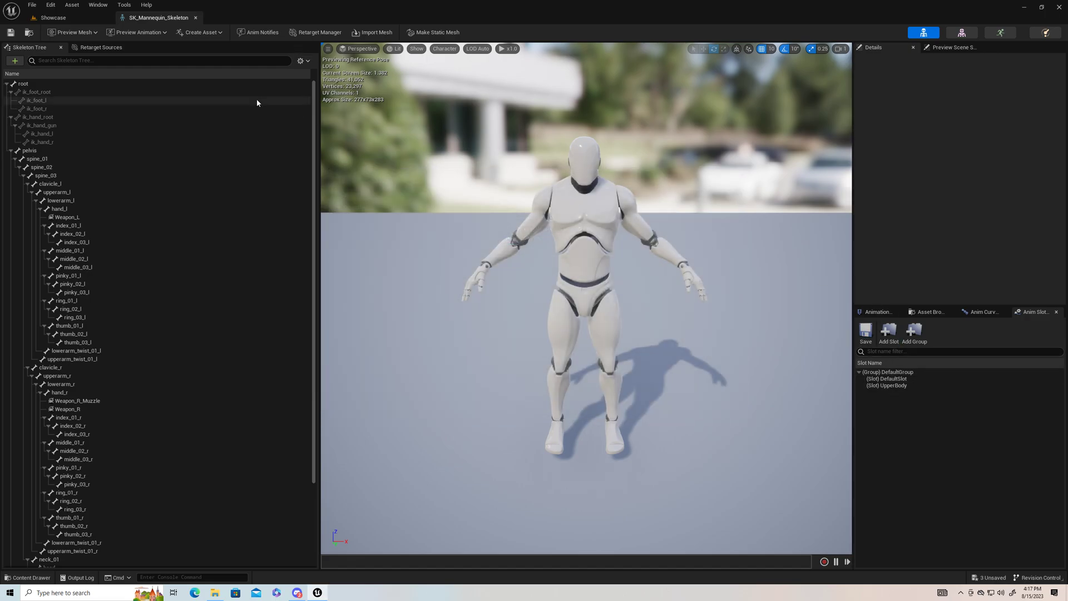
Examine the animation assets available to SK_Mannequin_Skeleton, closing and reopening the skeleton to check them again.
{"action": "left_click", "coordinate": [880, 312]}
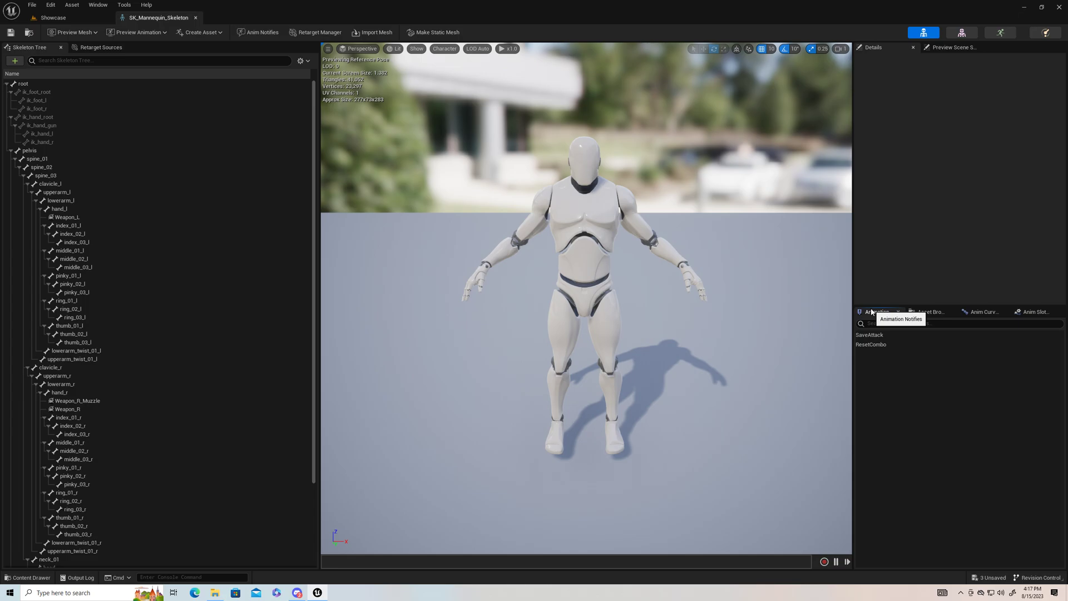
{"action": "left_click", "coordinate": [922, 312]}
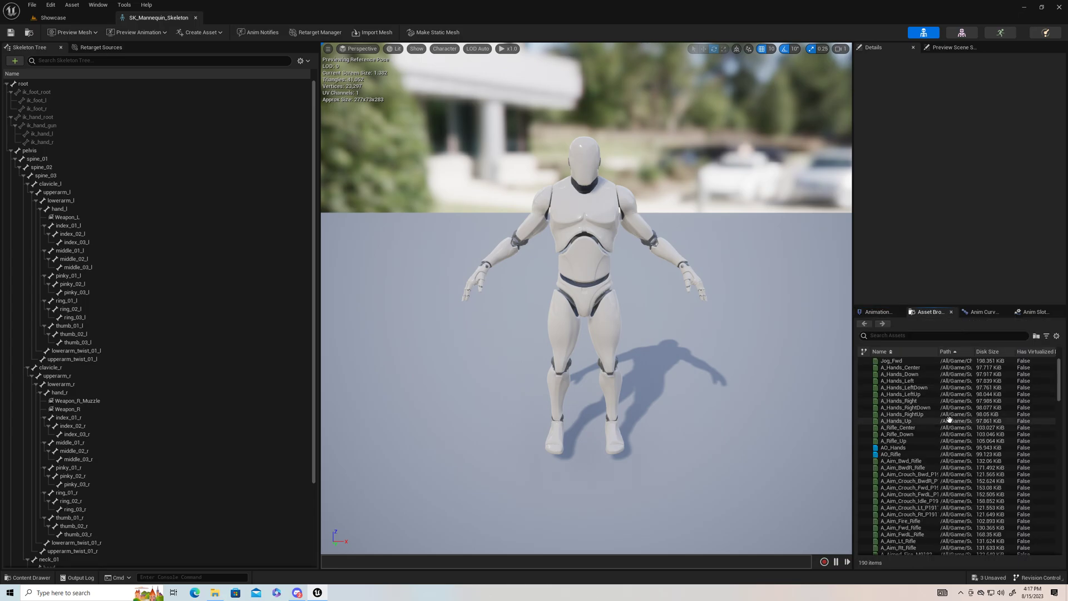
{"action": "mouse_move", "coordinate": [923, 467]}
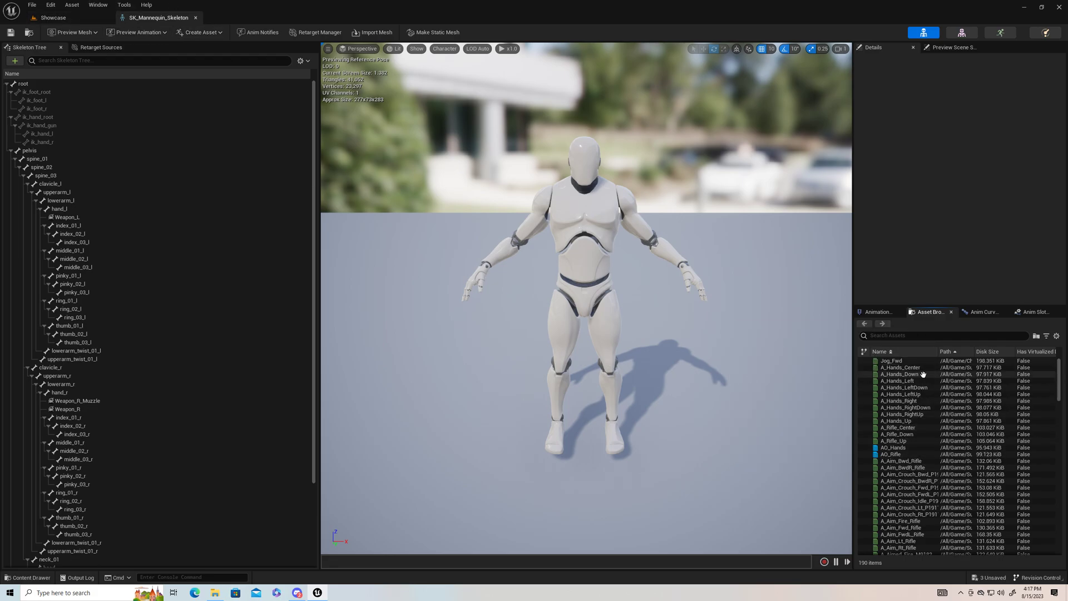
{"action": "mouse_move", "coordinate": [892, 360]}
{"action": "left_click", "coordinate": [195, 18]}
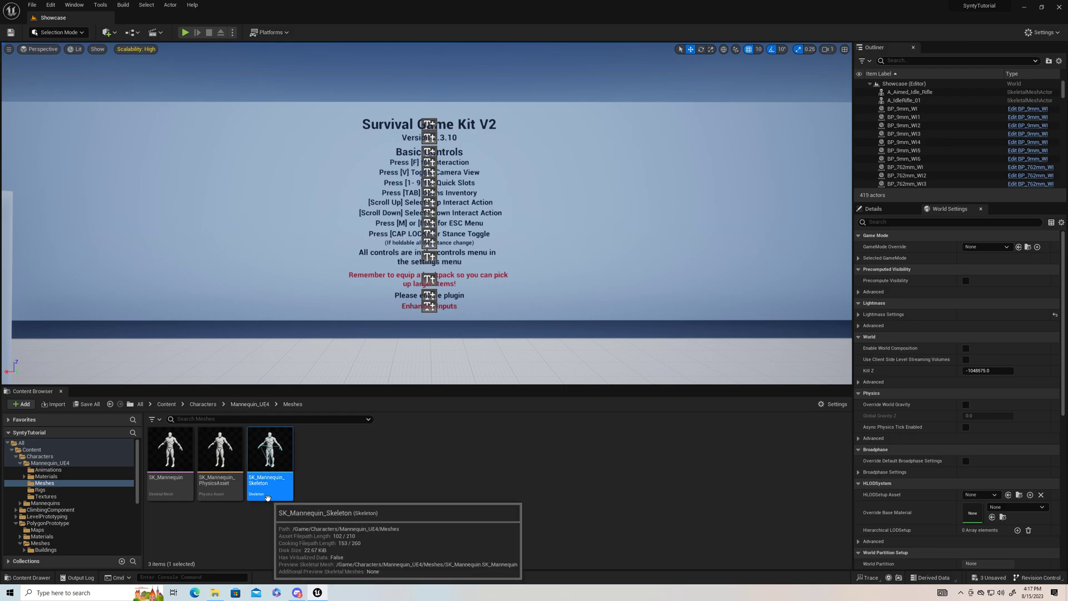
{"action": "double_click", "coordinate": [267, 497]}
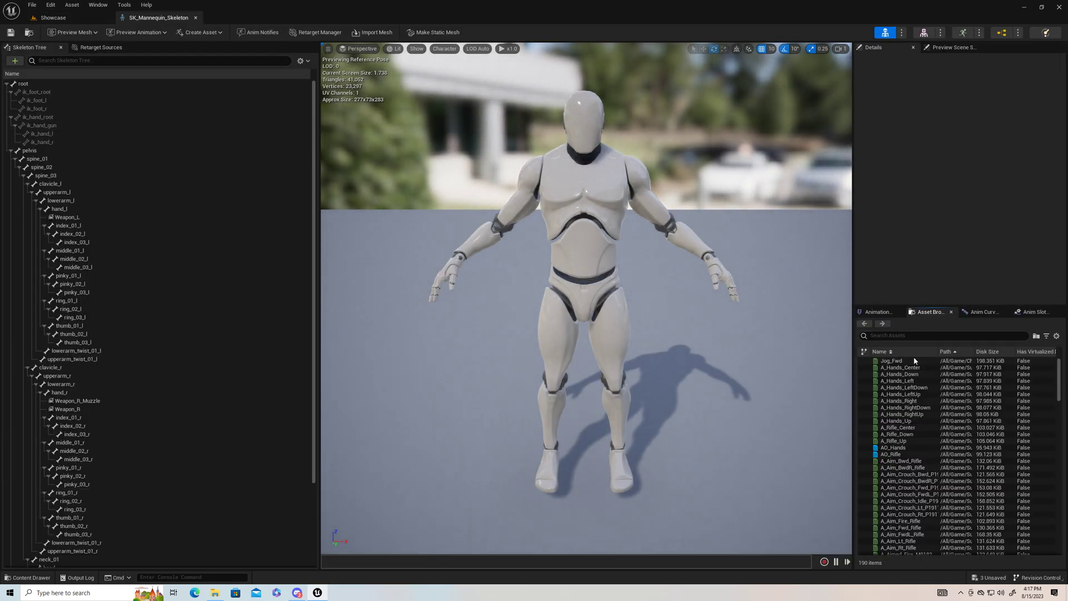
Preview the A_Aim_Crouch_BwdR_P1911 and A_Aim_Fire_Rifle animations on the mannequin, and close the animation and skeleton editors.
{"action": "scroll", "coordinate": [900, 407], "scroll_direction": "down", "scroll_amount": 4}
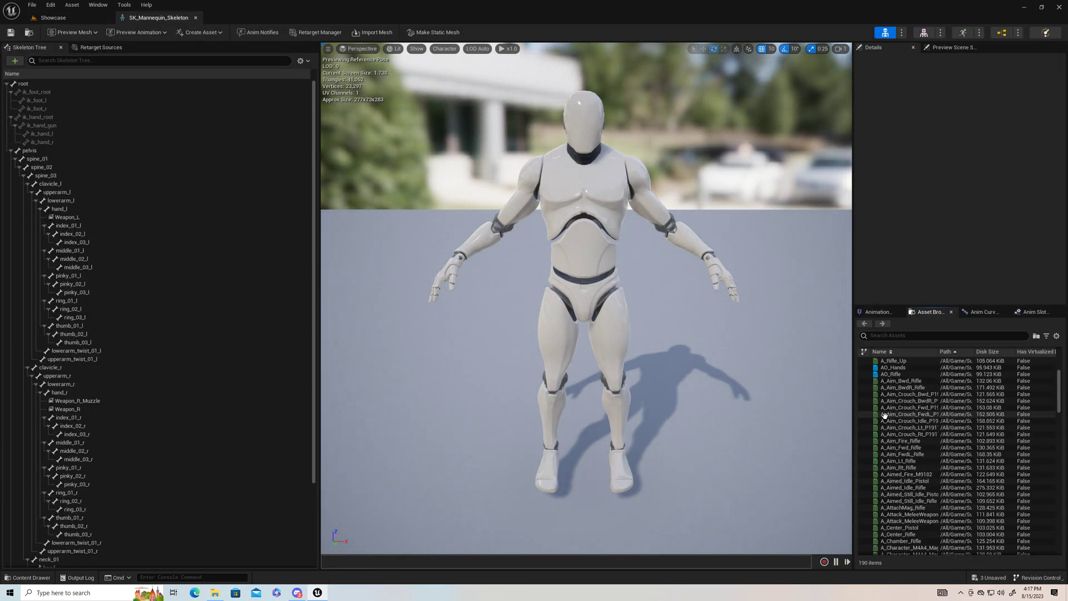
{"action": "double_click", "coordinate": [890, 400]}
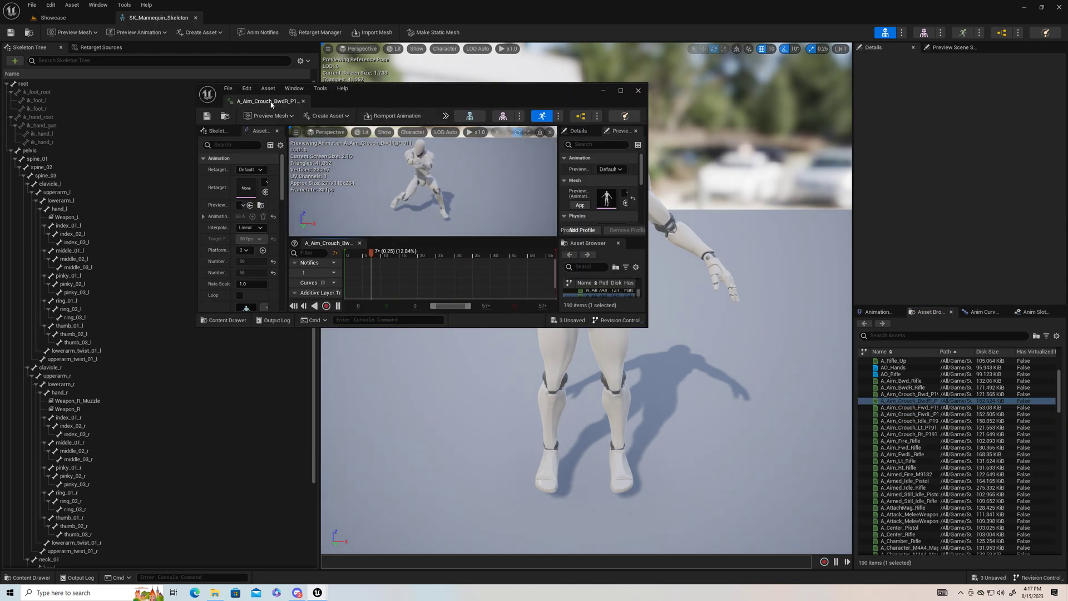
{"action": "left_click_drag", "start_coordinate": [267, 89], "coordinate": [272, 22]}
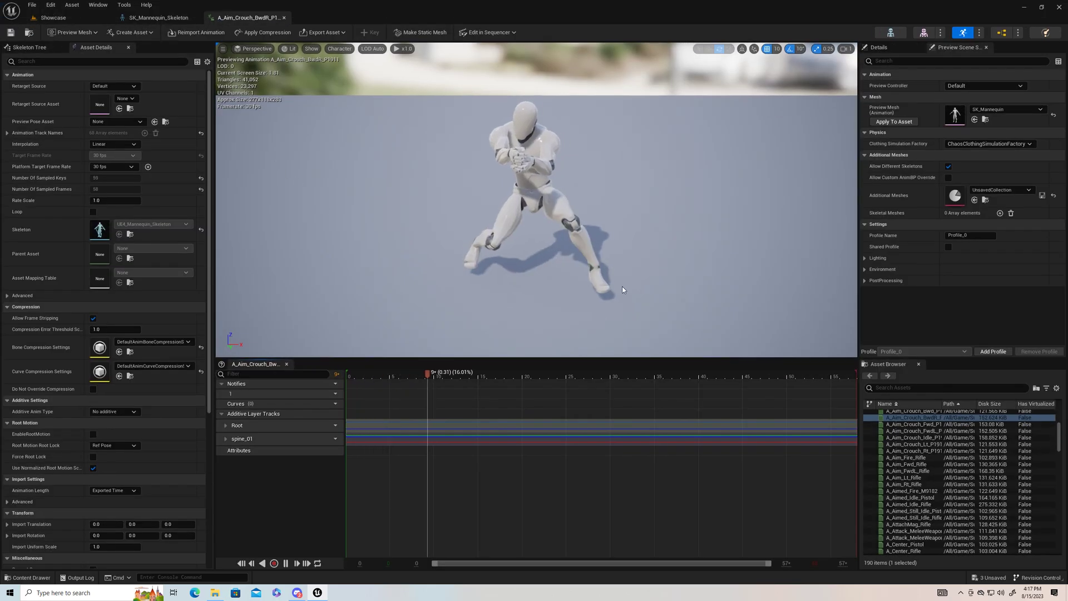
{"action": "double_click", "coordinate": [900, 456]}
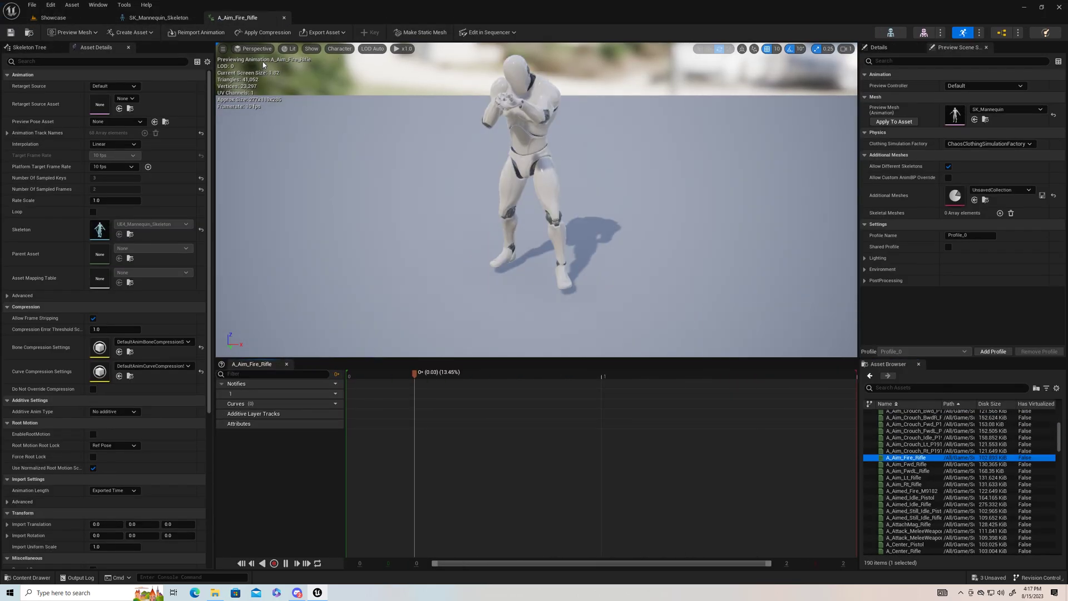
{"action": "left_click", "coordinate": [284, 17]}
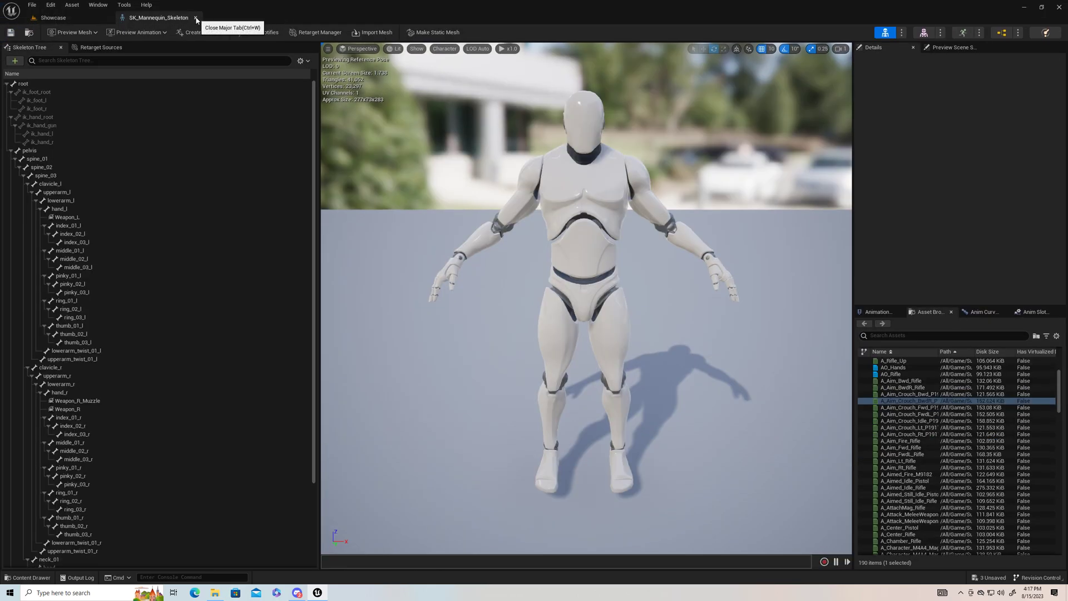
{"action": "left_click", "coordinate": [195, 18]}
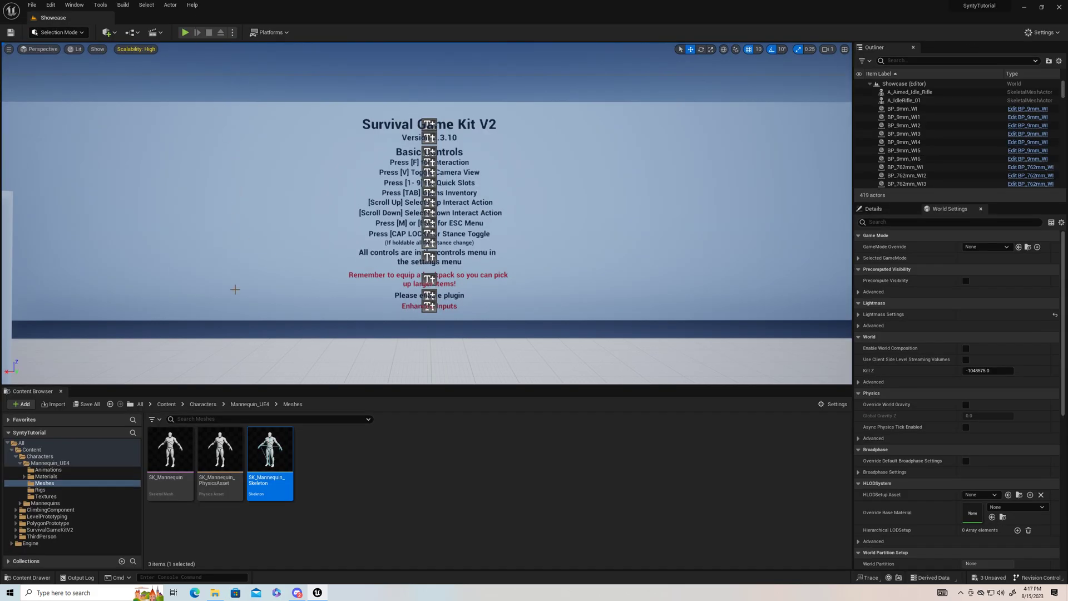
Open UE4_Mannequin_Skeleton from SurvivalGameKitV2/Meshes/Skeletal and dock its editor beside the Showcase level.
{"action": "left_click", "coordinate": [109, 405]}
{"action": "left_click", "coordinate": [109, 404]}
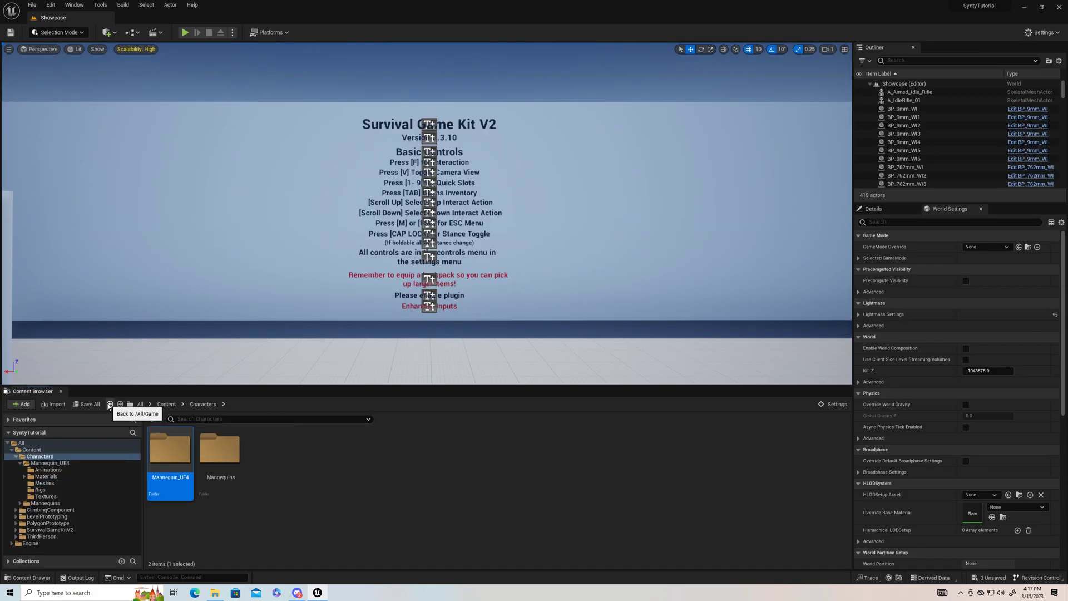
{"action": "left_click", "coordinate": [109, 404]}
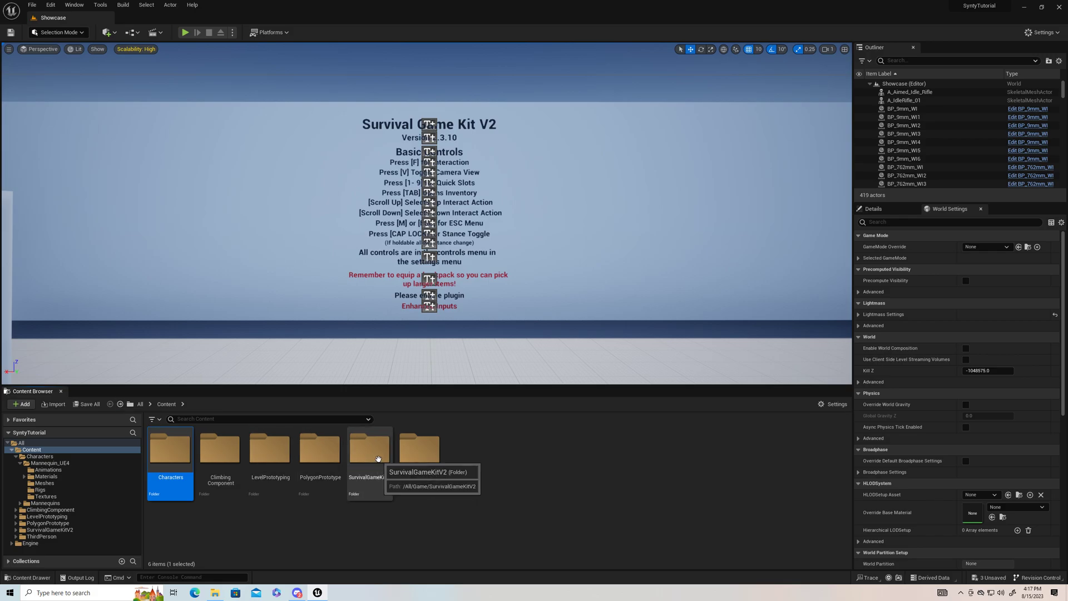
{"action": "double_click", "coordinate": [376, 454]}
{"action": "double_click", "coordinate": [520, 453]}
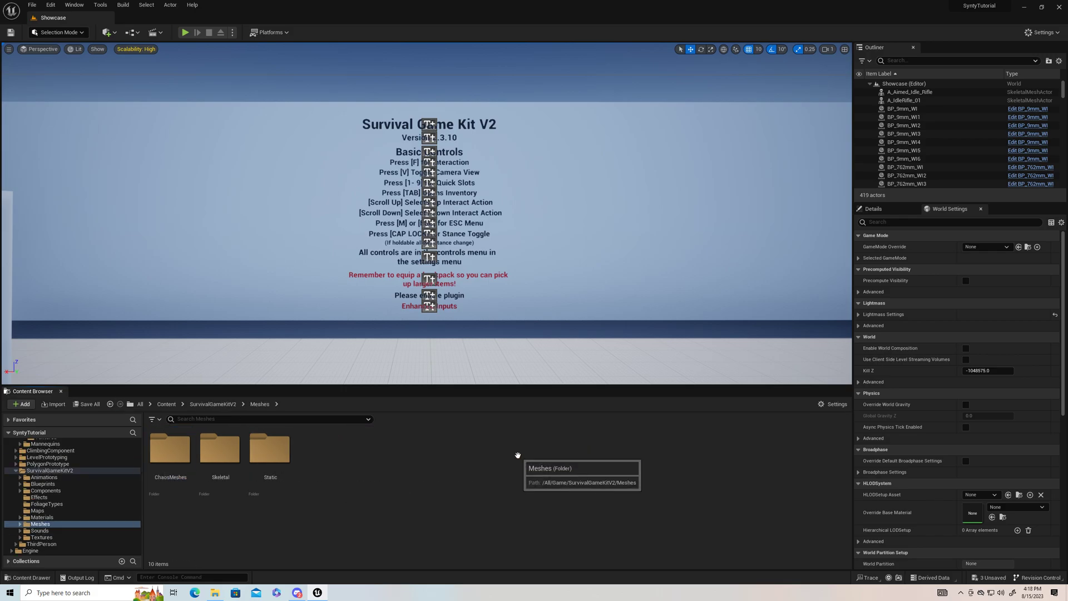
{"action": "double_click", "coordinate": [221, 448]}
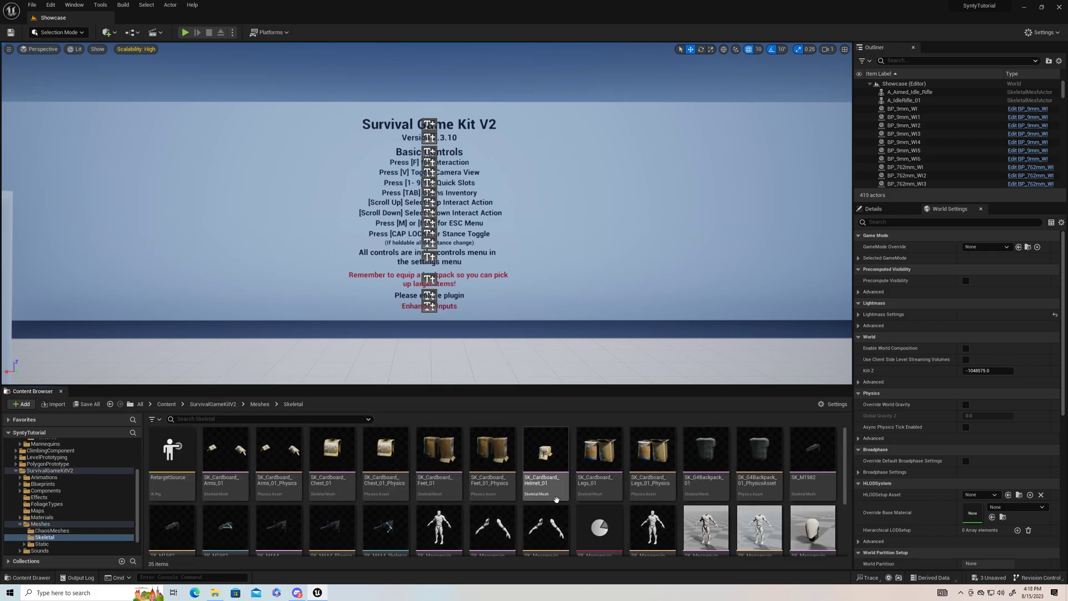
{"action": "scroll", "coordinate": [643, 509], "scroll_direction": "down", "scroll_amount": 1}
{"action": "double_click", "coordinate": [589, 531]}
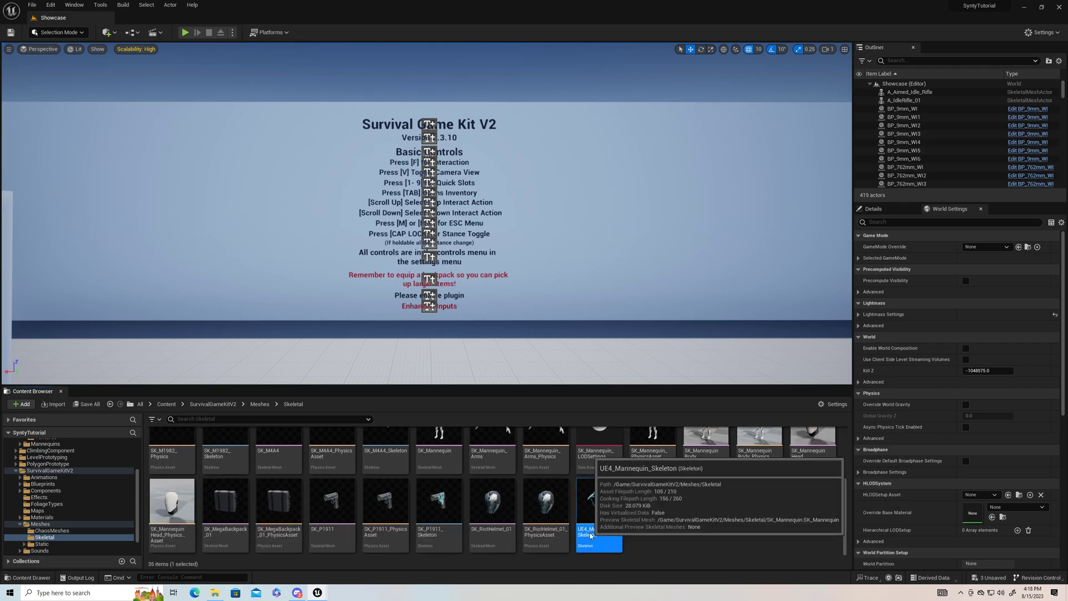
{"action": "left_click_drag", "start_coordinate": [268, 101], "coordinate": [217, 22]}
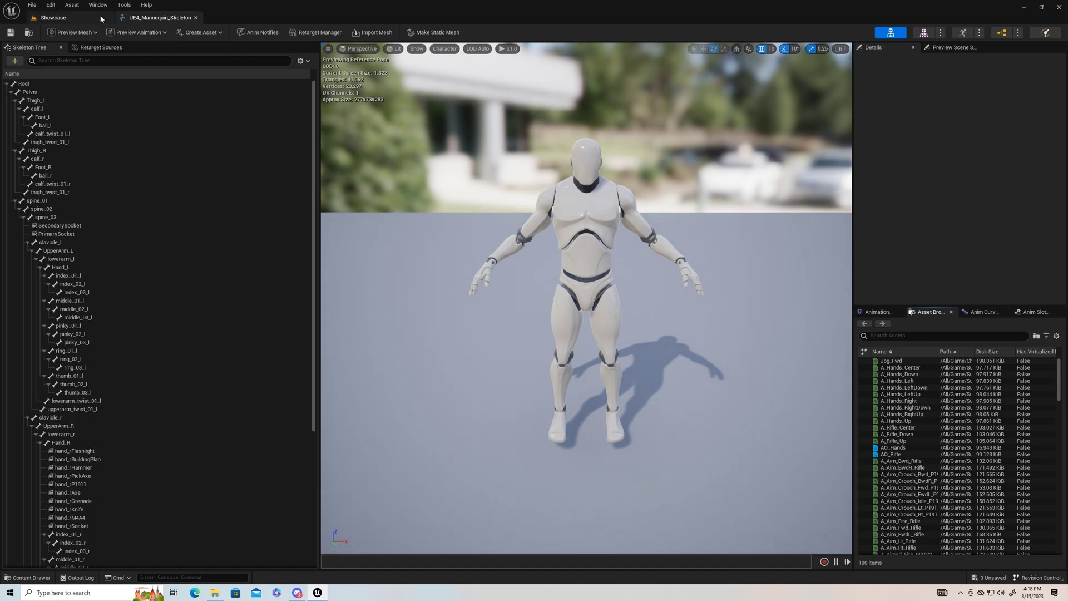
Add SK_Mannequin_Skeleton from Characters/Mannequin_UE4/Meshes as a compatible skeleton in the asset details, save, and close the skeleton editor.
{"action": "left_click", "coordinate": [99, 6]}
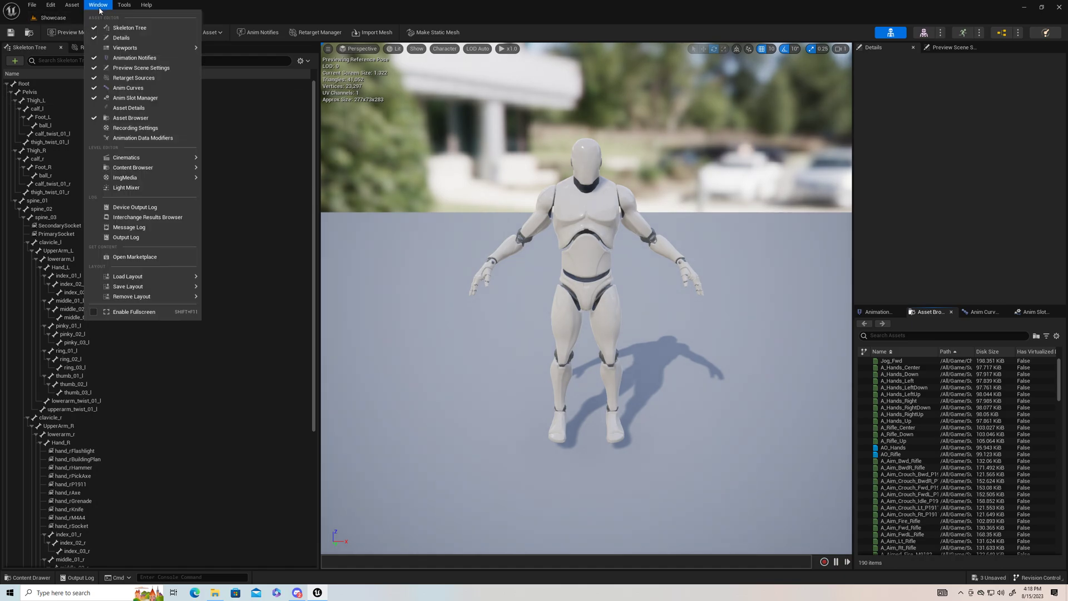
{"action": "left_click", "coordinate": [130, 109]}
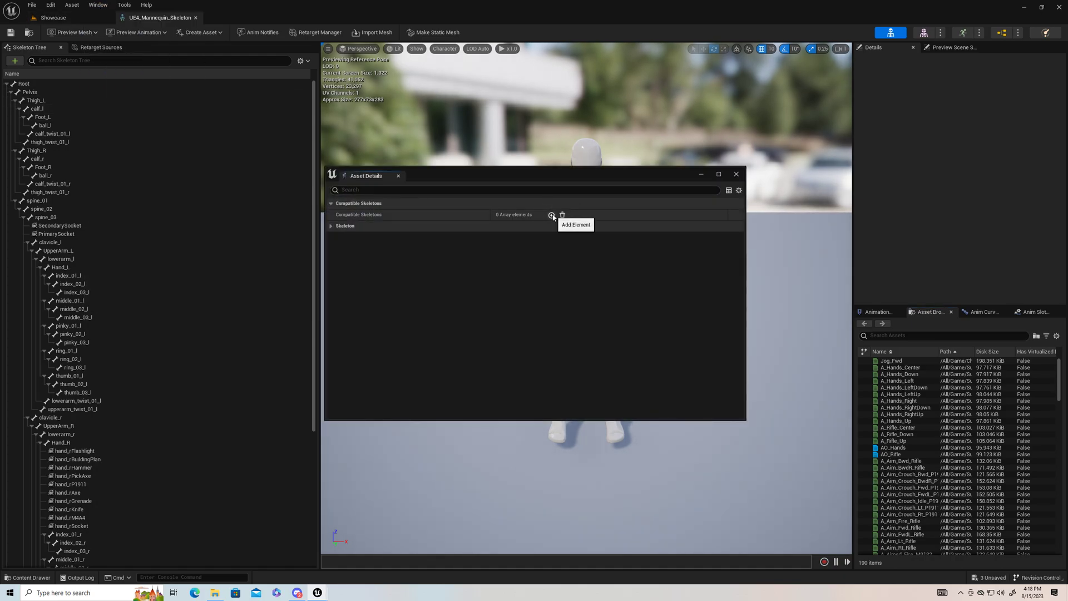
{"action": "left_click", "coordinate": [552, 215]}
{"action": "left_click", "coordinate": [577, 227]}
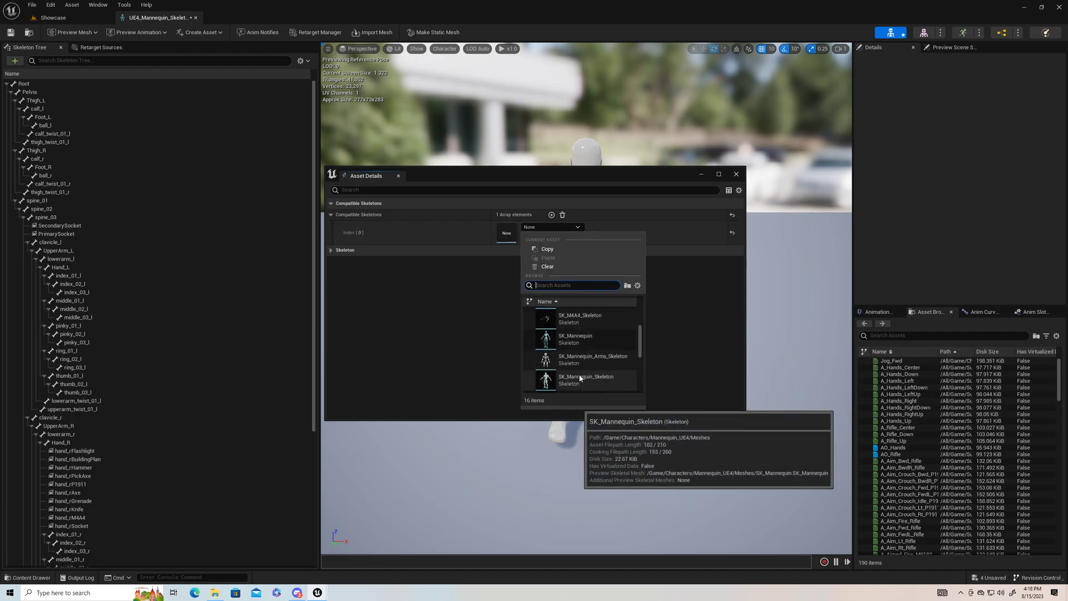
{"action": "left_click", "coordinate": [581, 378]}
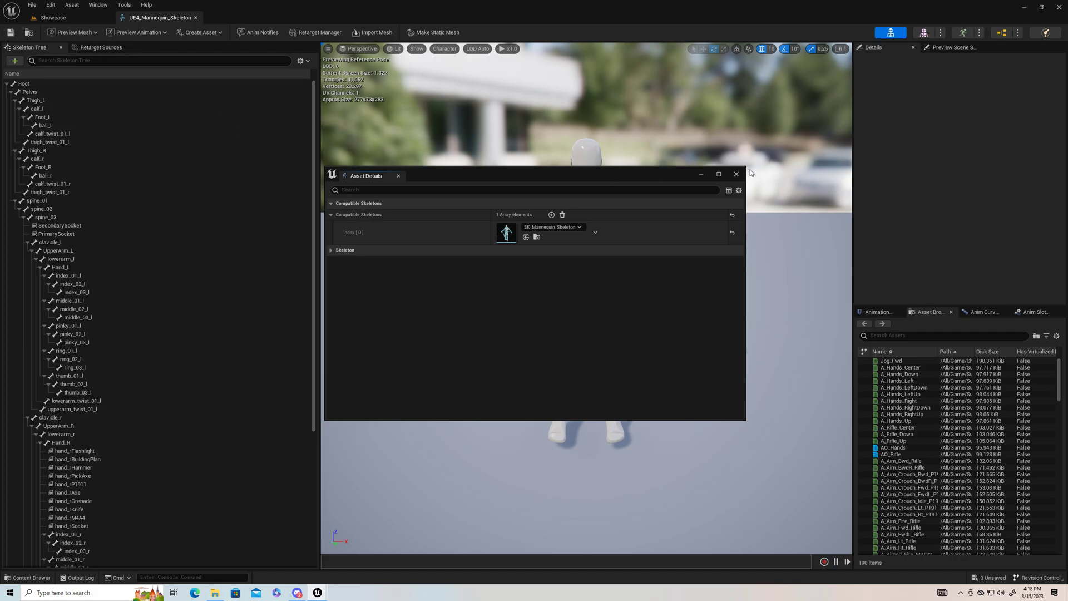
{"action": "left_click", "coordinate": [735, 174]}
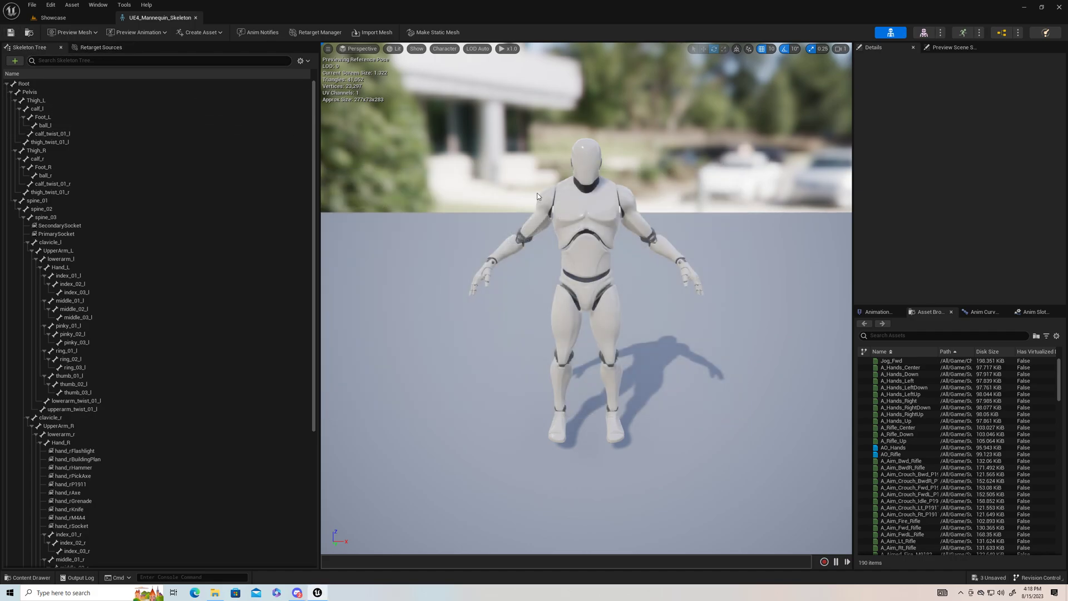
{"action": "left_click", "coordinate": [195, 18]}
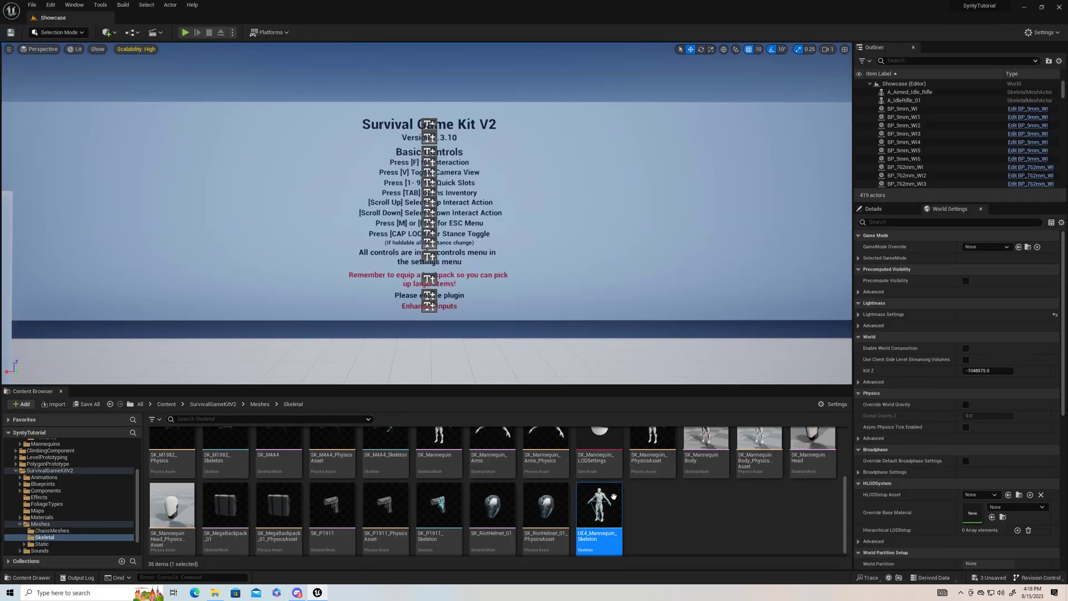
Return to Characters/Mannequin_UE4/Meshes and open SK_Mannequin_Skeleton.
{"action": "left_click", "coordinate": [109, 404]}
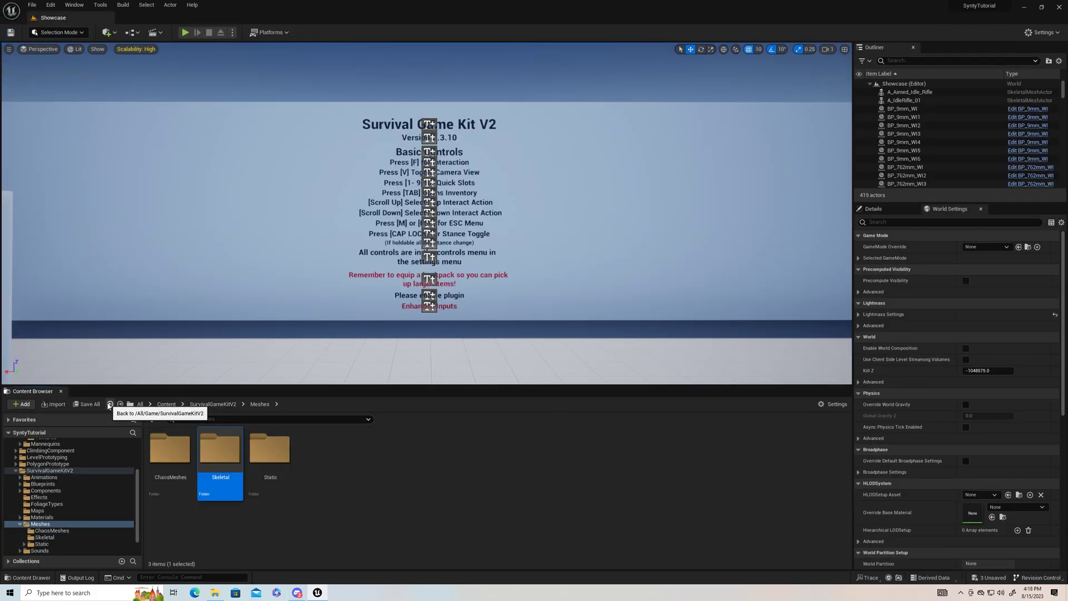
{"action": "left_click", "coordinate": [109, 404]}
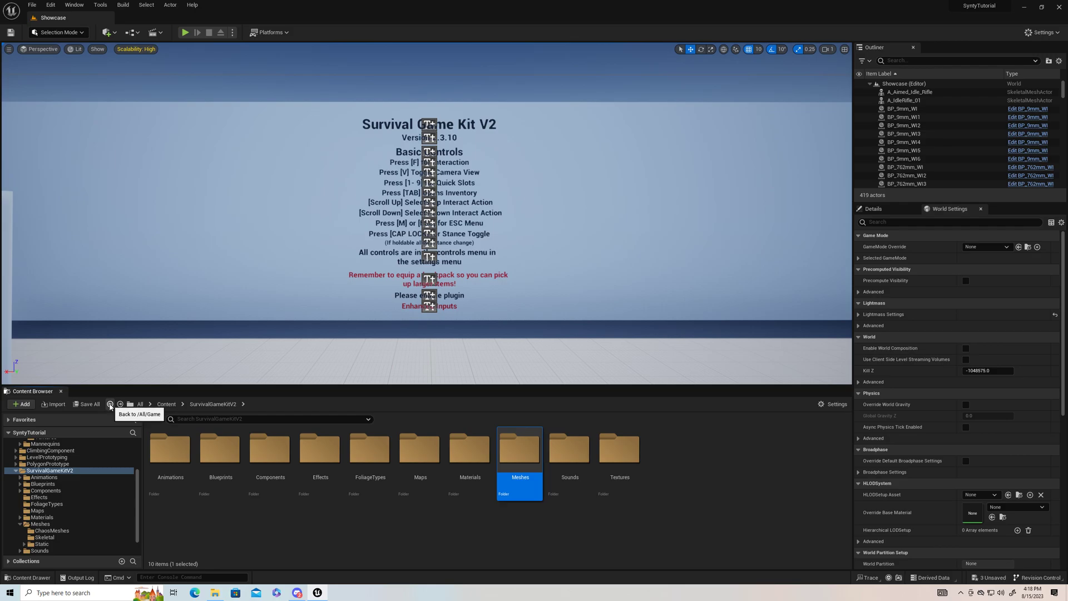
{"action": "left_click", "coordinate": [109, 405]}
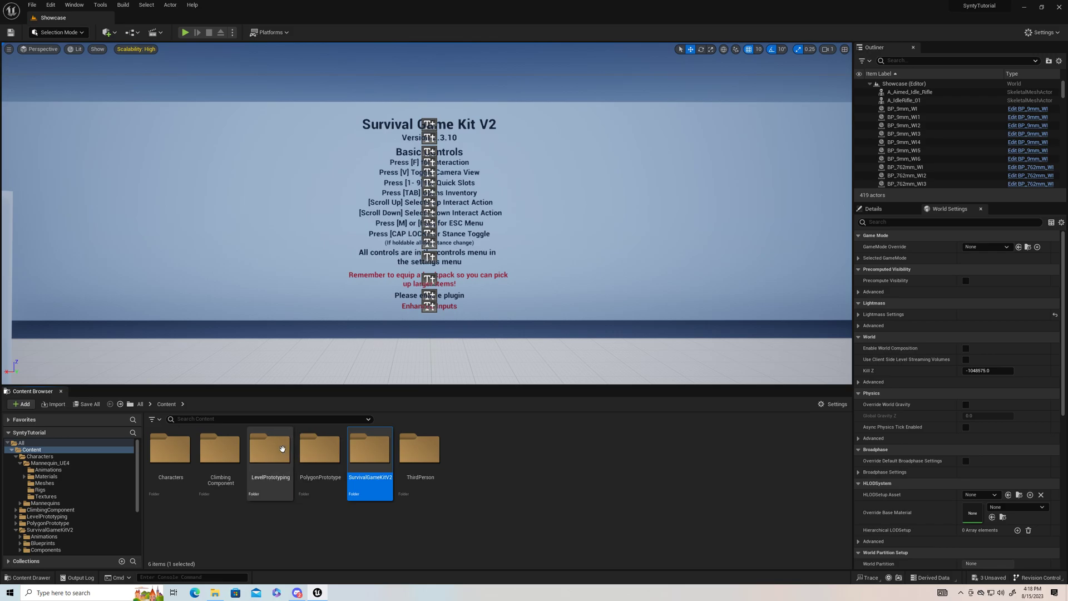
{"action": "left_click", "coordinate": [164, 451]}
{"action": "double_click", "coordinate": [164, 451]}
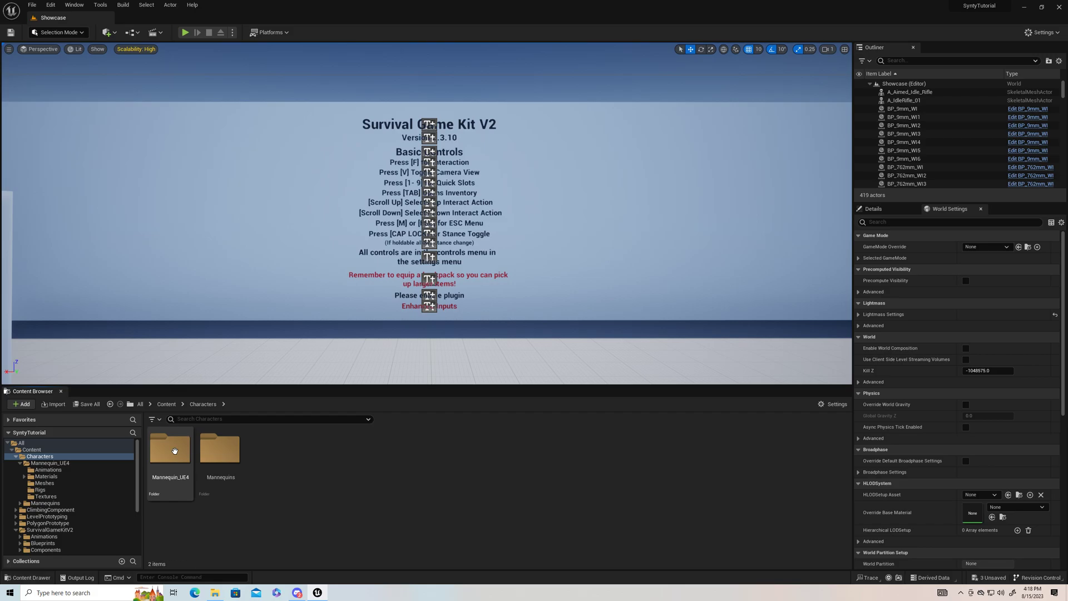
{"action": "double_click", "coordinate": [167, 449]}
{"action": "double_click", "coordinate": [271, 449]}
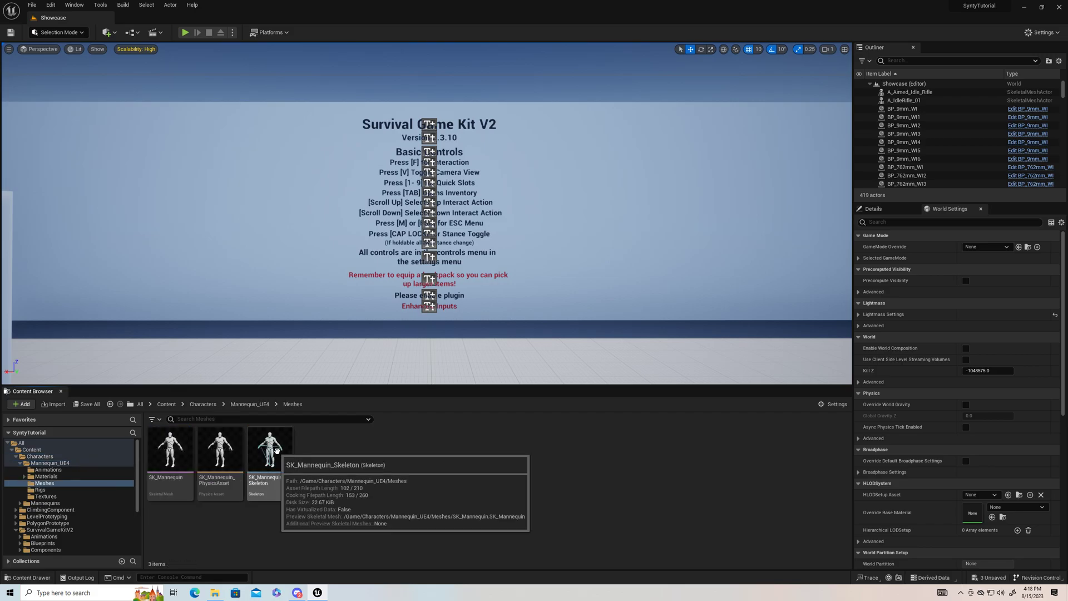
{"action": "double_click", "coordinate": [271, 449]}
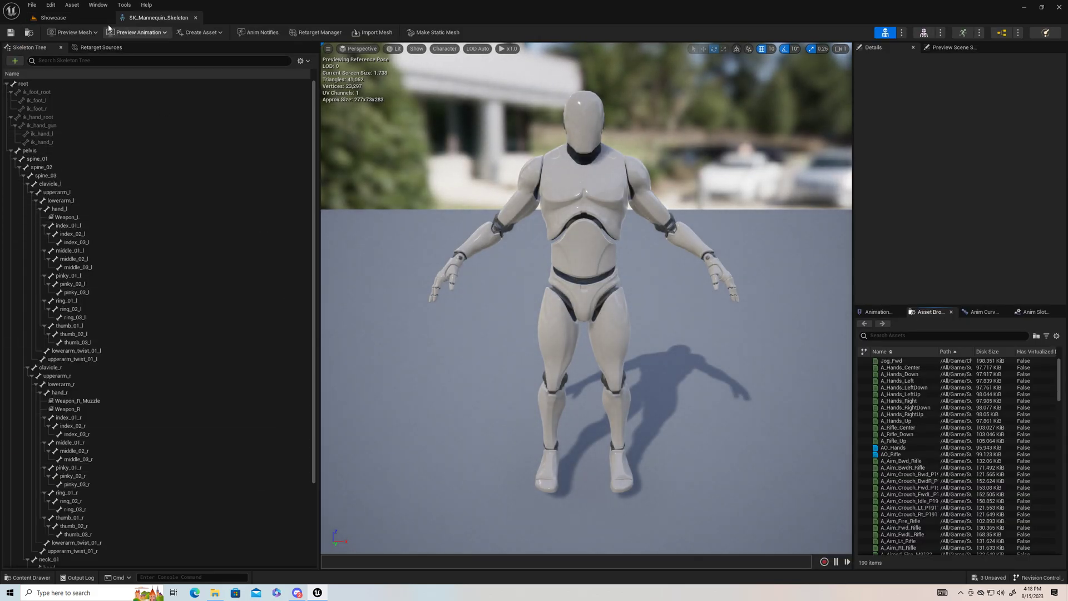
Add the UE4_Mannequin_Skeleton from ClimbingComponent/Meshes/Character/ThirdPersonMesh as a second compatible skeleton, save, and close the skeleton editor.
{"action": "left_click", "coordinate": [98, 5]}
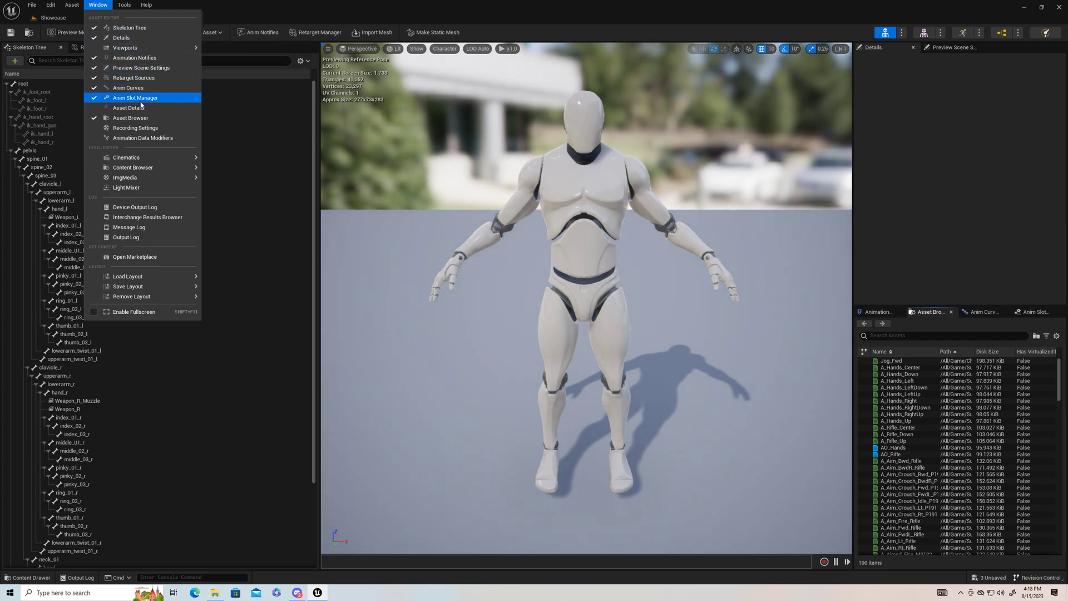
{"action": "left_click", "coordinate": [123, 110]}
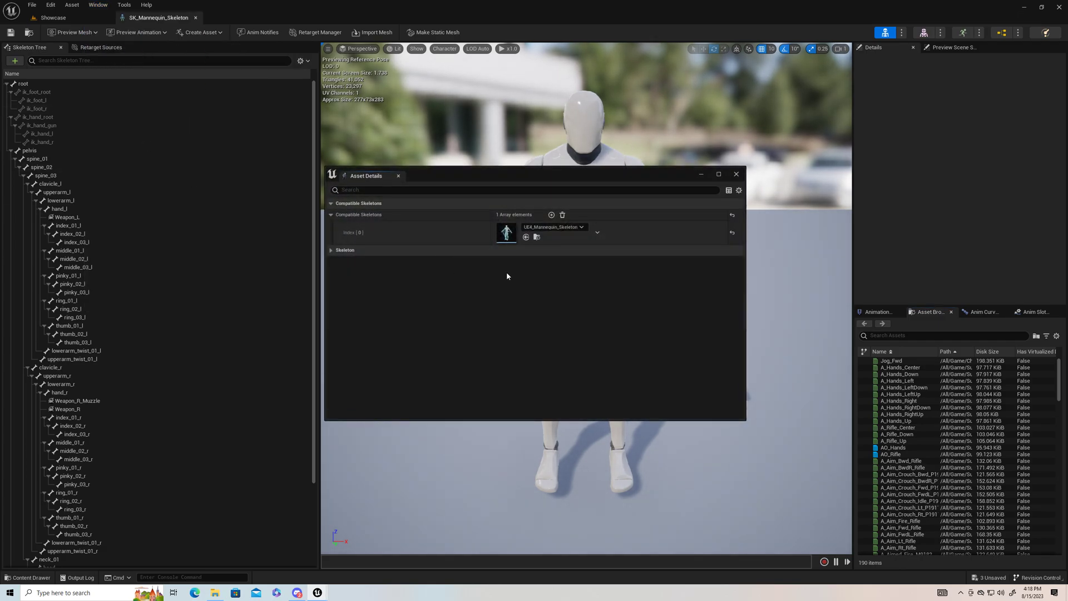
{"action": "left_click", "coordinate": [551, 214]}
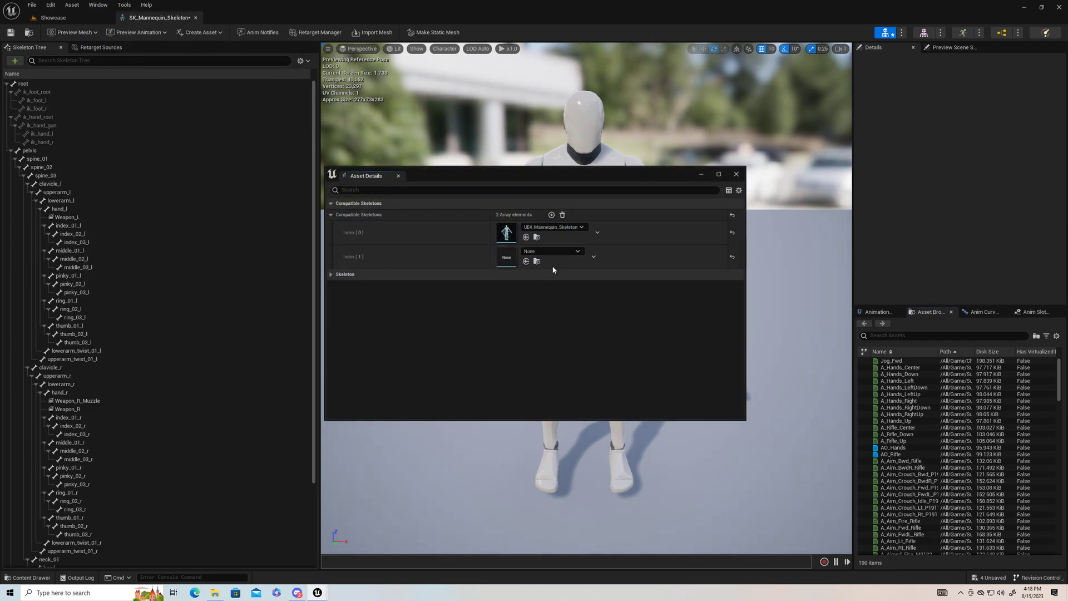
{"action": "left_click", "coordinate": [578, 252]}
{"action": "scroll", "coordinate": [584, 376], "scroll_direction": "down", "scroll_amount": 3}
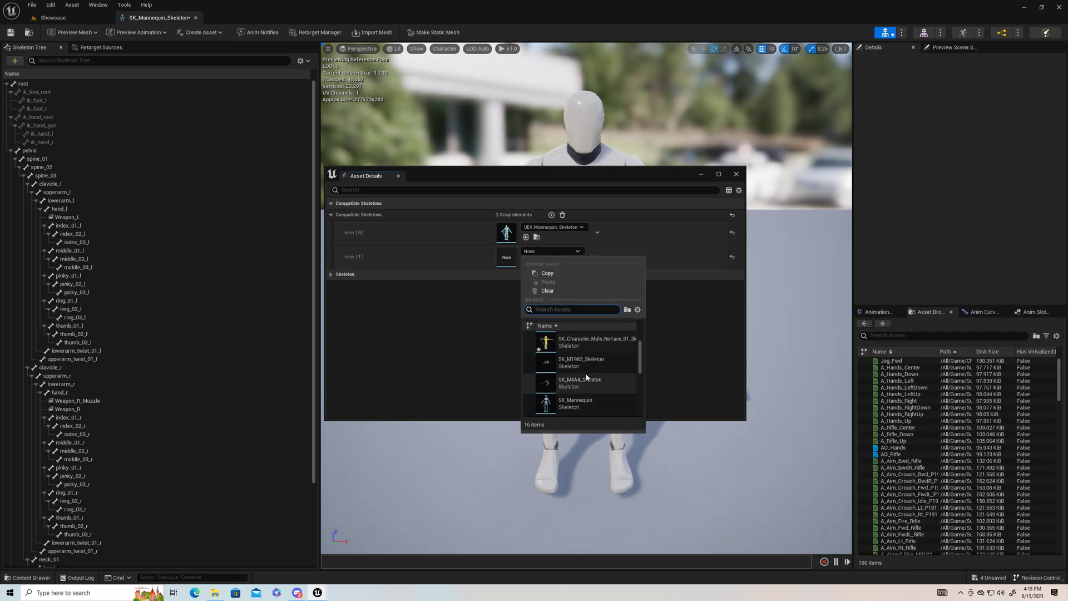
{"action": "scroll", "coordinate": [585, 377], "scroll_direction": "down", "scroll_amount": 4}
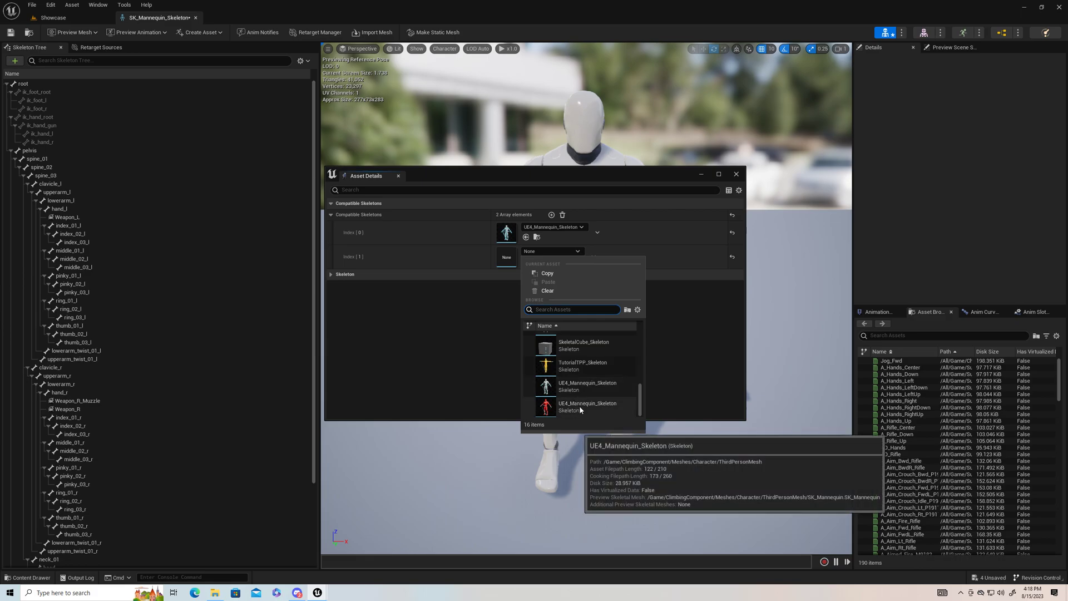
{"action": "left_click", "coordinate": [579, 405]}
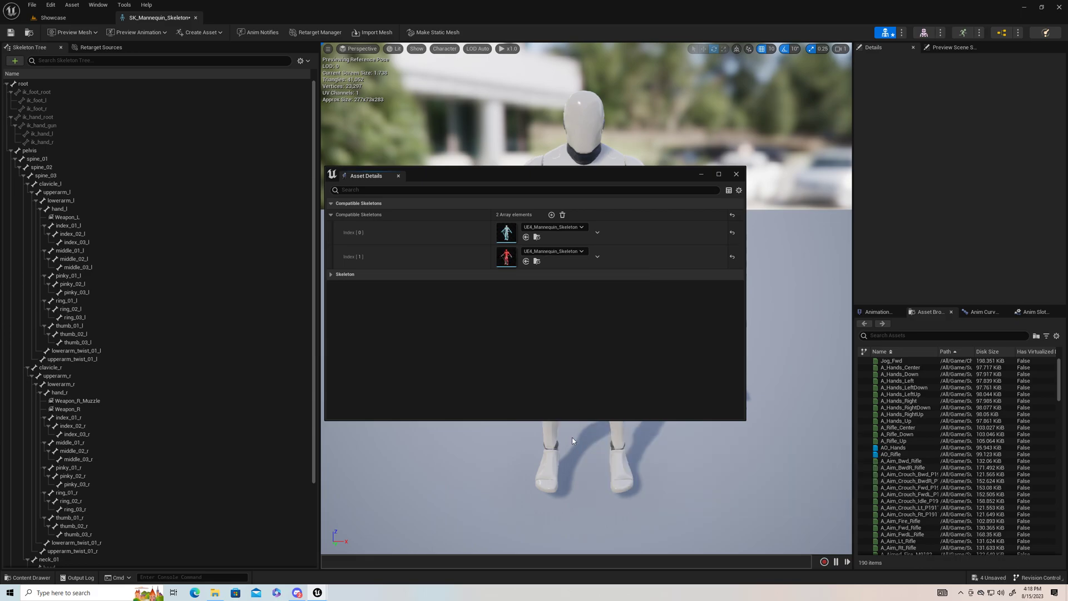
{"action": "left_click", "coordinate": [11, 32]}
{"action": "left_click", "coordinate": [735, 175]}
{"action": "left_click", "coordinate": [196, 18]}
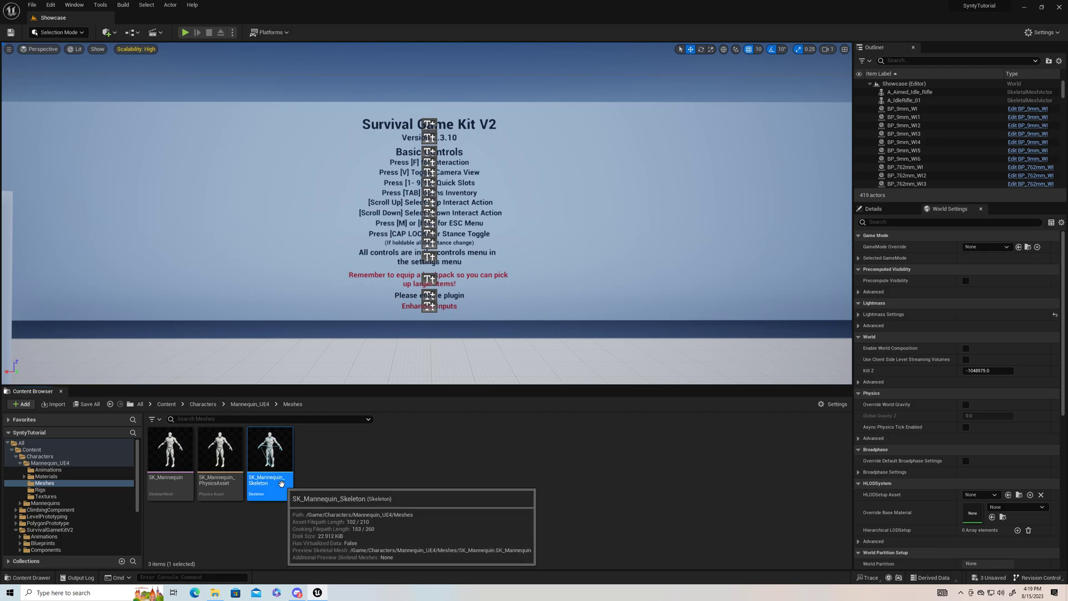
Reopen SK_Mannequin_Skeleton, preview the DiveLand2_Montage and HighClimb animations, and close the animation preview.
{"action": "double_click", "coordinate": [269, 456]}
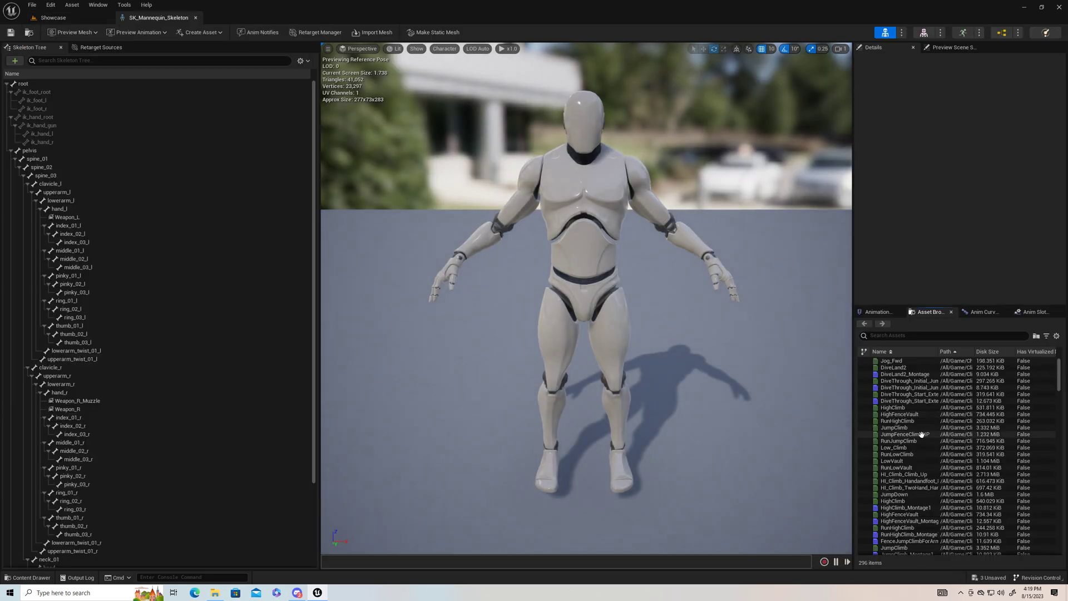
{"action": "double_click", "coordinate": [889, 374]}
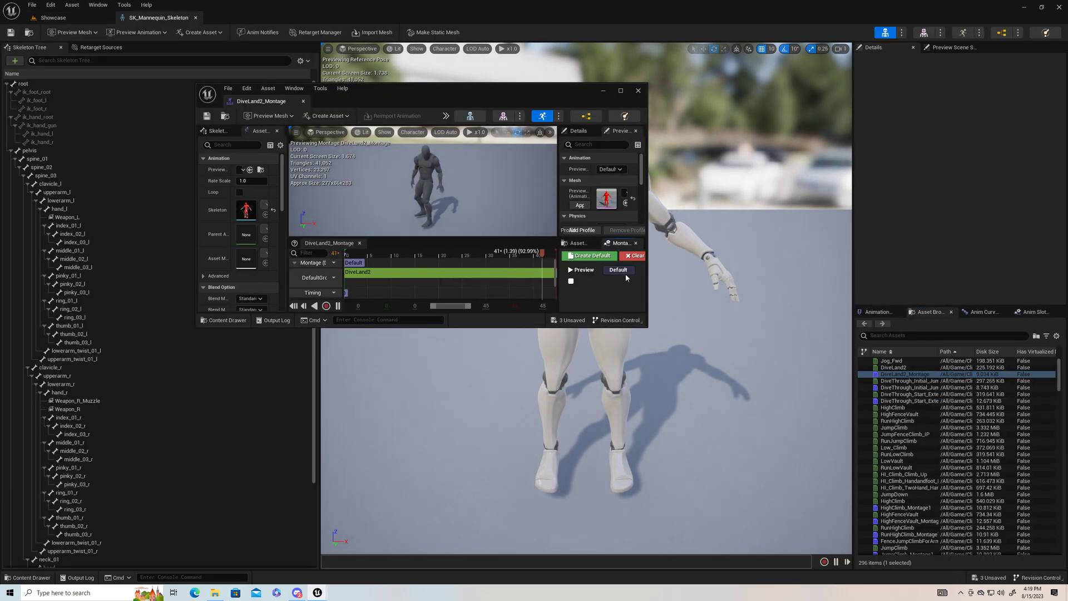
{"action": "double_click", "coordinate": [892, 408]}
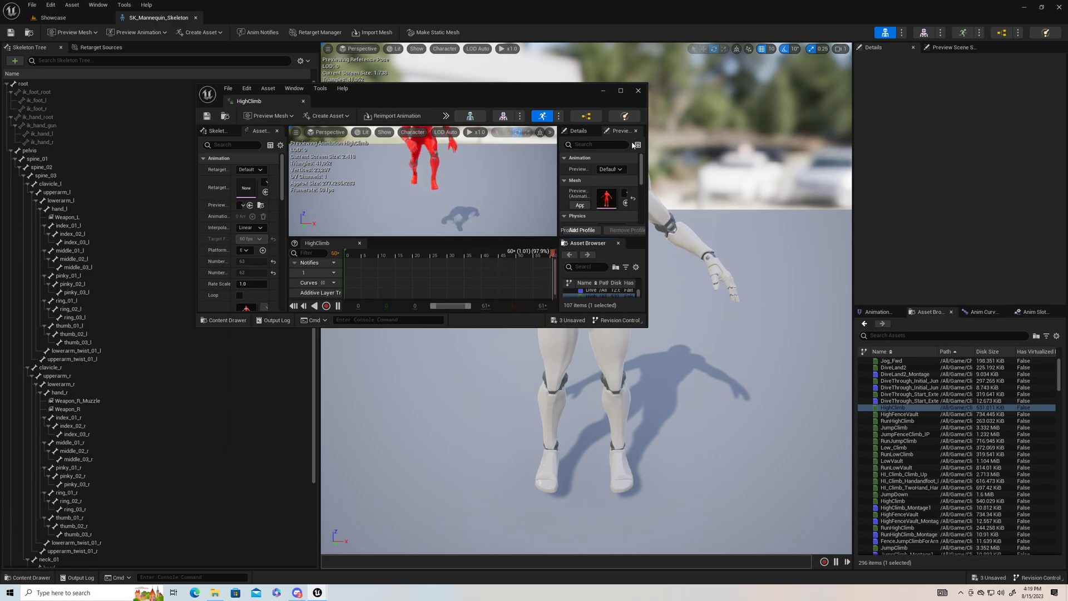
{"action": "left_click", "coordinate": [638, 92]}
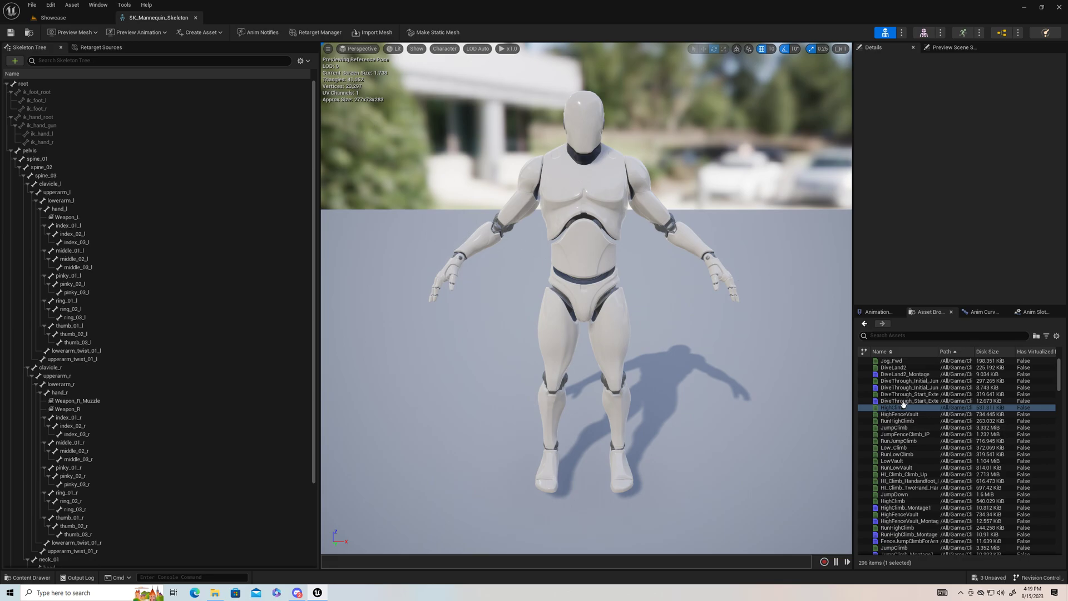
Close the SK_Mannequin_Skeleton editor and open UE4_Mannequin_Skeleton from SurvivalGameKitV2/Meshes/Skeletal.
{"action": "scroll", "coordinate": [957, 421], "scroll_direction": "down", "scroll_amount": 3}
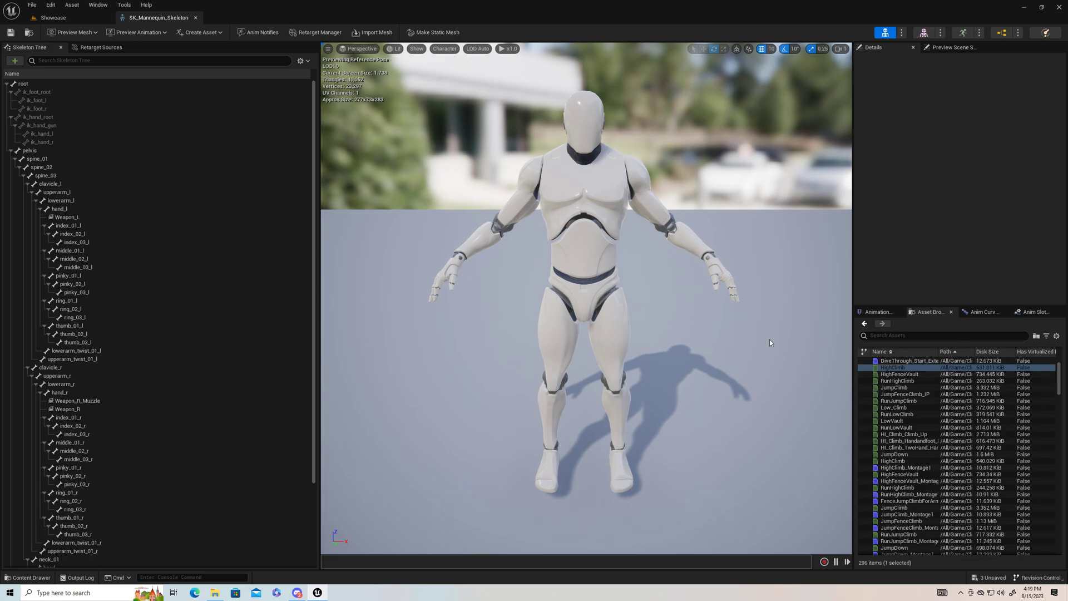
{"action": "left_click", "coordinate": [196, 18]}
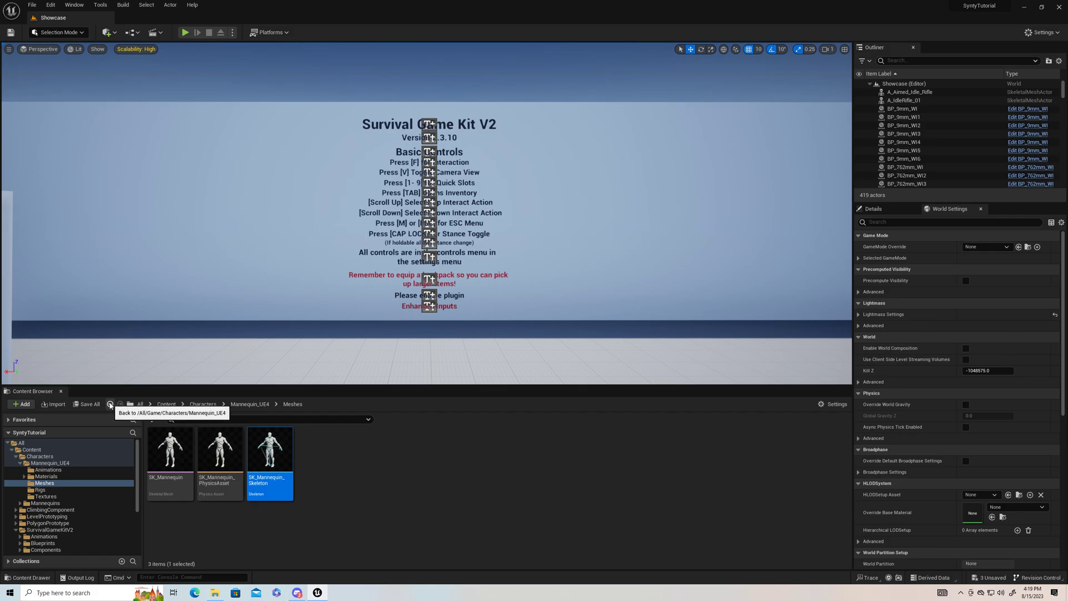
{"action": "left_click", "coordinate": [110, 405]}
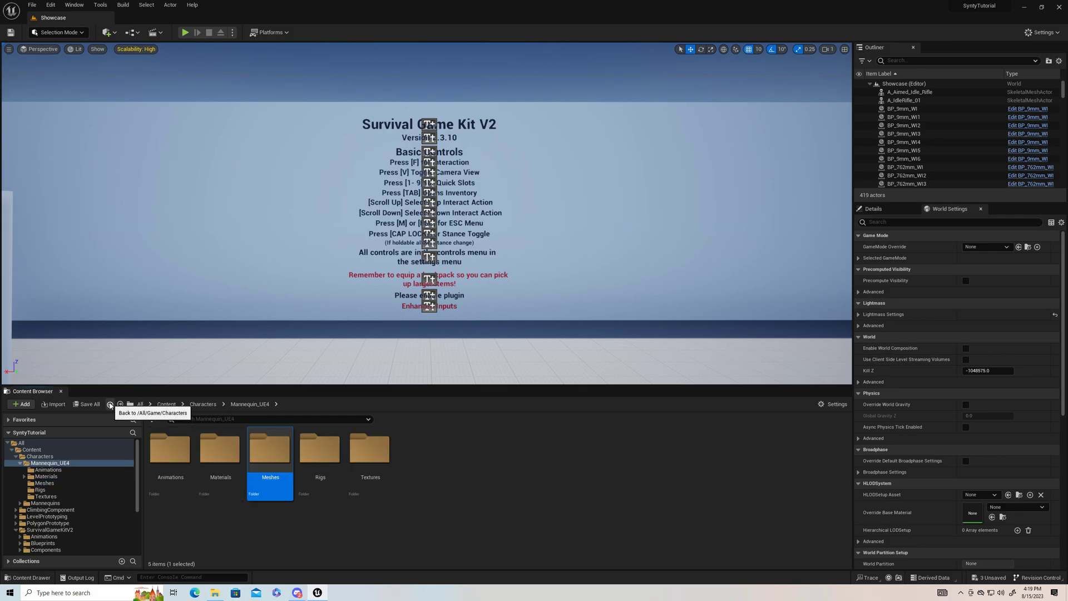
{"action": "left_click", "coordinate": [110, 404]}
{"action": "left_click", "coordinate": [110, 404]}
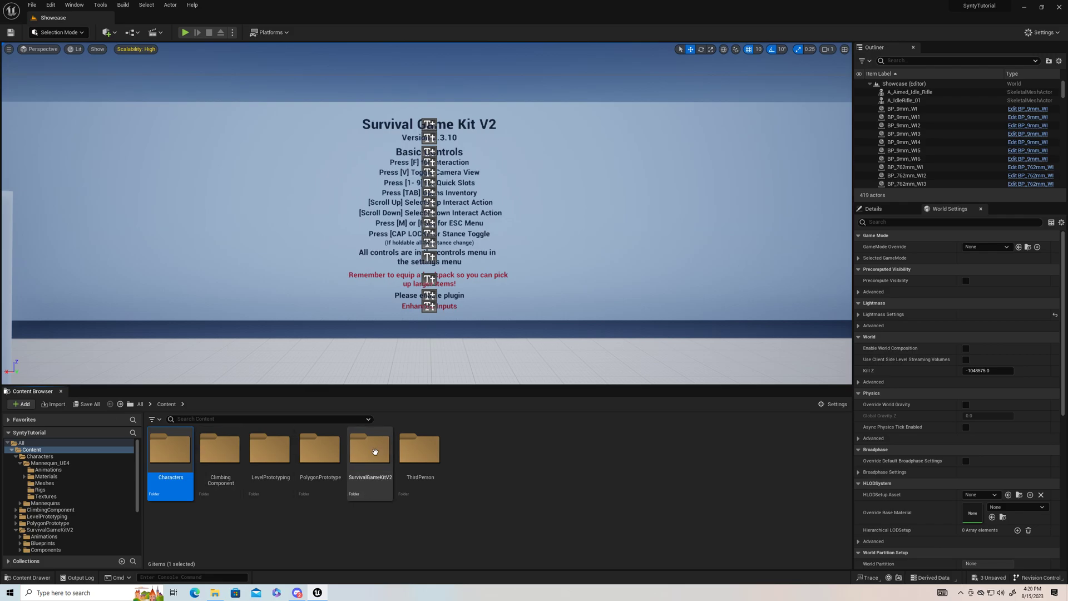
{"action": "double_click", "coordinate": [374, 452]}
{"action": "left_click", "coordinate": [522, 448]}
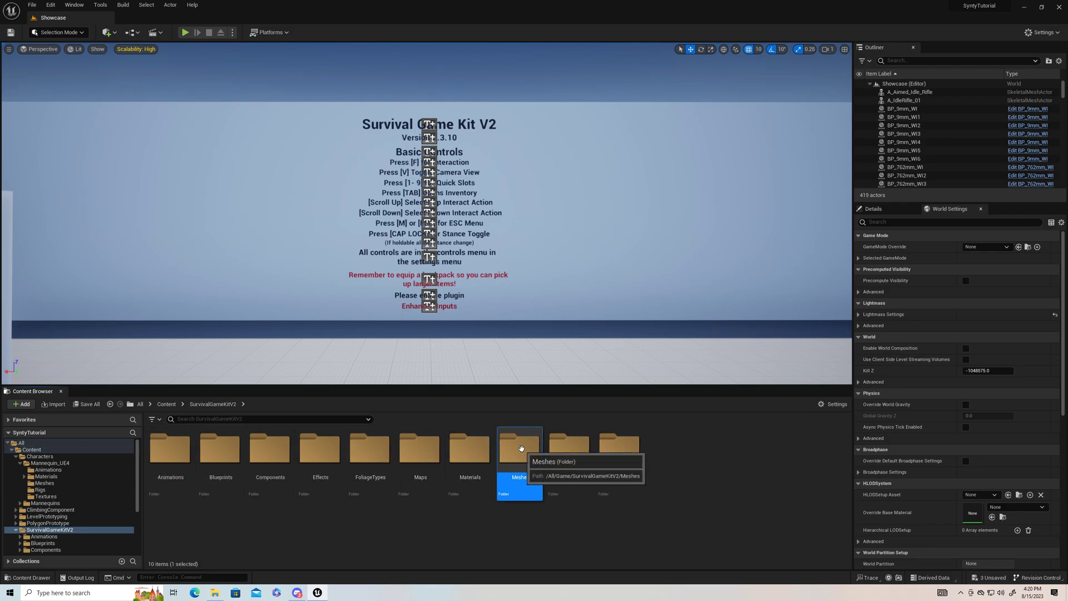
{"action": "double_click", "coordinate": [521, 448]}
{"action": "double_click", "coordinate": [219, 449]}
{"action": "scroll", "coordinate": [640, 510], "scroll_direction": "down", "scroll_amount": 2}
{"action": "scroll", "coordinate": [639, 510], "scroll_direction": "down", "scroll_amount": 2}
{"action": "double_click", "coordinate": [599, 500]}
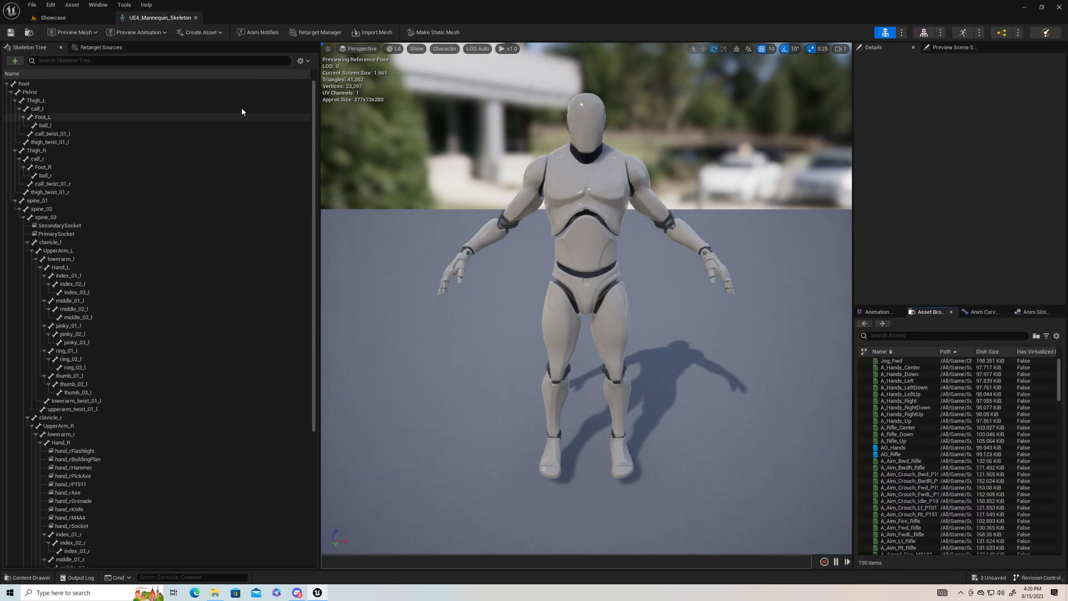
Add the ClimbingComponent UE4_Mannequin_Skeleton as a second compatible skeleton in the asset details, save, and close the details window.
{"action": "left_click", "coordinate": [98, 5]}
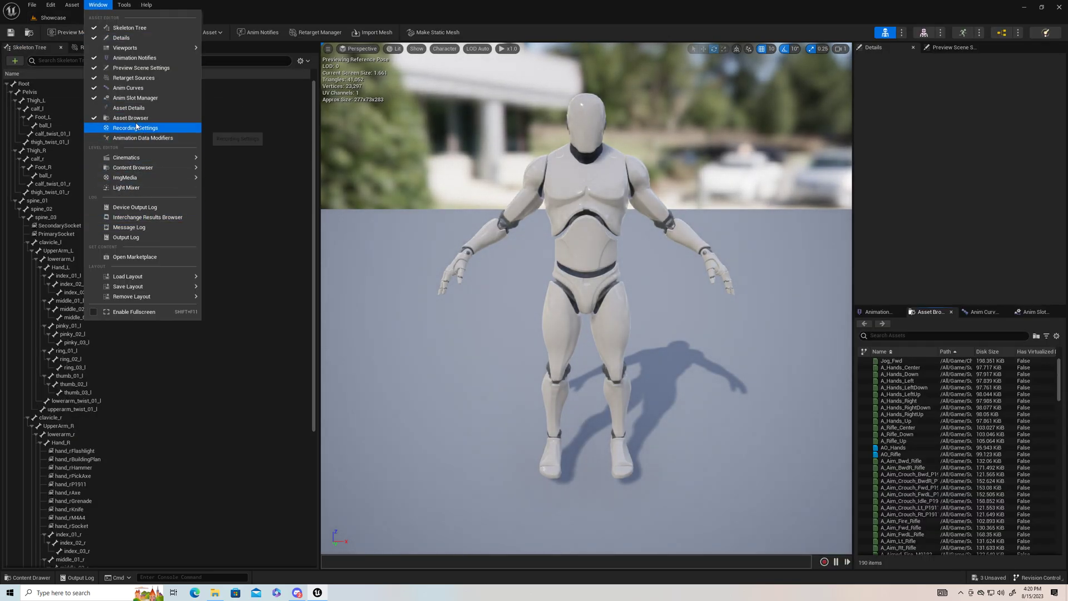
{"action": "left_click", "coordinate": [132, 107]}
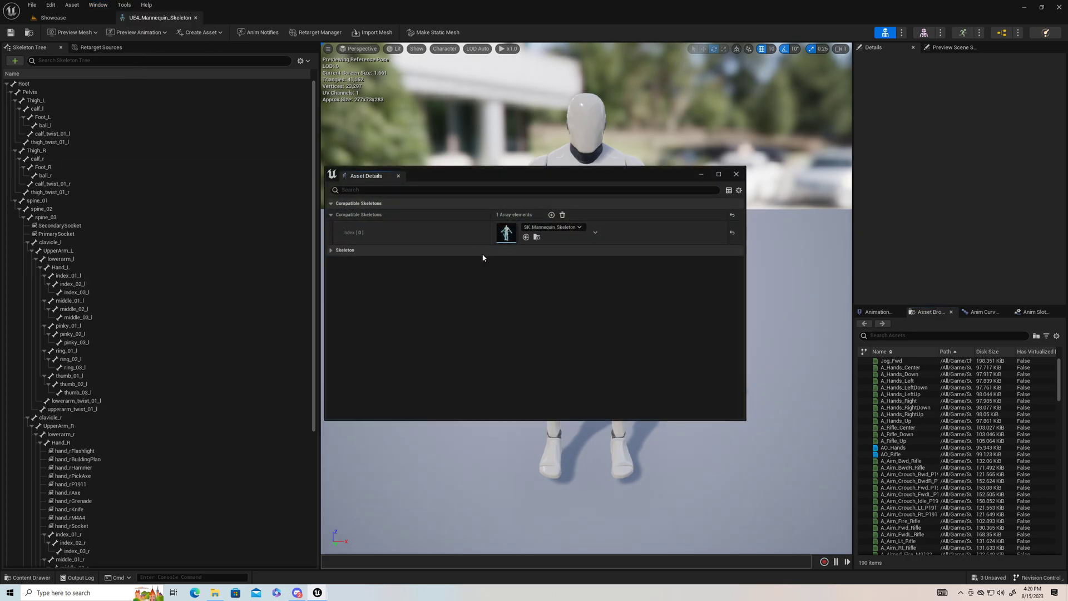
{"action": "left_click", "coordinate": [551, 215]}
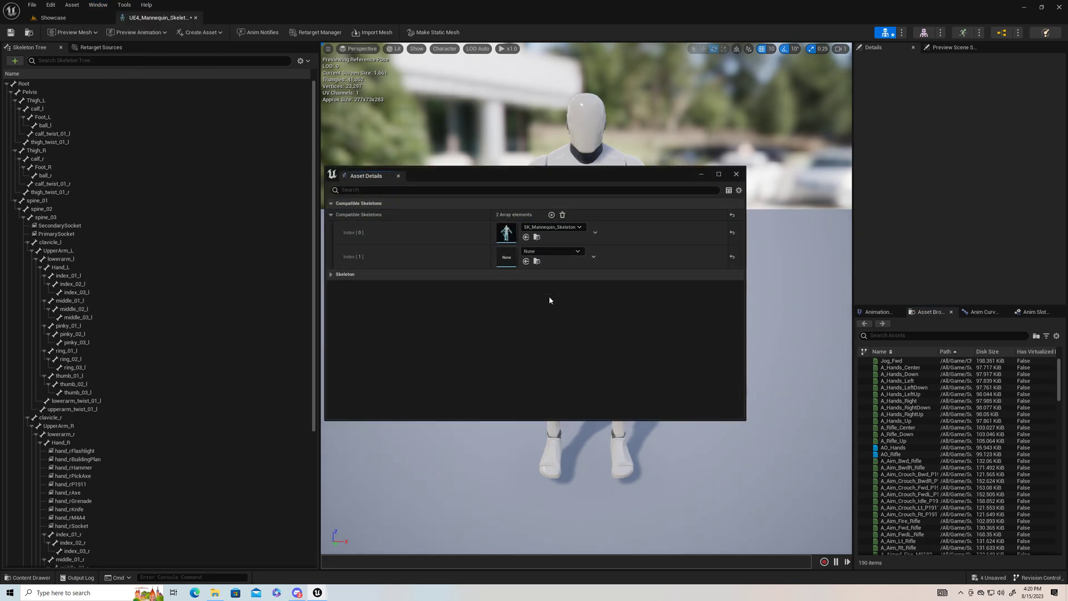
{"action": "left_click", "coordinate": [573, 252]}
{"action": "scroll", "coordinate": [583, 362], "scroll_direction": "down", "scroll_amount": 5}
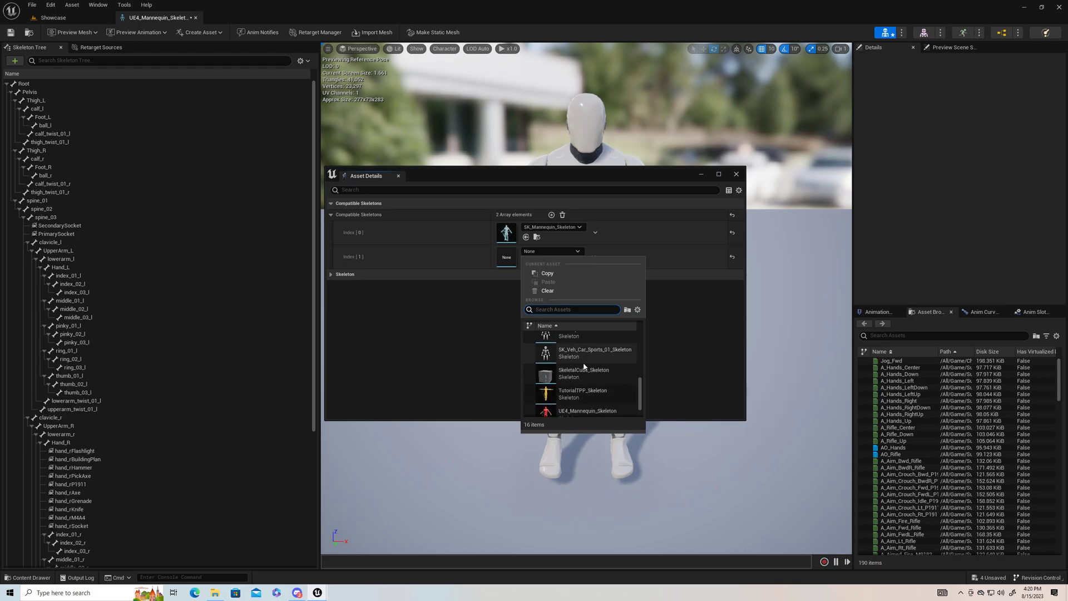
{"action": "left_click", "coordinate": [599, 403]}
{"action": "left_click", "coordinate": [10, 32]}
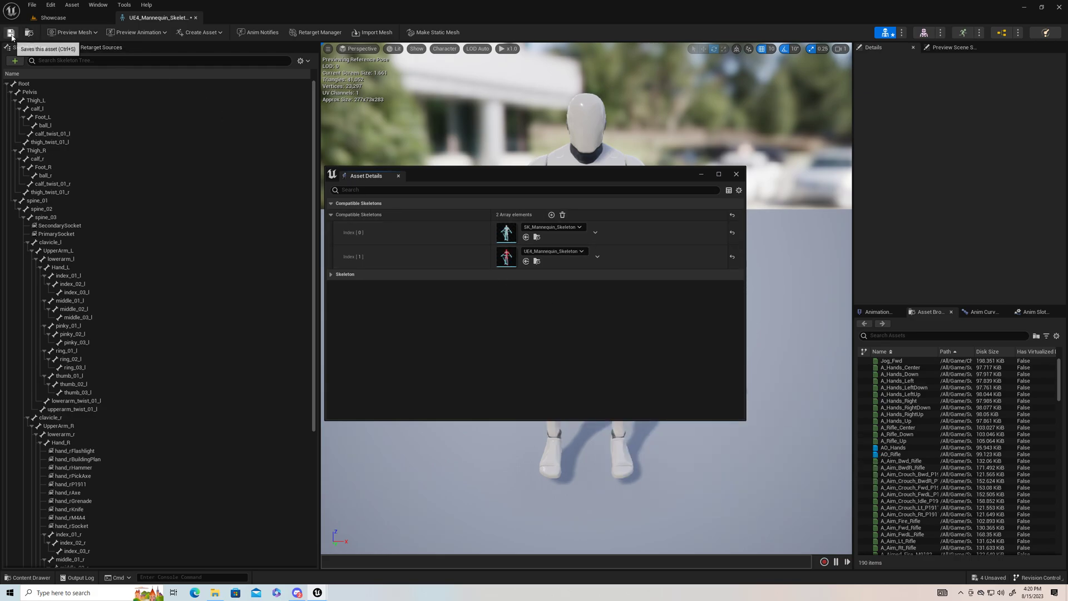
{"action": "left_click", "coordinate": [736, 175]}
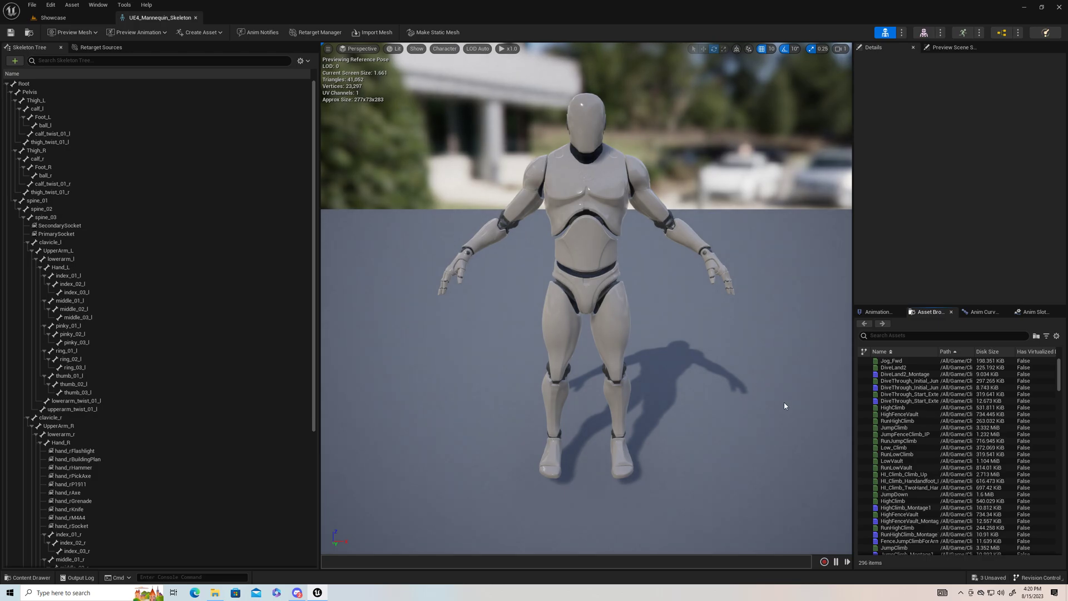
Preview the DiveThrough_Initial_Jump and RunHighClimb animations on this skeleton, closing the preview and the skeleton editor when done.
{"action": "double_click", "coordinate": [898, 380]}
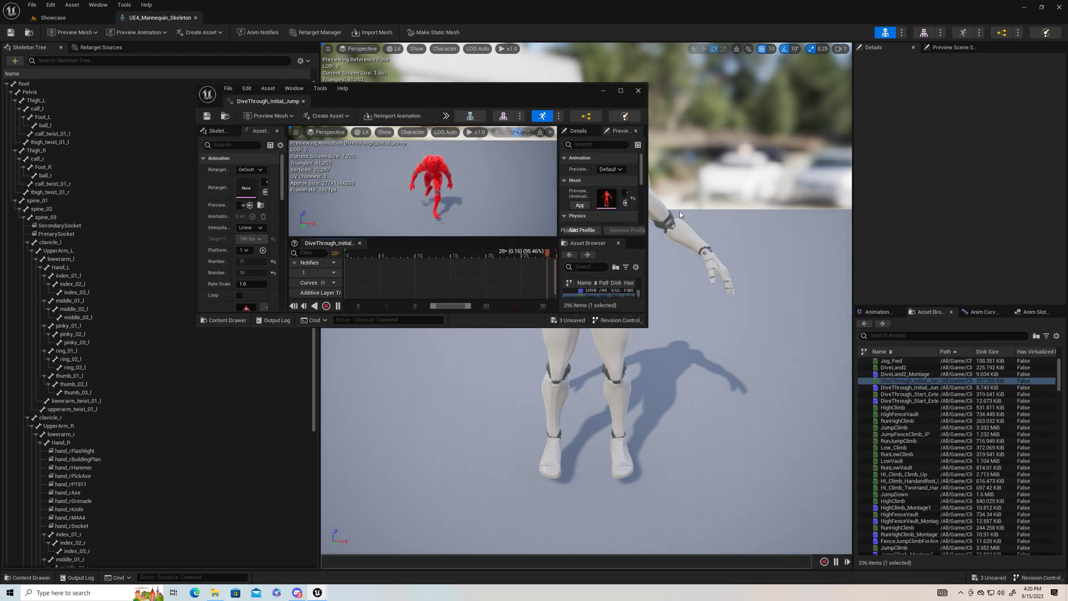
{"action": "double_click", "coordinate": [891, 421]}
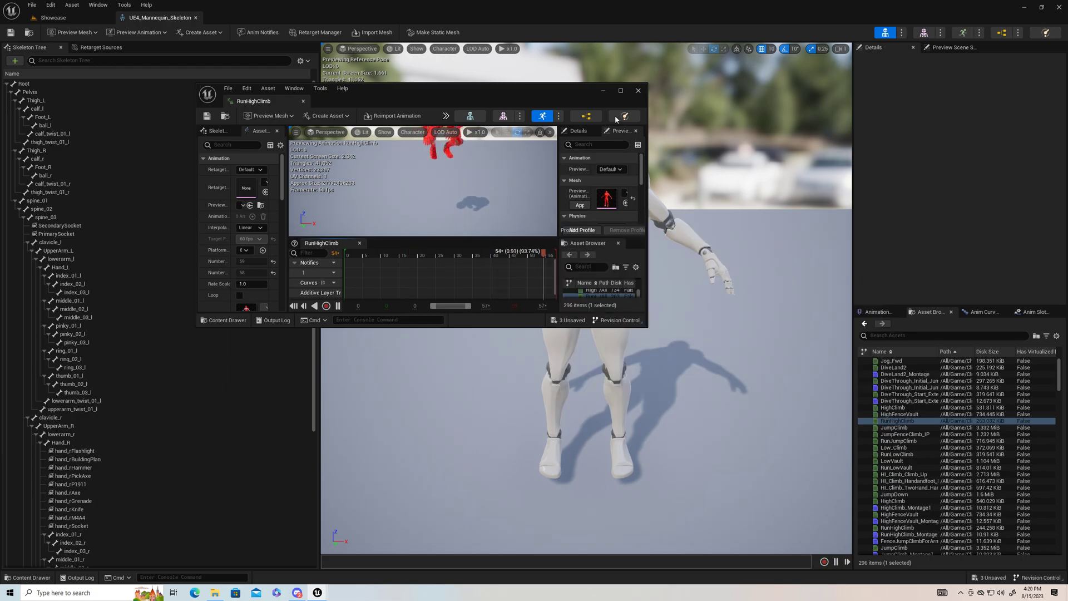
{"action": "left_click", "coordinate": [638, 91]}
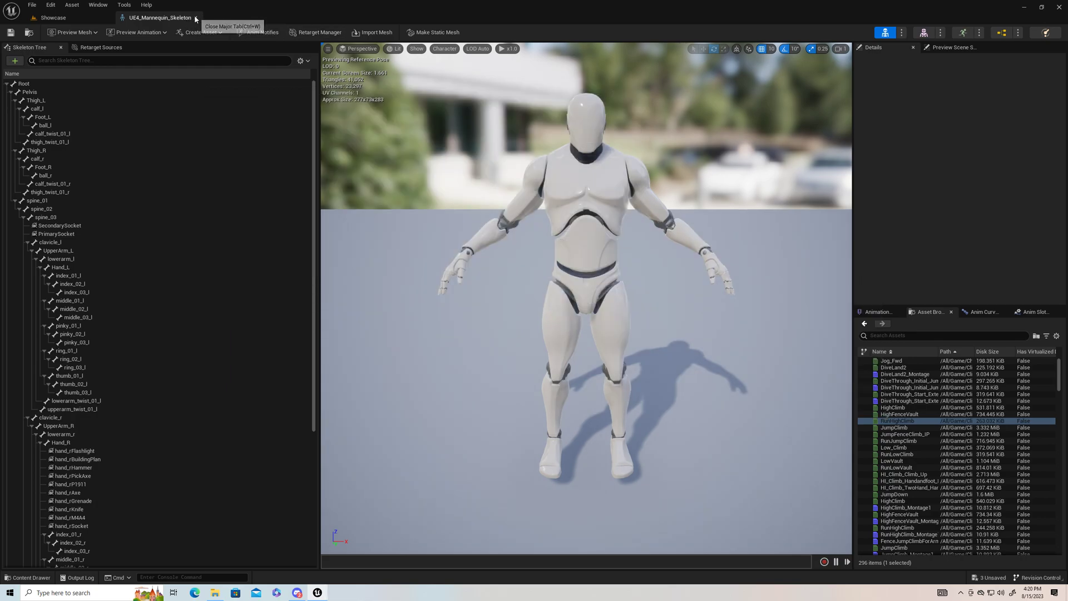
{"action": "left_click", "coordinate": [196, 17]}
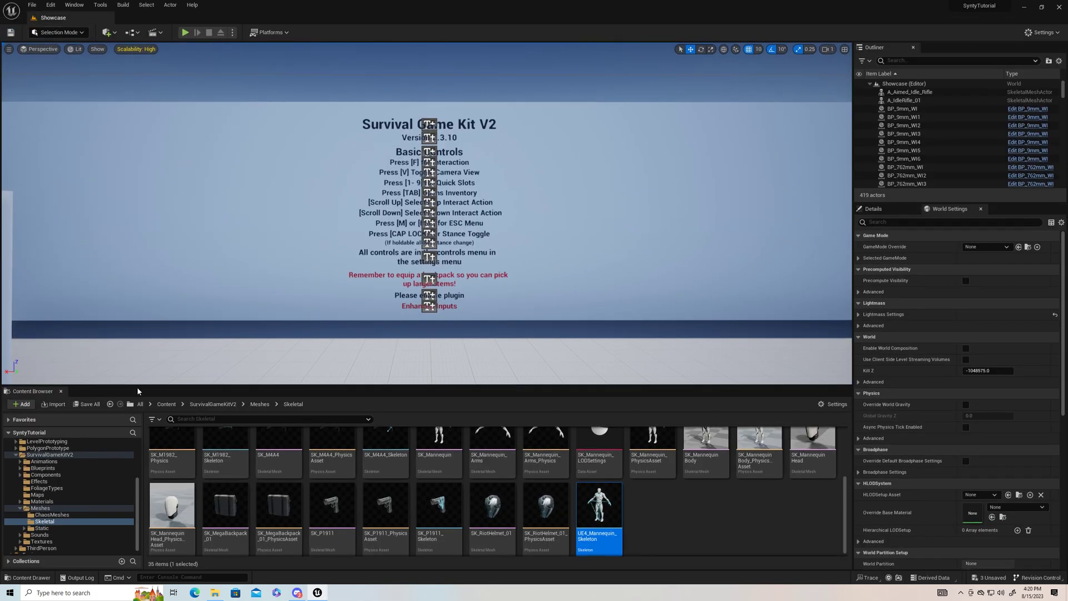
Open the PolygonPrototype/Meshes/Characters/Rigs folder in the project content.
{"action": "left_click", "coordinate": [110, 403]}
{"action": "left_click", "coordinate": [110, 404]}
{"action": "left_click", "coordinate": [110, 404]}
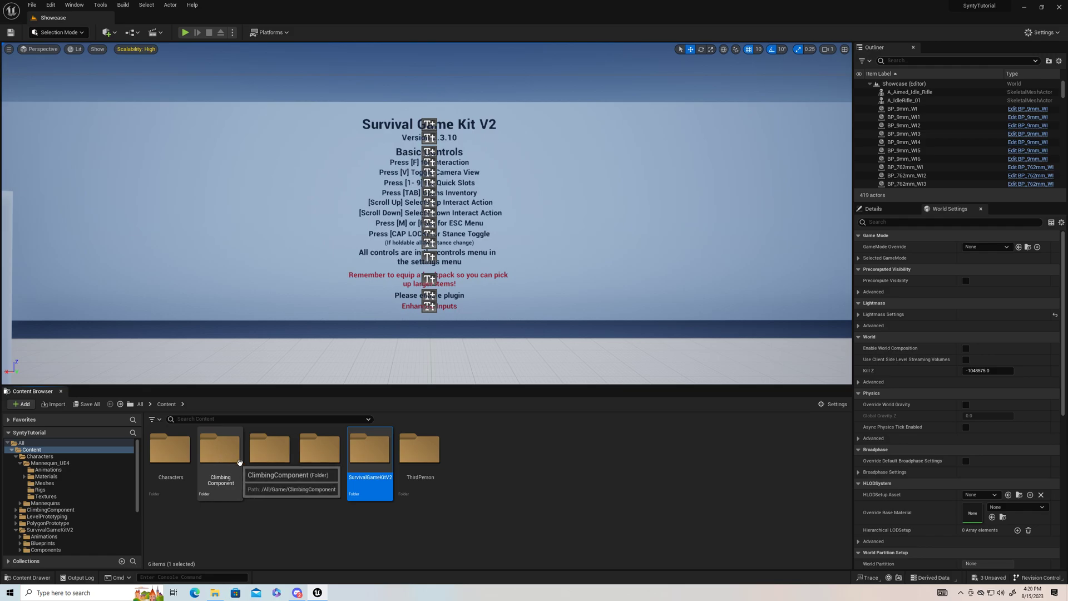
{"action": "left_click", "coordinate": [312, 455]}
{"action": "double_click", "coordinate": [313, 455]}
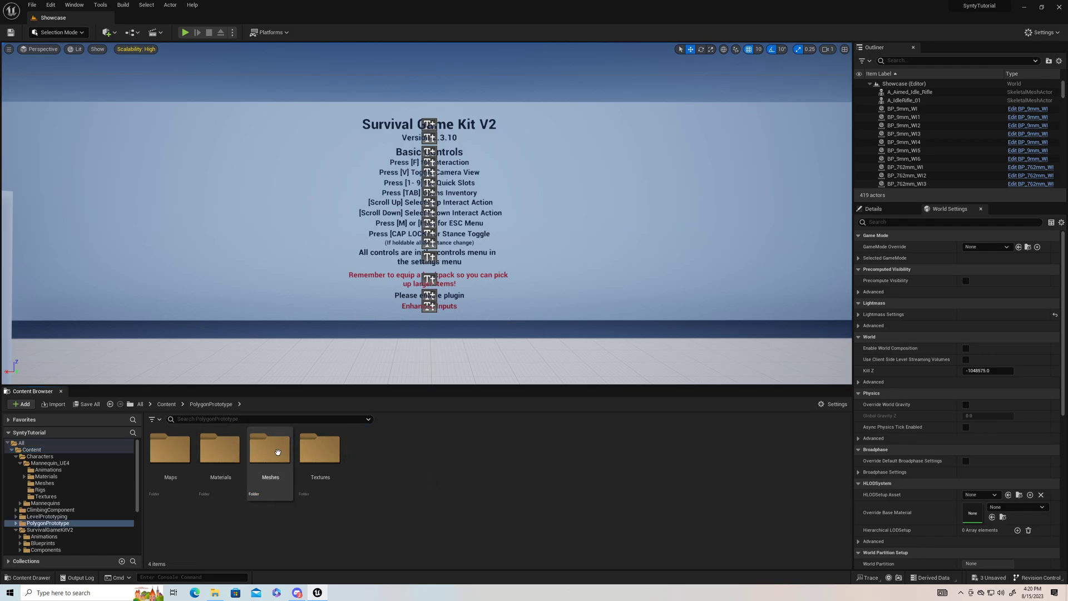
{"action": "double_click", "coordinate": [270, 449]}
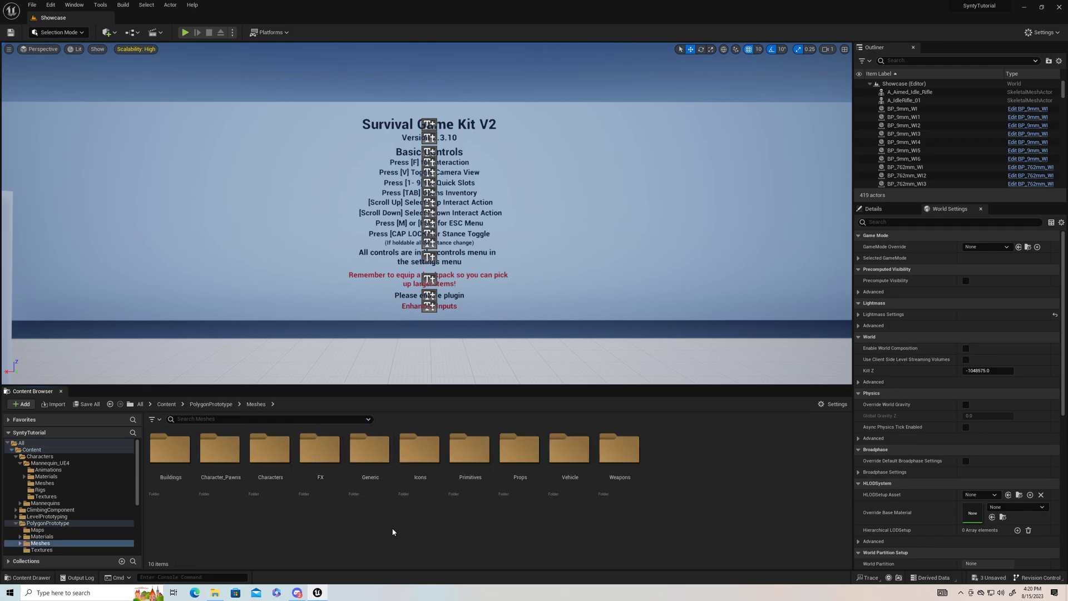
{"action": "double_click", "coordinate": [272, 449]}
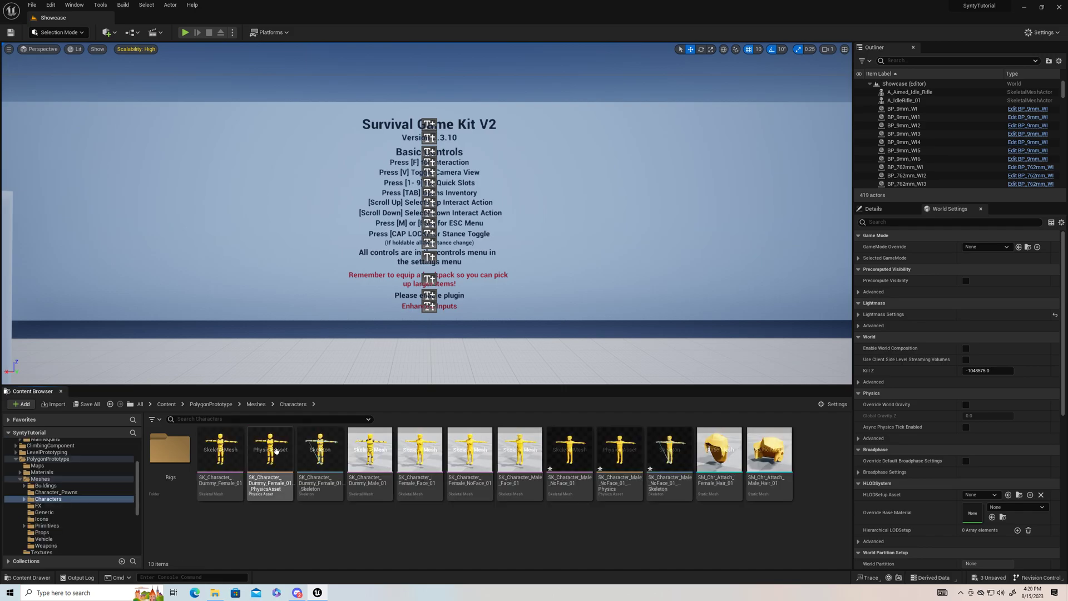
{"action": "double_click", "coordinate": [182, 451]}
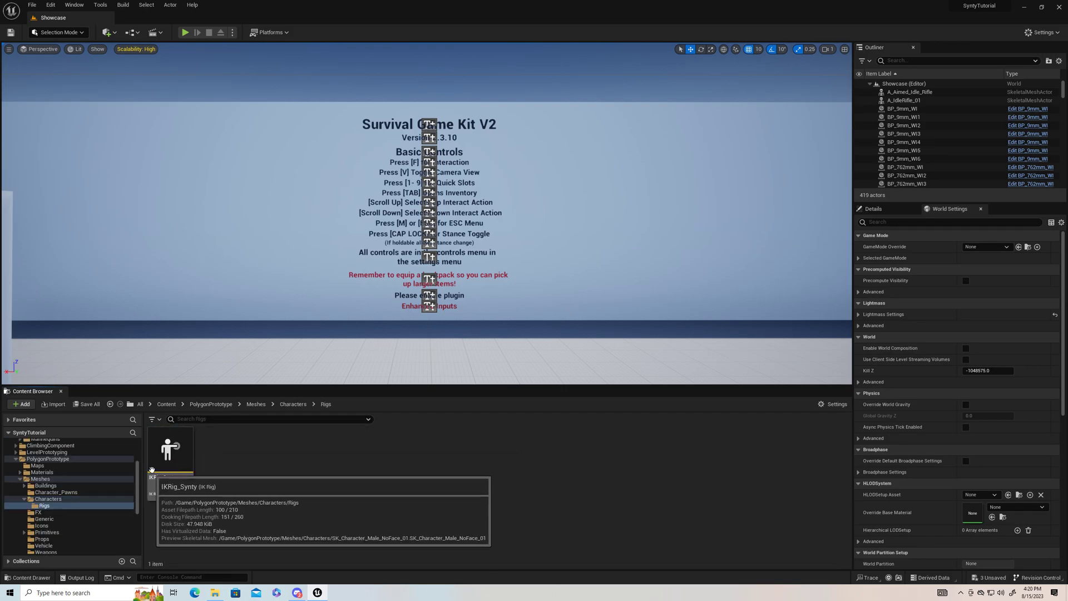
Create an IK Retargeter named RTG_Synty with IK_UE4_Mannequin as source rig and IKRig_Synty as target rig.
{"action": "right_click", "coordinate": [236, 484]}
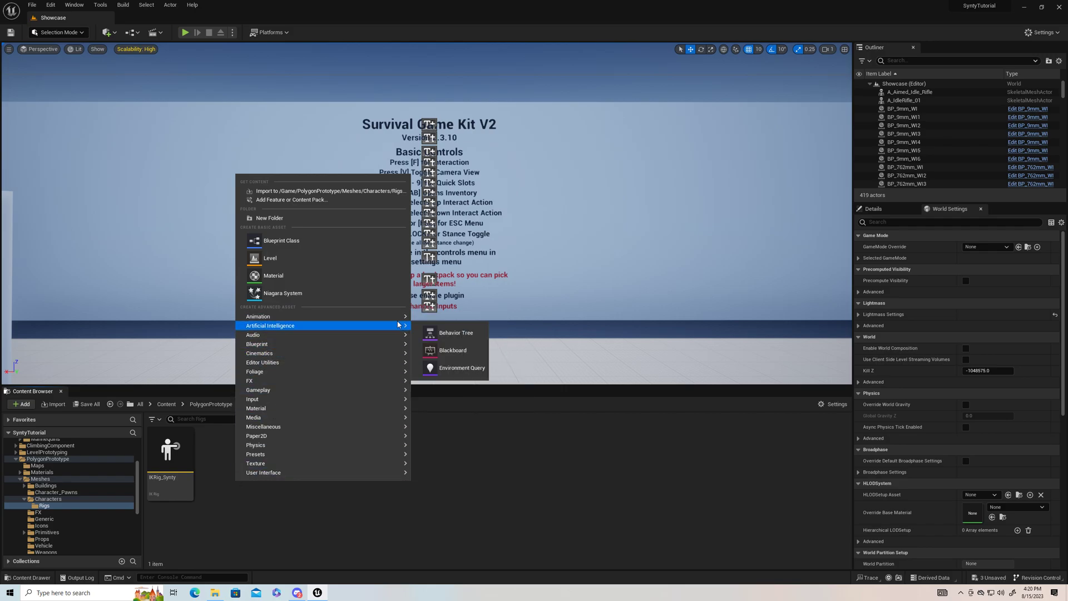
{"action": "mouse_move", "coordinate": [445, 484]}
{"action": "left_click", "coordinate": [543, 492]}
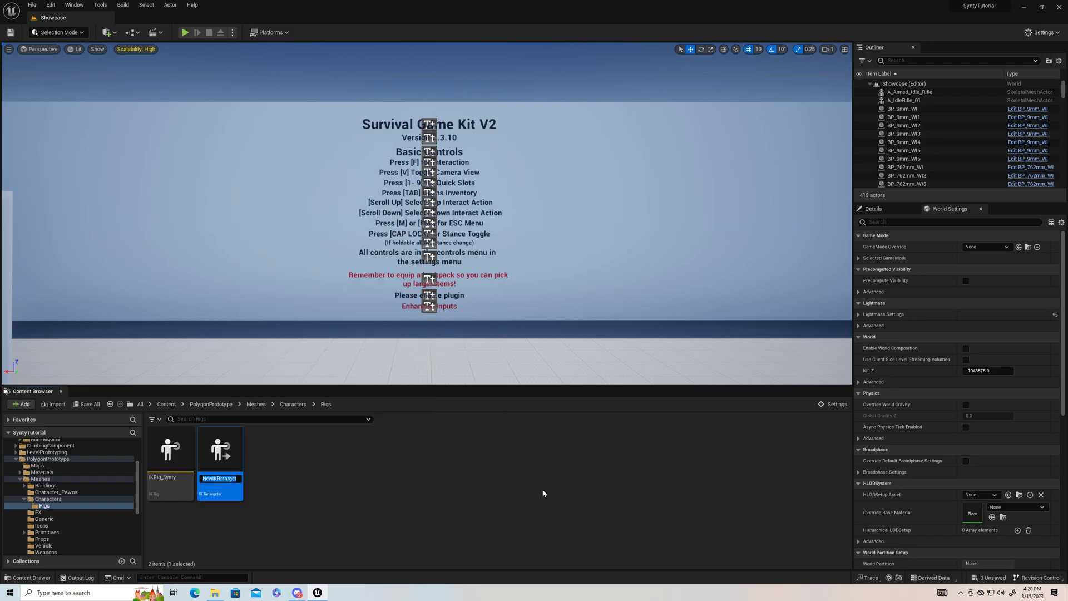
{"action": "type", "text": "RTG_Synty"}
{"action": "key", "text": "Return"}
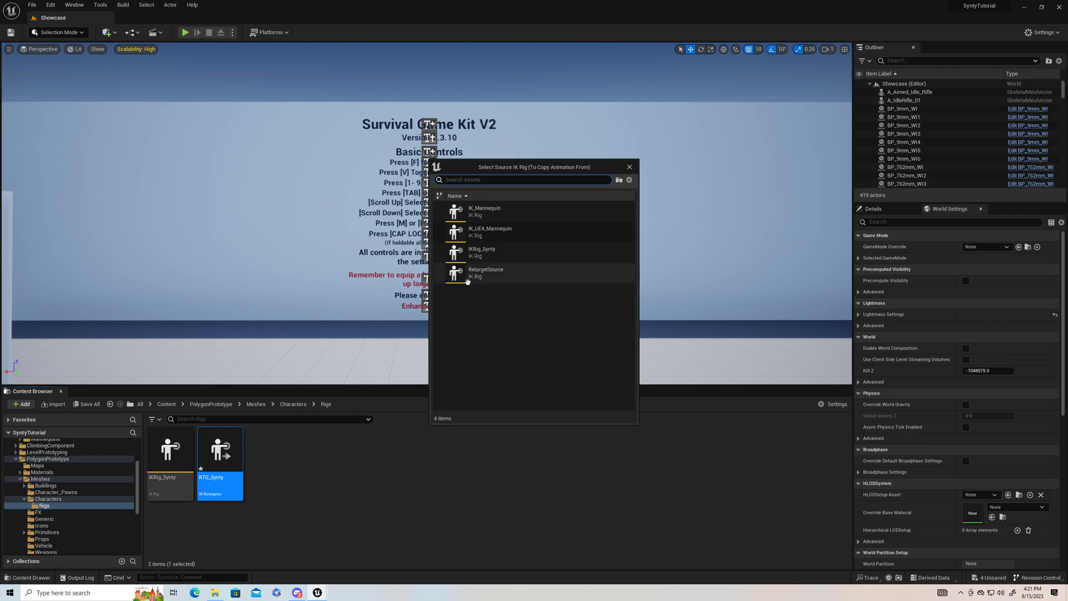
{"action": "left_click", "coordinate": [483, 233]}
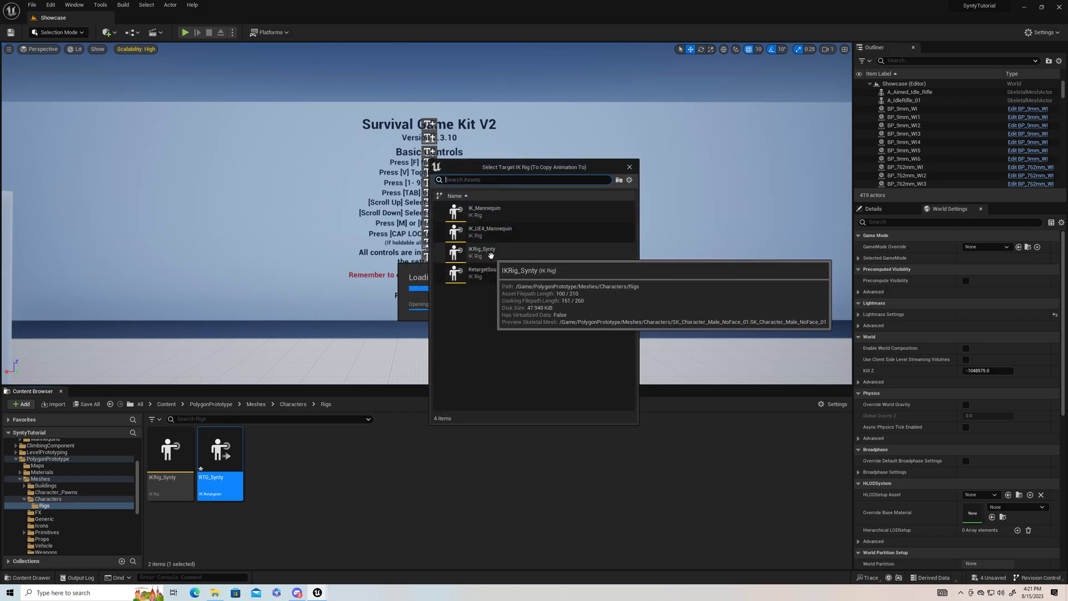
{"action": "left_click", "coordinate": [491, 255]}
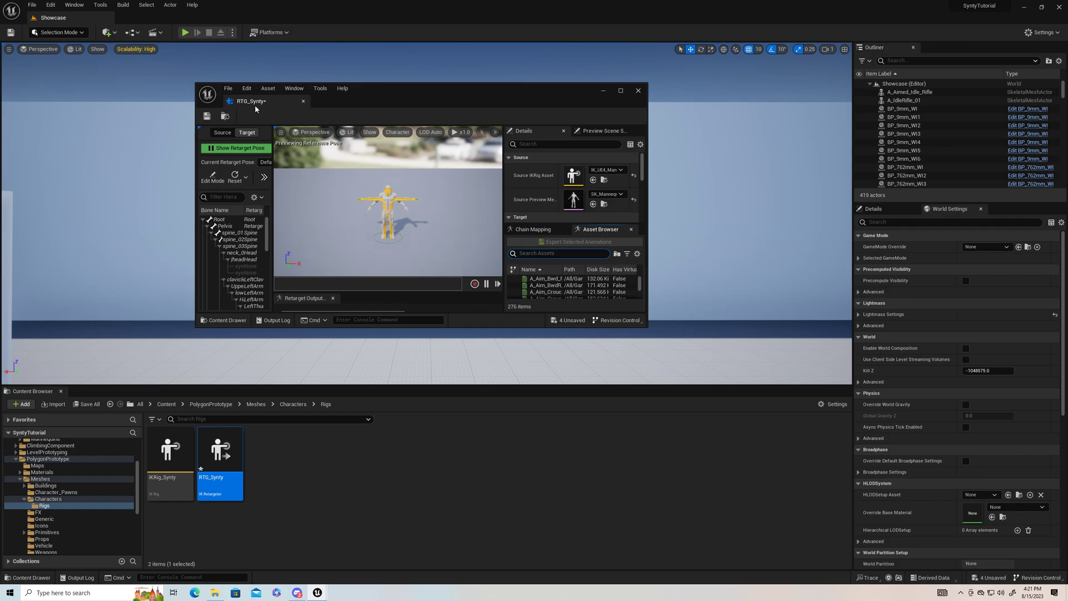
With the RTG_Synty editor docked in the main window, set the target mesh's X offset to 150 and turn off Debug Draw.
{"action": "left_click_drag", "start_coordinate": [262, 104], "coordinate": [139, 17]}
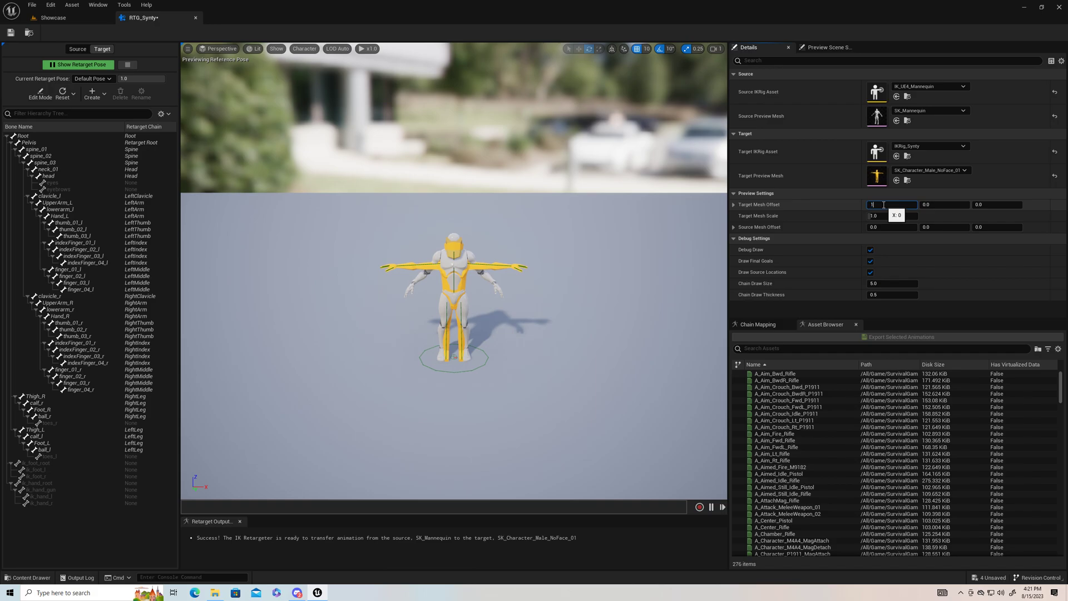
{"action": "key", "text": "Return"}
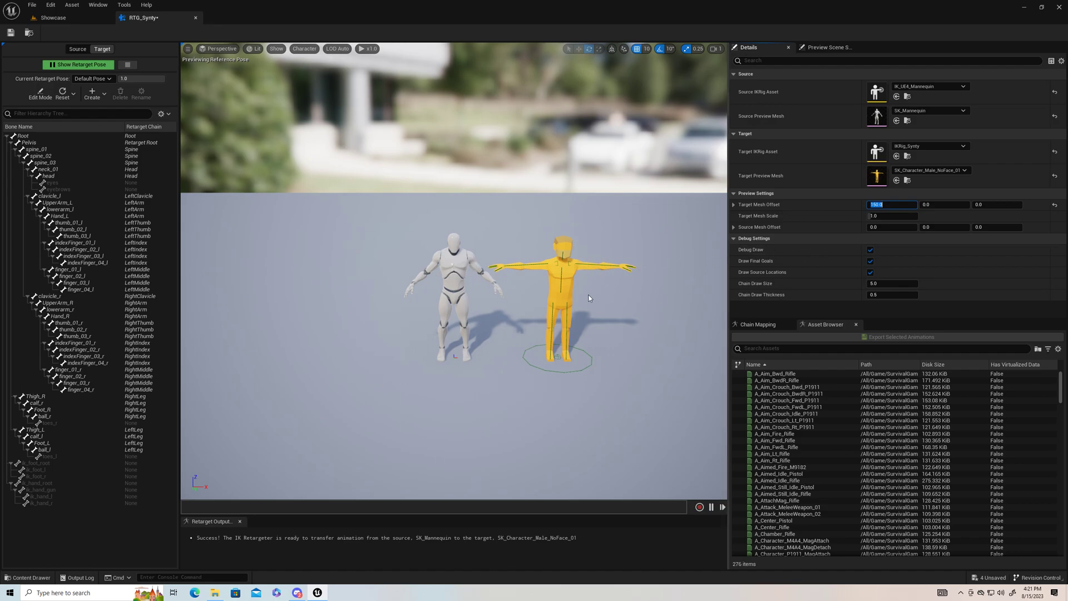
{"action": "left_click", "coordinate": [871, 250]}
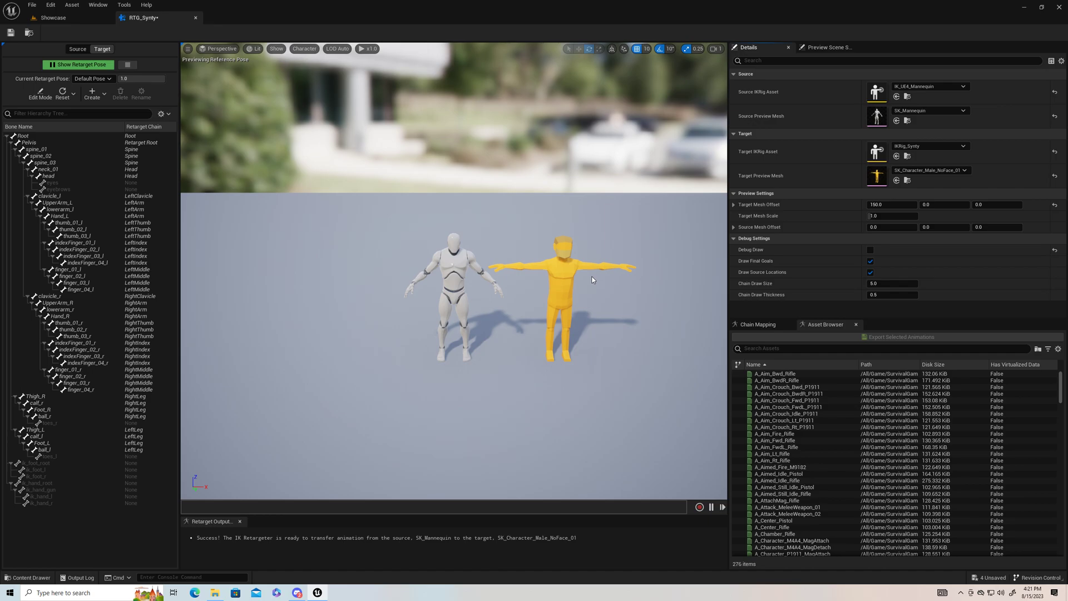
Set the target mesh's X offset to 0 and its scale to 1.03 to match the source mannequin.
{"action": "left_click", "coordinate": [888, 205]}
{"action": "type", "text": "0"}
{"action": "key", "text": "Return"}
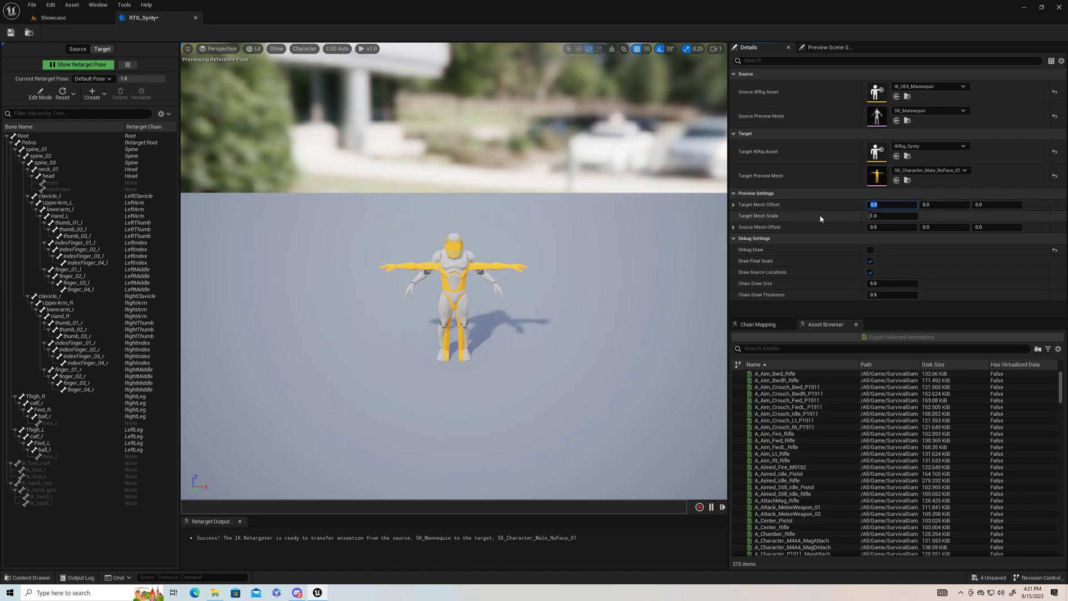
{"action": "left_click", "coordinate": [877, 215]}
{"action": "type", "text": "1"}
{"action": "key", "text": "Return"}
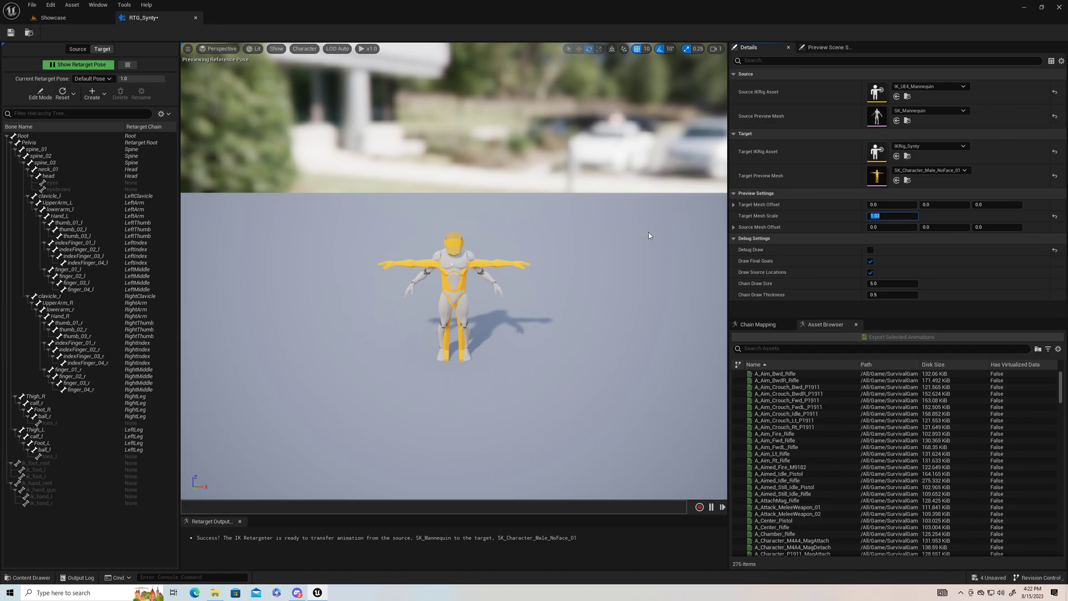
Enable retarget pose editing and rotate UpperArm_L and UpperArm_R downward about Z to match the mannequin's arm pose.
{"action": "left_click", "coordinate": [613, 263]}
{"action": "mouse_move", "coordinate": [485, 296]}
{"action": "right_mouse_down"}
{"action": "mouse_move", "coordinate": [390, 296]}
{"action": "mouse_move", "coordinate": [512, 296]}
{"action": "mouse_move", "coordinate": [485, 296]}
{"action": "right_mouse_up"}
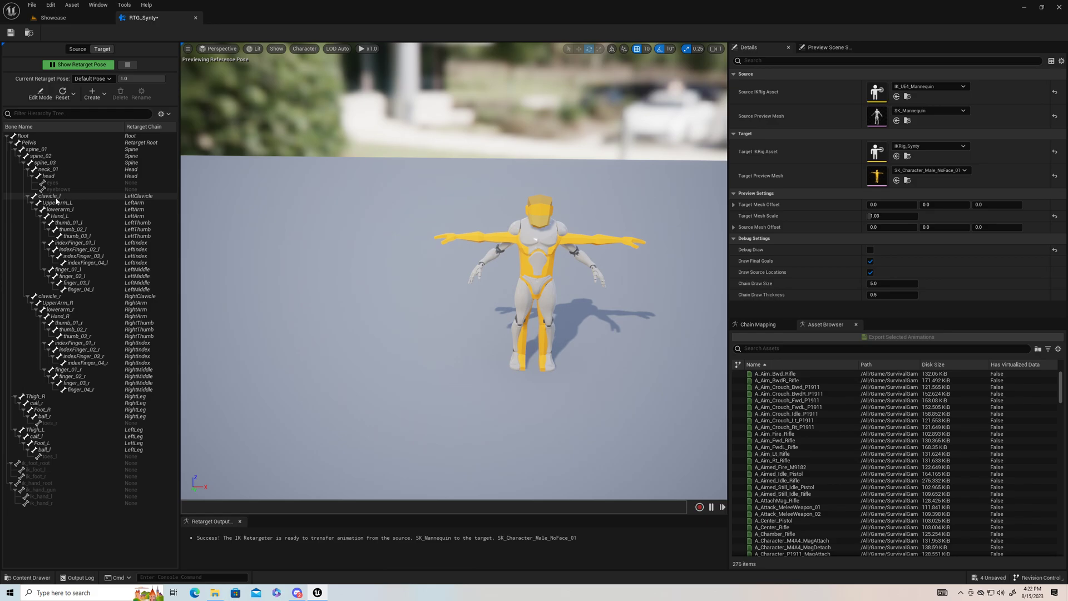
{"action": "left_click", "coordinate": [58, 203]}
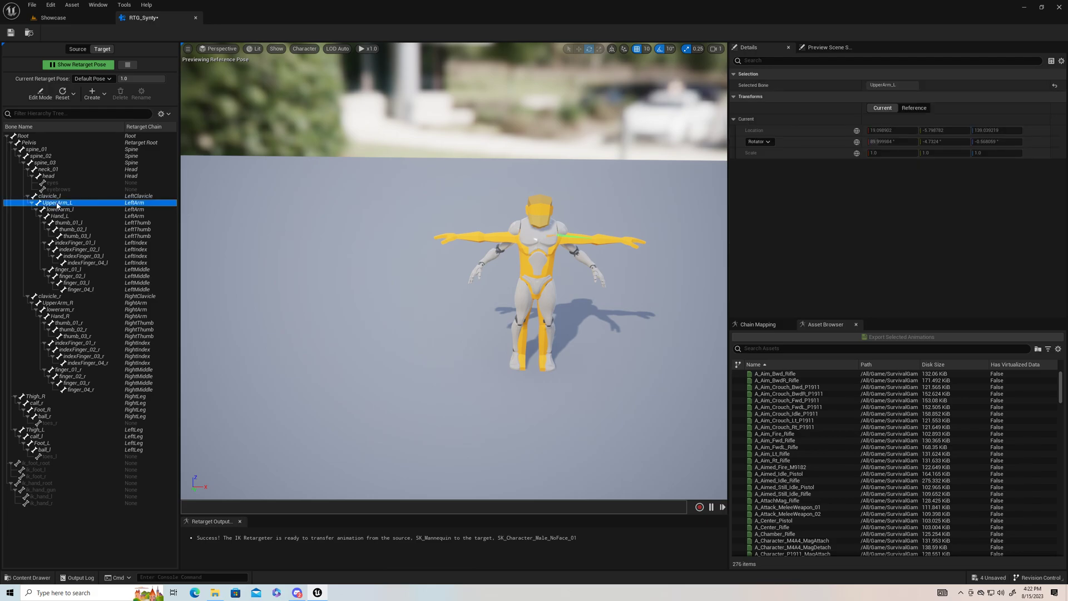
{"action": "left_click", "coordinate": [71, 303], "text": "ctrl"}
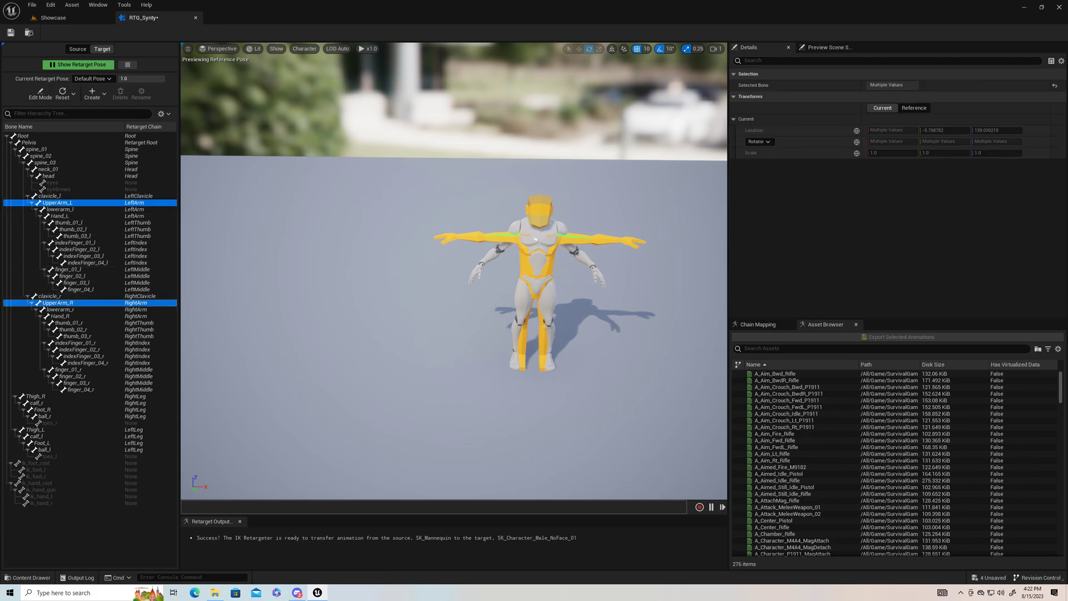
{"action": "left_click", "coordinate": [232, 217]}
{"action": "left_click", "coordinate": [41, 94]}
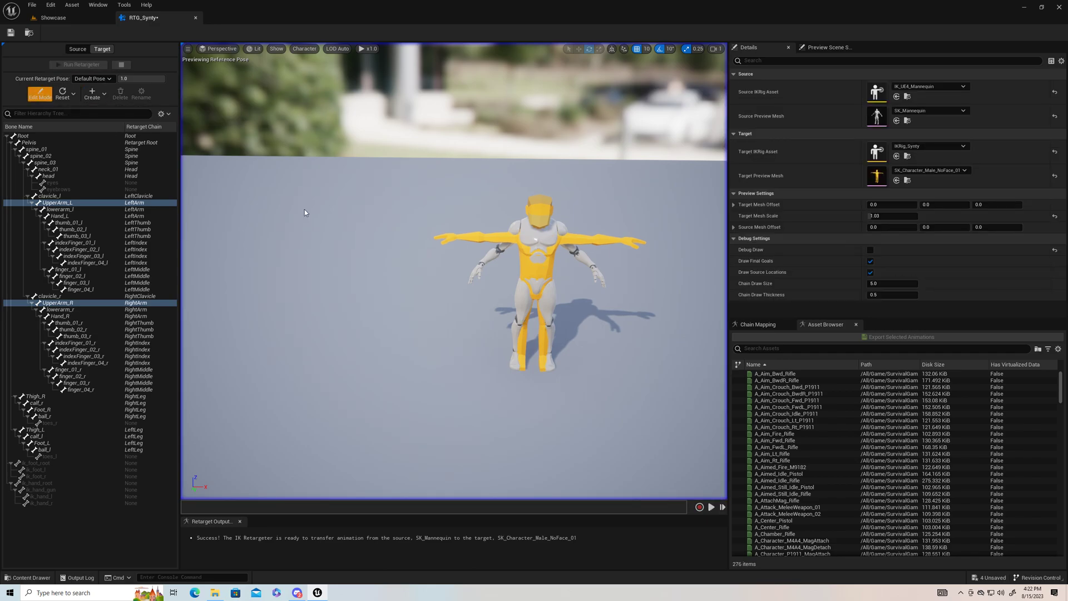
{"action": "left_click", "coordinate": [64, 202]}
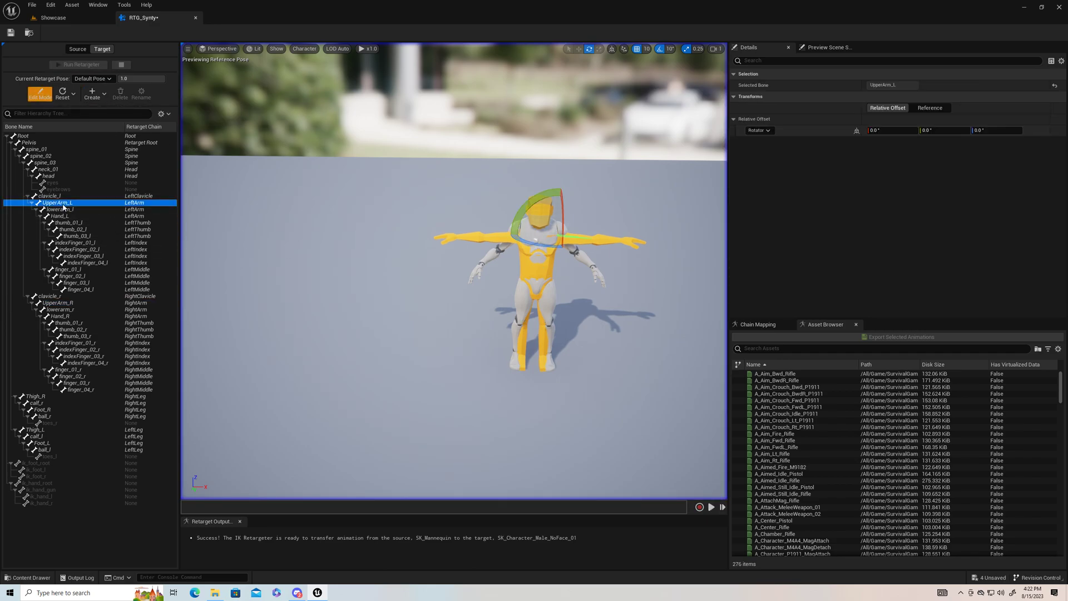
{"action": "left_click", "coordinate": [71, 303], "text": "ctrl"}
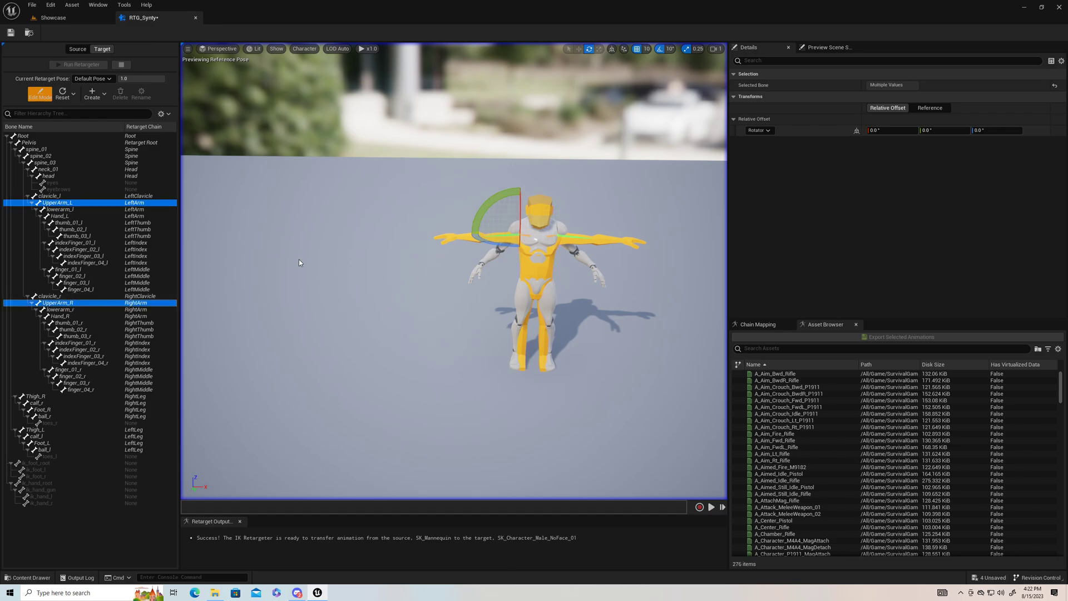
{"action": "mouse_move", "coordinate": [489, 210]}
{"action": "left_mouse_down"}
{"action": "mouse_move", "coordinate": [501, 222]}
{"action": "mouse_move", "coordinate": [479, 202]}
{"action": "mouse_move", "coordinate": [515, 237]}
{"action": "mouse_move", "coordinate": [479, 208]}
{"action": "left_mouse_up"}
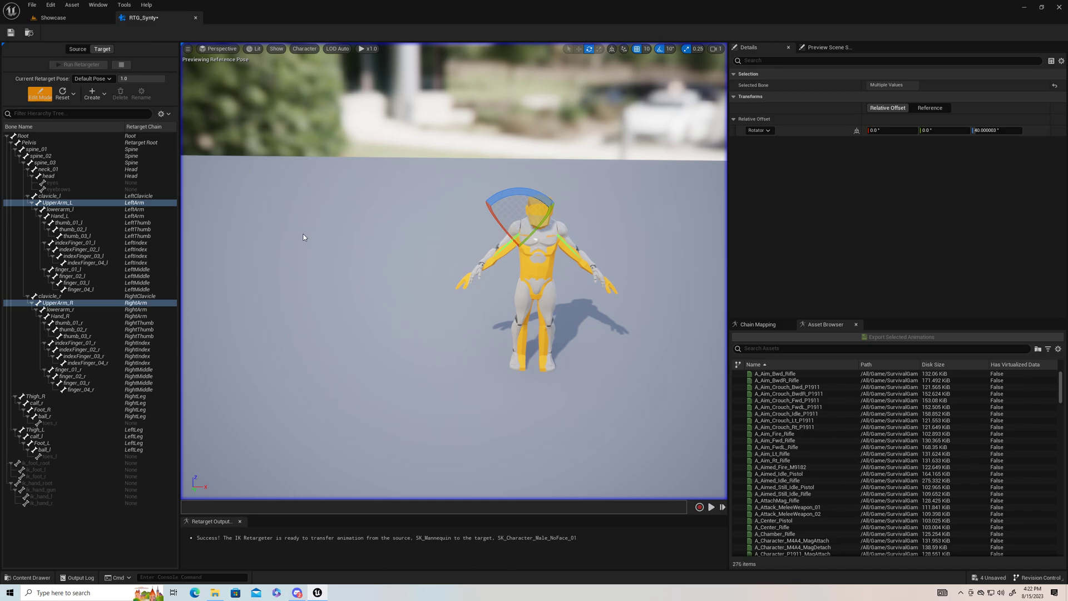
{"action": "left_click", "coordinate": [415, 247]}
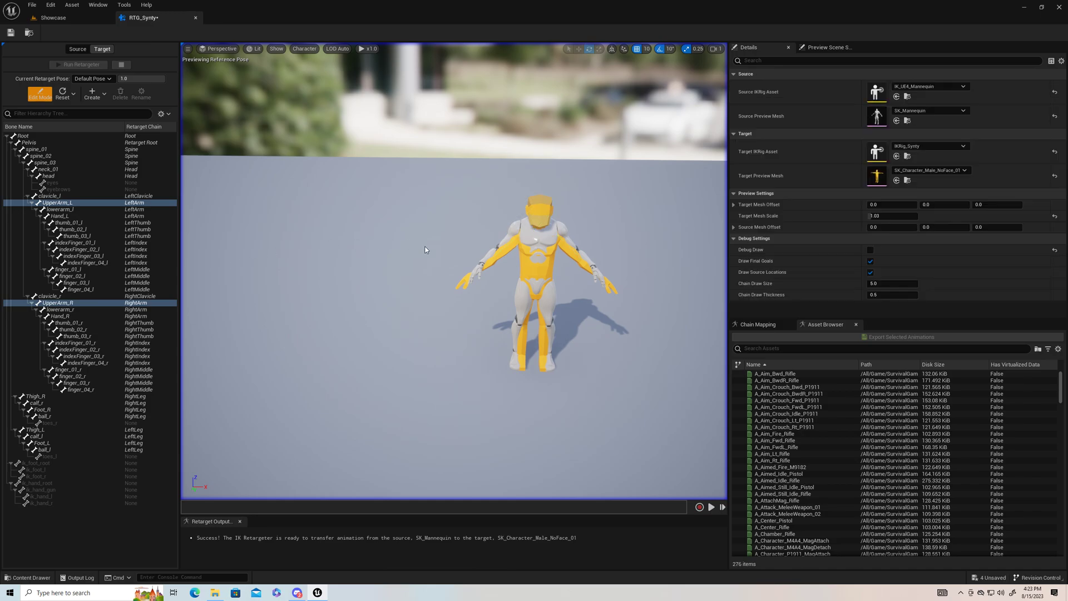
Rotate lowerarm_l and lowerarm_r 30° about Y to align the forearms with the mannequin's.
{"action": "right_click_drag", "start_coordinate": [480, 247], "coordinate": [651, 294]}
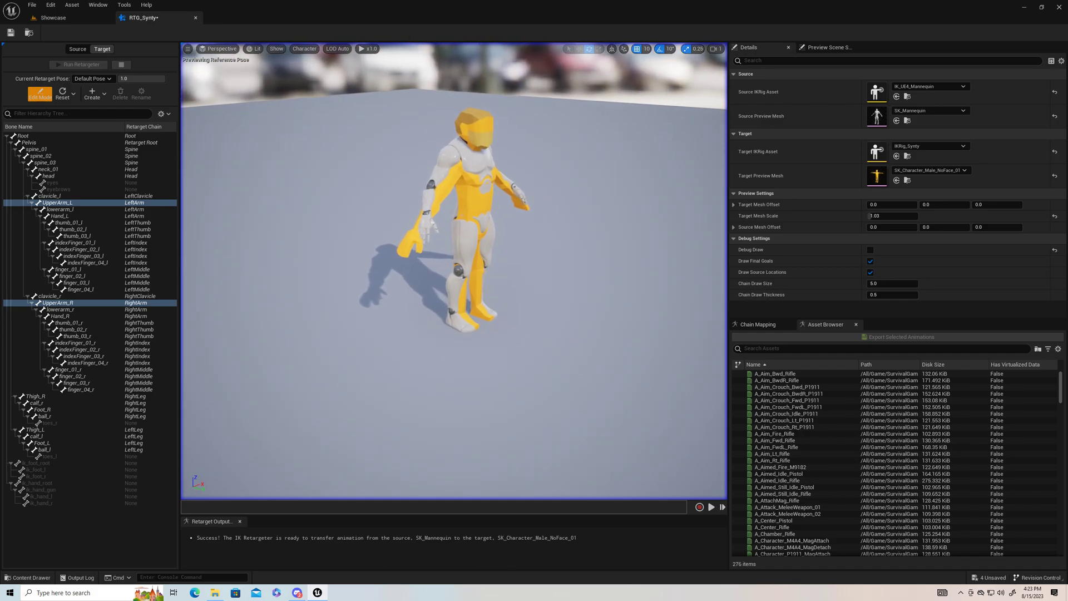
{"action": "left_click", "coordinate": [69, 210]}
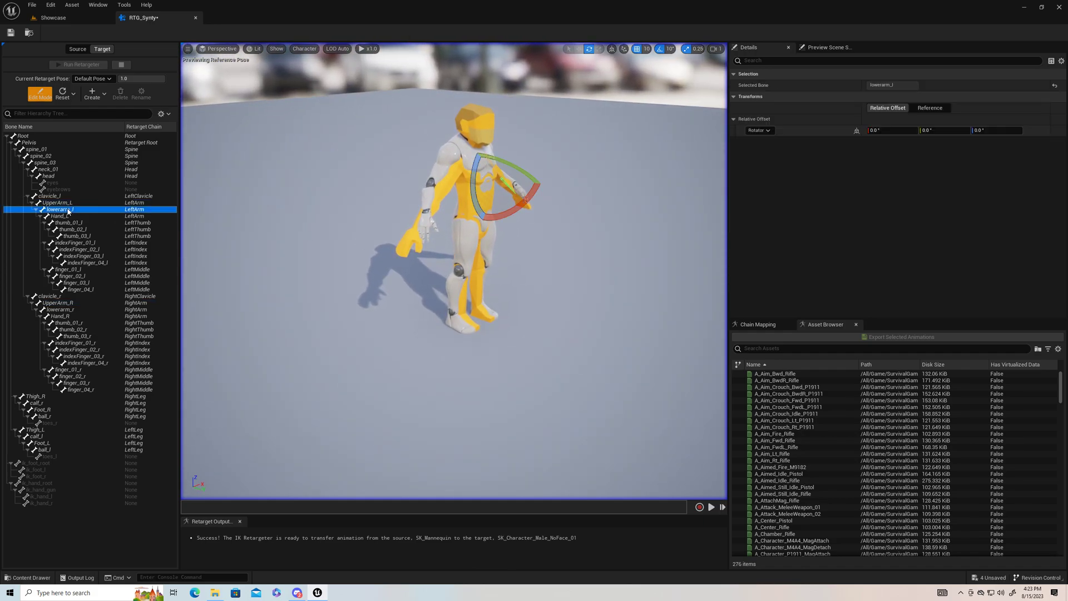
{"action": "left_click", "coordinate": [65, 310], "text": "ctrl"}
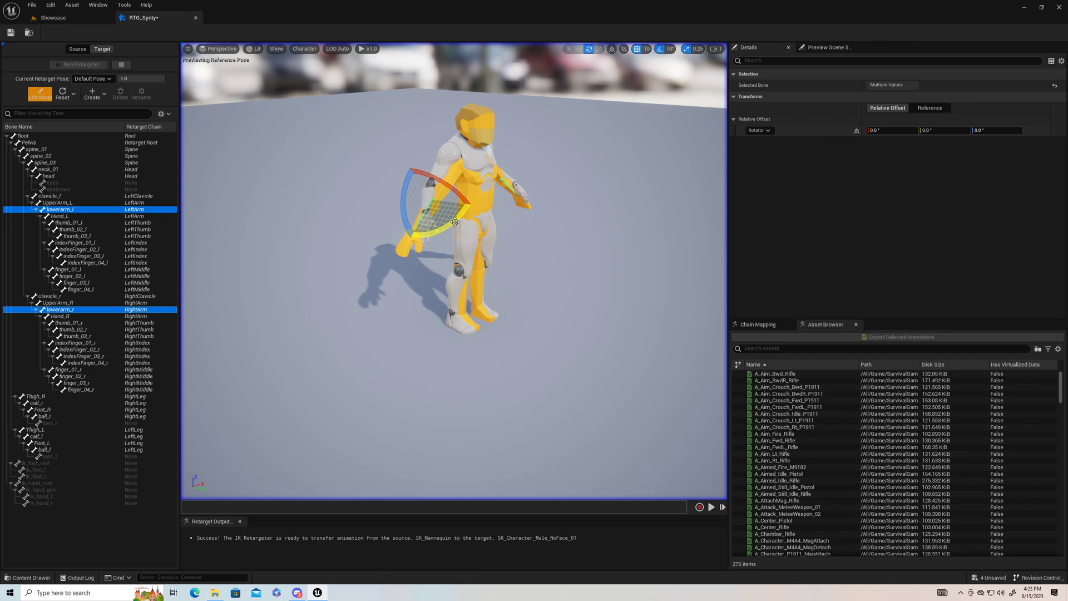
{"action": "left_click_drag", "start_coordinate": [455, 222], "coordinate": [464, 246]}
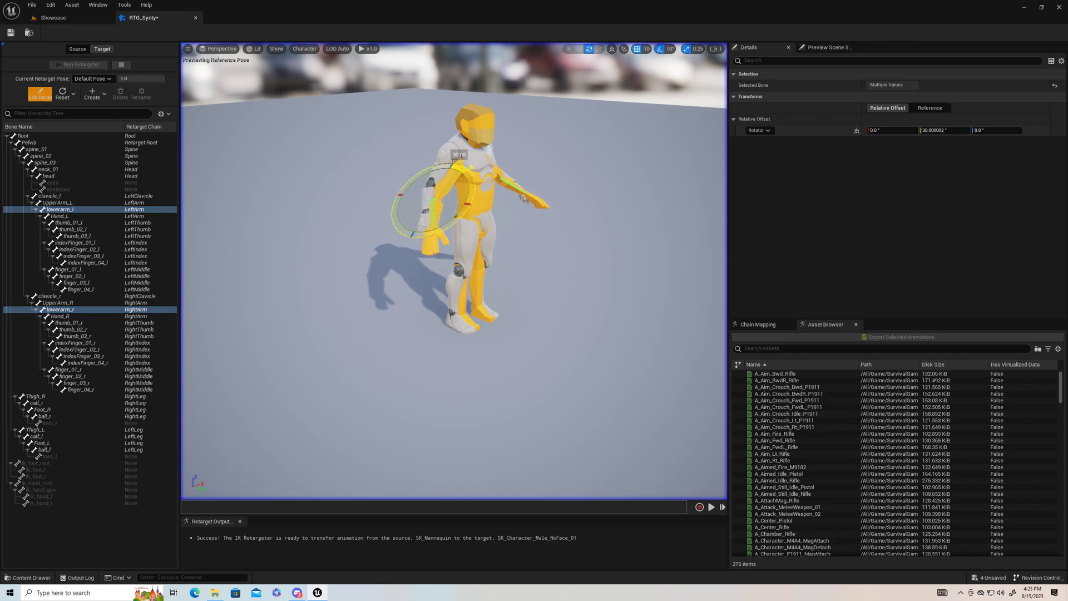
Rotate the Hand_L and Hand_R bones 10° about Z to line up with the mannequin's hands.
{"action": "key", "text": "d"}
{"action": "right_click_drag", "start_coordinate": [471, 259], "coordinate": [337, 250]}
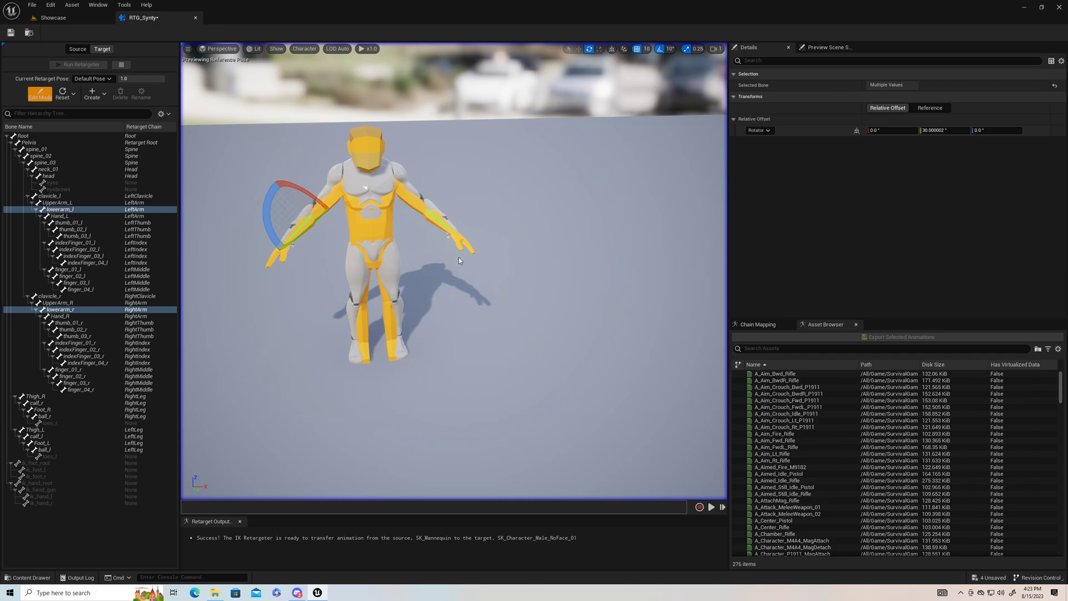
{"action": "left_click", "coordinate": [62, 216]}
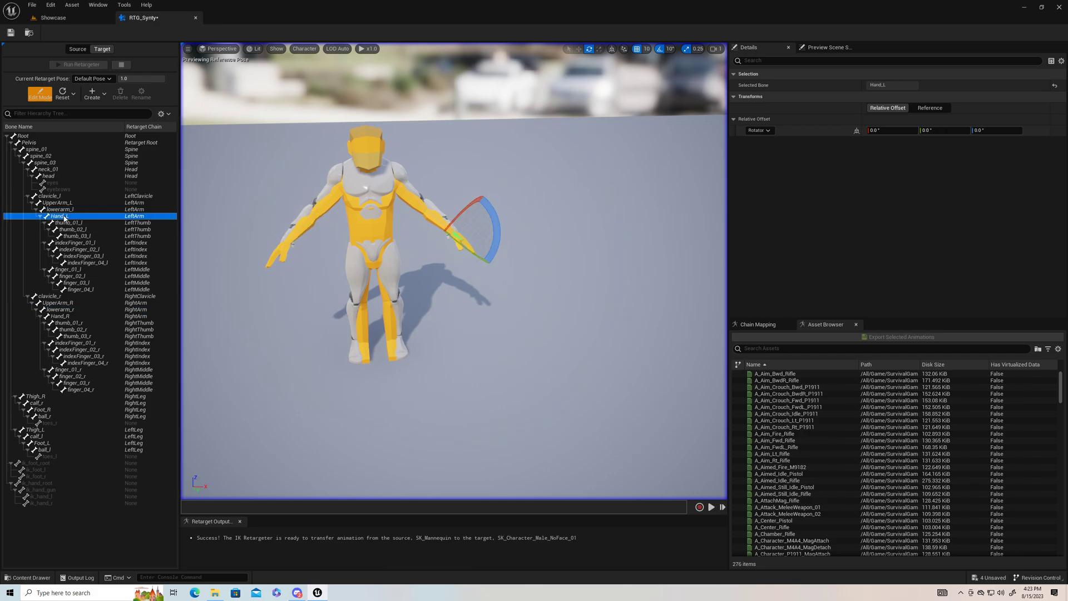
{"action": "left_click", "coordinate": [61, 316], "text": "ctrl"}
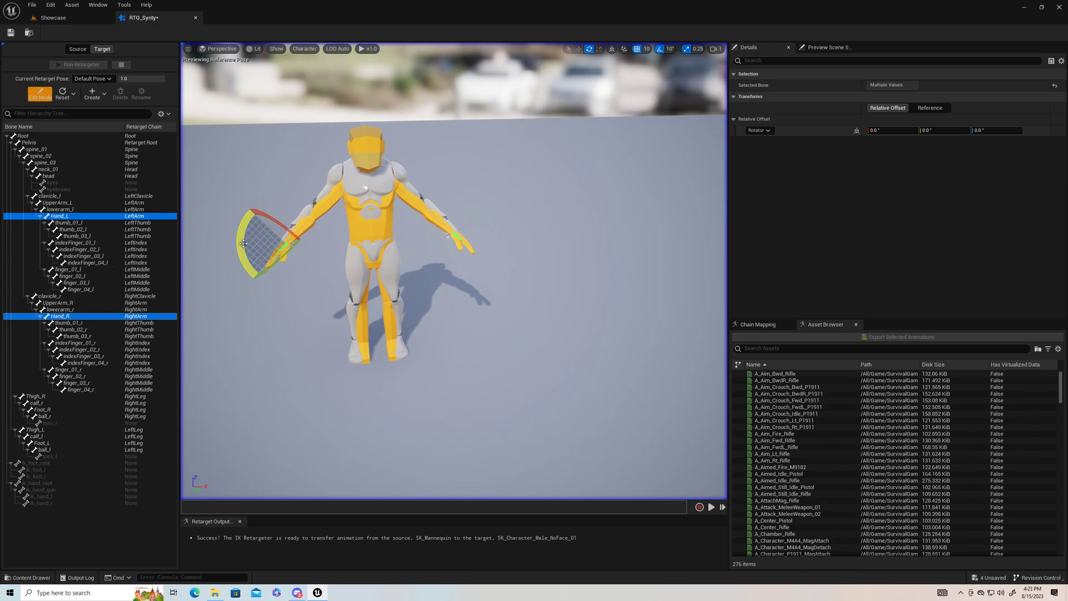
{"action": "left_click_drag", "start_coordinate": [243, 243], "coordinate": [244, 247]}
{"action": "left_click_drag", "start_coordinate": [318, 207], "coordinate": [321, 210]}
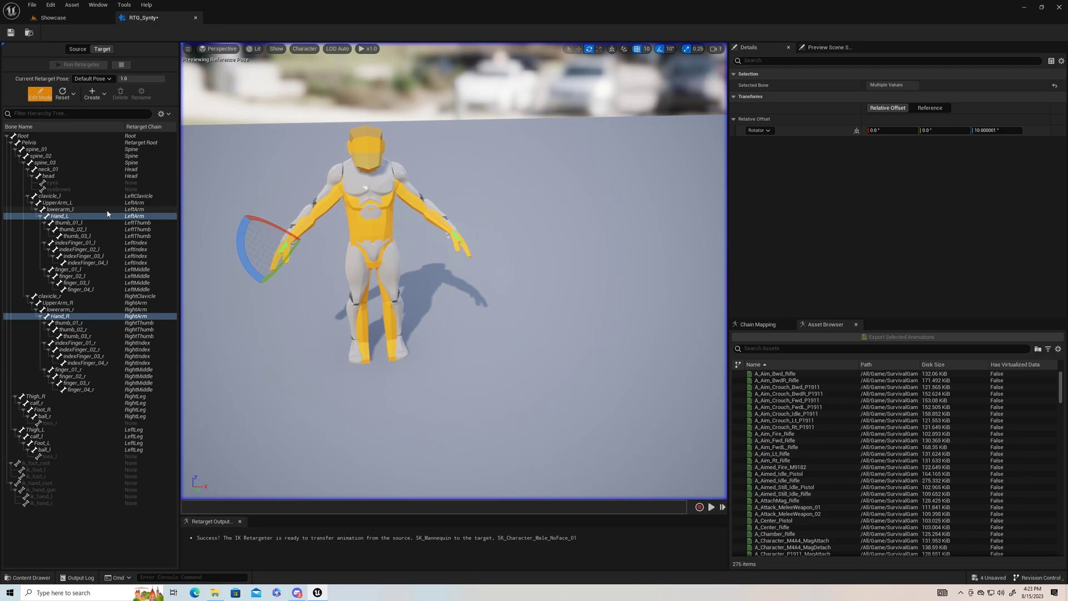
Twist lowerarm_l and lowerarm_r by setting their X rotation offset to 20°.
{"action": "left_click", "coordinate": [61, 211]}
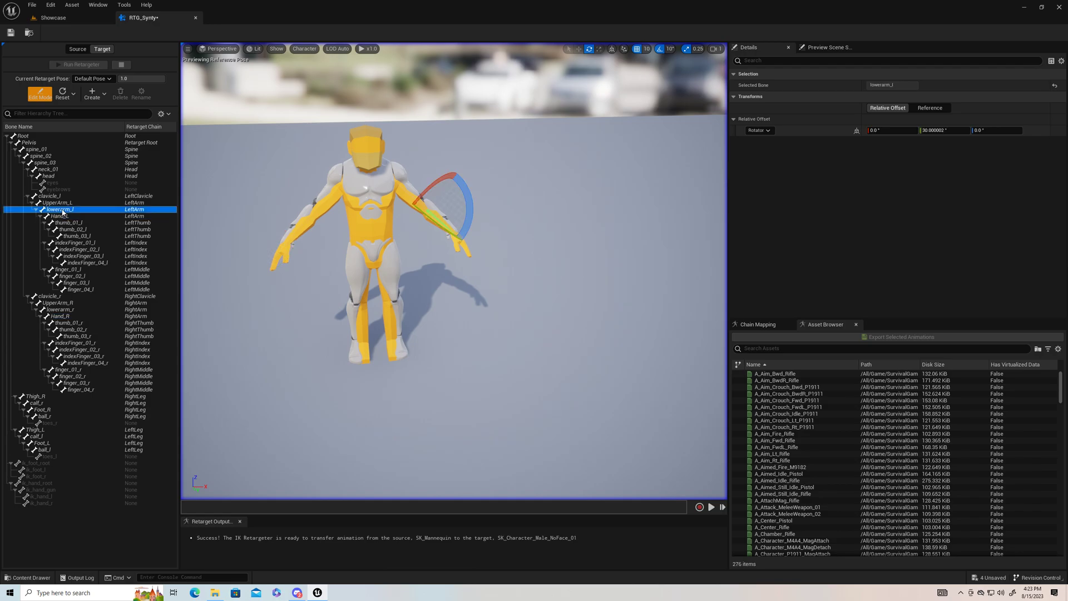
{"action": "left_click", "coordinate": [62, 310], "text": "ctrl"}
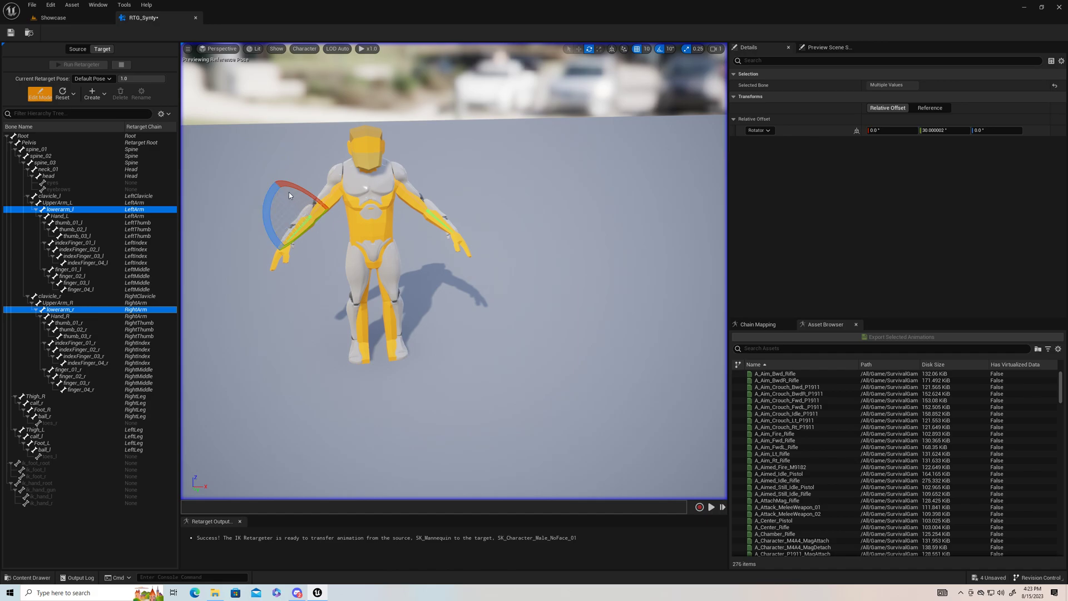
{"action": "left_click_drag", "start_coordinate": [298, 187], "coordinate": [286, 231]}
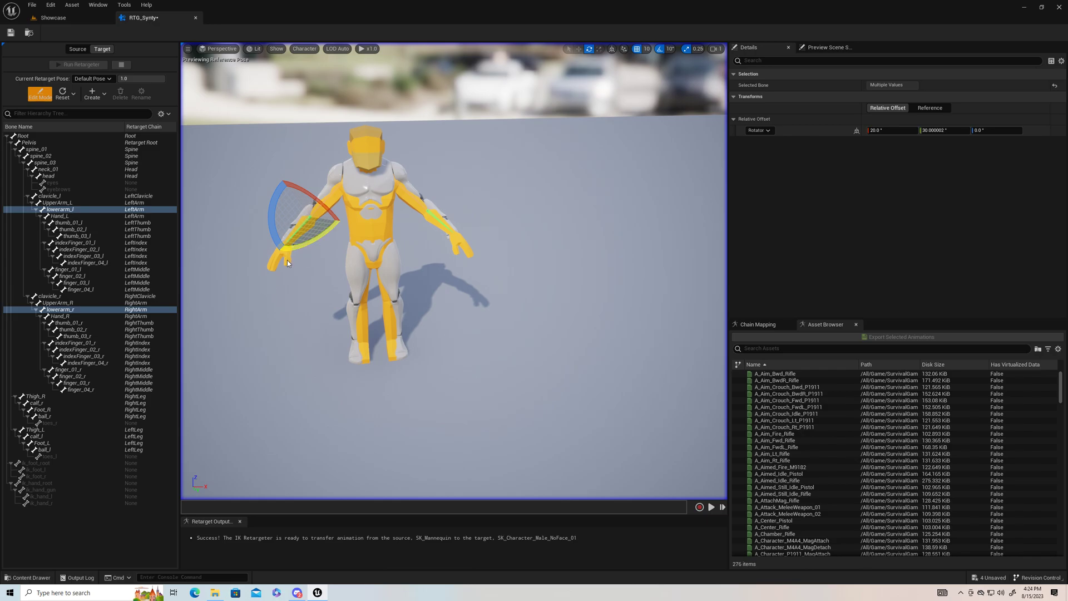
Reduce rotation snapping to 5° and rotate Thigh_R and Thigh_L by -5° about Z to spread the legs.
{"action": "mouse_move", "coordinate": [305, 309]}
{"action": "right_mouse_down"}
{"action": "mouse_move", "coordinate": [271, 309]}
{"action": "mouse_move", "coordinate": [297, 312]}
{"action": "right_mouse_up"}
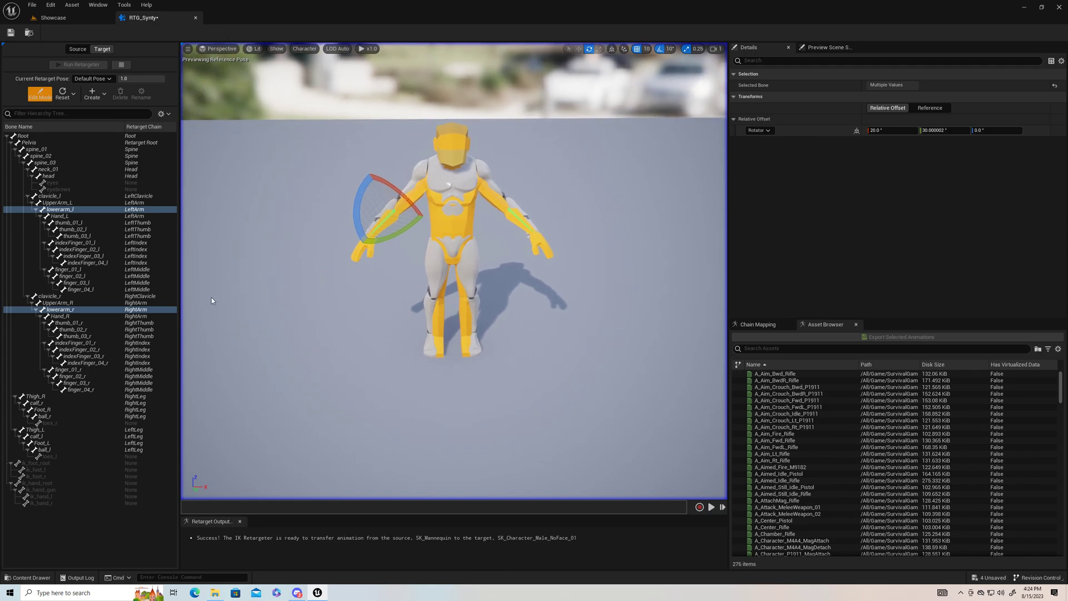
{"action": "left_click", "coordinate": [42, 397]}
{"action": "left_click", "coordinate": [36, 430], "text": "ctrl"}
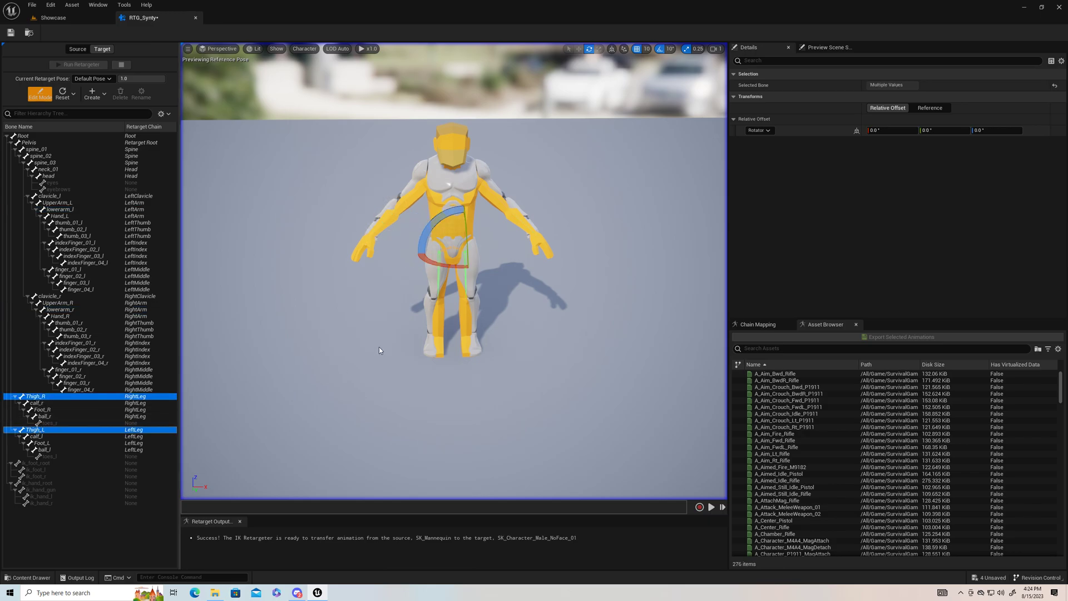
{"action": "left_click", "coordinate": [669, 49]}
{"action": "left_click", "coordinate": [684, 71]}
{"action": "left_click_drag", "start_coordinate": [445, 218], "coordinate": [441, 219]}
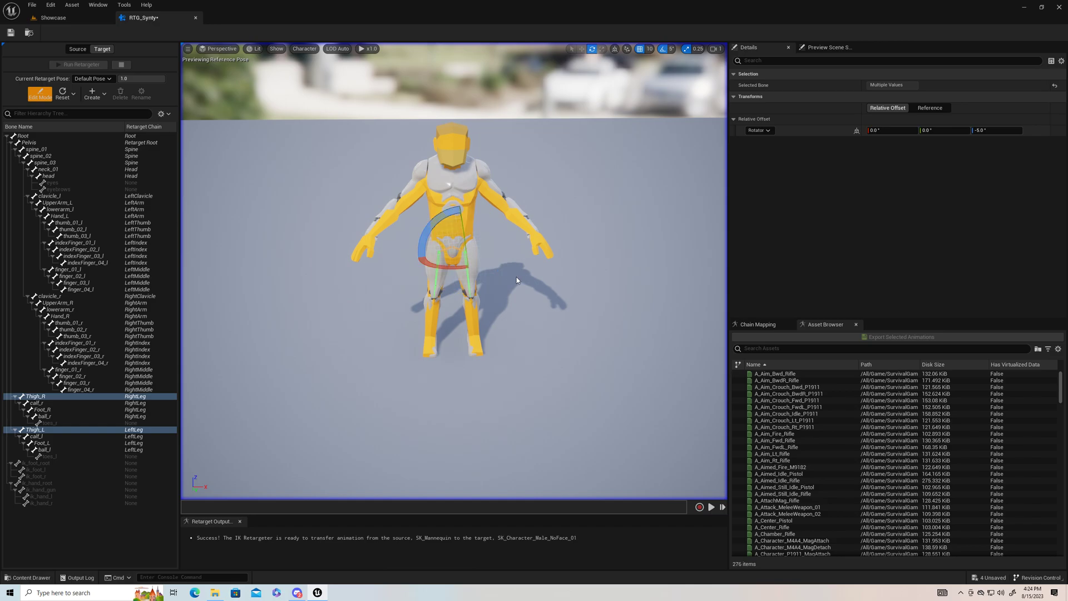
Restore rotation snapping to 10° and try rotating Foot_R and Foot_L 10° about X.
{"action": "left_click", "coordinate": [668, 49]}
{"action": "left_click", "coordinate": [682, 80]}
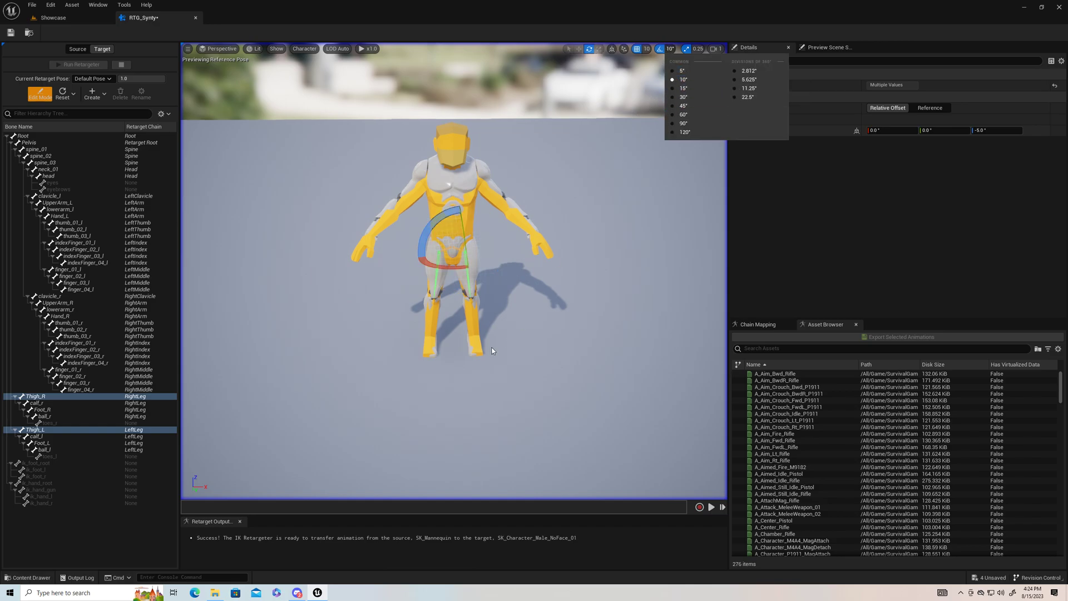
{"action": "mouse_move", "coordinate": [463, 357]}
{"action": "right_mouse_down"}
{"action": "mouse_move", "coordinate": [463, 411]}
{"action": "mouse_move", "coordinate": [463, 376]}
{"action": "right_mouse_up"}
{"action": "key", "text": "w"}
{"action": "key", "text": "w"}
{"action": "key", "text": "s"}
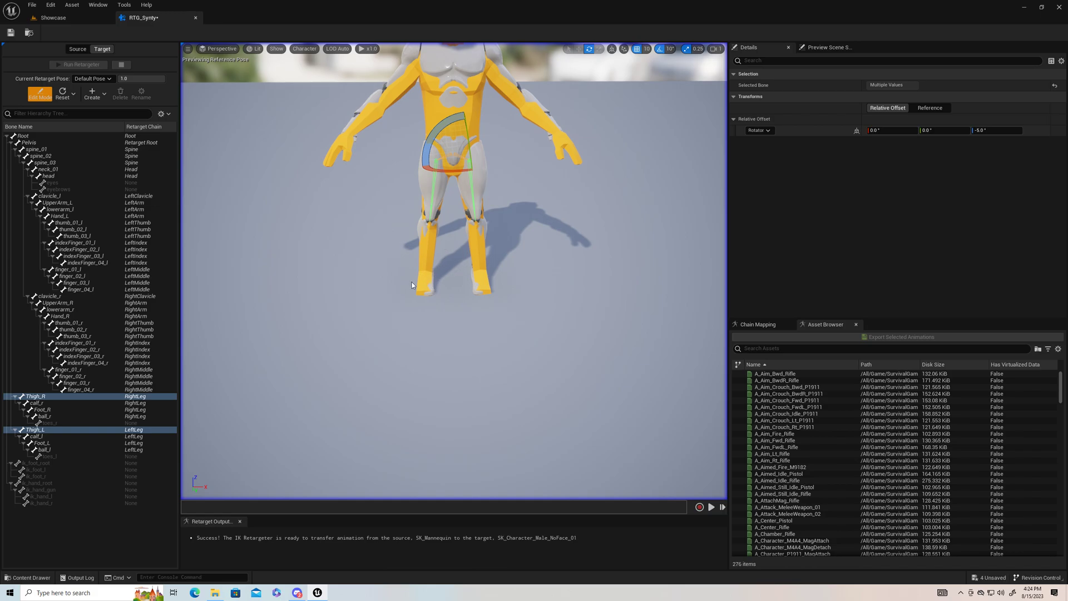
{"action": "left_click", "coordinate": [44, 409]}
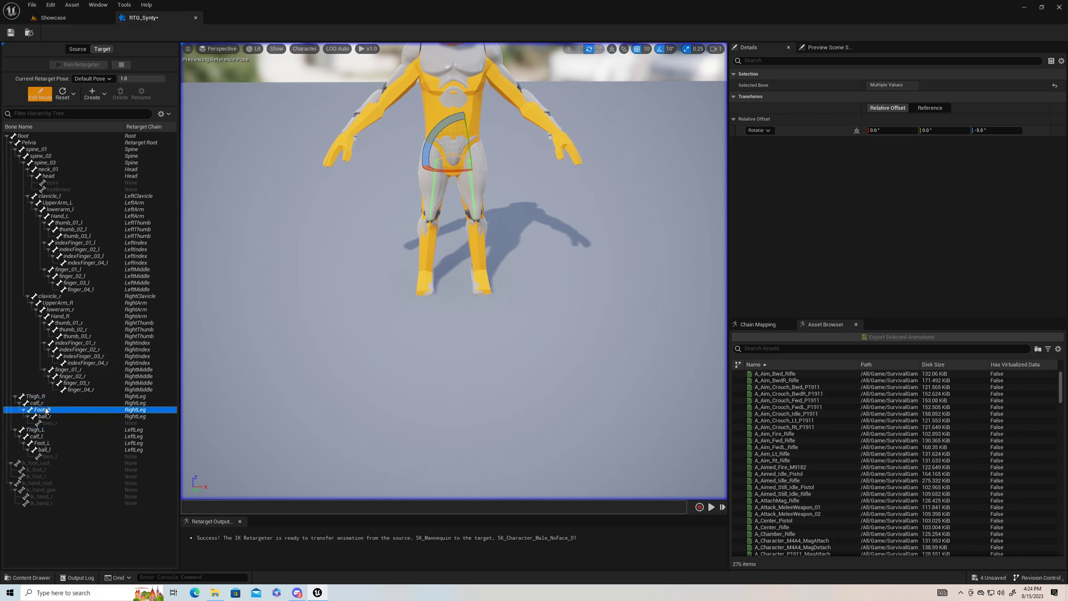
{"action": "left_click", "coordinate": [41, 443], "text": "ctrl"}
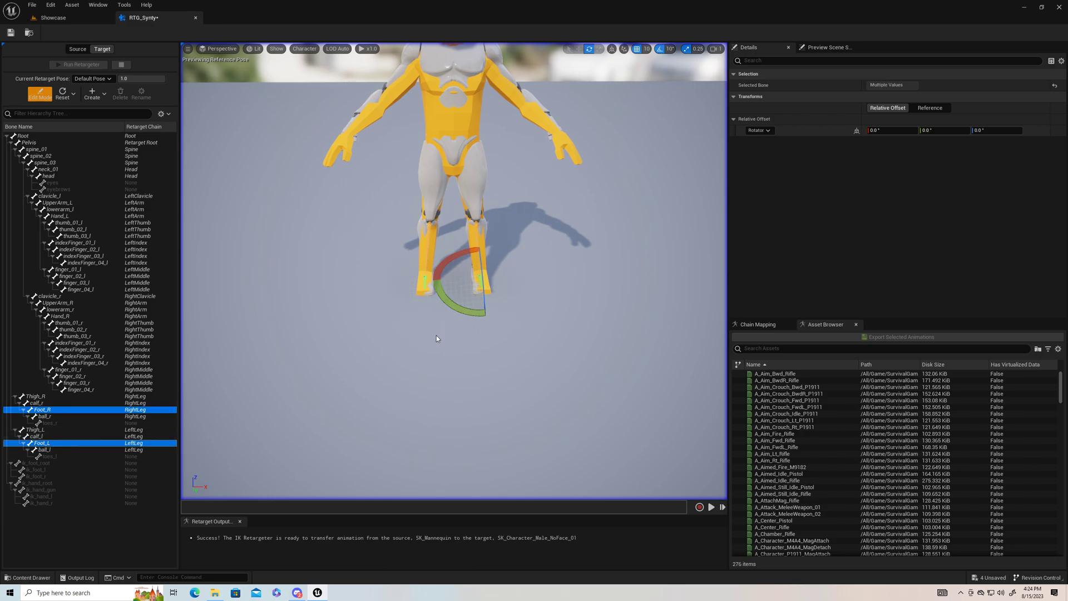
{"action": "key", "text": "w"}
{"action": "right_click_drag", "start_coordinate": [408, 432], "coordinate": [420, 426]}
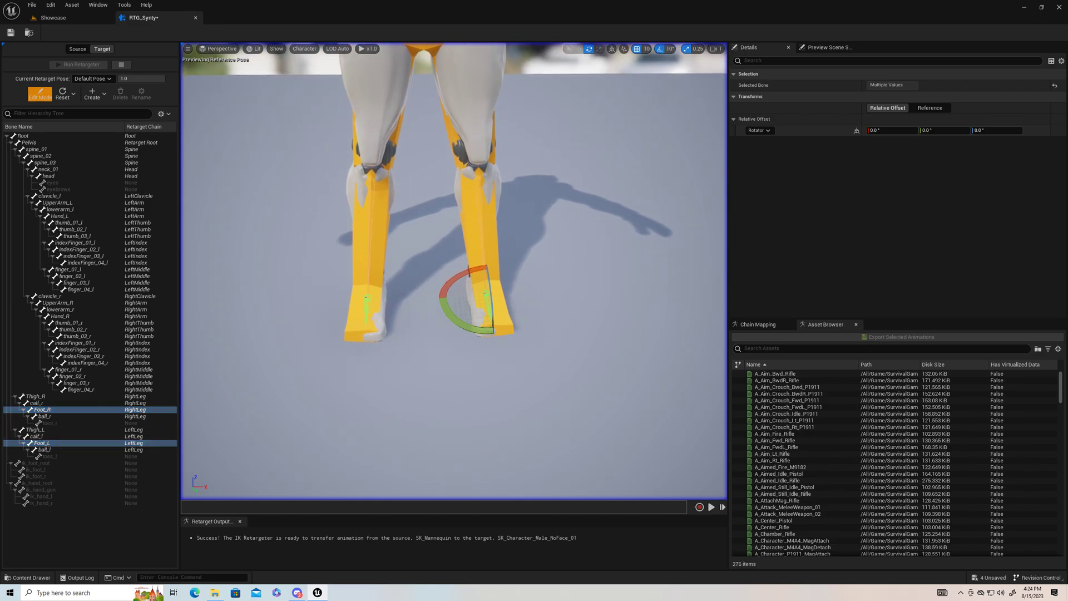
{"action": "mouse_move", "coordinate": [452, 277]}
{"action": "left_mouse_down"}
{"action": "mouse_move", "coordinate": [463, 272]}
{"action": "mouse_move", "coordinate": [452, 277]}
{"action": "left_mouse_up"}
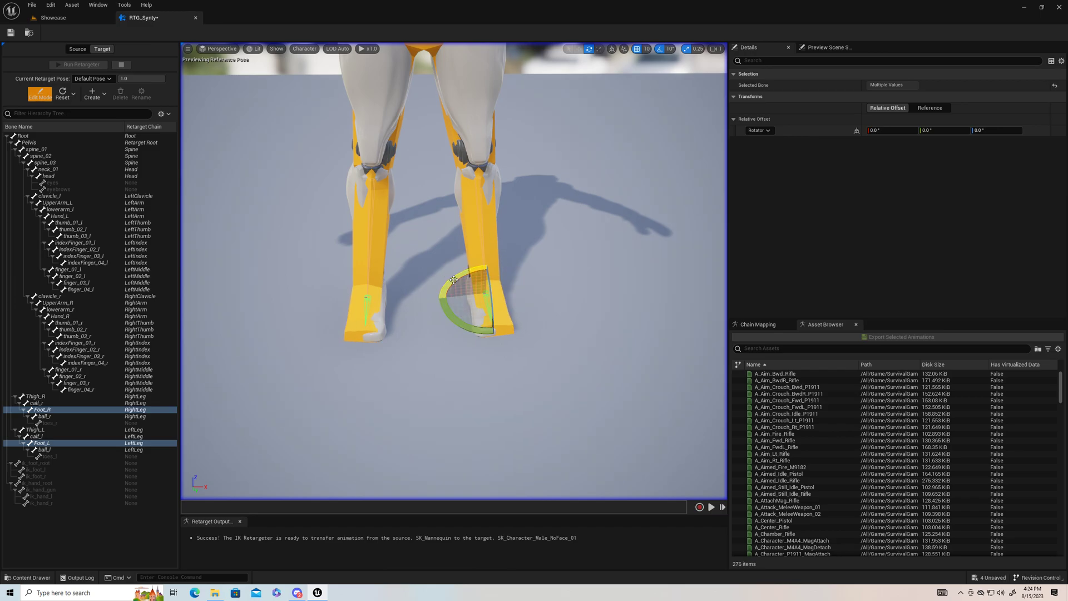
{"action": "left_click_drag", "start_coordinate": [470, 323], "coordinate": [466, 265]}
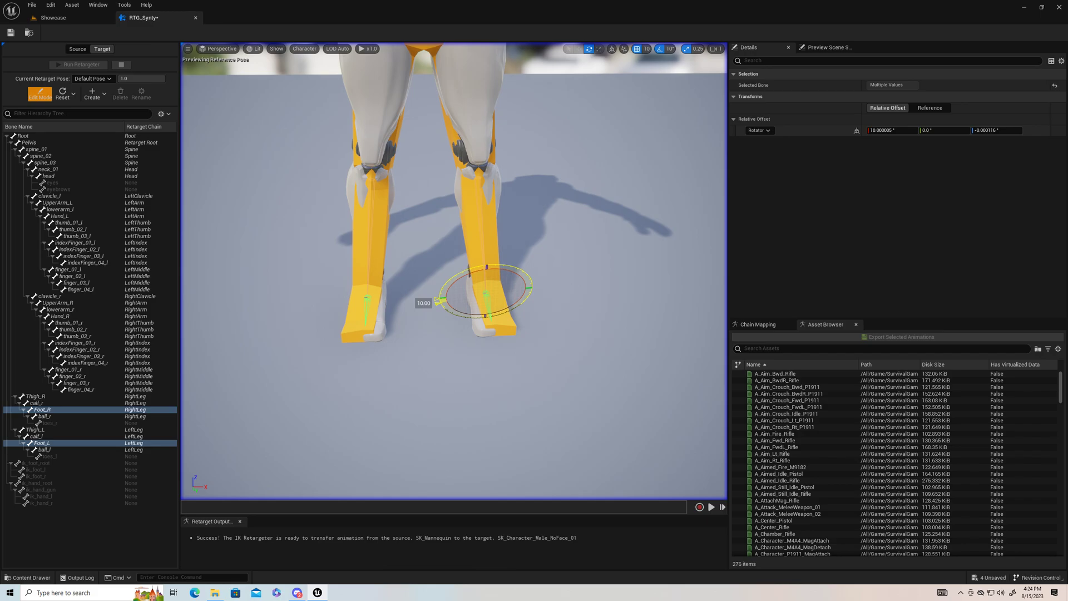
{"action": "left_click", "coordinate": [466, 272]}
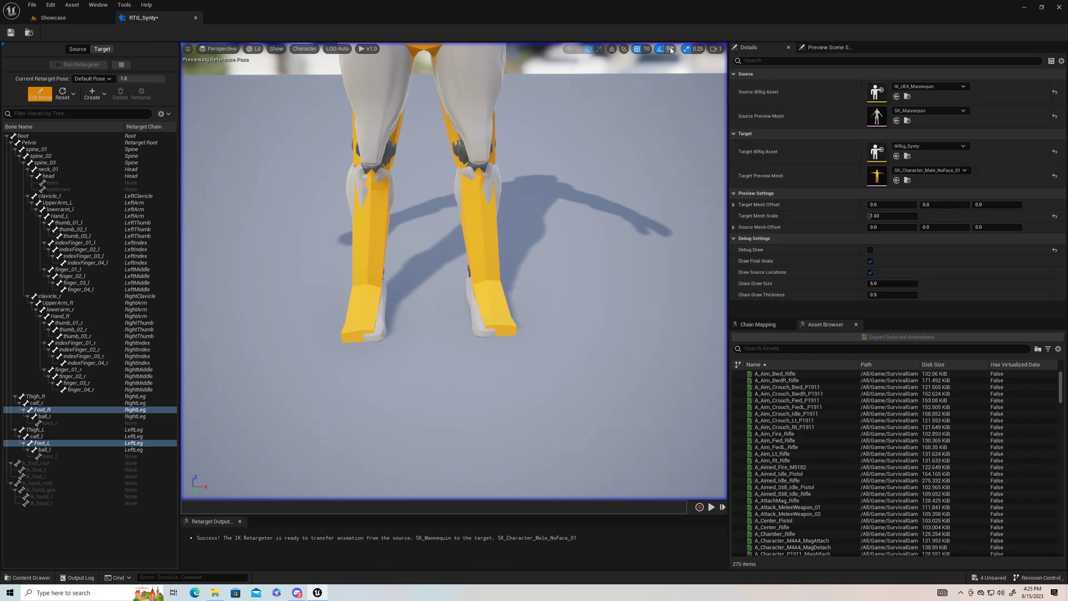
Return both foot bones' X rotation to 0°, then turn them 5° about X using 5° snapping.
{"action": "left_click", "coordinate": [55, 413]}
{"action": "left_click", "coordinate": [49, 443], "text": "ctrl"}
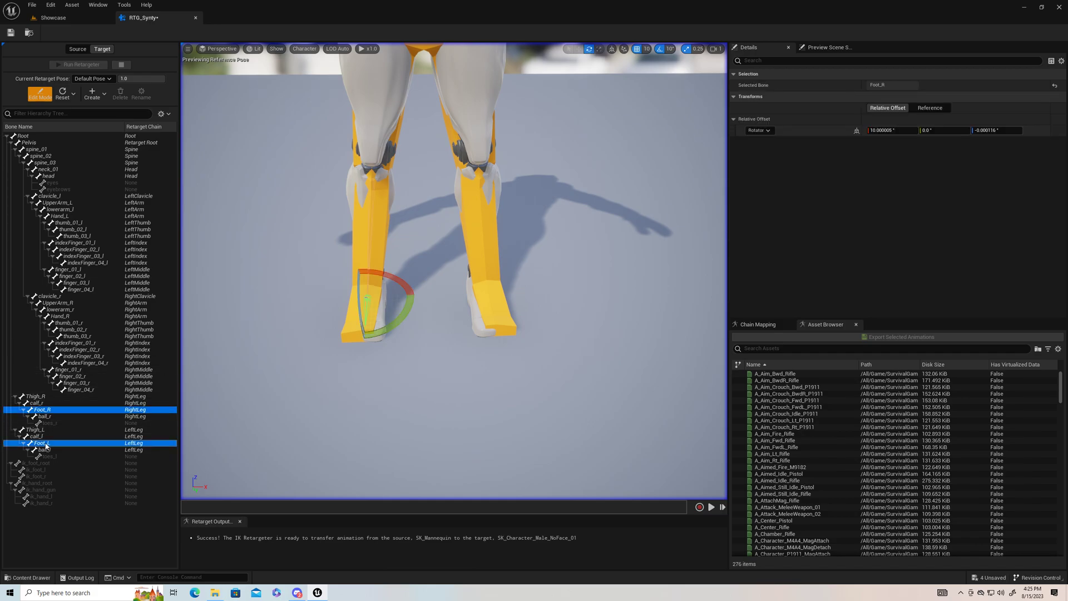
{"action": "left_click_drag", "start_coordinate": [466, 275], "coordinate": [468, 278]}
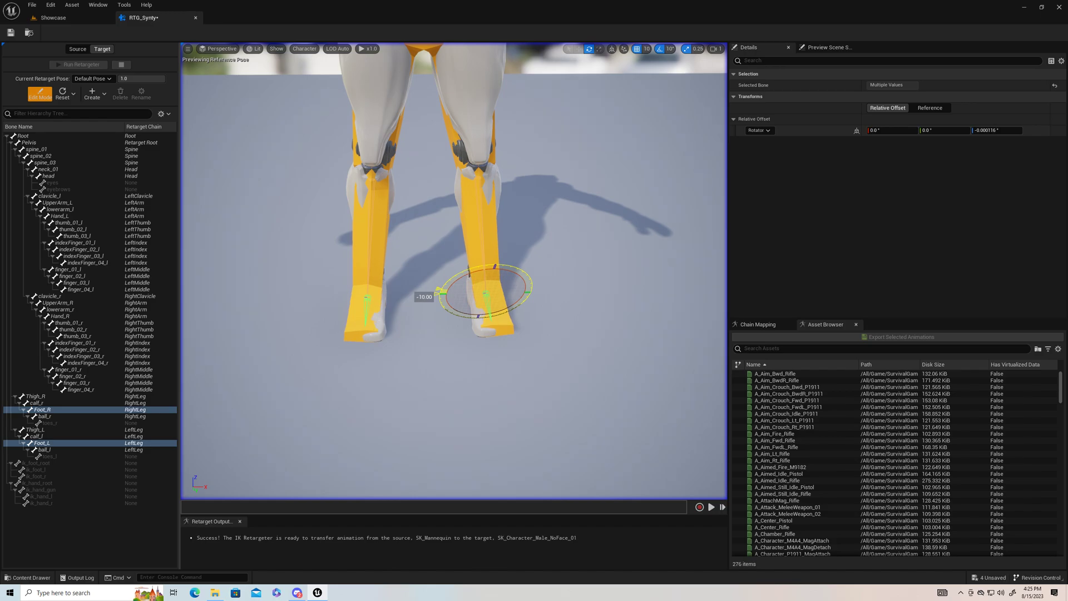
{"action": "left_click_drag", "start_coordinate": [468, 278], "coordinate": [521, 234]}
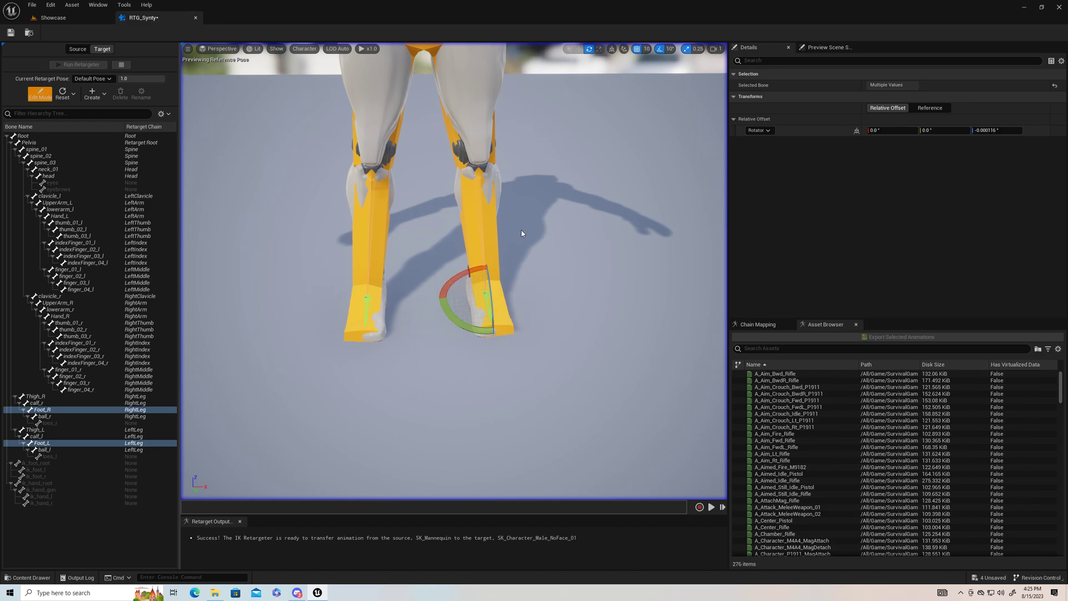
{"action": "left_click", "coordinate": [671, 50]}
{"action": "left_click", "coordinate": [684, 71]}
{"action": "left_click_drag", "start_coordinate": [468, 271], "coordinate": [459, 278]}
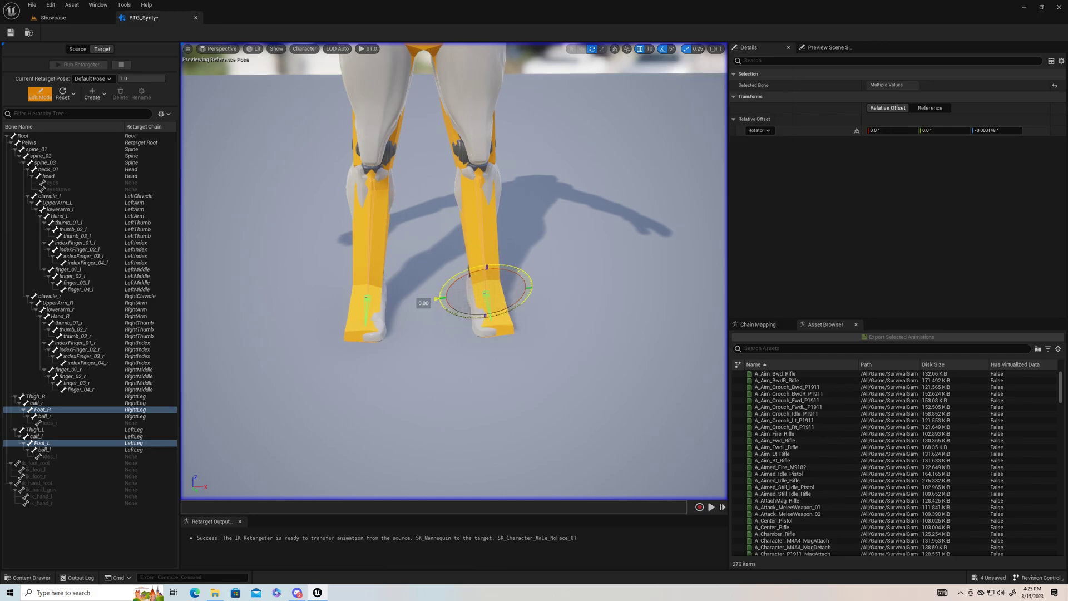
{"action": "left_click_drag", "start_coordinate": [405, 352], "coordinate": [404, 352]}
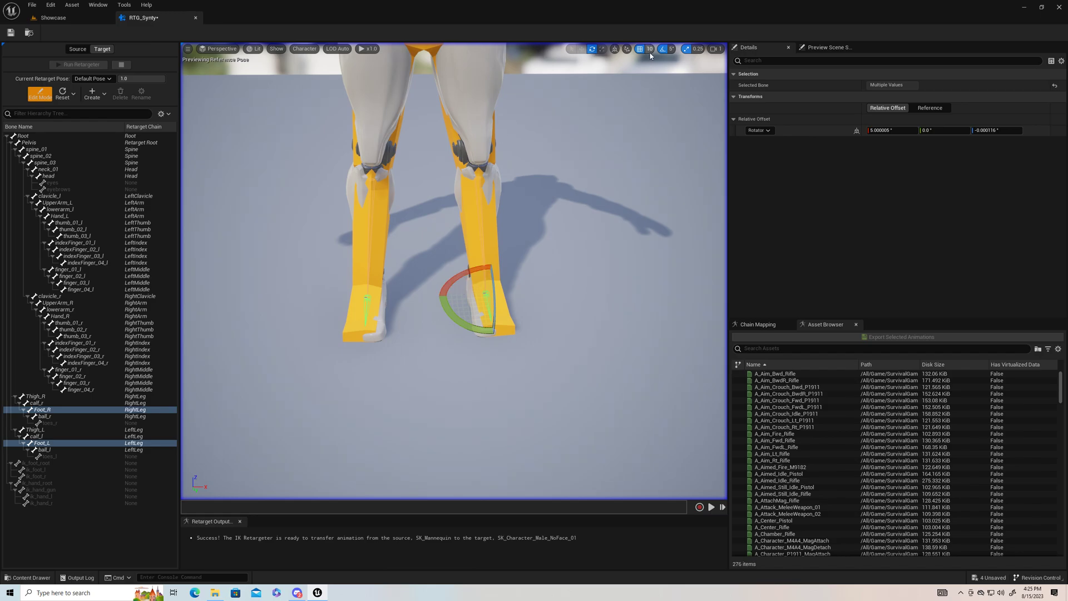
Set the viewport's rotation snapping to 10°.
{"action": "left_click", "coordinate": [667, 49]}
{"action": "left_click", "coordinate": [683, 80]}
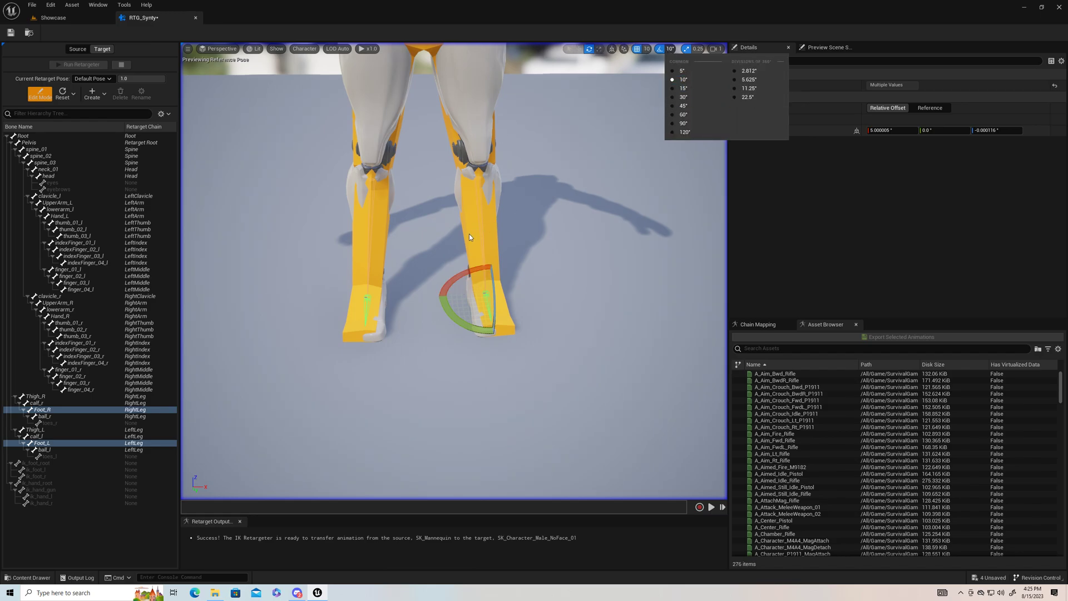
{"action": "right_click_drag", "start_coordinate": [433, 221], "coordinate": [370, 214]}
{"action": "key", "text": "s"}
{"action": "key", "text": "d"}
{"action": "key", "text": "w"}
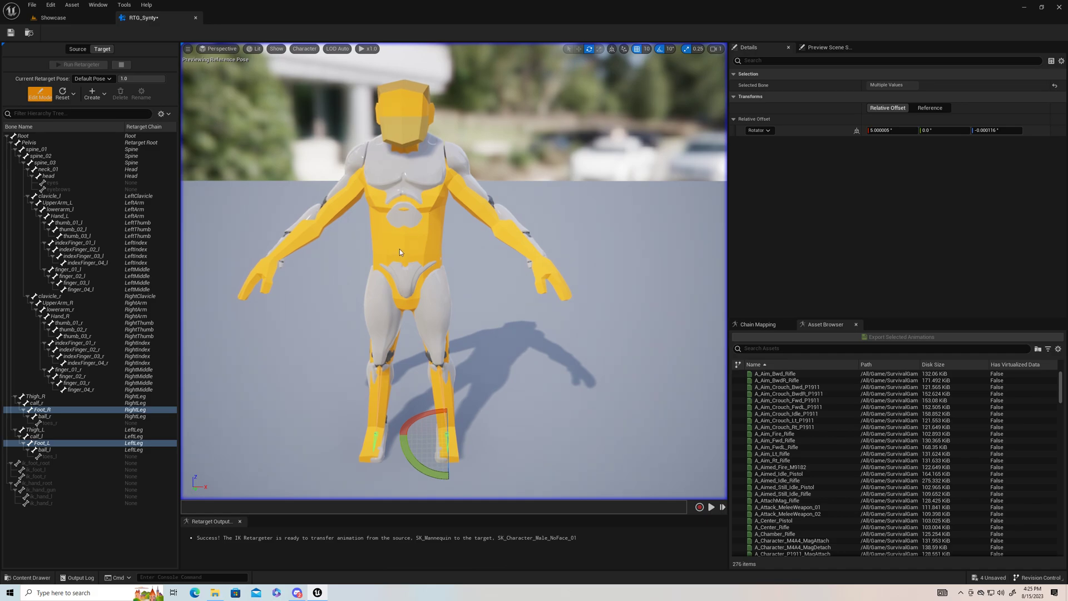
{"action": "right_click_drag", "start_coordinate": [489, 282], "coordinate": [509, 283]}
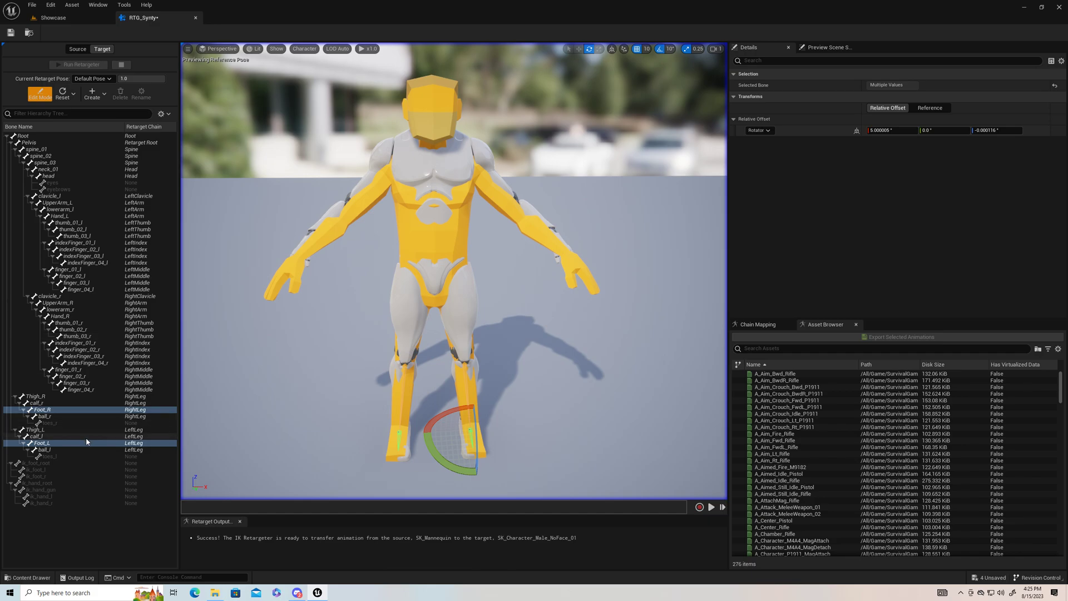
Rotate all index finger and finger bones (01 to 04) of both hands 10° about Z to curl the fingers.
{"action": "left_click", "coordinate": [75, 244]}
{"action": "left_click", "coordinate": [81, 249], "text": "ctrl"}
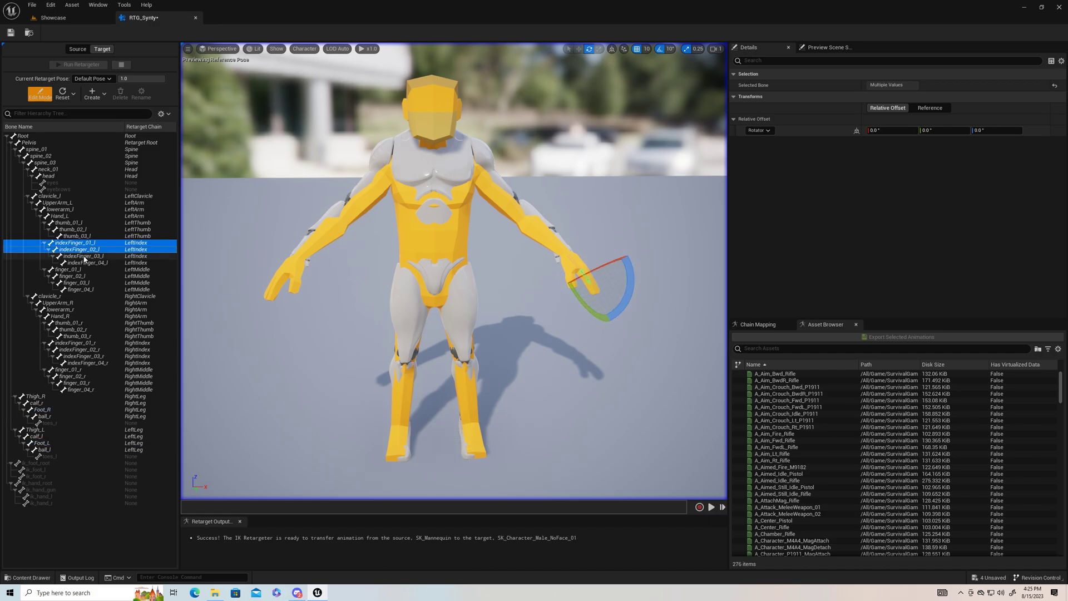
{"action": "left_click", "coordinate": [85, 257], "text": "ctrl"}
{"action": "left_click", "coordinate": [83, 264], "text": "ctrl"}
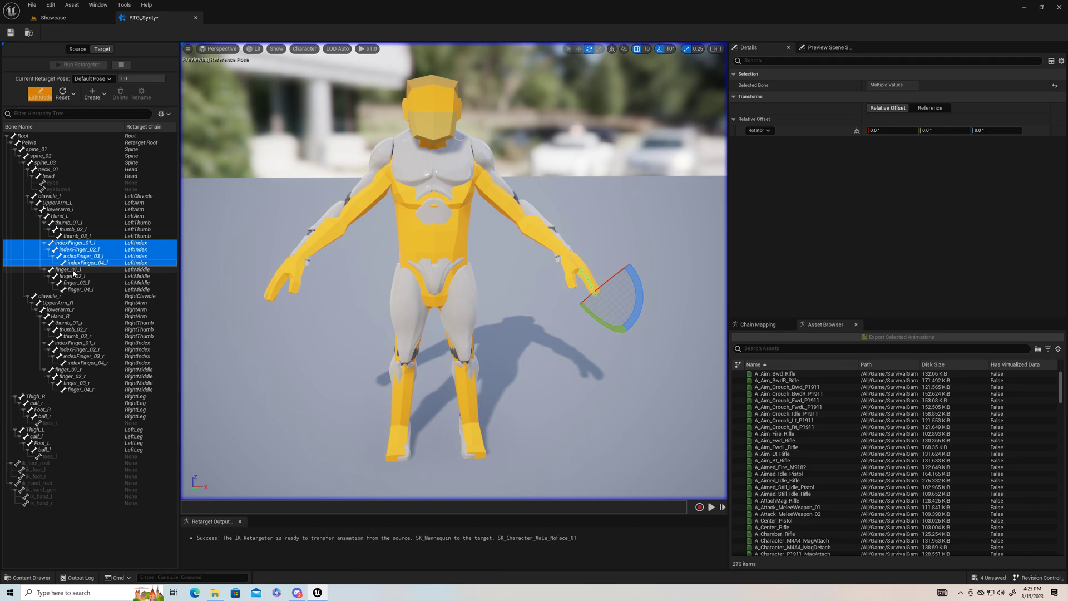
{"action": "left_click", "coordinate": [74, 270], "text": "ctrl"}
{"action": "left_click", "coordinate": [78, 277], "text": "ctrl"}
{"action": "left_click", "coordinate": [81, 283], "text": "ctrl"}
{"action": "left_click", "coordinate": [87, 290], "text": "ctrl"}
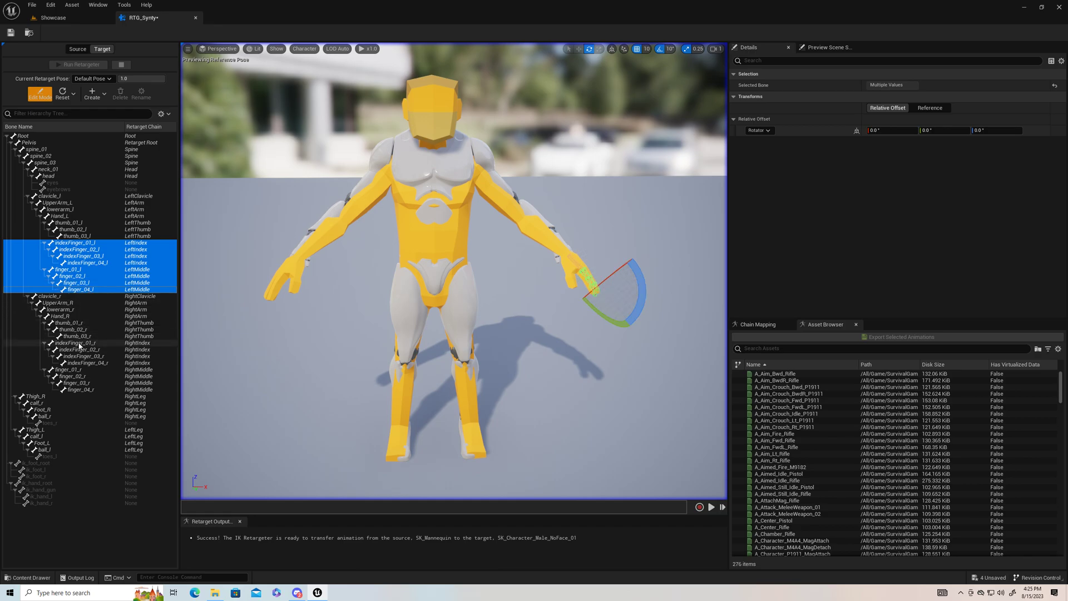
{"action": "left_click", "coordinate": [72, 343], "text": "ctrl"}
{"action": "left_click", "coordinate": [76, 350], "text": "ctrl"}
{"action": "left_click", "coordinate": [81, 357], "text": "ctrl"}
{"action": "left_click", "coordinate": [81, 364], "text": "ctrl"}
{"action": "left_click", "coordinate": [72, 369], "text": "ctrl"}
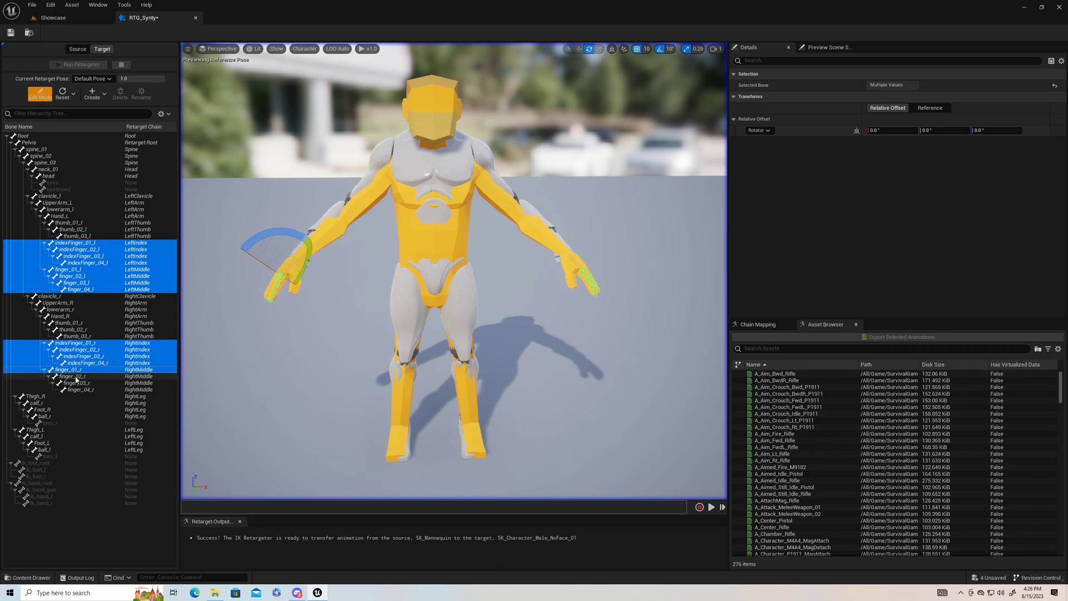
{"action": "left_click", "coordinate": [77, 378], "text": "ctrl"}
{"action": "left_click", "coordinate": [80, 383], "text": "ctrl"}
{"action": "left_click", "coordinate": [84, 390], "text": "ctrl"}
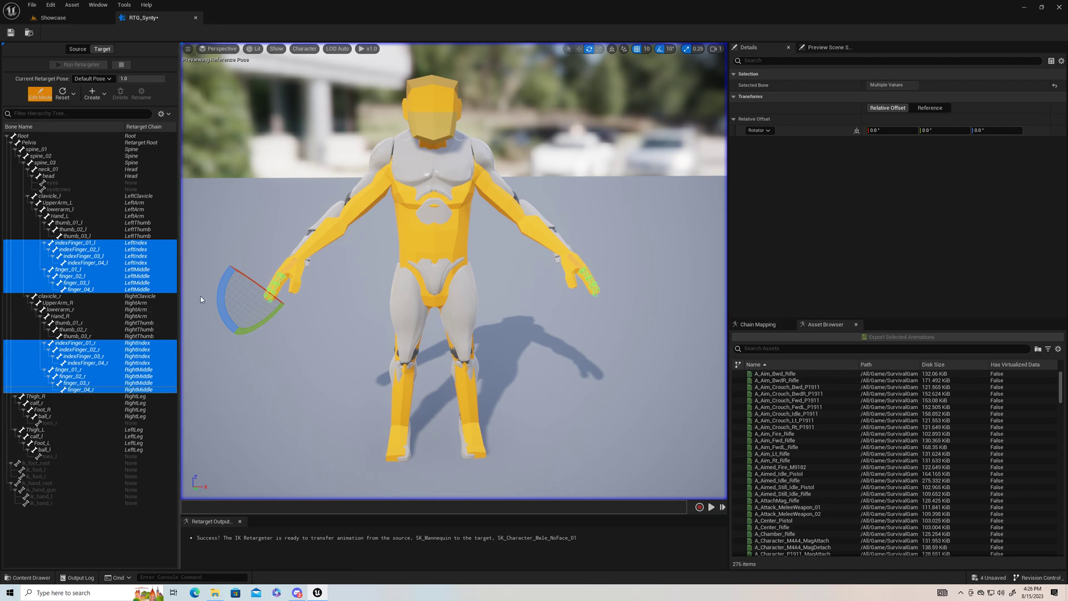
{"action": "left_click_drag", "start_coordinate": [219, 296], "coordinate": [219, 296]}
{"action": "left_click_drag", "start_coordinate": [299, 256], "coordinate": [309, 263]}
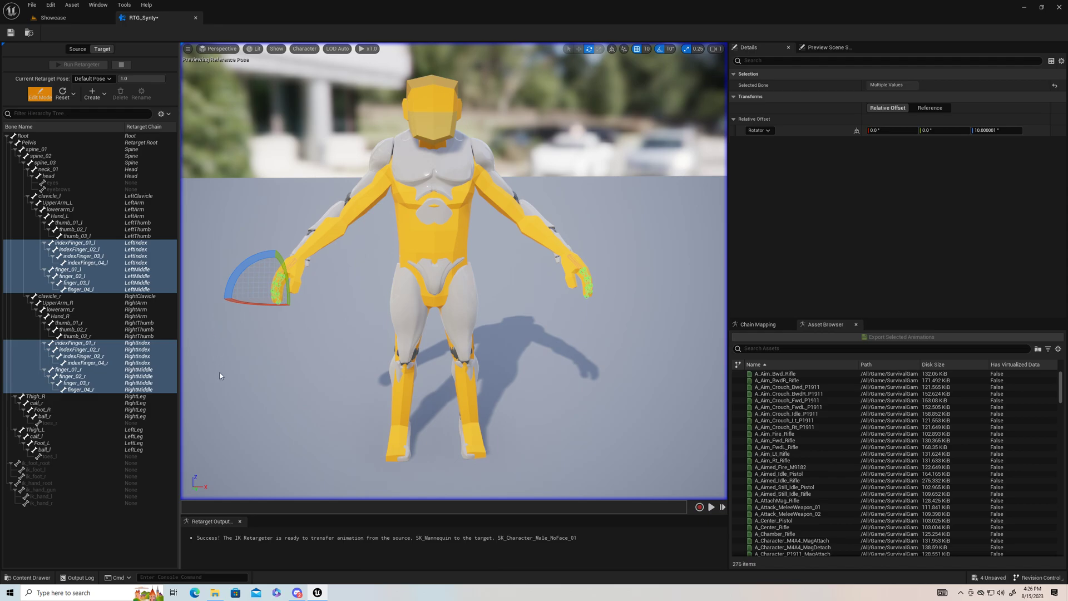
Set the Target Mesh Offset X to 150 to place the Synty character beside the mannequin.
{"action": "left_click", "coordinate": [583, 201]}
{"action": "key", "text": "s"}
{"action": "right_click_drag", "start_coordinate": [454, 270], "coordinate": [428, 278]}
{"action": "right_click_drag", "start_coordinate": [583, 202], "coordinate": [588, 209]}
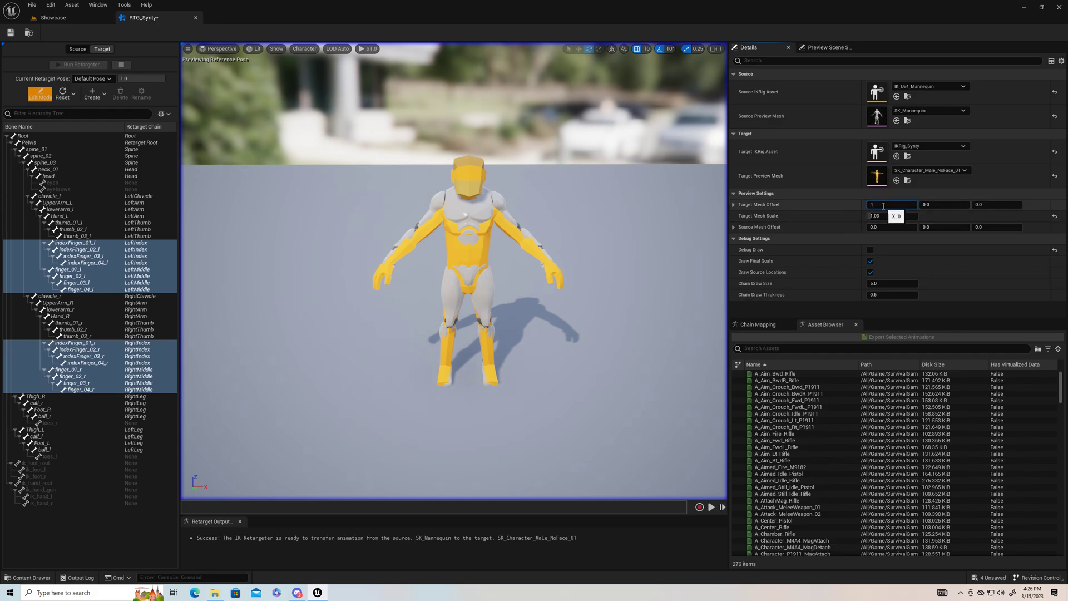
{"action": "key", "text": "Return"}
{"action": "right_click_drag", "start_coordinate": [640, 234], "coordinate": [615, 261]}
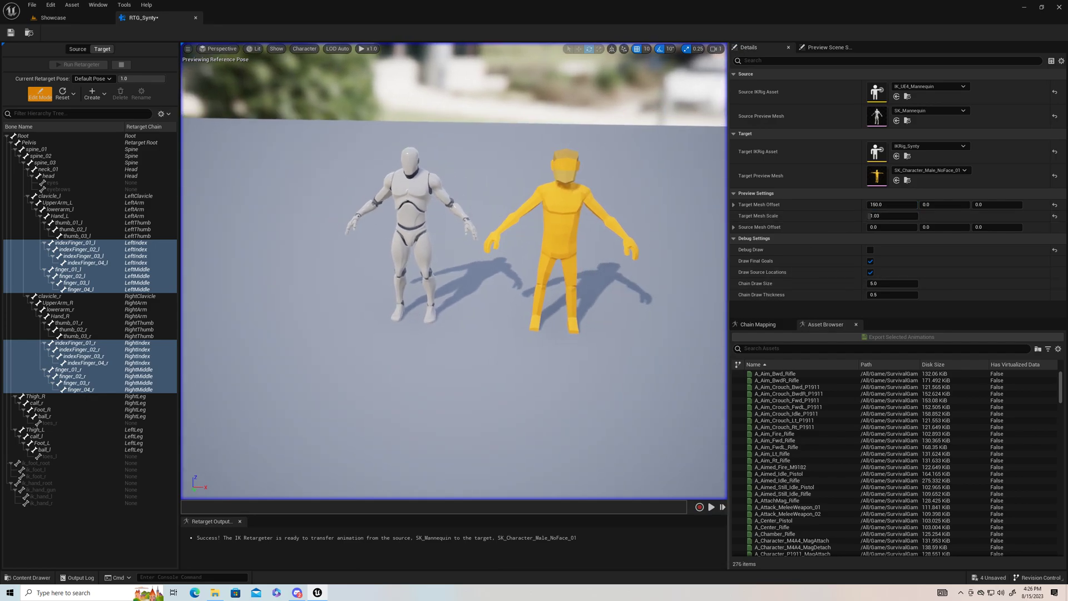
Preview the A_Aim_Bwd_Rifle and A_Aim_Fire_Rifle animations on both characters.
{"action": "left_click", "coordinate": [789, 374]}
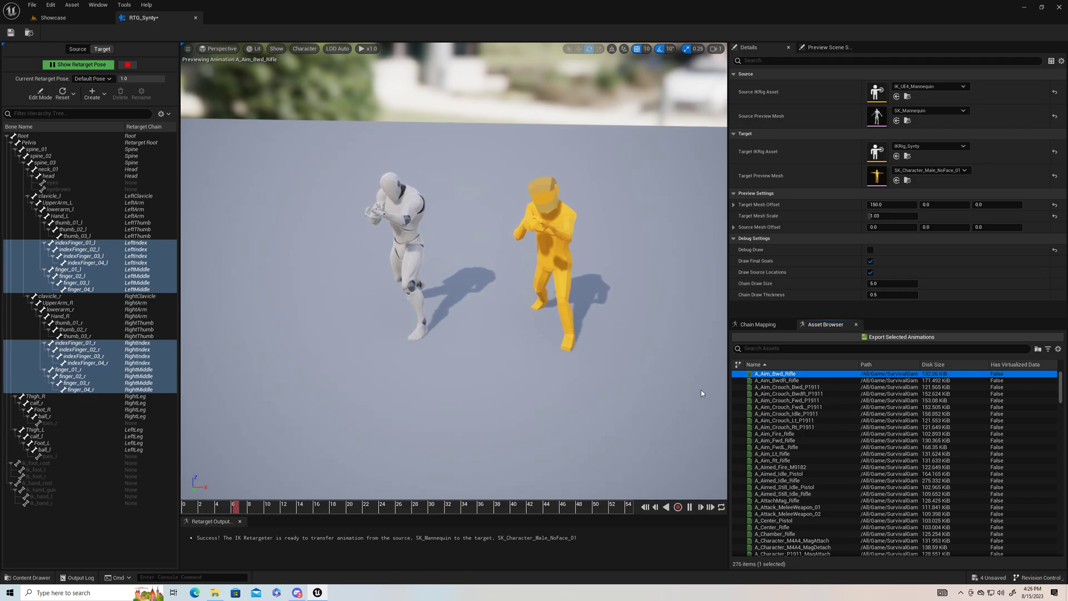
{"action": "double_click", "coordinate": [770, 433]}
{"action": "right_click_drag", "start_coordinate": [719, 427], "coordinate": [645, 410]}
{"action": "key", "text": "d"}
{"action": "key", "text": "a"}
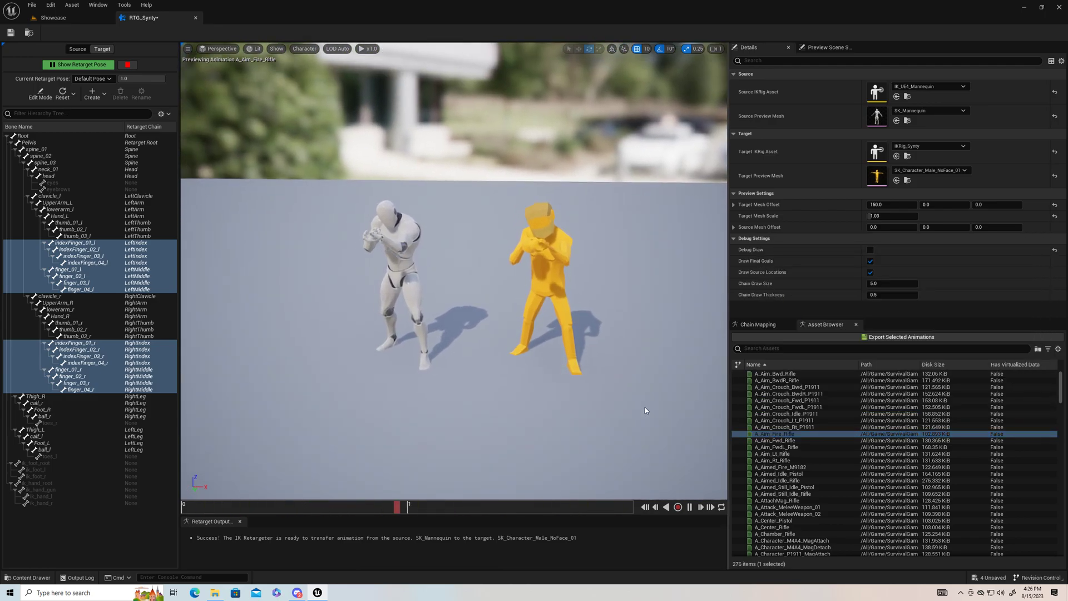
Preview A_Aimed_Idle_Pistol and compare the two characters' aiming poses from several angles.
{"action": "double_click", "coordinate": [779, 473]}
{"action": "key", "text": "d"}
{"action": "mouse_move", "coordinate": [545, 352]}
{"action": "right_mouse_down"}
{"action": "mouse_move", "coordinate": [370, 355]}
{"action": "mouse_move", "coordinate": [495, 364]}
{"action": "mouse_move", "coordinate": [651, 356]}
{"action": "mouse_move", "coordinate": [539, 364]}
{"action": "right_mouse_up"}
{"action": "key", "text": "w"}
{"action": "key", "text": "d"}
{"action": "key", "text": "a"}
{"action": "key", "text": "a"}
{"action": "key", "text": "s"}
{"action": "key", "text": "a"}
{"action": "key", "text": "w"}
{"action": "key", "text": "s"}
{"action": "key", "text": "d"}
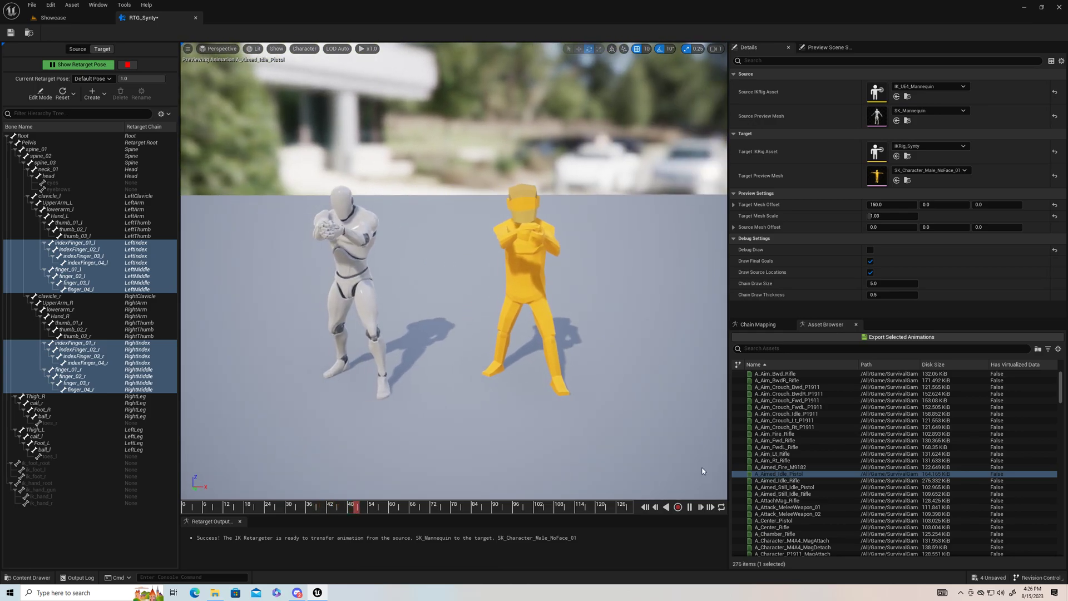
Preview A_Aimed_Still_Idle_Rifle, A_Aim_Rt_Rifle and A_Crouch_BwdR_Hands on both characters.
{"action": "scroll", "coordinate": [788, 478], "scroll_direction": "down", "scroll_amount": 1}
{"action": "left_click", "coordinate": [788, 480]}
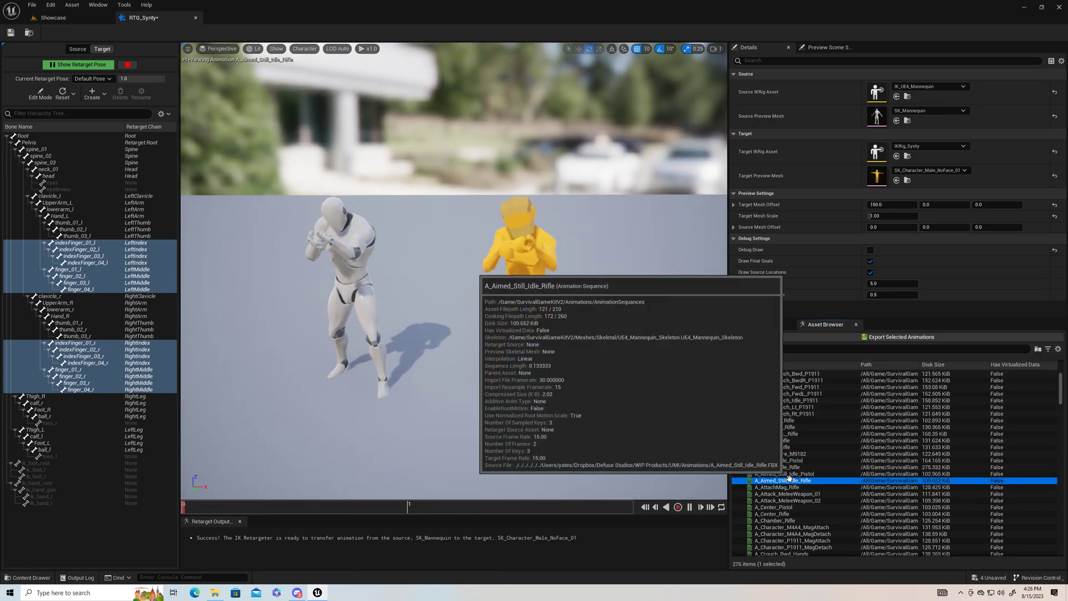
{"action": "left_click", "coordinate": [781, 447]}
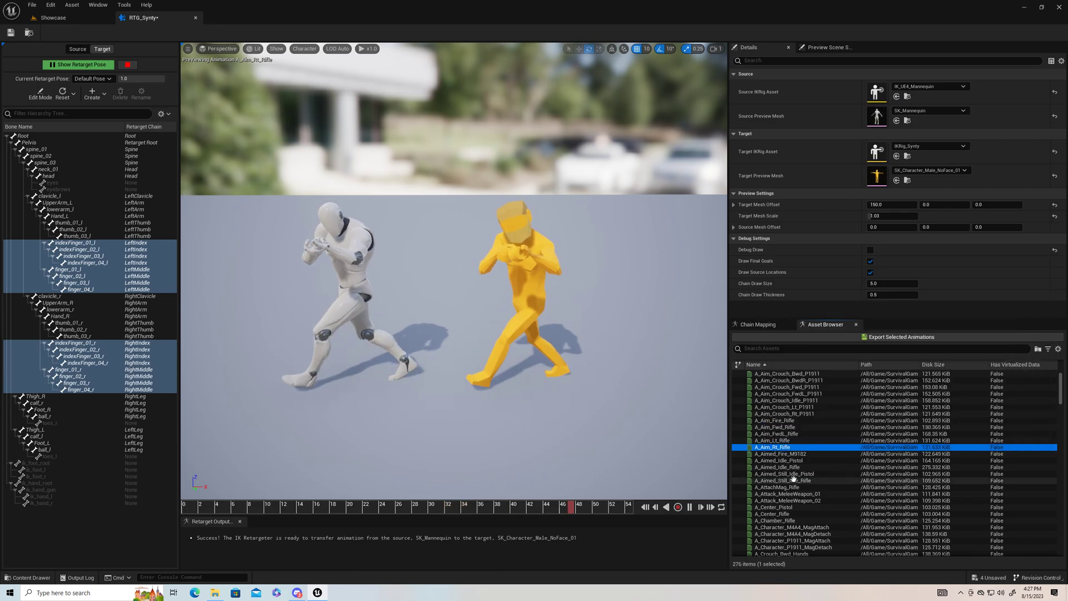
{"action": "scroll", "coordinate": [778, 484], "scroll_direction": "down", "scroll_amount": 3}
{"action": "left_click", "coordinate": [777, 506]}
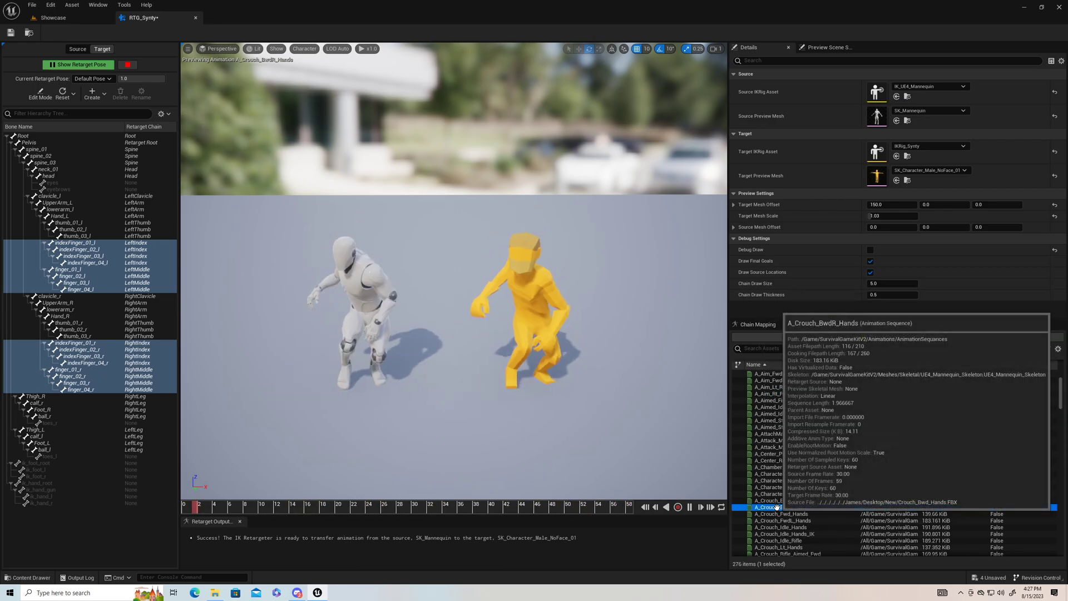
Preview A_CrouchTurn_Right_90, A_Fire_P1911 and A_Crouch_Rifle_Lt, and pause the playback.
{"action": "scroll", "coordinate": [782, 523], "scroll_direction": "down", "scroll_amount": 5}
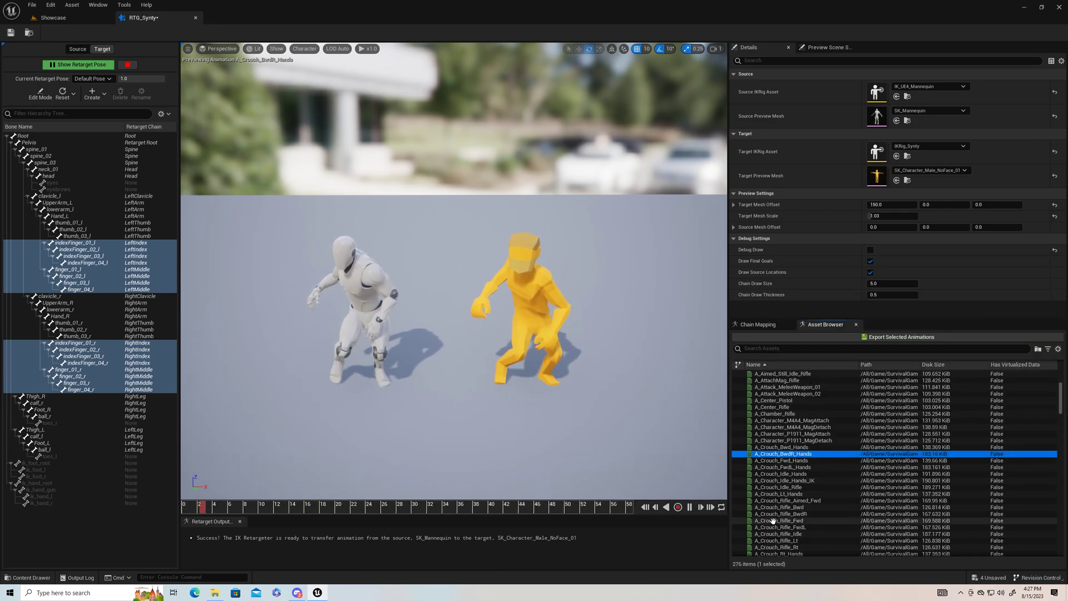
{"action": "left_click", "coordinate": [773, 527]}
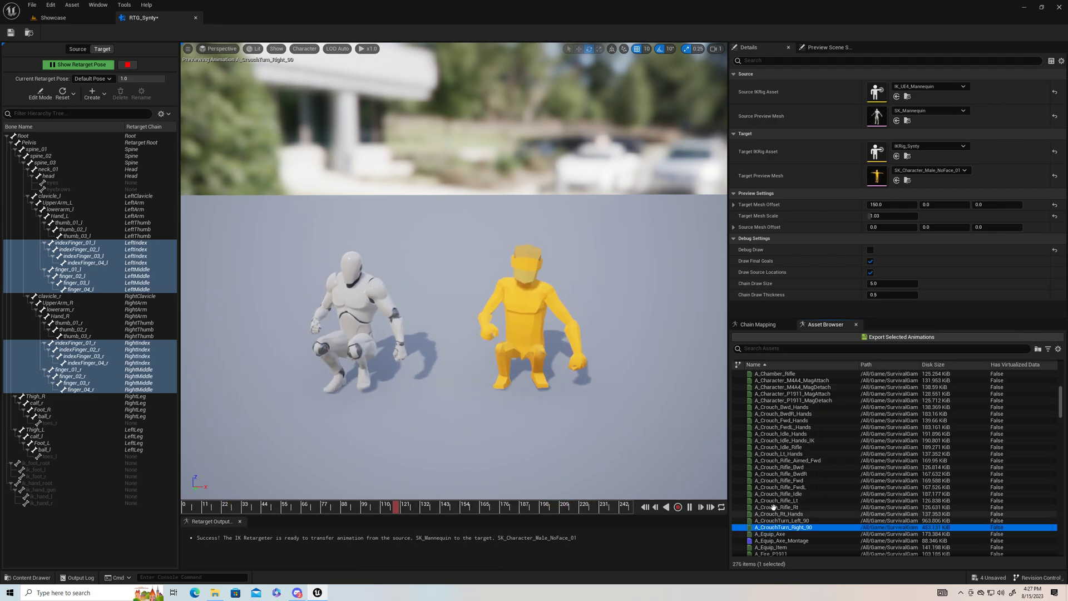
{"action": "scroll", "coordinate": [774, 489], "scroll_direction": "down", "scroll_amount": 2}
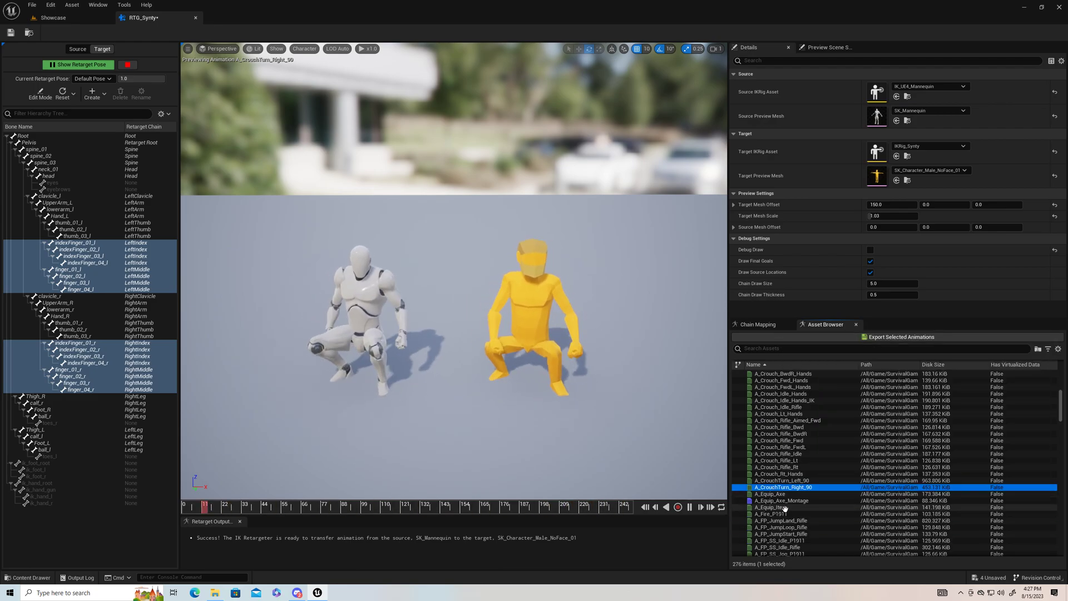
{"action": "left_click", "coordinate": [779, 513]}
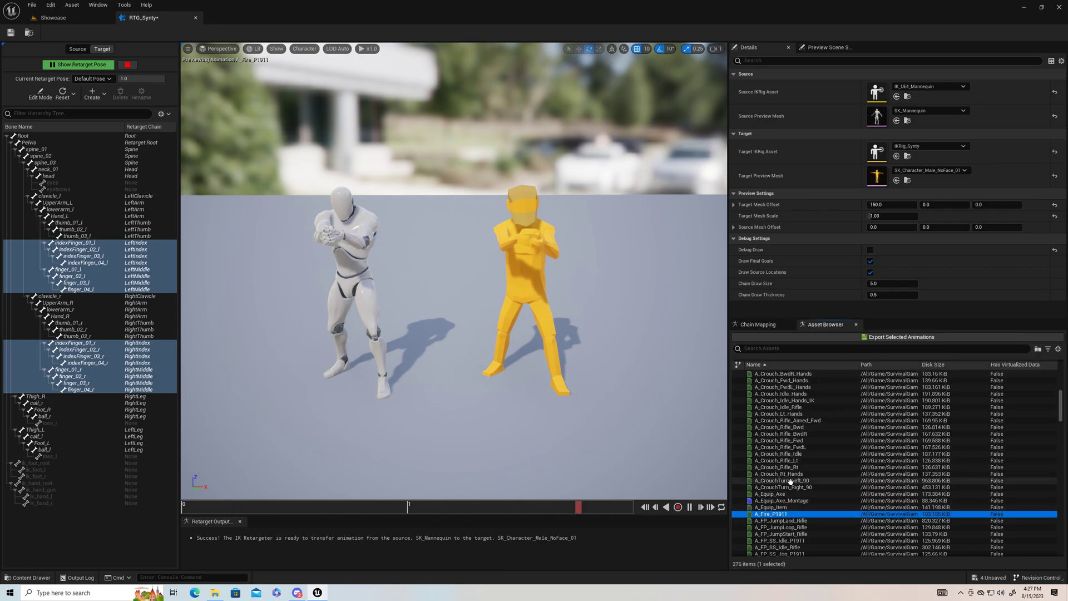
{"action": "left_click", "coordinate": [779, 460]}
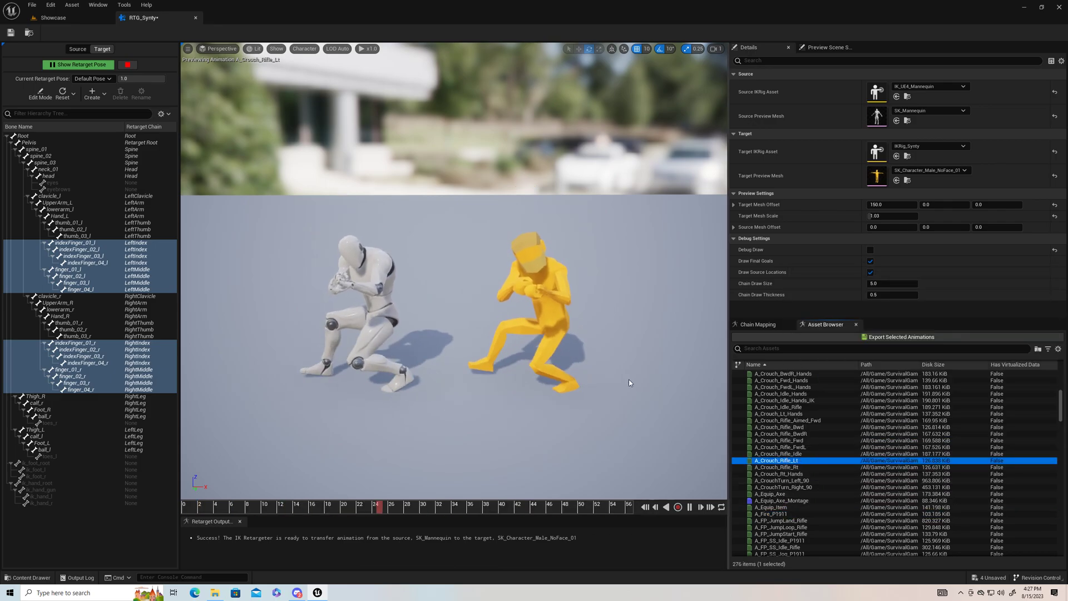
{"action": "left_click", "coordinate": [690, 507]}
Pause the A_Aim_Bwd_Rifle preview and examine the Synty character's hands and head alignment up close.
{"action": "scroll", "coordinate": [753, 416], "scroll_direction": "up", "scroll_amount": 10}
{"action": "left_click", "coordinate": [777, 374]}
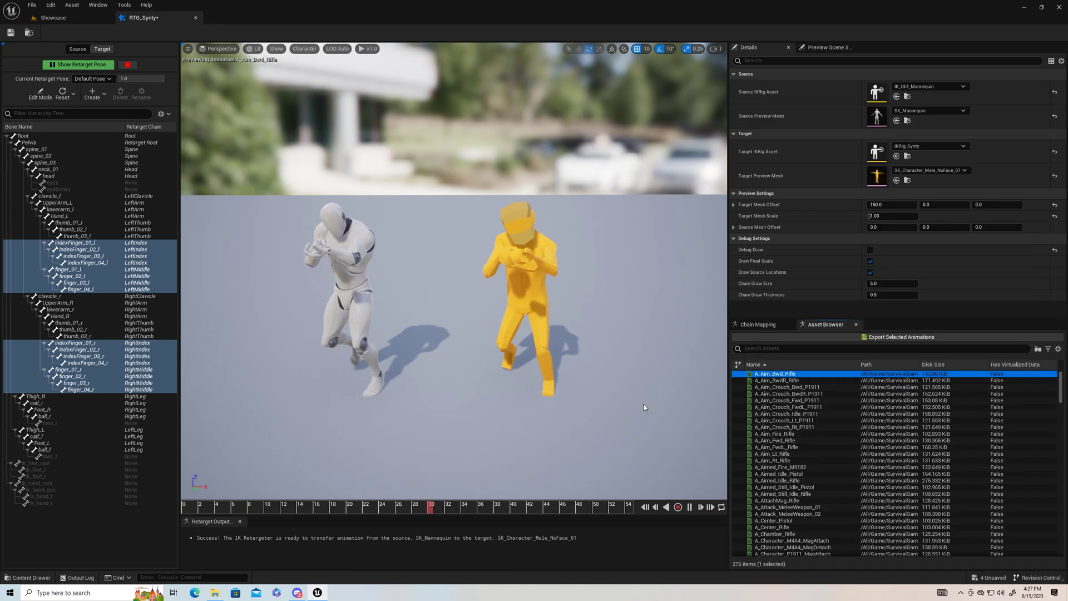
{"action": "left_click", "coordinate": [689, 508]}
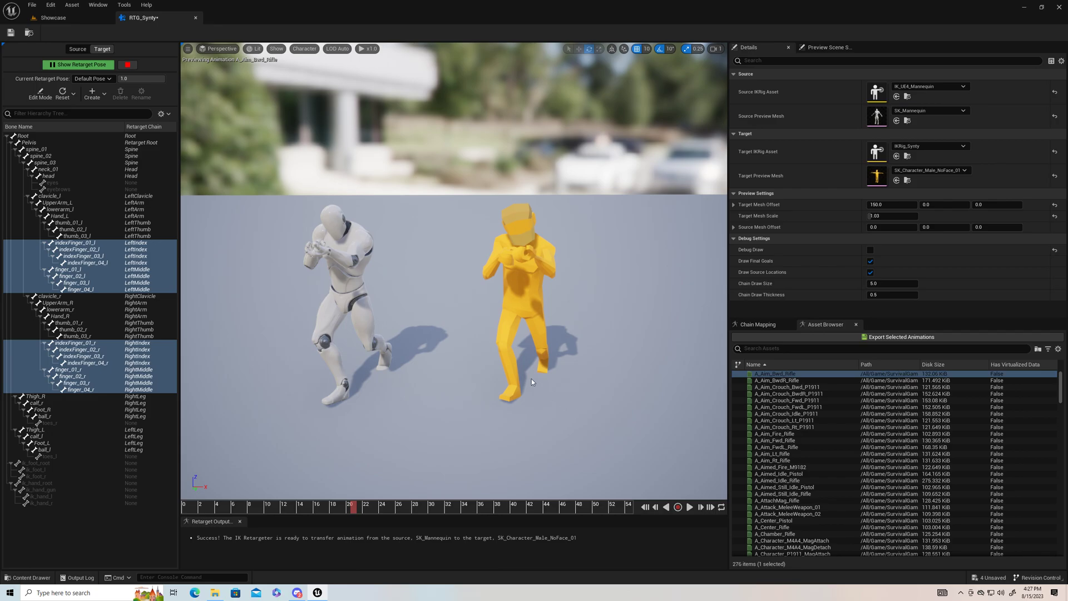
{"action": "left_click_drag", "start_coordinate": [547, 374], "coordinate": [423, 376], "text": "alt"}
{"action": "right_click_drag", "start_coordinate": [546, 229], "coordinate": [542, 289]}
{"action": "right_click_drag", "start_coordinate": [546, 228], "coordinate": [418, 221]}
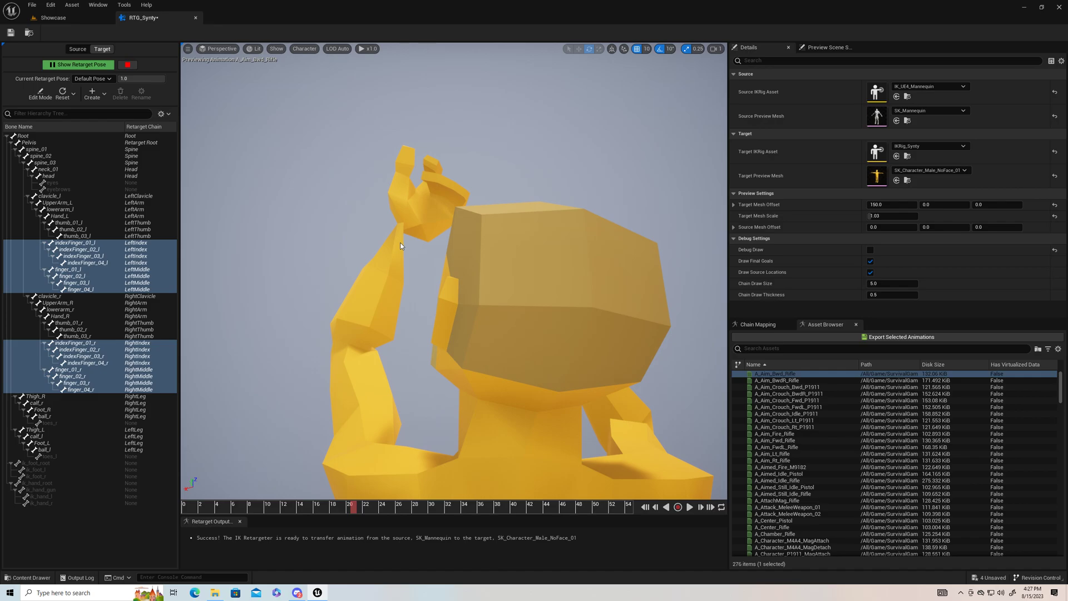
{"action": "right_click_drag", "start_coordinate": [400, 242], "coordinate": [629, 289]}
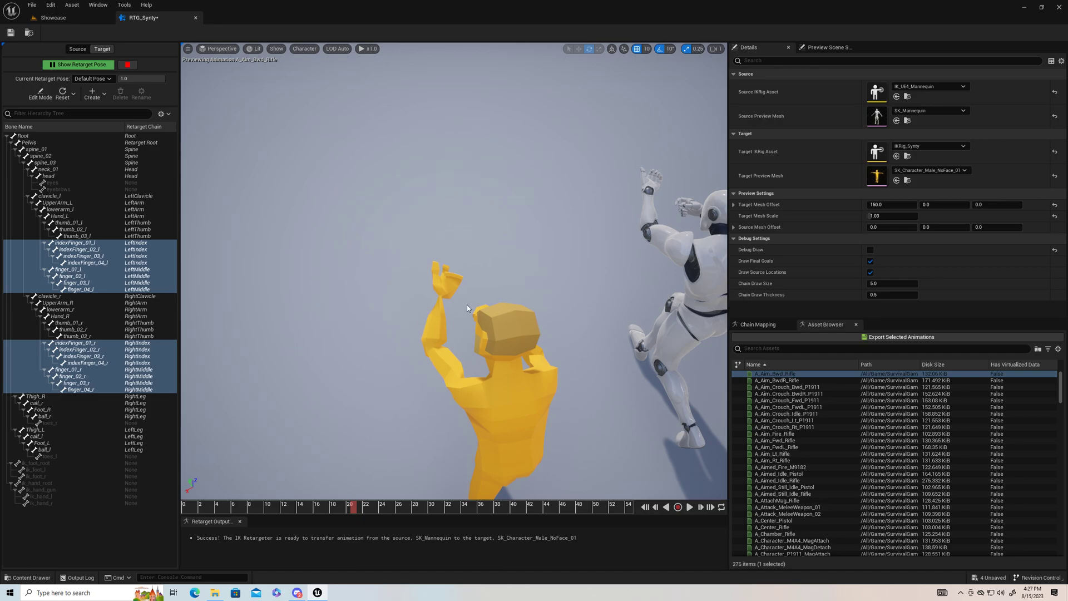
{"action": "mouse_move", "coordinate": [483, 292]}
{"action": "right_mouse_down"}
{"action": "mouse_move", "coordinate": [617, 286]}
{"action": "mouse_move", "coordinate": [639, 262]}
{"action": "mouse_move", "coordinate": [717, 239]}
{"action": "mouse_move", "coordinate": [634, 234]}
{"action": "mouse_move", "coordinate": [481, 296]}
{"action": "right_mouse_up"}
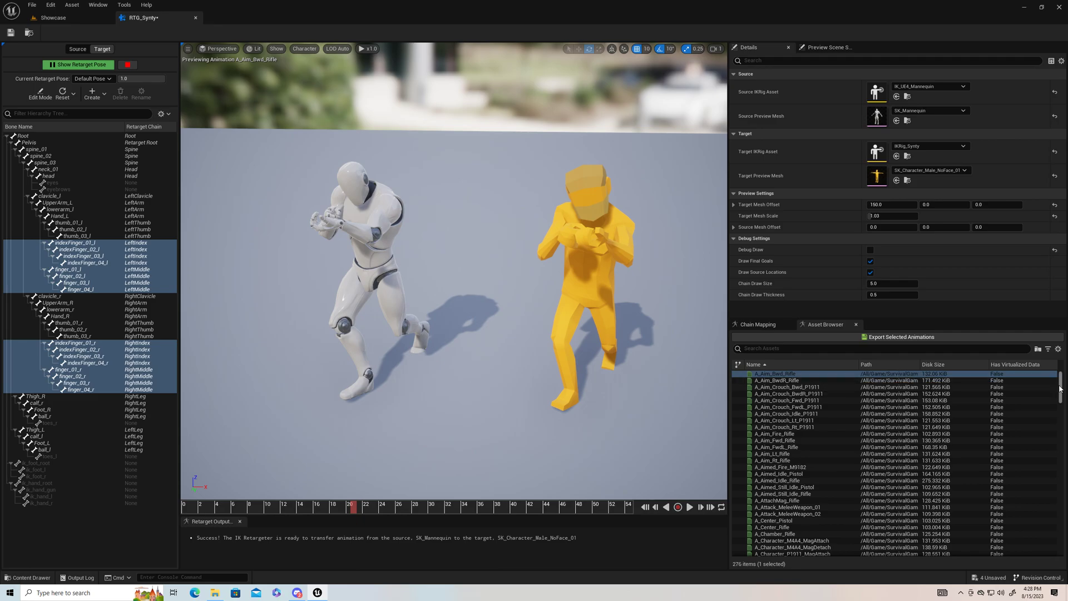
Select every animation from A_Aim_Bwd_Rifle through WallRunLoop_PoseFix_V1 and open the batch export of retargeted animations.
{"action": "left_click_drag", "start_coordinate": [1061, 388], "coordinate": [1061, 539]}
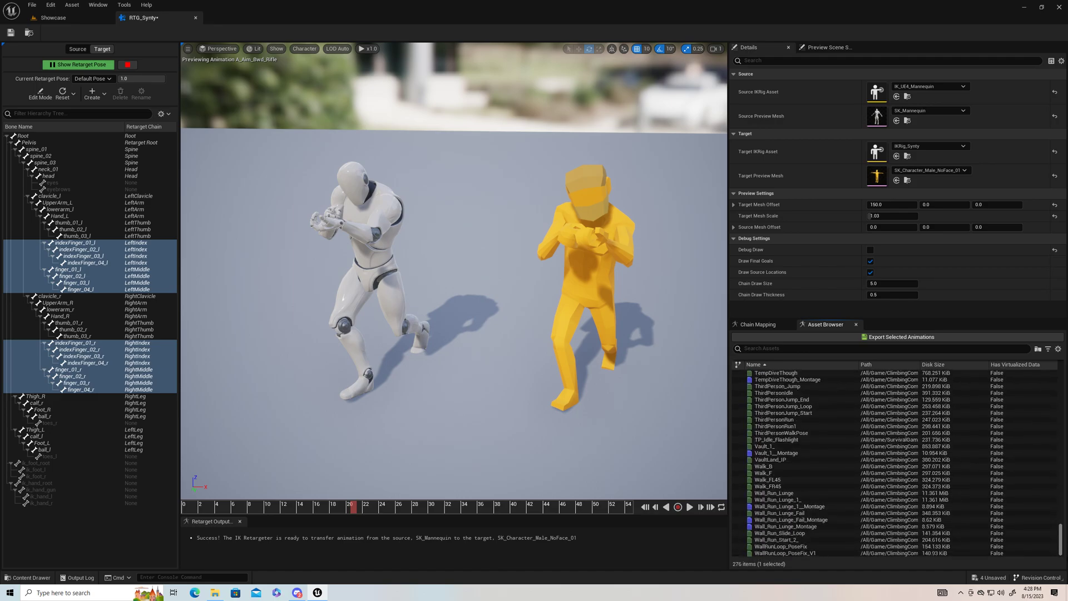
{"action": "left_click", "coordinate": [935, 552], "text": "shift"}
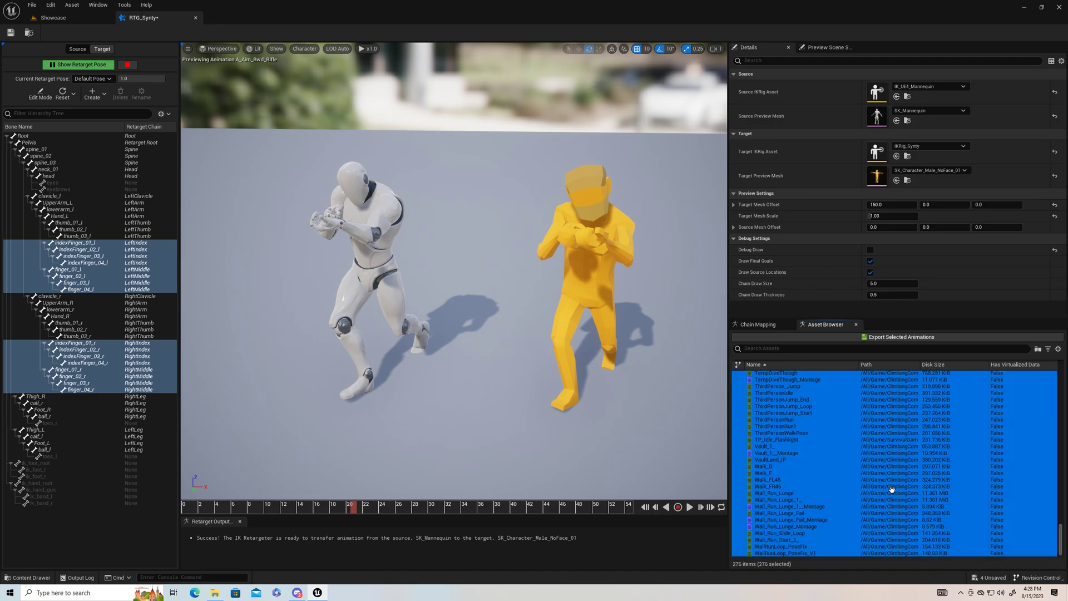
{"action": "left_click", "coordinate": [883, 338]}
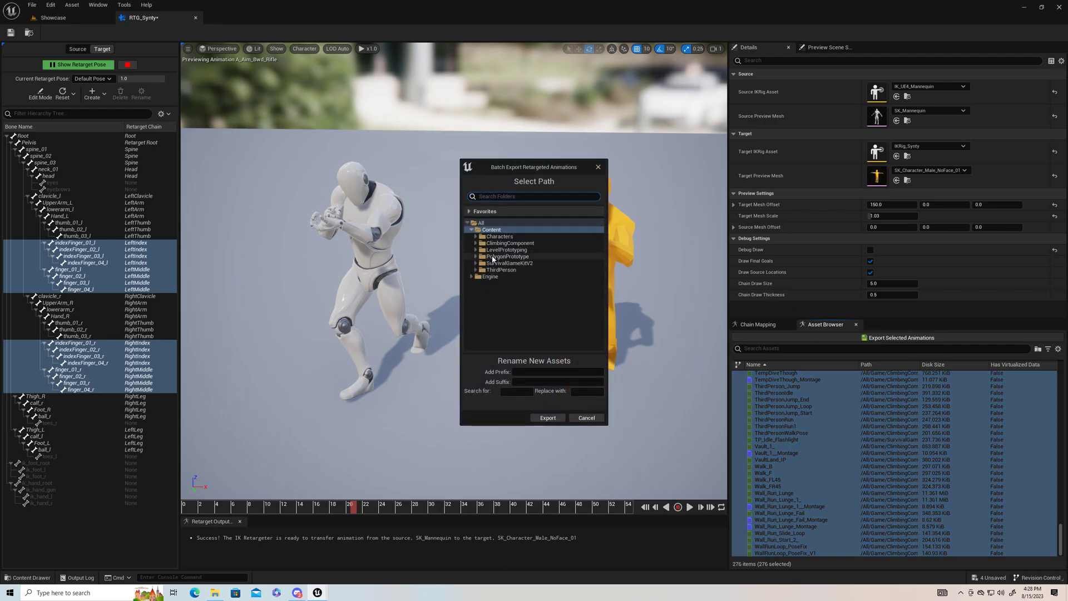
Create an RTG_Anims folder inside PolygonPrototype/Meshes/Characters as the export destination.
{"action": "left_click", "coordinate": [476, 257]}
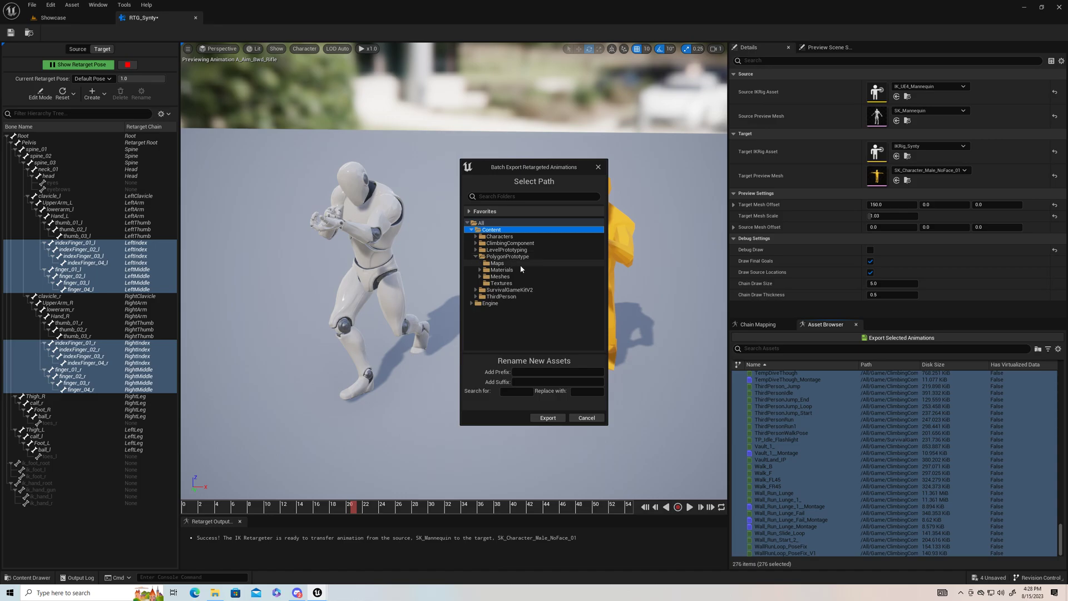
{"action": "left_click", "coordinate": [479, 276]}
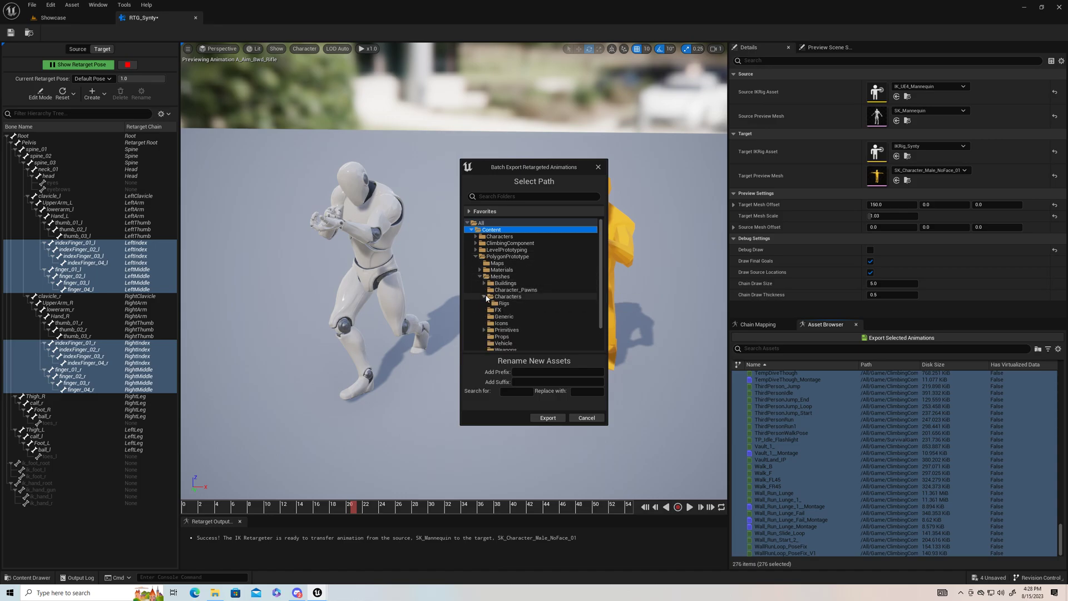
{"action": "right_click", "coordinate": [519, 298]}
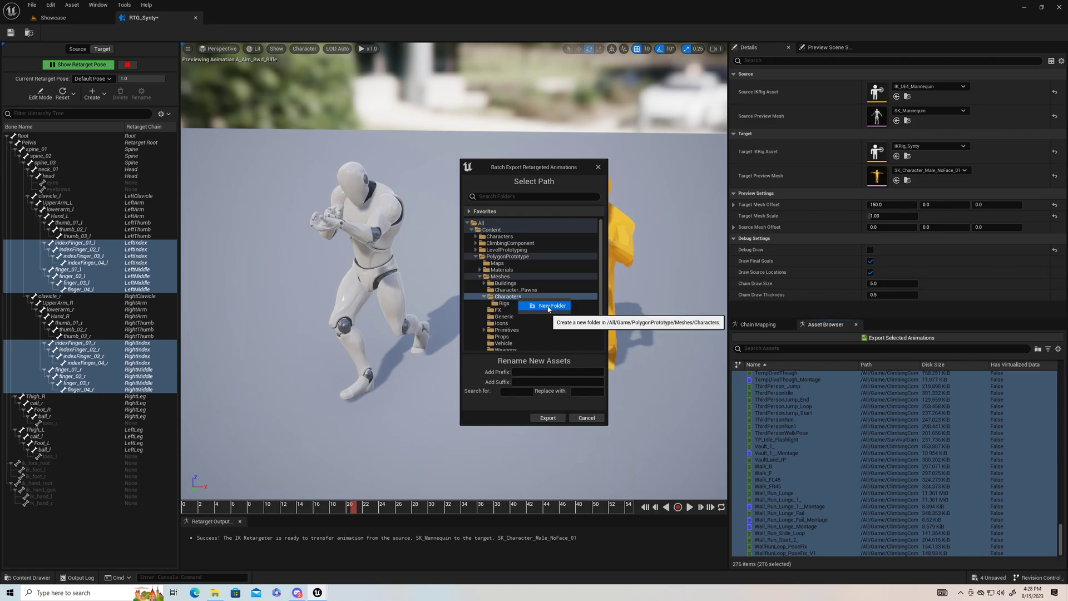
{"action": "left_click", "coordinate": [538, 306]}
{"action": "type", "text": "RTG_Anims"}
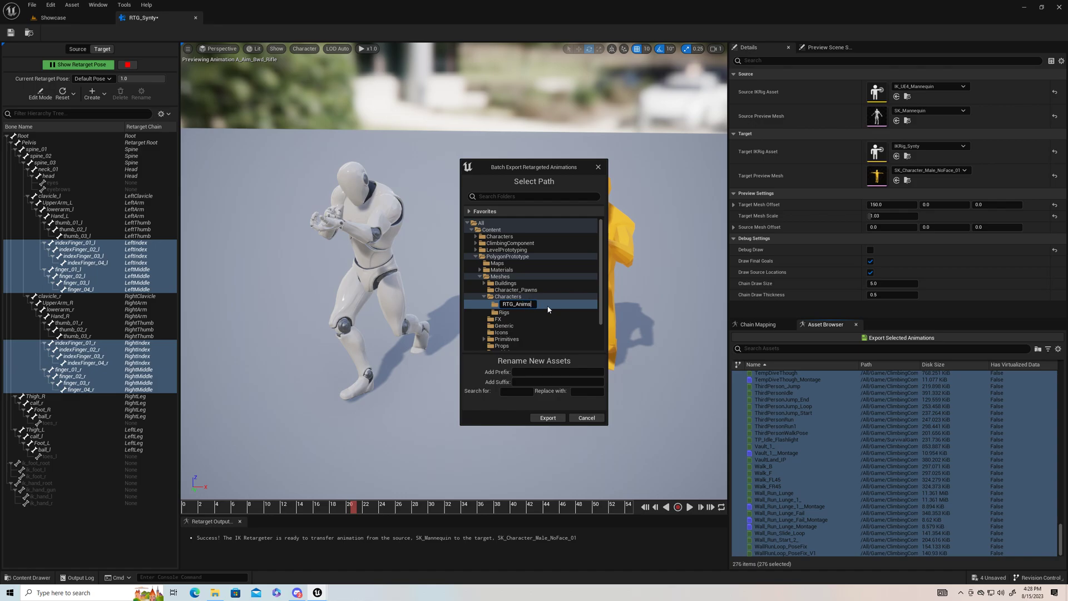
{"action": "key", "text": "Return"}
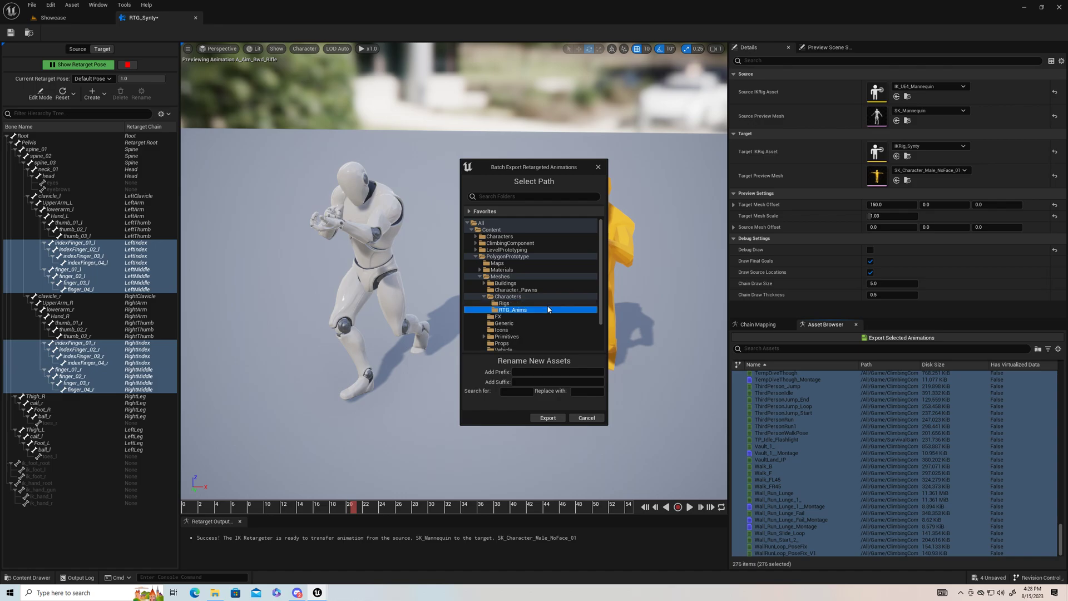
Export the retargeted animations to the RTG_Anims folder and preview the exported A_Aim_Bwd_Rifle.
{"action": "left_click", "coordinate": [548, 418]}
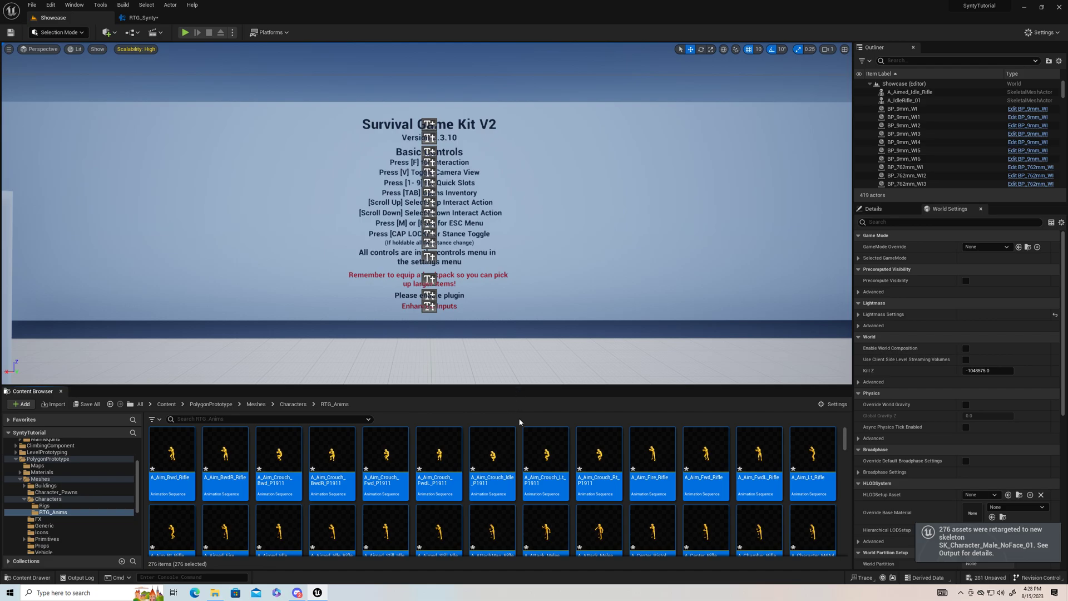
{"action": "double_click", "coordinate": [177, 479]}
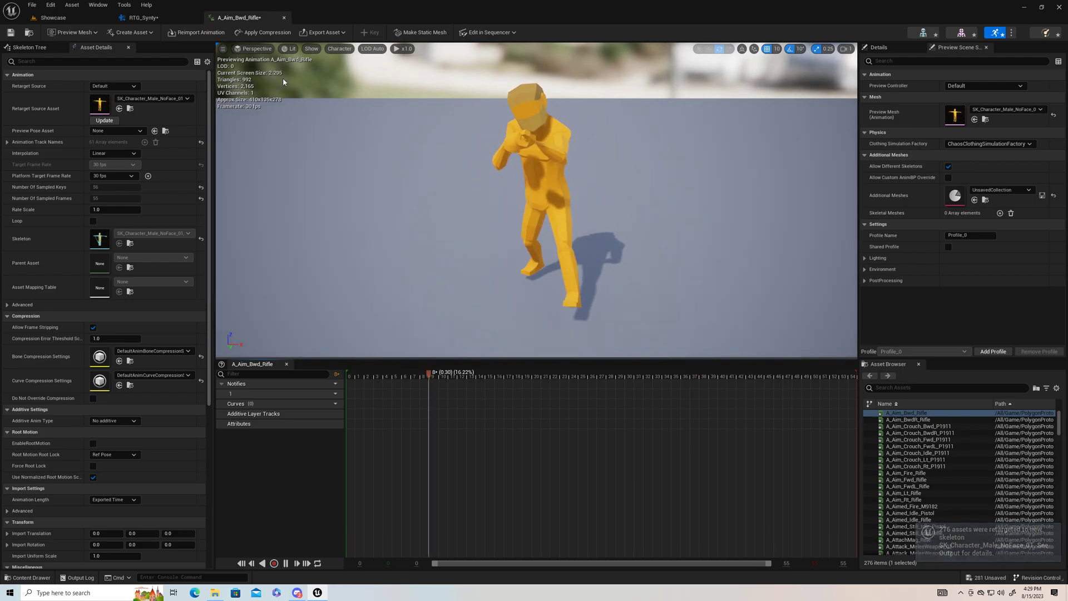
{"action": "left_click", "coordinate": [285, 19]}
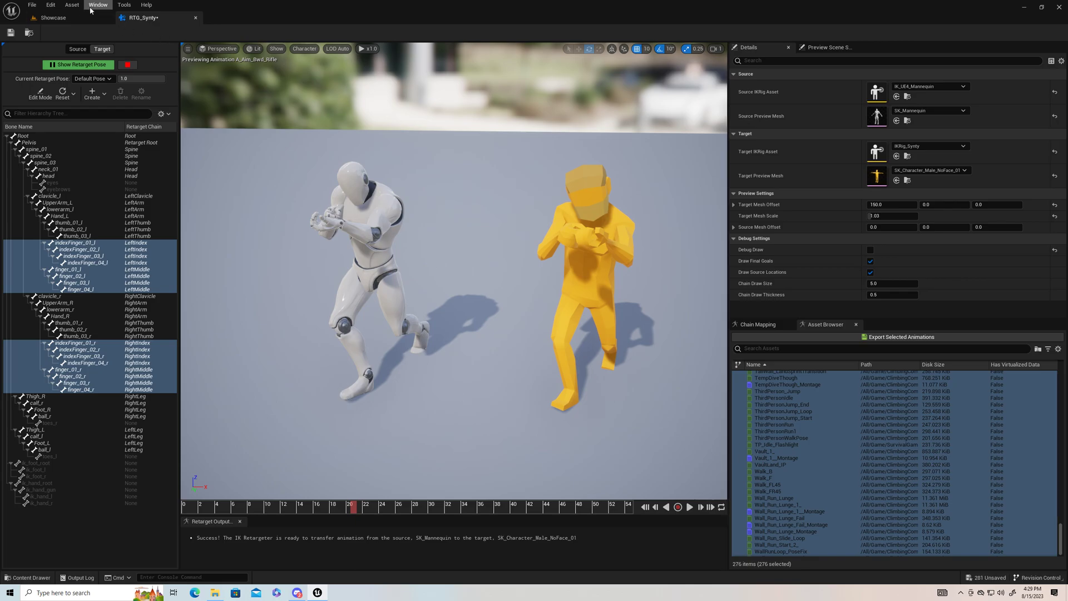
Open the exported Wall_Run_Lunge_1__Montage from the RTG_Anims folder and pause its playback.
{"action": "left_click", "coordinate": [105, 18]}
{"action": "scroll", "coordinate": [431, 479], "scroll_direction": "down", "scroll_amount": 10}
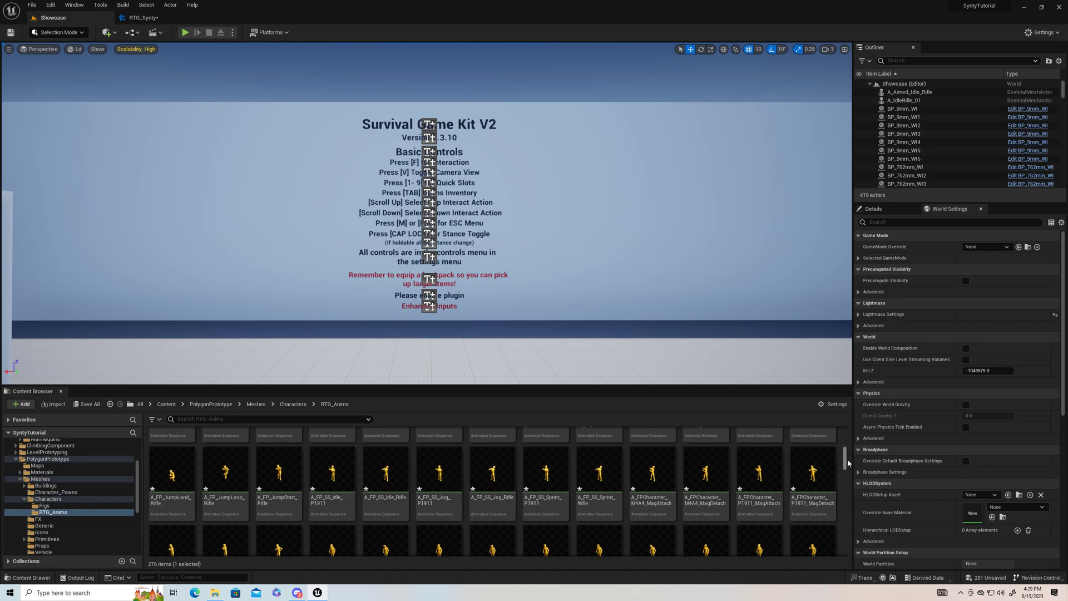
{"action": "left_click_drag", "start_coordinate": [845, 463], "coordinate": [845, 548]}
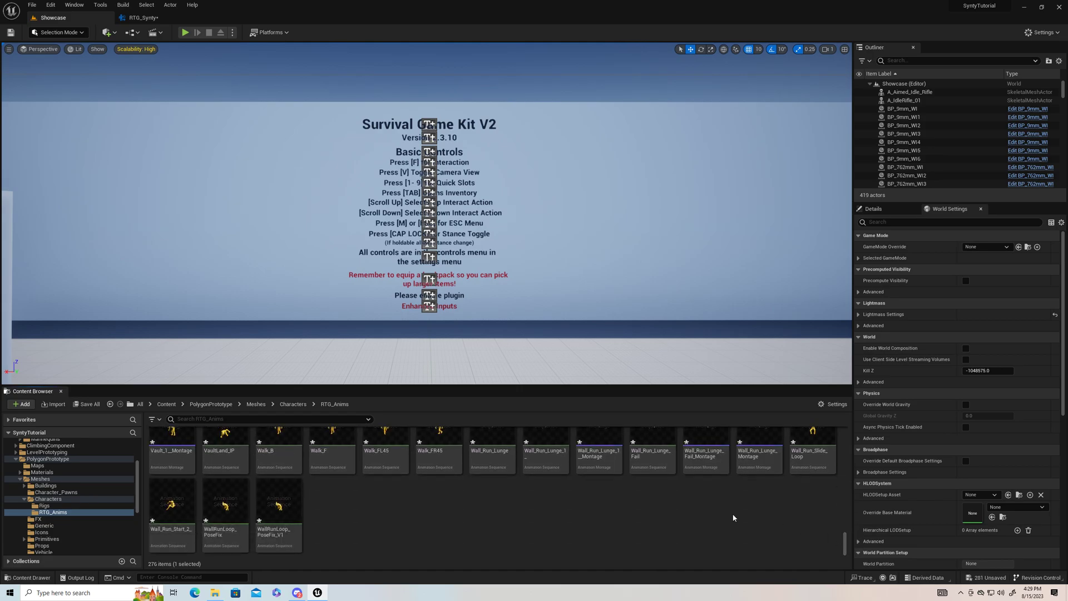
{"action": "scroll", "coordinate": [581, 508], "scroll_direction": "up", "scroll_amount": 1}
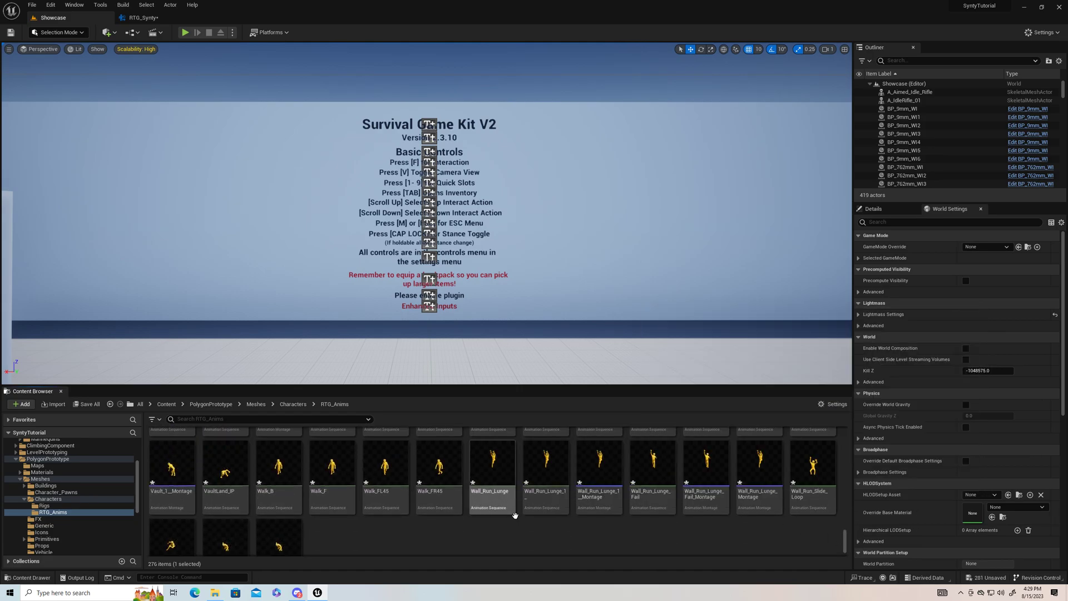
{"action": "left_click", "coordinate": [593, 504]}
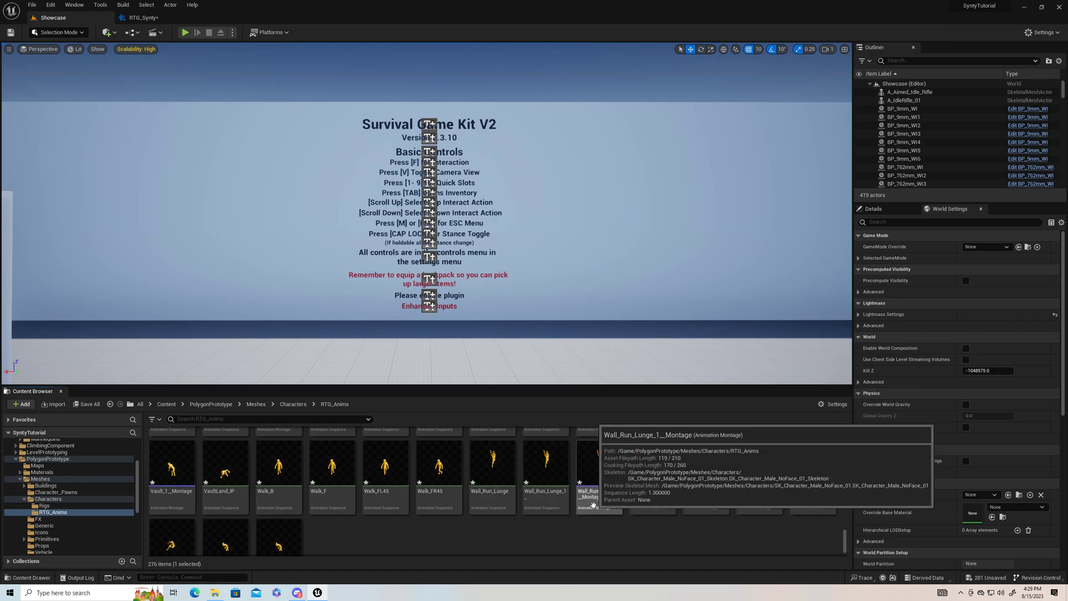
{"action": "double_click", "coordinate": [593, 504]}
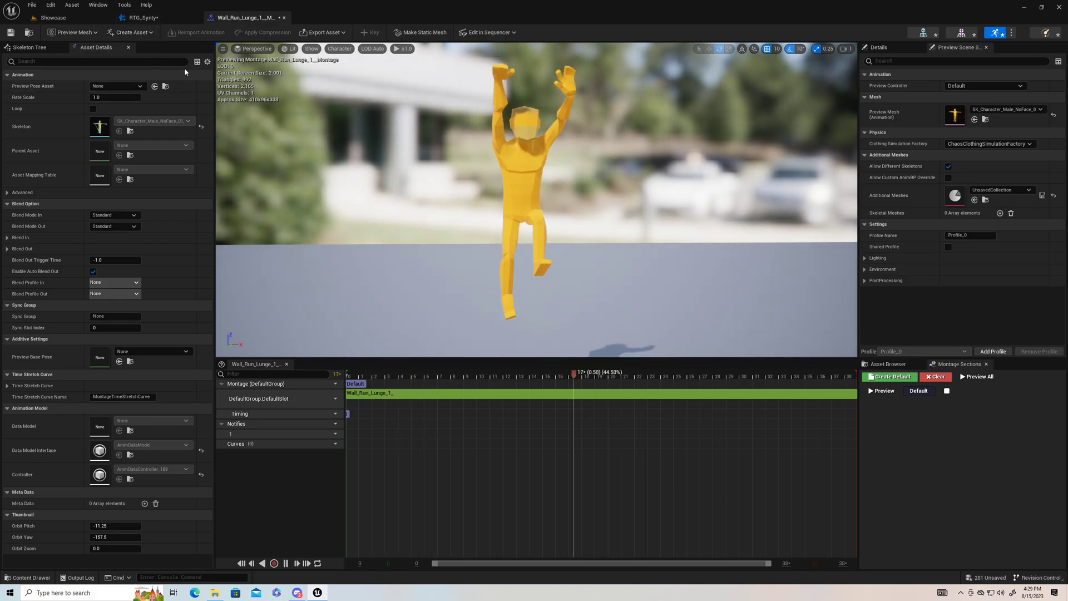
{"action": "left_click", "coordinate": [286, 563]}
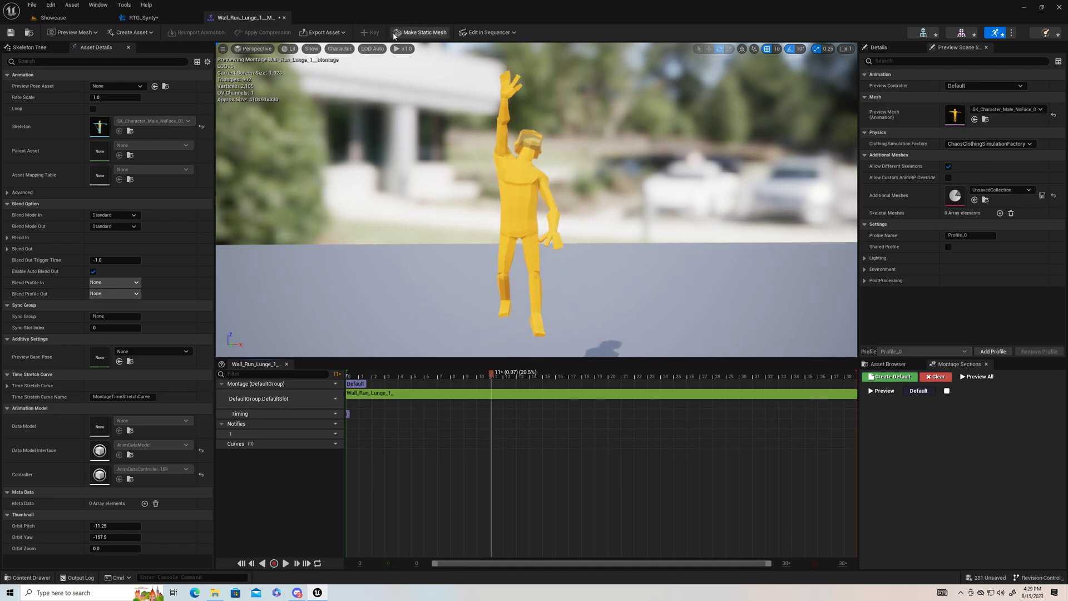
Set bone drawing to All Hierarchy for the previewed character and frame its whole skeleton down to the root.
{"action": "left_click", "coordinate": [342, 50]}
{"action": "mouse_move", "coordinate": [351, 74]}
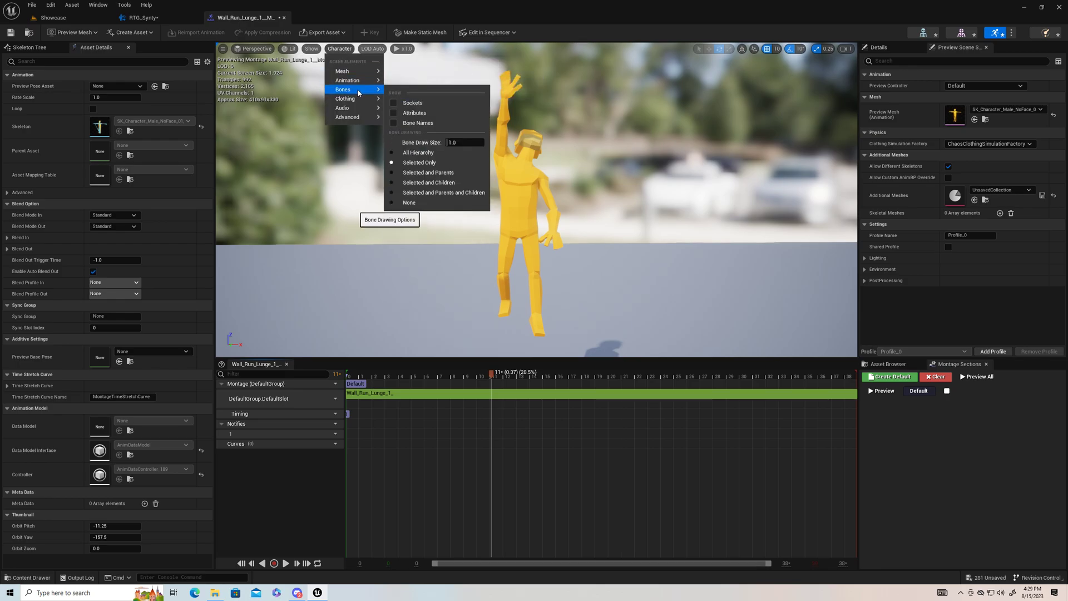
{"action": "left_click", "coordinate": [407, 152]}
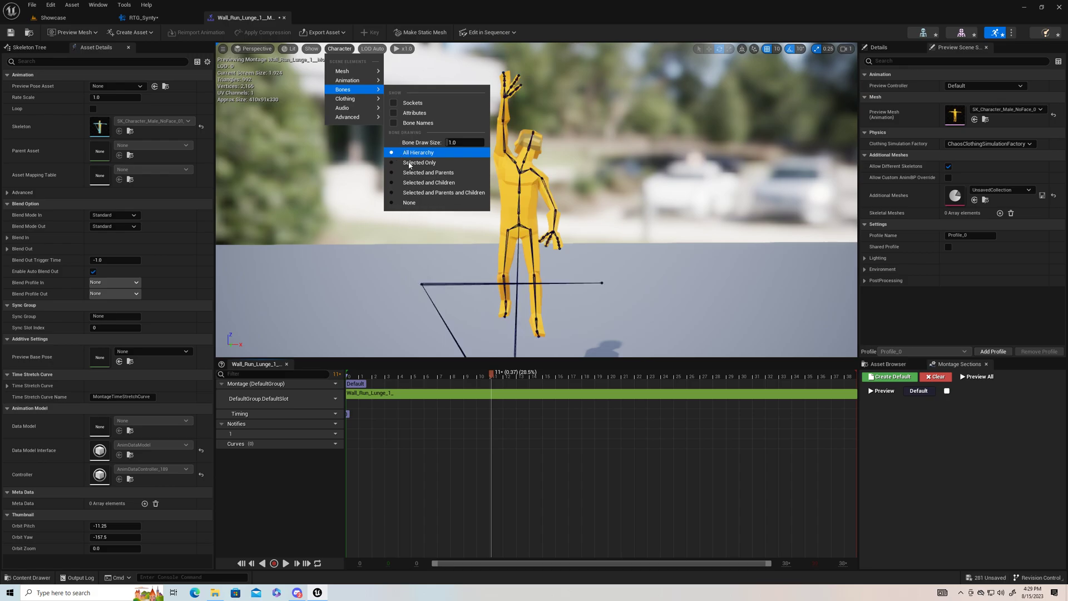
{"action": "right_click_drag", "start_coordinate": [584, 228], "coordinate": [545, 272]}
{"action": "key", "text": "s"}
{"action": "right_click_drag", "start_coordinate": [560, 187], "coordinate": [561, 187]}
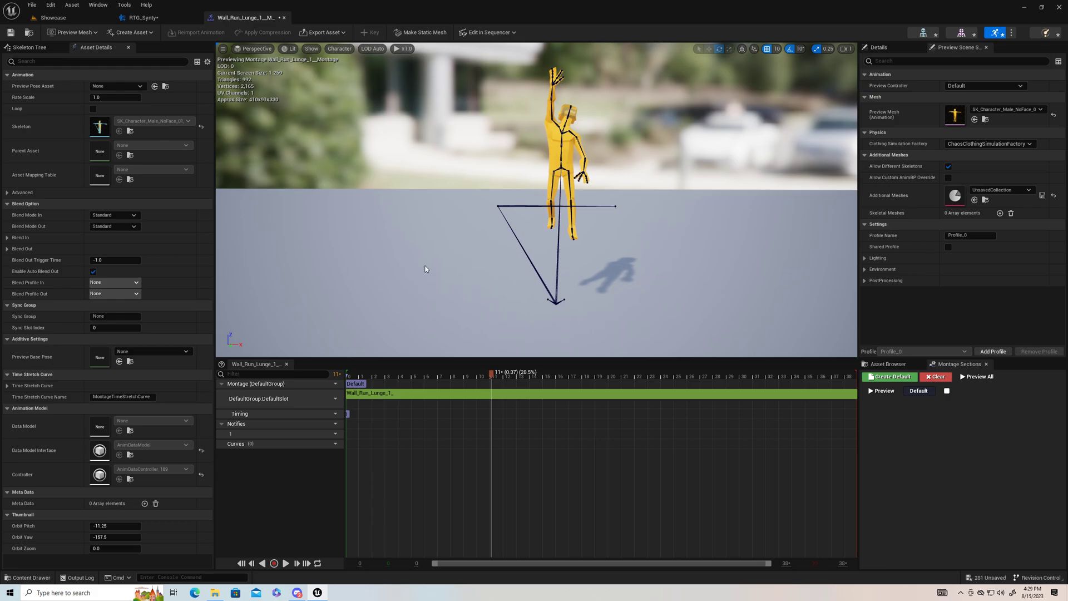
Play Wall_Run_Lunge_1__Montage to examine the root bone's motion, pause it and close its editor.
{"action": "left_click", "coordinate": [286, 563]}
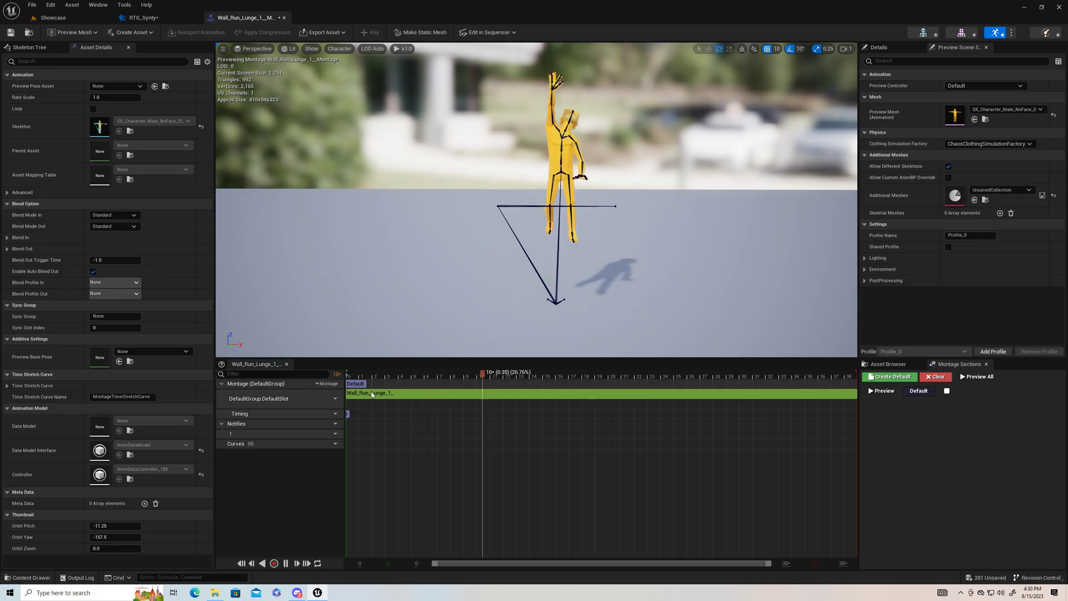
{"action": "left_click", "coordinate": [285, 563]}
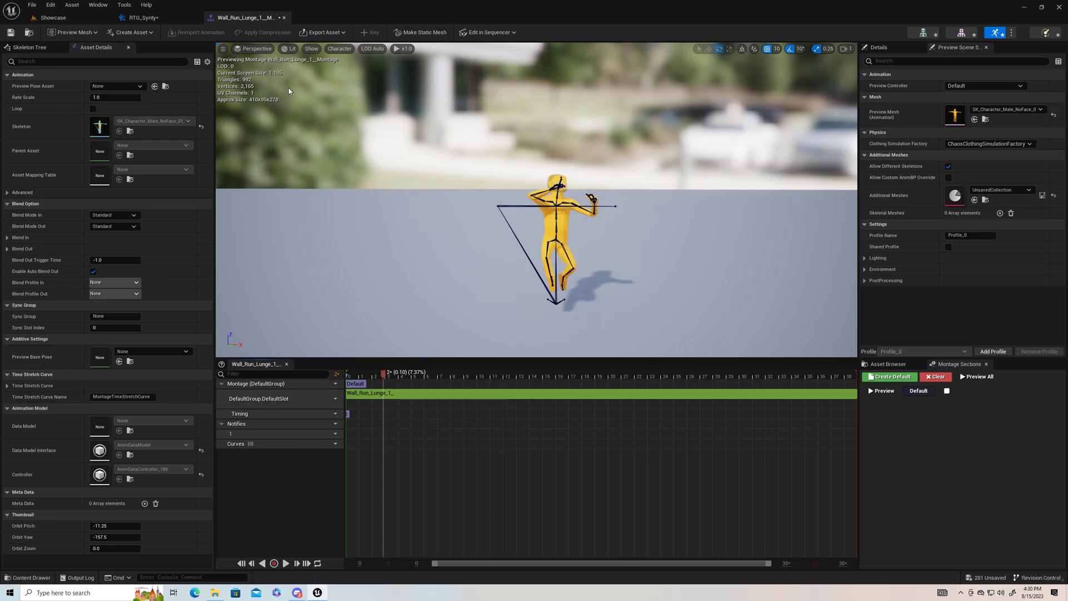
{"action": "left_click", "coordinate": [283, 18]}
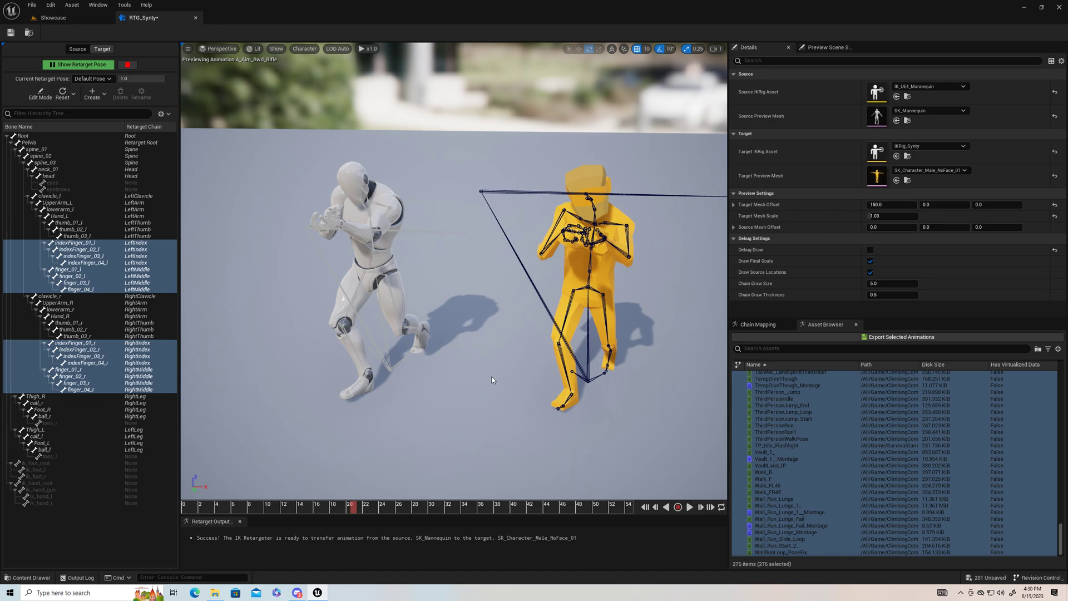
Force delete all exported animations in RTG_Anims, from A_Aim_Bwd_Rifle through WallRunLoop_PoseFix_V1.
{"action": "left_click", "coordinate": [65, 18]}
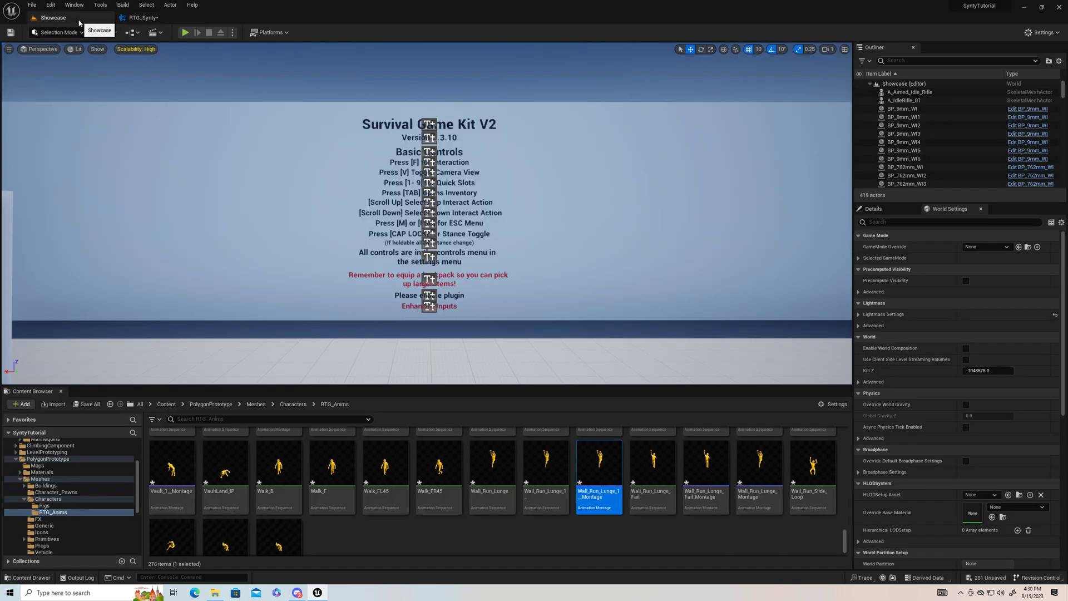
{"action": "scroll", "coordinate": [350, 529], "scroll_direction": "down", "scroll_amount": 1}
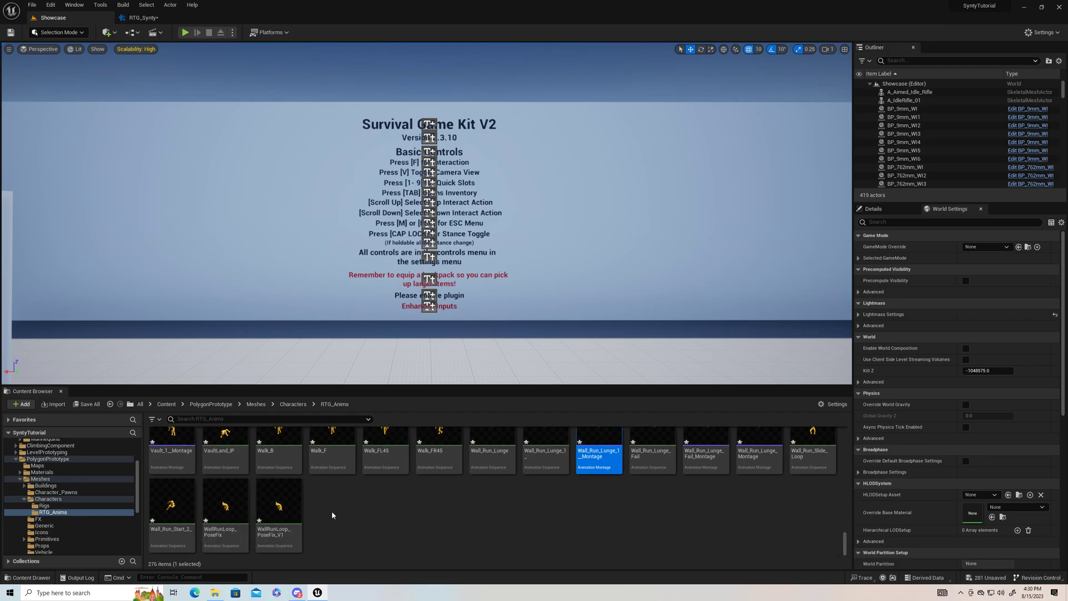
{"action": "scroll", "coordinate": [350, 523], "scroll_direction": "up", "scroll_amount": 5}
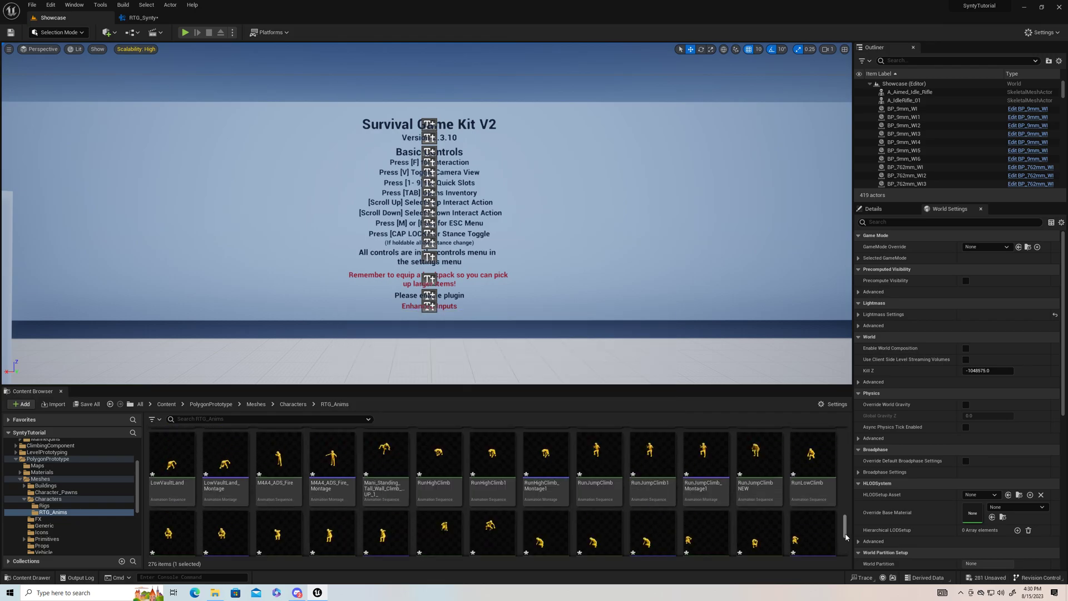
{"action": "scroll", "coordinate": [783, 528], "scroll_direction": "up", "scroll_amount": 10}
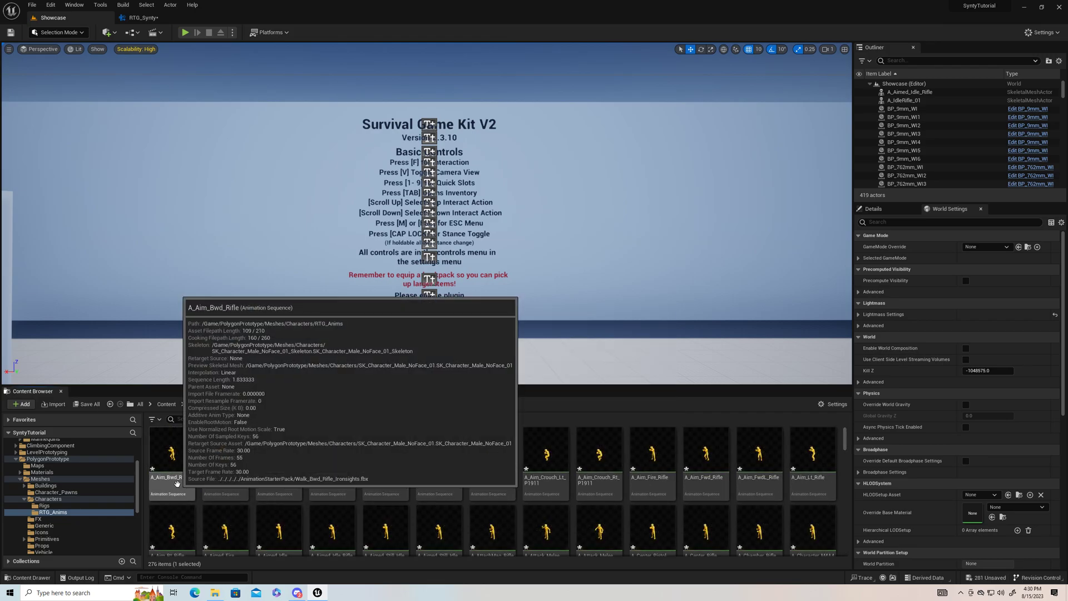
{"action": "left_click", "coordinate": [176, 485]}
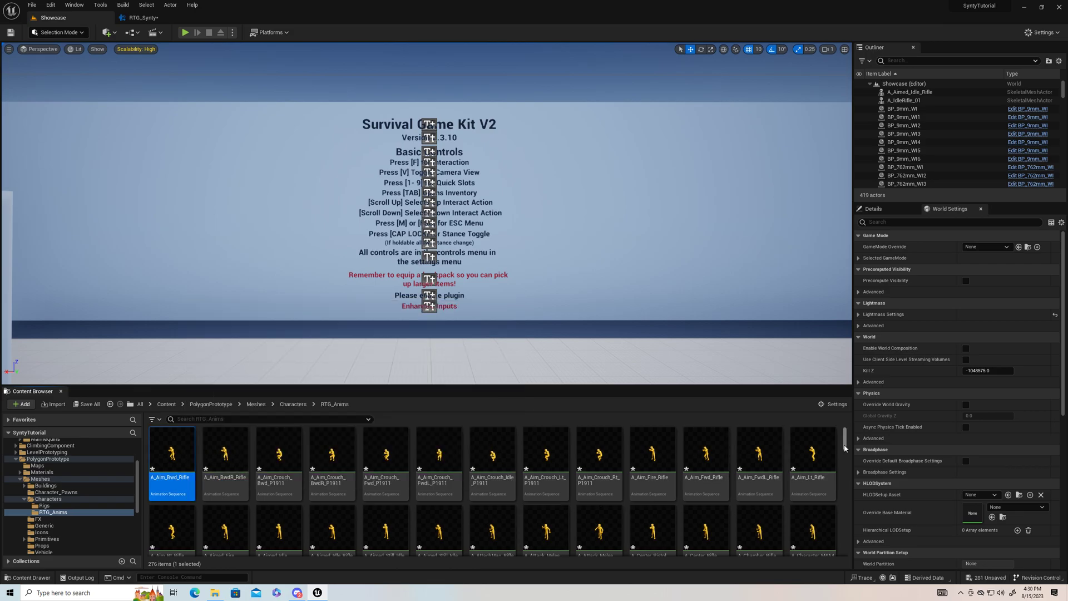
{"action": "left_click_drag", "start_coordinate": [846, 442], "coordinate": [846, 548]}
{"action": "left_click", "coordinate": [277, 538], "text": "shift"}
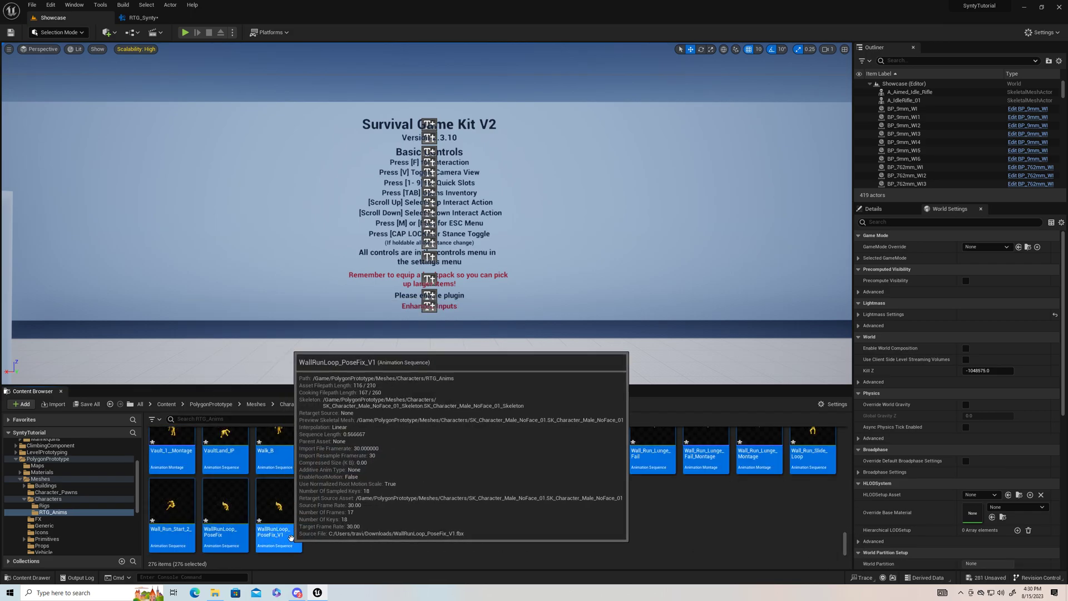
{"action": "right_click", "coordinate": [276, 537]}
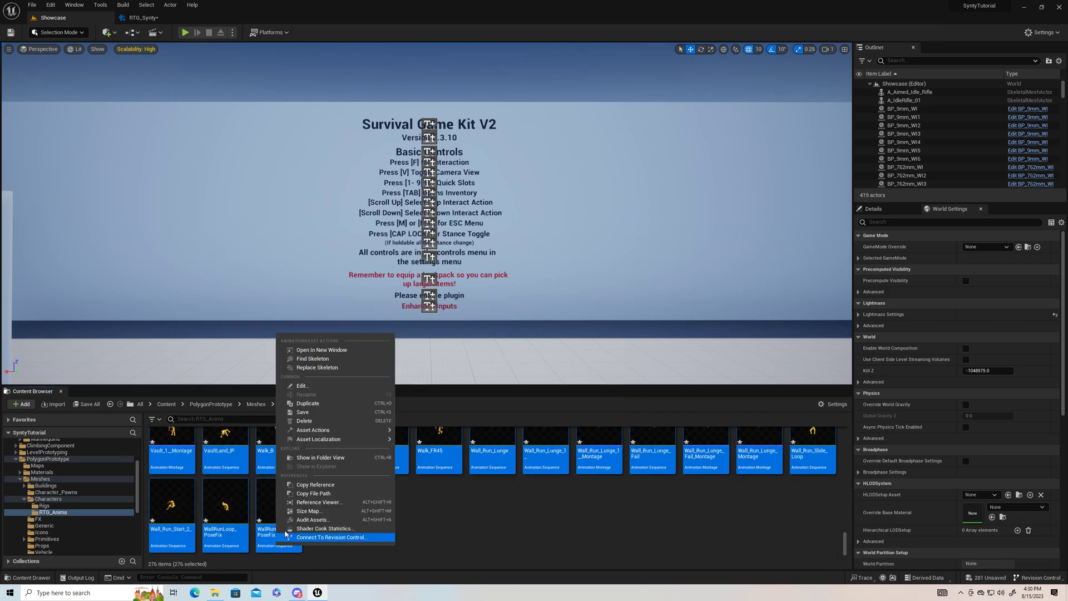
{"action": "left_click", "coordinate": [317, 421]}
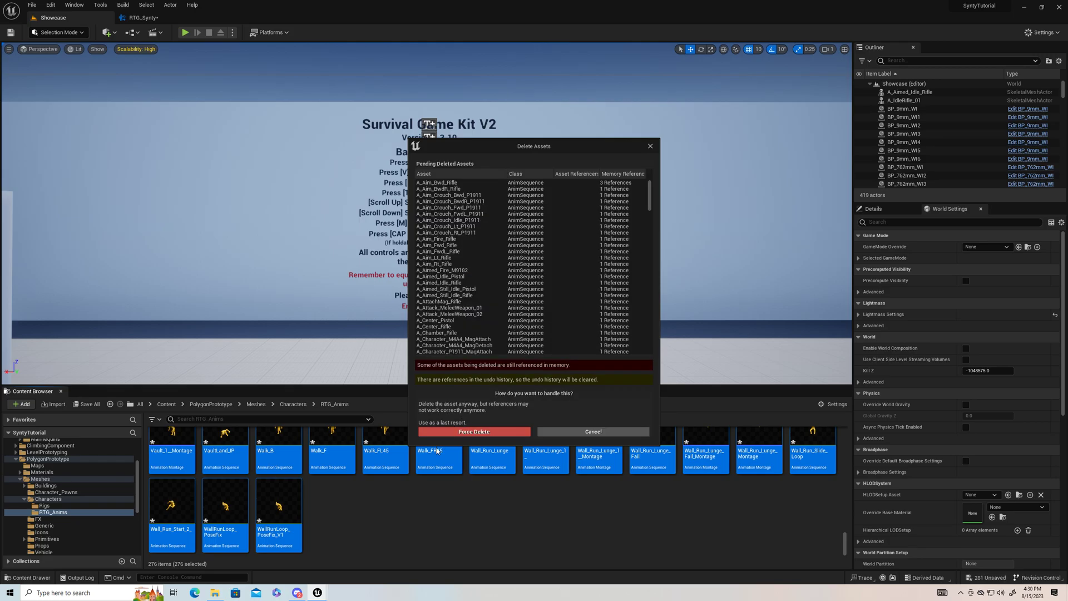
{"action": "left_click", "coordinate": [473, 431]}
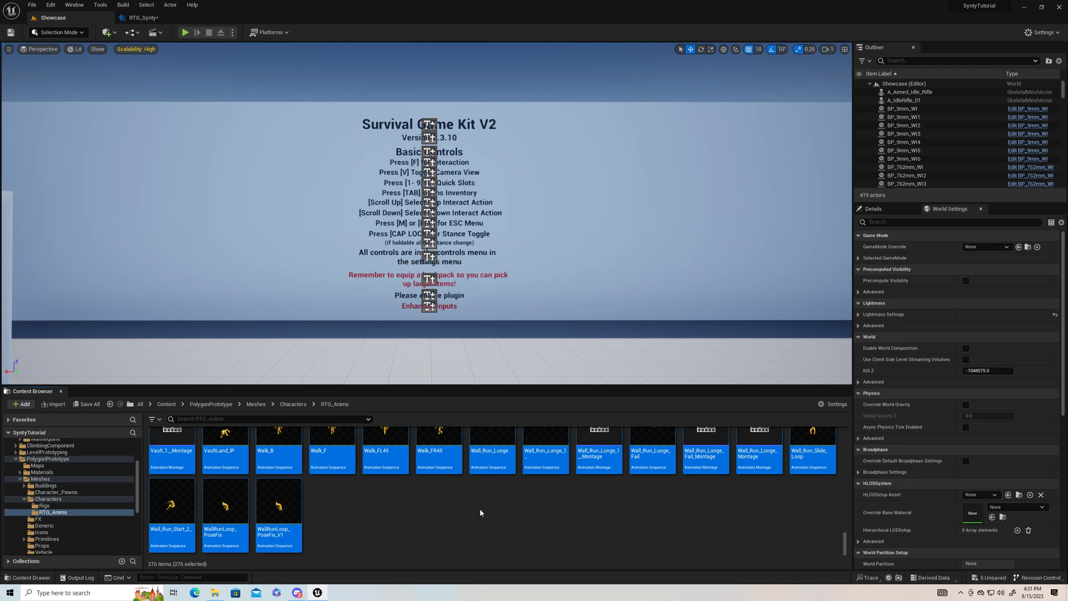
Return to the RTG_Synty retargeter and preview Vault_1__Montage and VaultLand_IP with the bones displayed.
{"action": "left_click", "coordinate": [139, 19]}
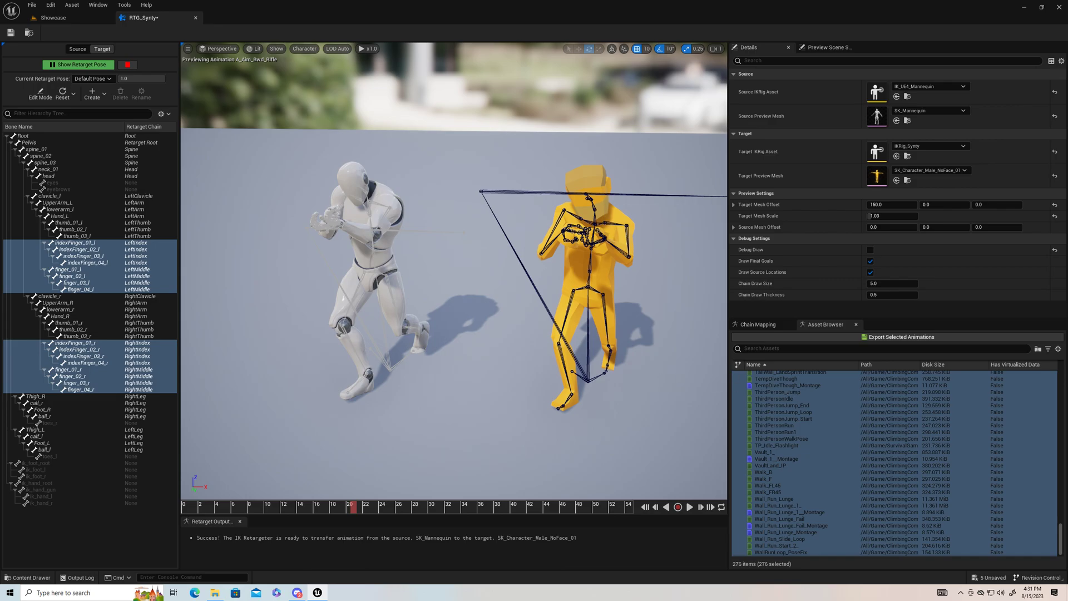
{"action": "left_click", "coordinate": [830, 412]}
{"action": "scroll", "coordinate": [834, 450], "scroll_direction": "down", "scroll_amount": 1}
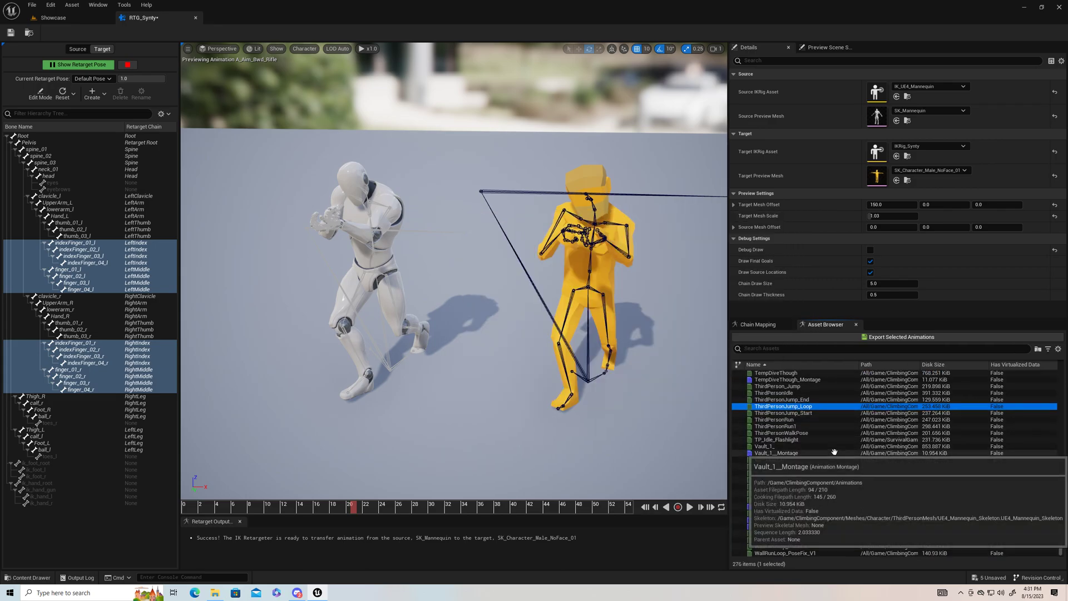
{"action": "left_click", "coordinate": [766, 446]}
{"action": "left_click", "coordinate": [781, 453]}
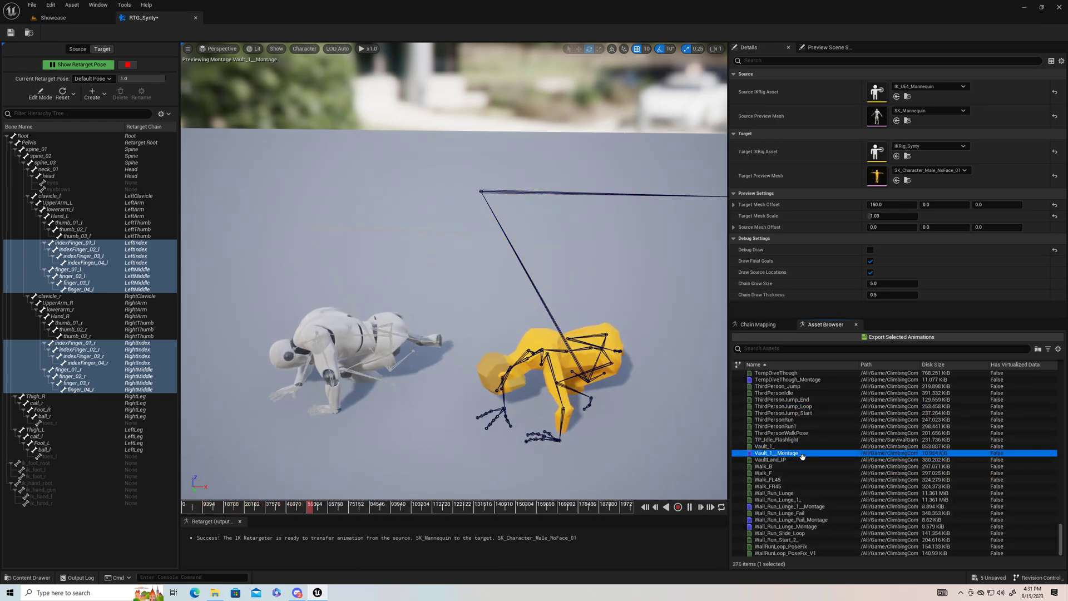
{"action": "left_click", "coordinate": [773, 459]}
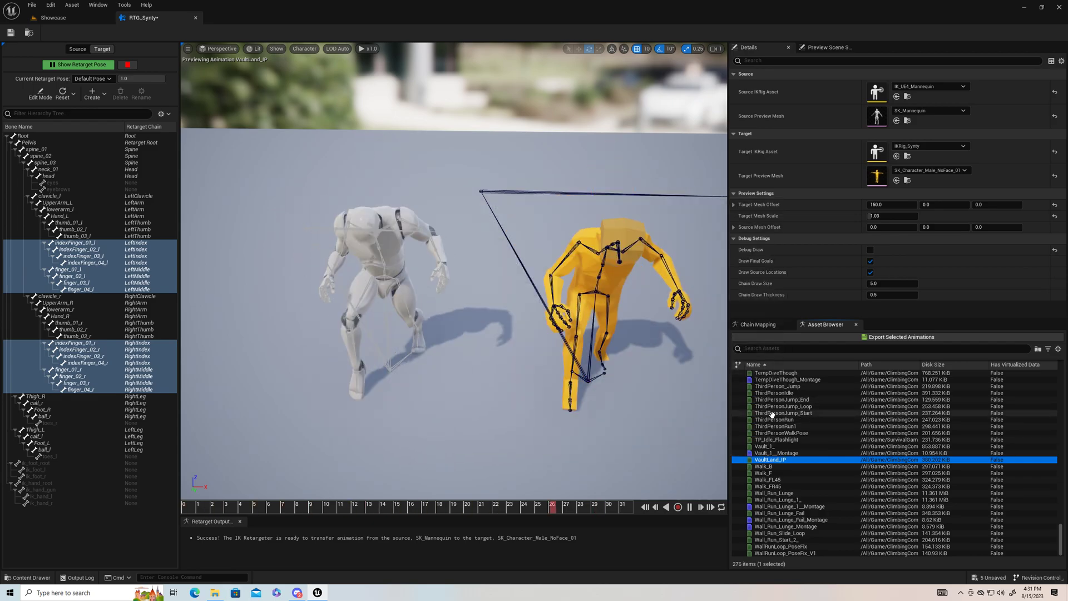
Preview TallLand, TallFence_Land_Montage and RunLowVault, and examine both characters' root motion from farther away.
{"action": "scroll", "coordinate": [784, 423], "scroll_direction": "up", "scroll_amount": 3}
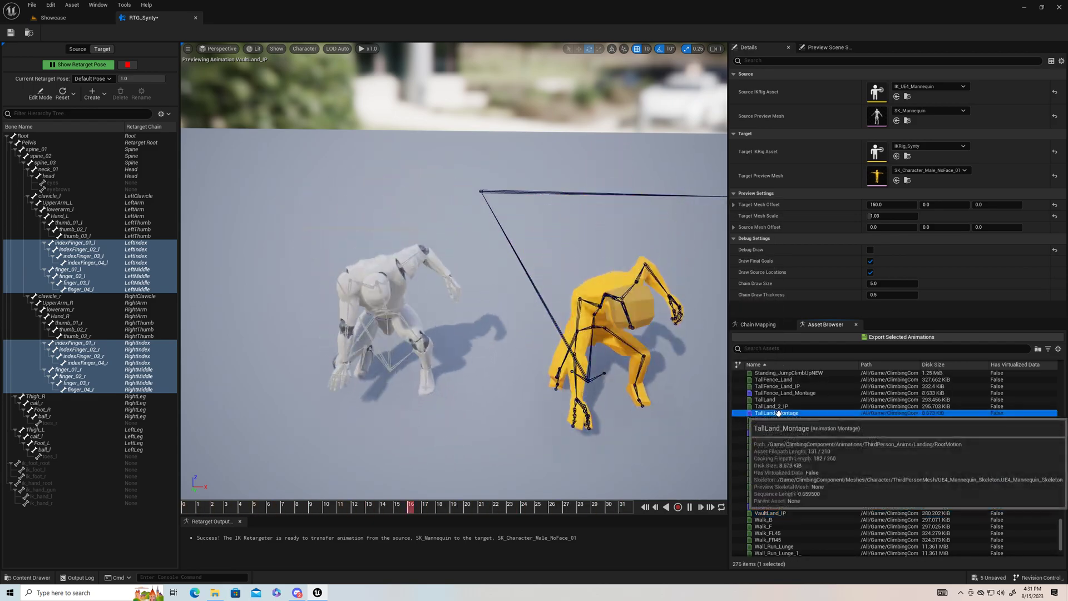
{"action": "left_click", "coordinate": [768, 400]}
{"action": "left_click", "coordinate": [778, 393]}
{"action": "scroll", "coordinate": [781, 393], "scroll_direction": "up", "scroll_amount": 2}
{"action": "left_click", "coordinate": [782, 389]}
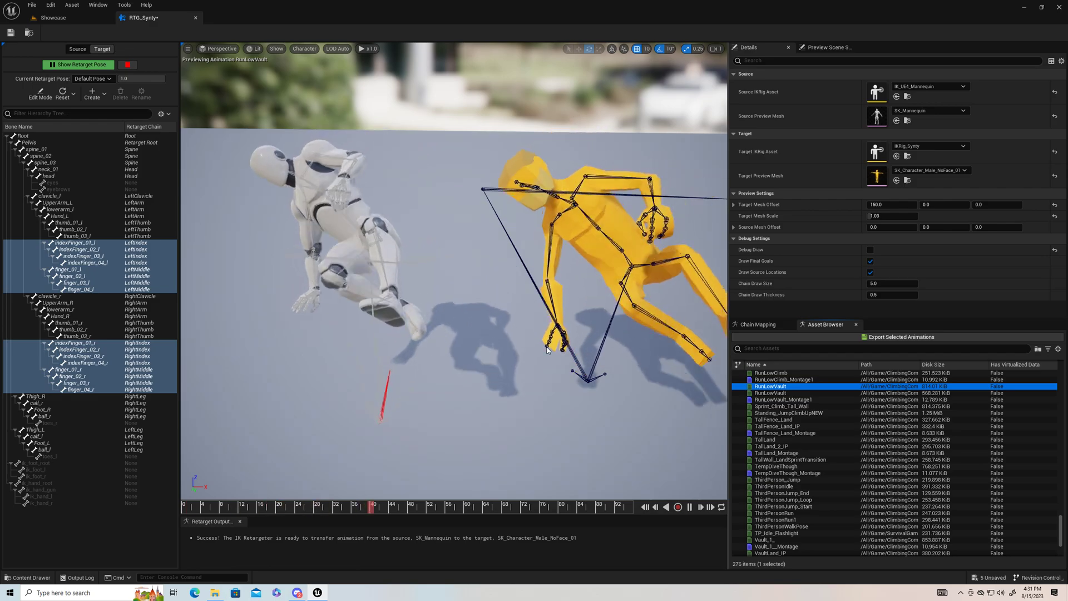
{"action": "key", "text": "s"}
{"action": "right_click_drag", "start_coordinate": [546, 353], "coordinate": [526, 355]}
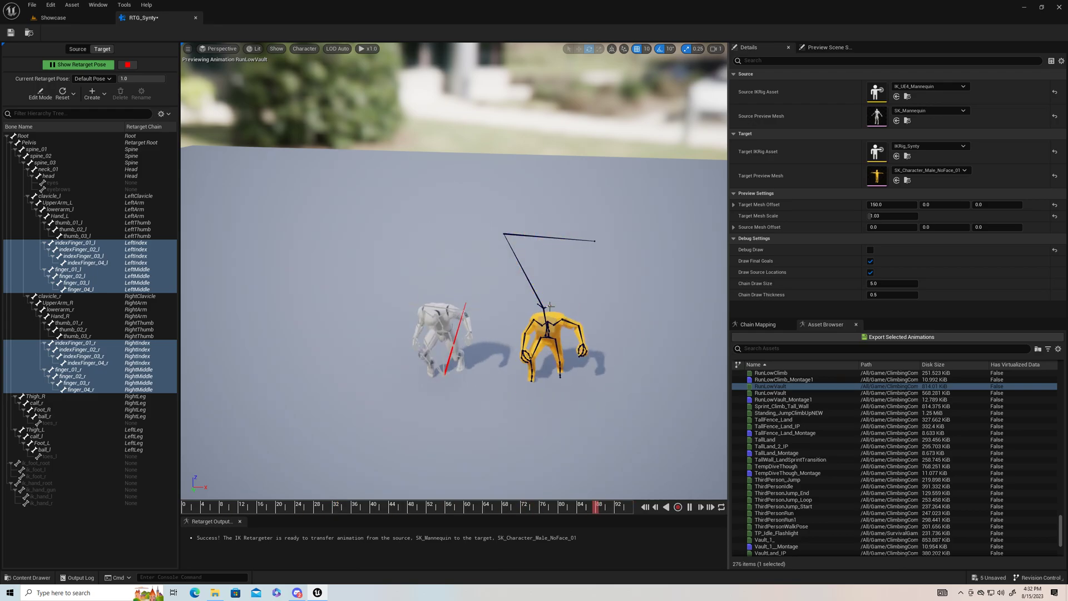
Set the Root chain's FK translation mode to Globally Scaled in the retargeter's chain mapping.
{"action": "left_click", "coordinate": [768, 326]}
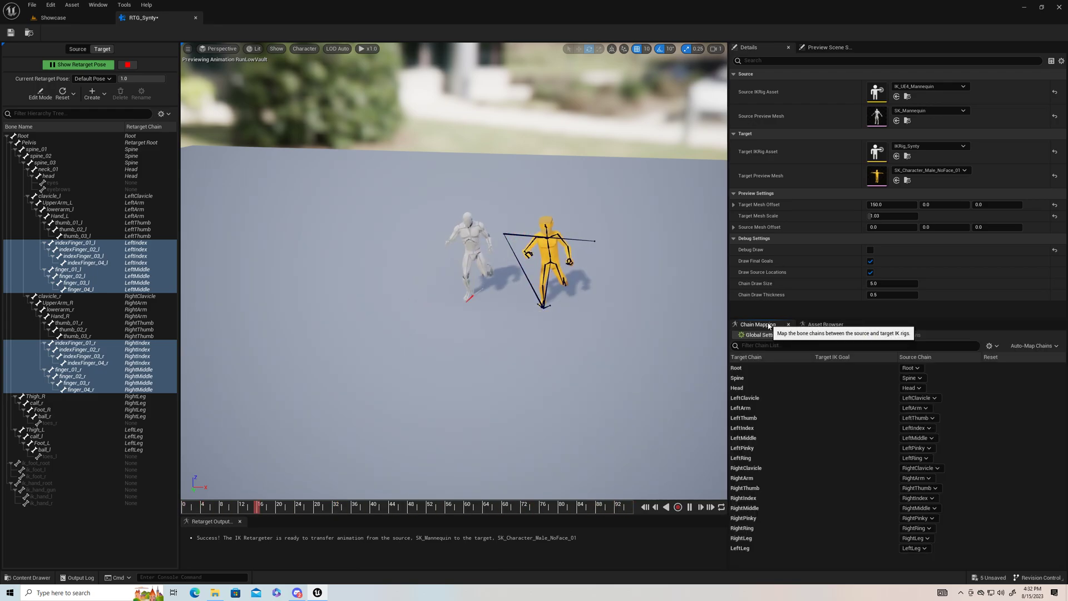
{"action": "left_click", "coordinate": [824, 328]}
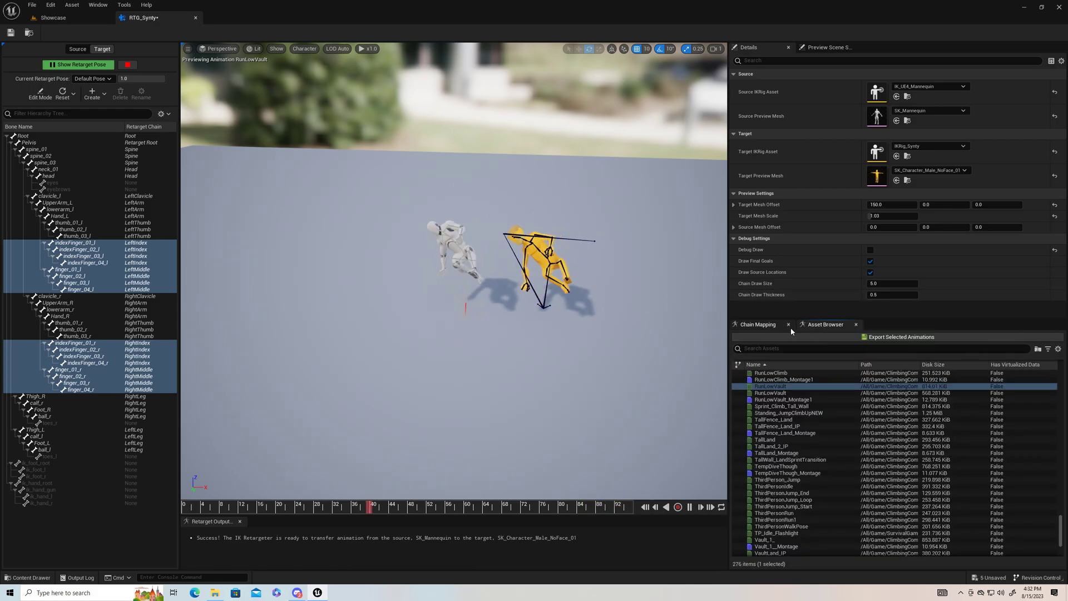
{"action": "left_click", "coordinate": [760, 324]}
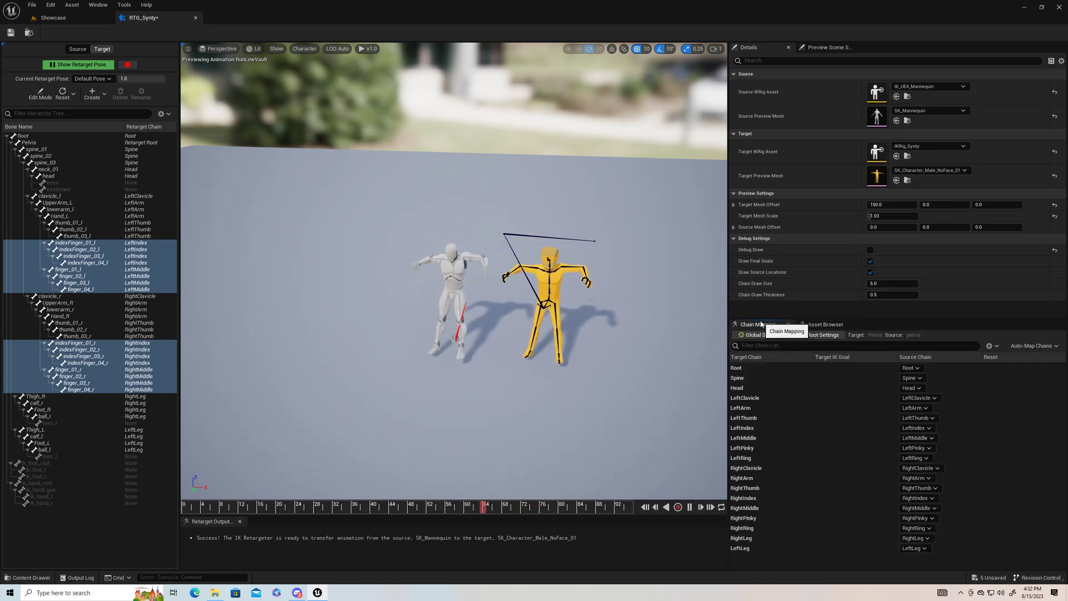
{"action": "left_click", "coordinate": [747, 371]}
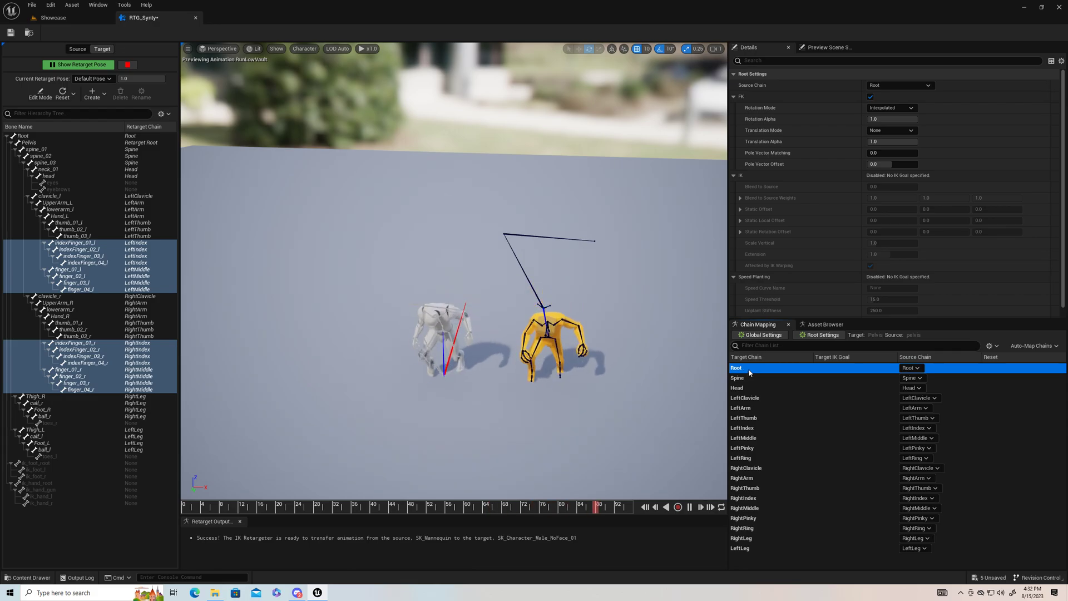
{"action": "left_click", "coordinate": [914, 131]}
{"action": "left_click", "coordinate": [896, 146]}
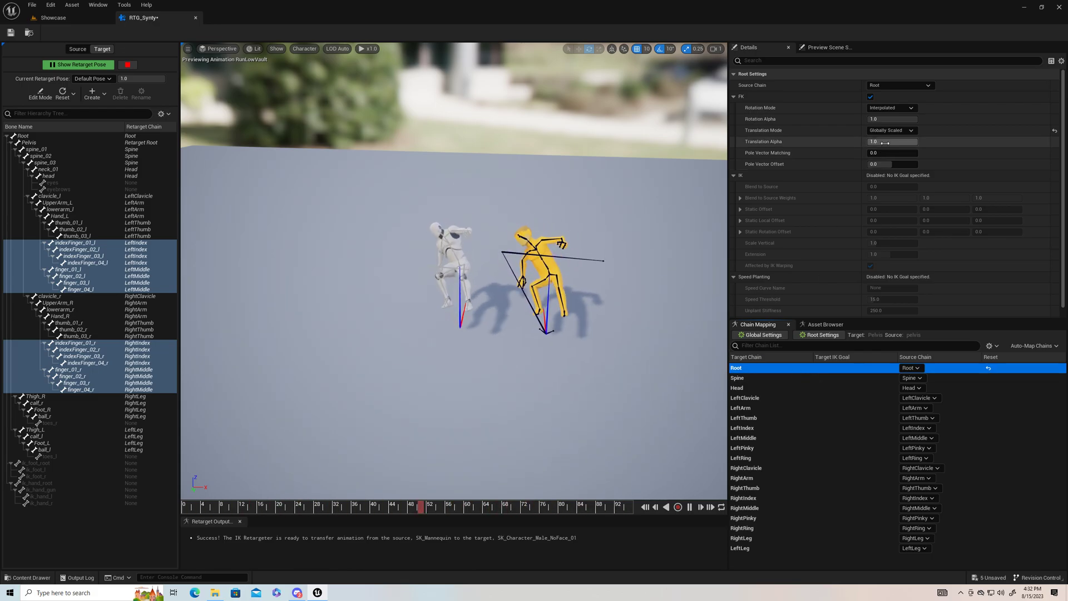
{"action": "left_click", "coordinate": [911, 130]}
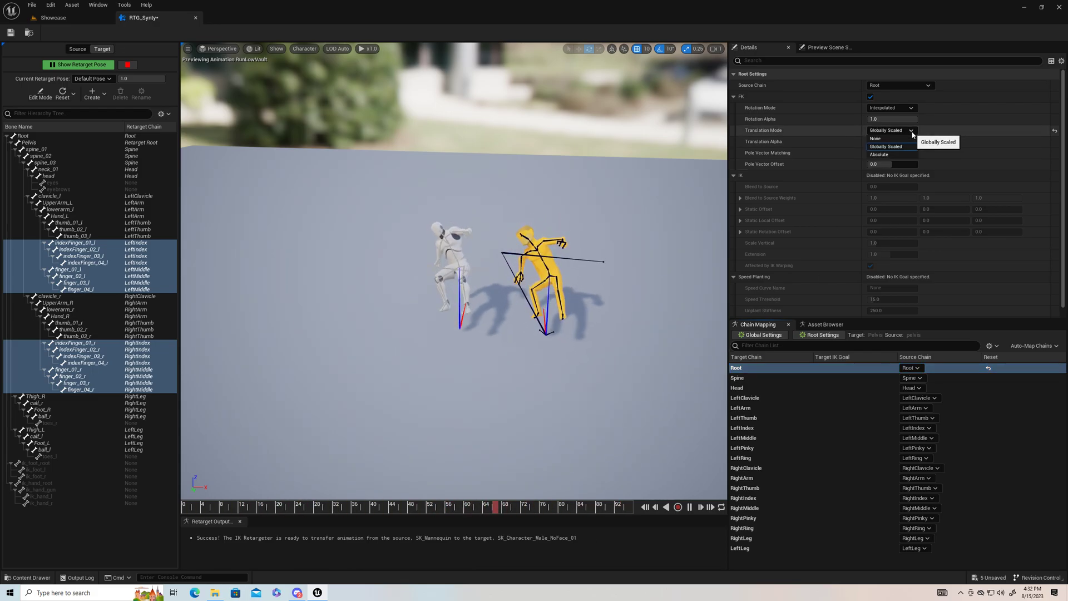
{"action": "left_click", "coordinate": [890, 147]}
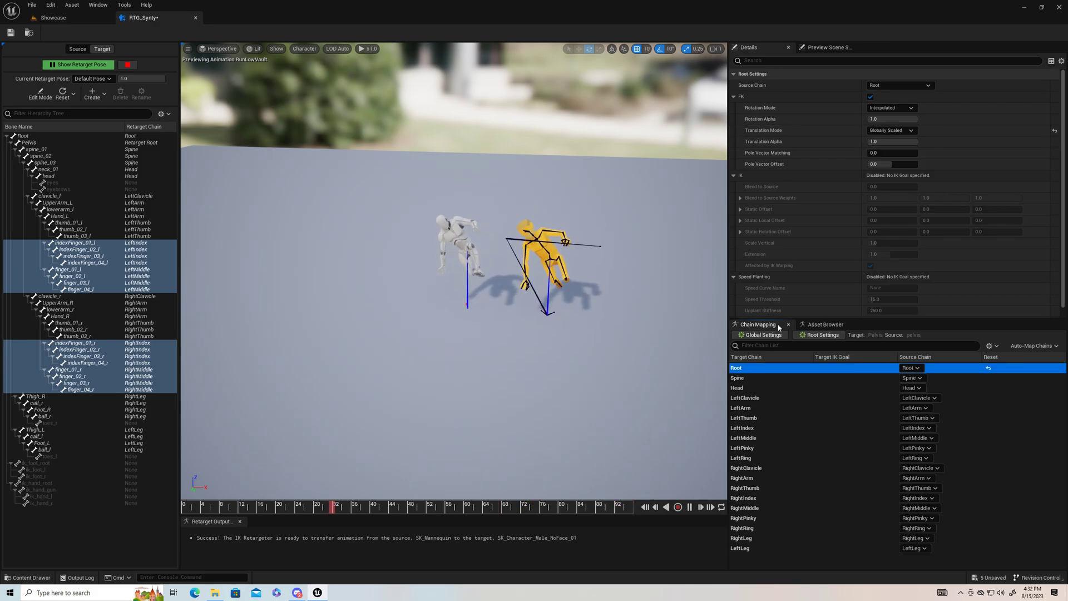
Batch export all animations from A_Aim_Bwd_Rifle through WallRunLoop_PoseFix_V1 to Characters/RTG_Anims and save all unsaved content.
{"action": "left_click", "coordinate": [814, 326]}
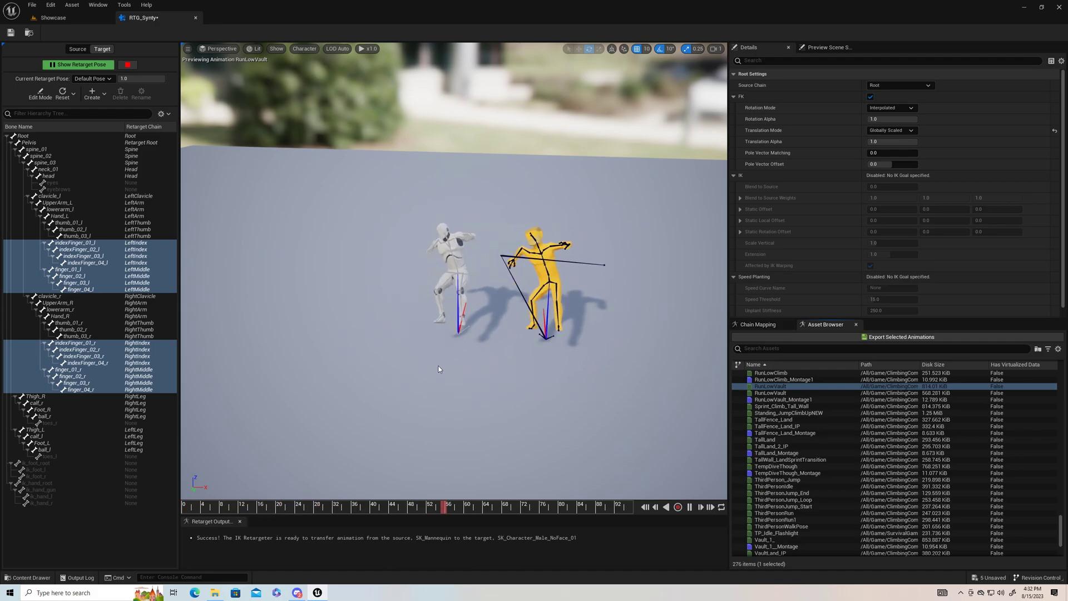
{"action": "left_click", "coordinate": [689, 506]}
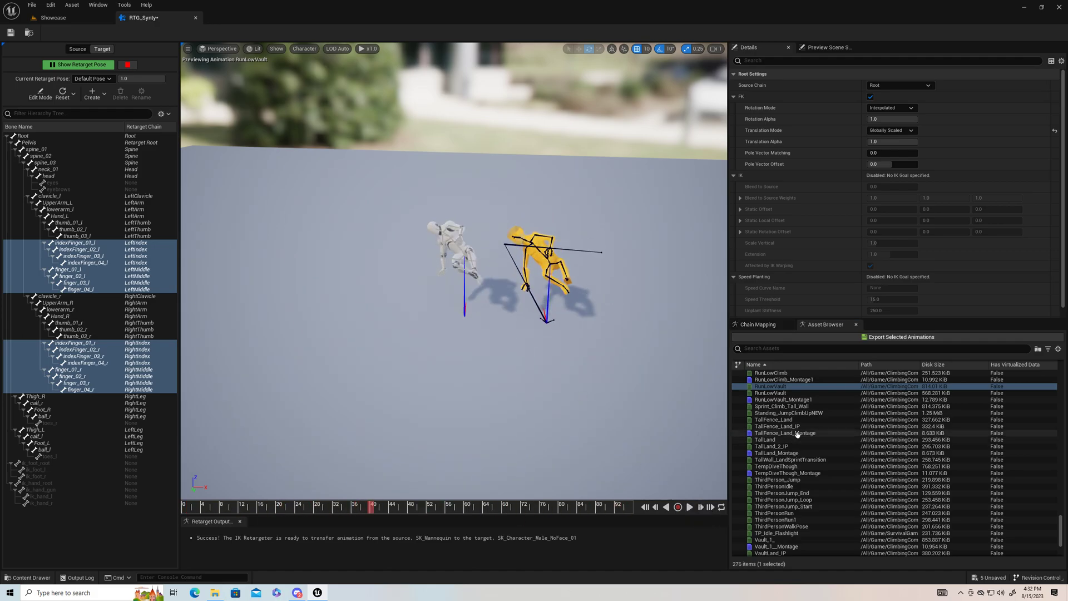
{"action": "scroll", "coordinate": [991, 420], "scroll_direction": "up", "scroll_amount": 3}
{"action": "left_click_drag", "start_coordinate": [1061, 517], "coordinate": [1061, 379]}
{"action": "left_click", "coordinate": [788, 374]}
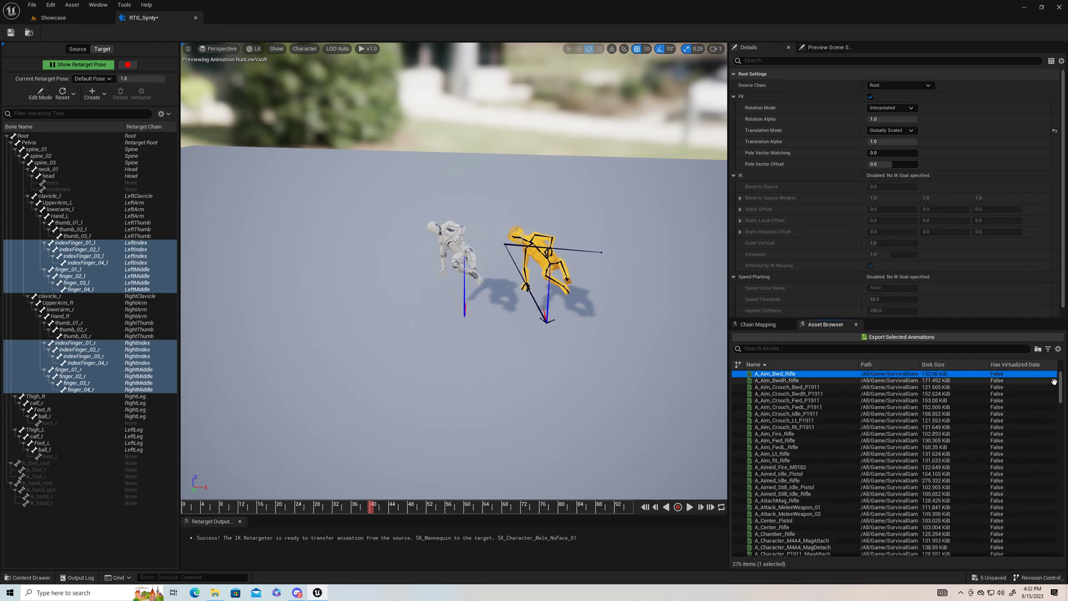
{"action": "left_click_drag", "start_coordinate": [1060, 387], "coordinate": [1061, 432]}
{"action": "scroll", "coordinate": [799, 551], "scroll_direction": "down", "scroll_amount": 15}
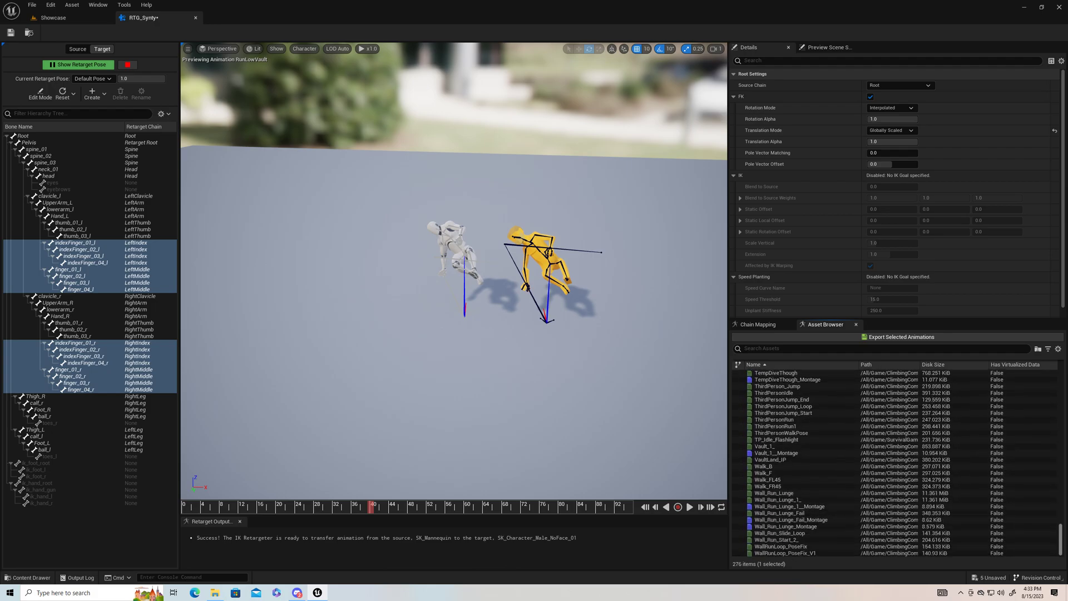
{"action": "left_click", "coordinate": [800, 552], "text": "shift"}
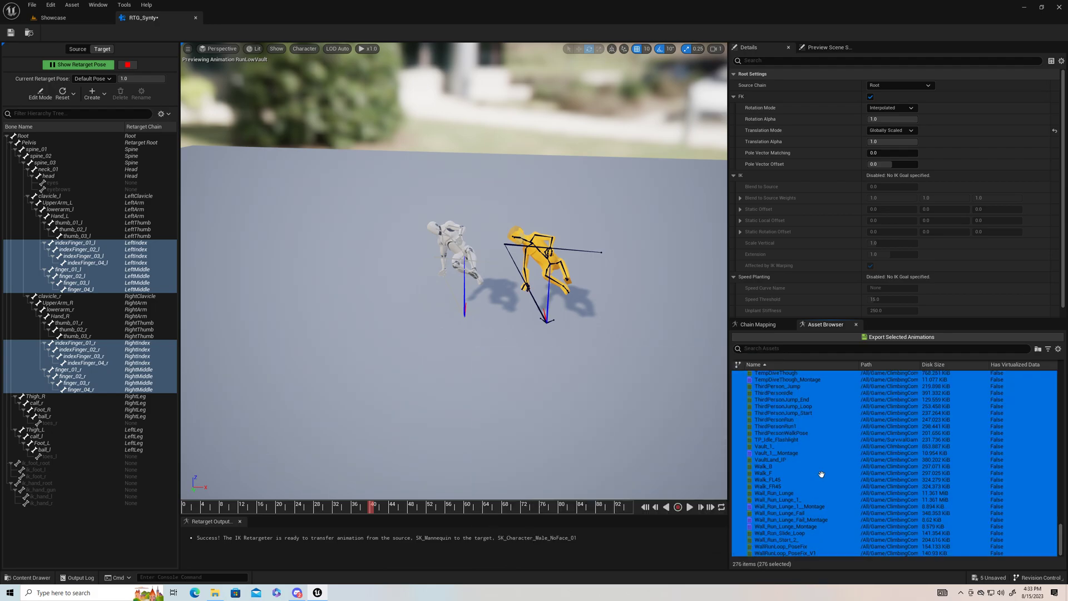
{"action": "left_click", "coordinate": [873, 337]}
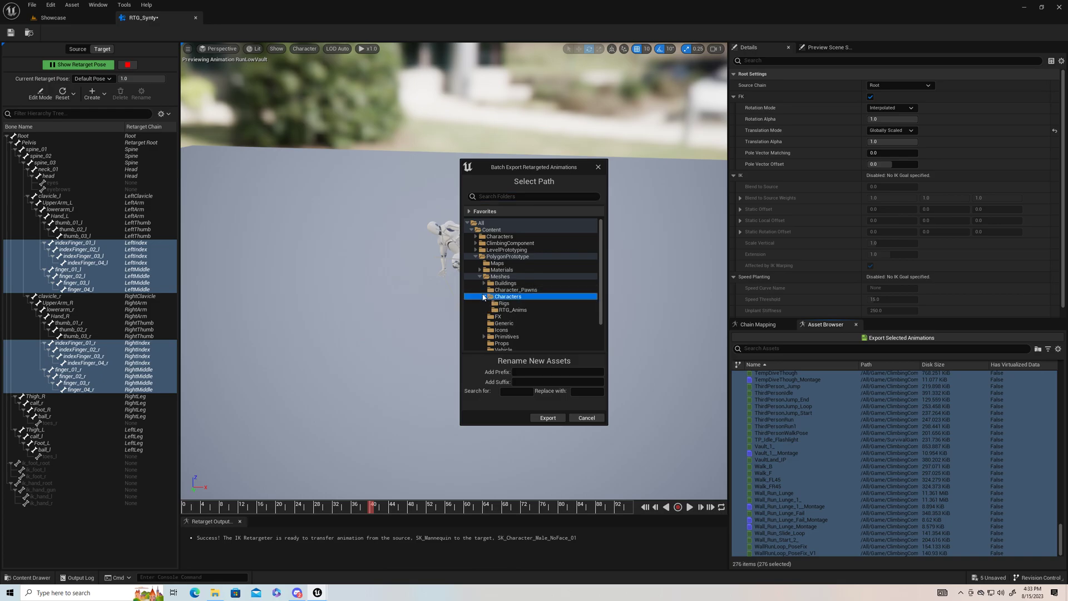
{"action": "left_click", "coordinate": [514, 310]}
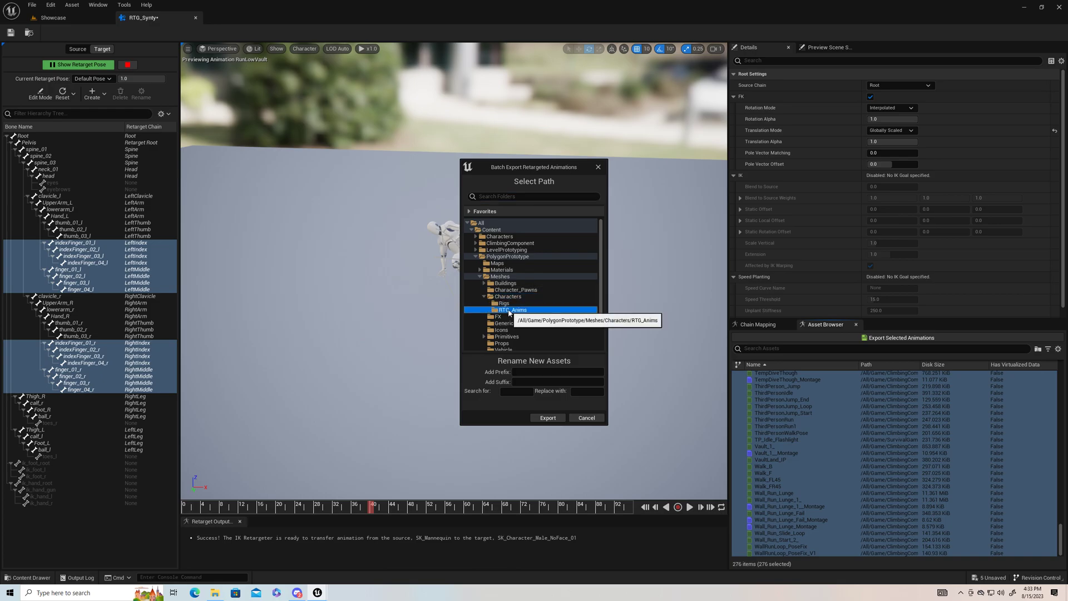
{"action": "left_click", "coordinate": [547, 418]}
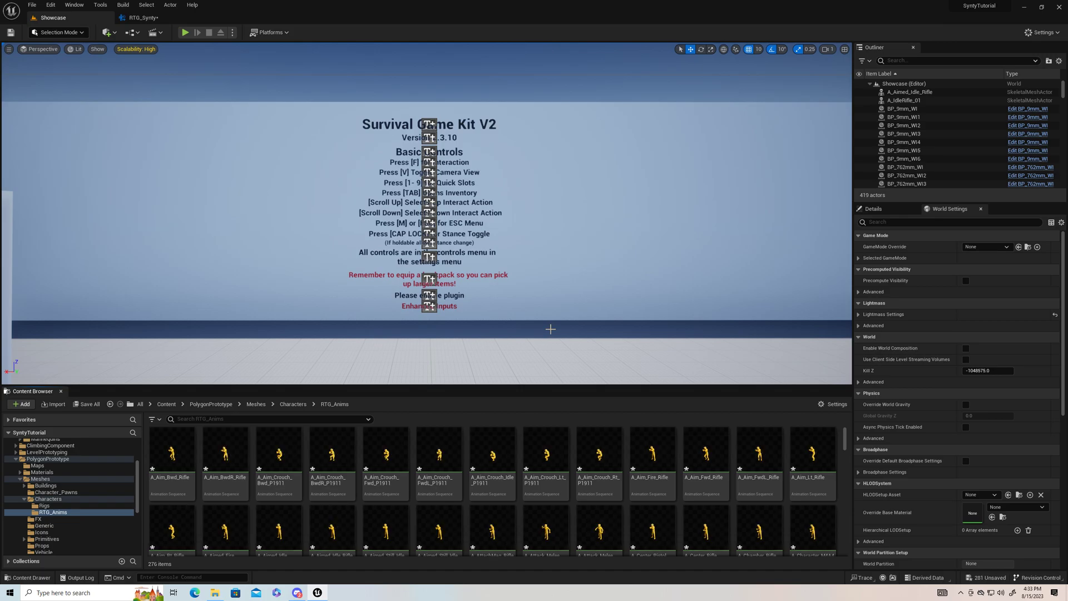
{"action": "left_click", "coordinate": [85, 408]}
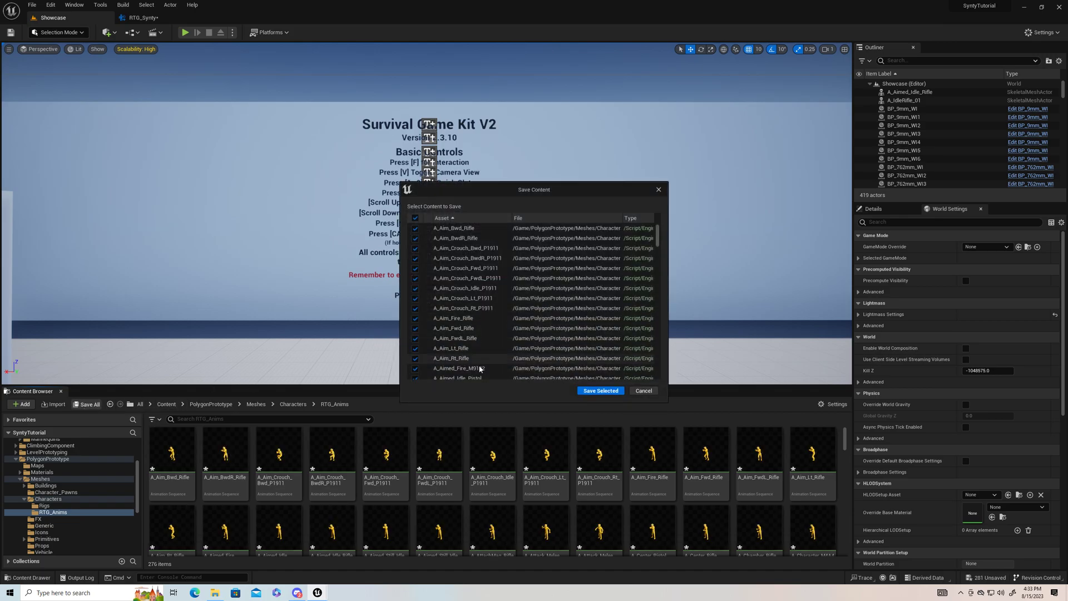
{"action": "left_click", "coordinate": [591, 392]}
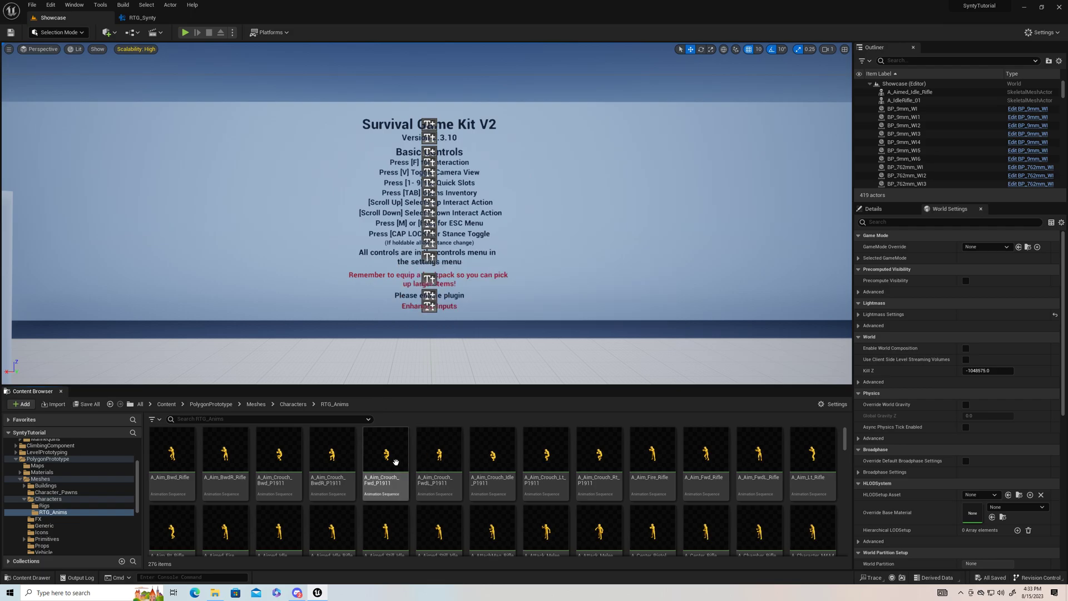
Preview the exported A_Crouch_Rifle_Rt sequence, and close its editor and the RTG_Synty retargeter.
{"action": "scroll", "coordinate": [402, 461], "scroll_direction": "down", "scroll_amount": 1}
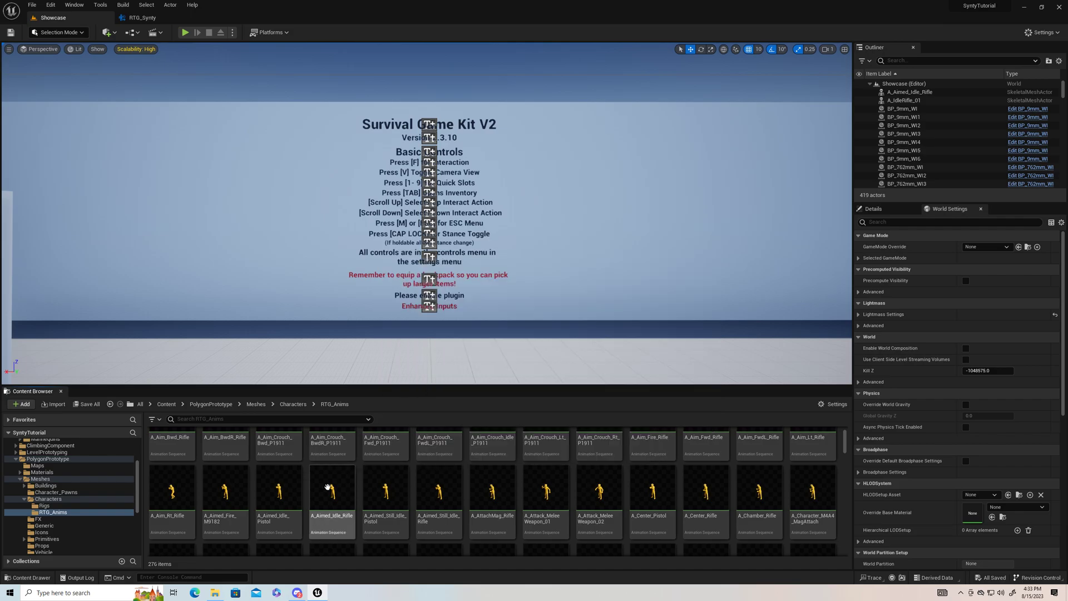
{"action": "scroll", "coordinate": [335, 482], "scroll_direction": "down", "scroll_amount": 3}
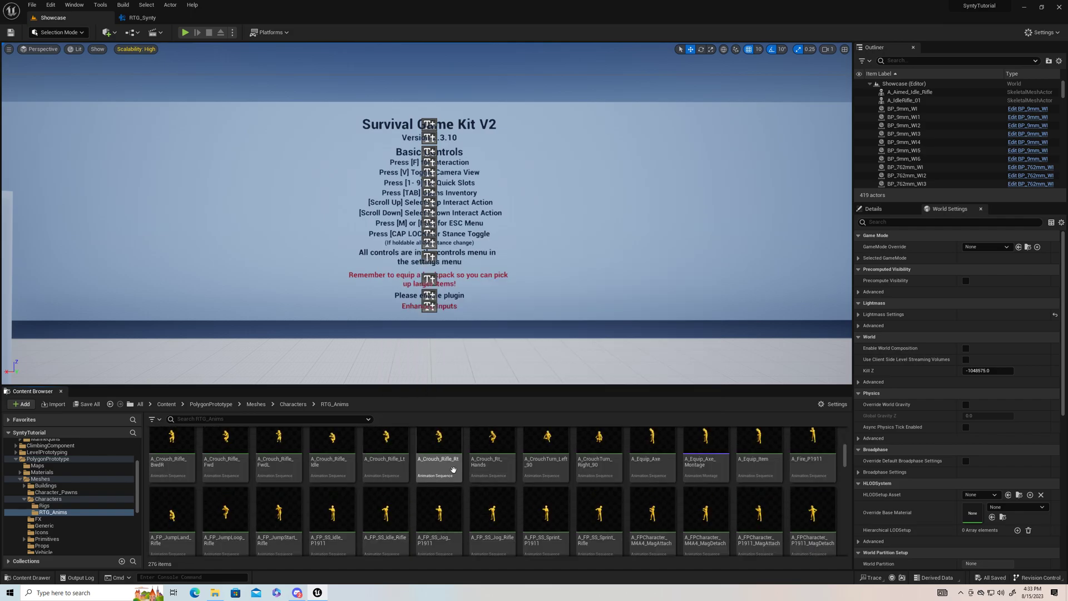
{"action": "double_click", "coordinate": [453, 470]}
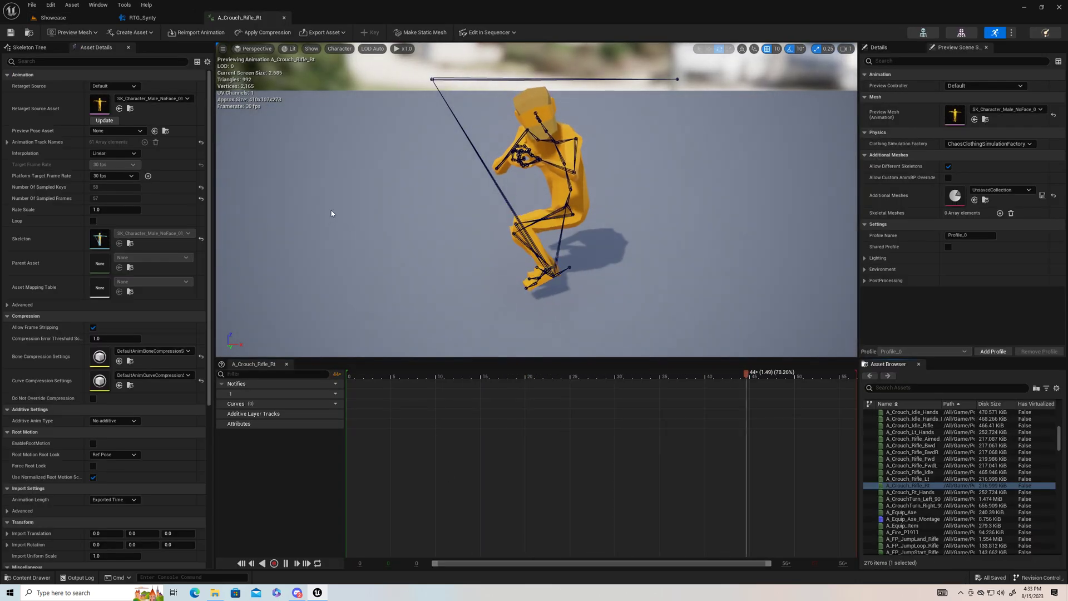
{"action": "left_click", "coordinate": [284, 17]}
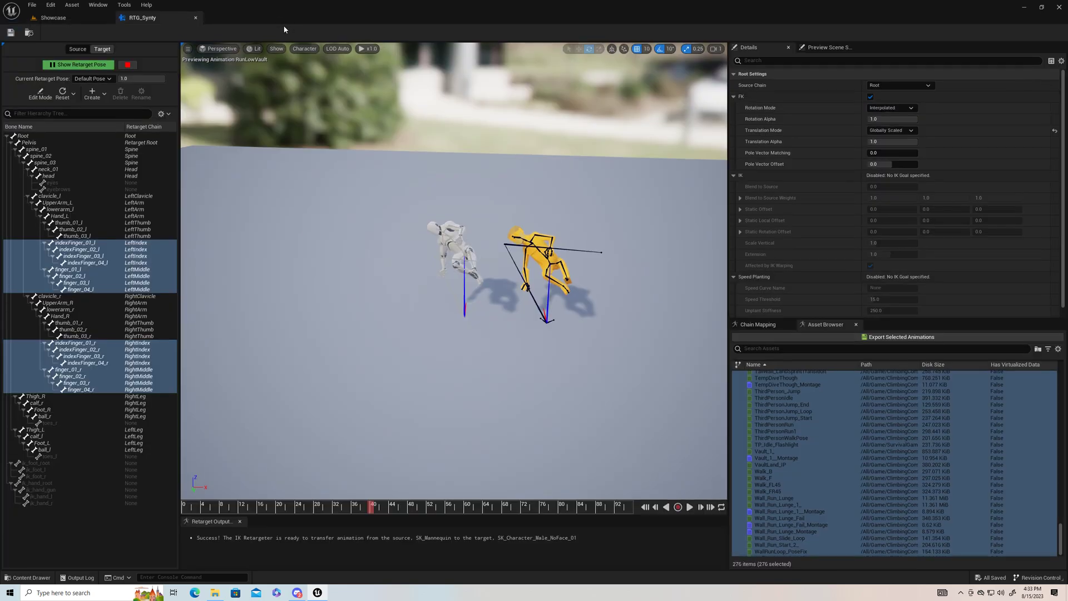
{"action": "left_click", "coordinate": [196, 18]}
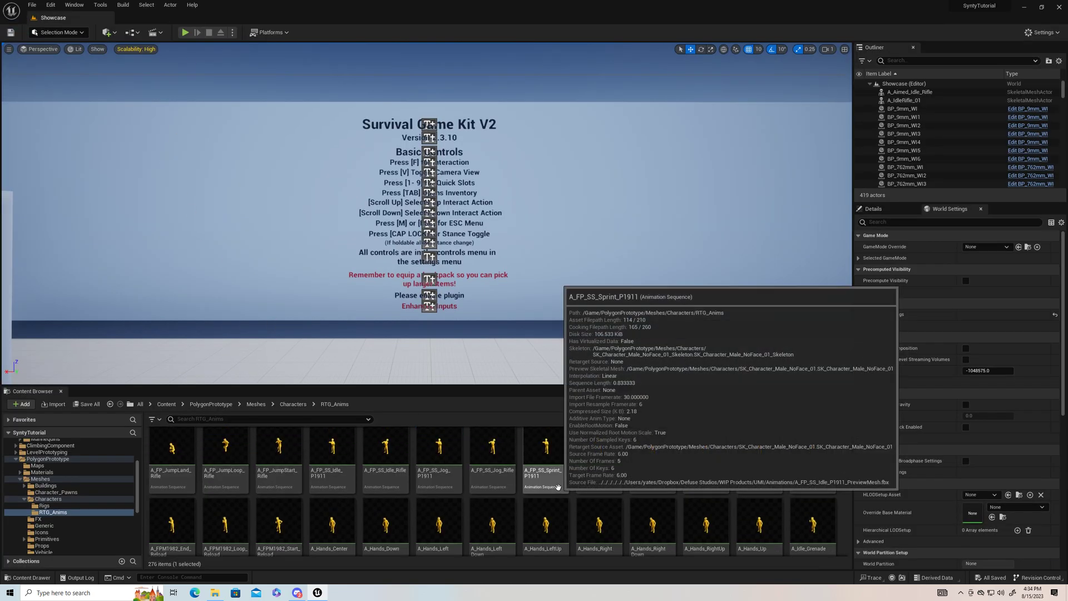
Play JumpClimb_Montage1 from RTG_Anims in a docked editor to examine its root motion, and close it.
{"action": "scroll", "coordinate": [556, 473], "scroll_direction": "down", "scroll_amount": 3}
{"action": "scroll", "coordinate": [779, 479], "scroll_direction": "down", "scroll_amount": 8}
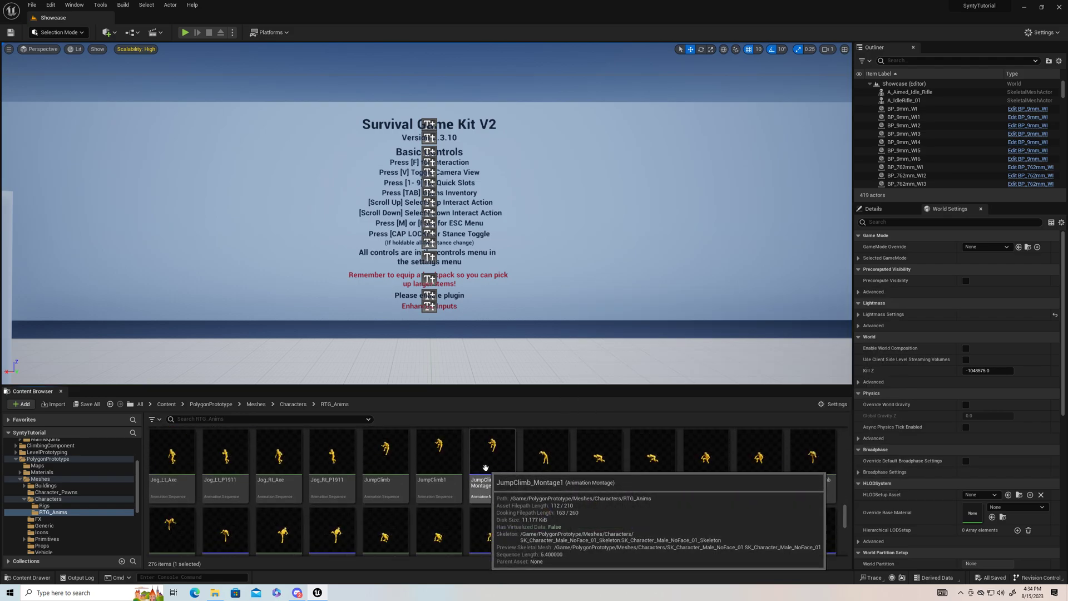
{"action": "scroll", "coordinate": [489, 481], "scroll_direction": "up", "scroll_amount": 1}
{"action": "double_click", "coordinate": [492, 489]}
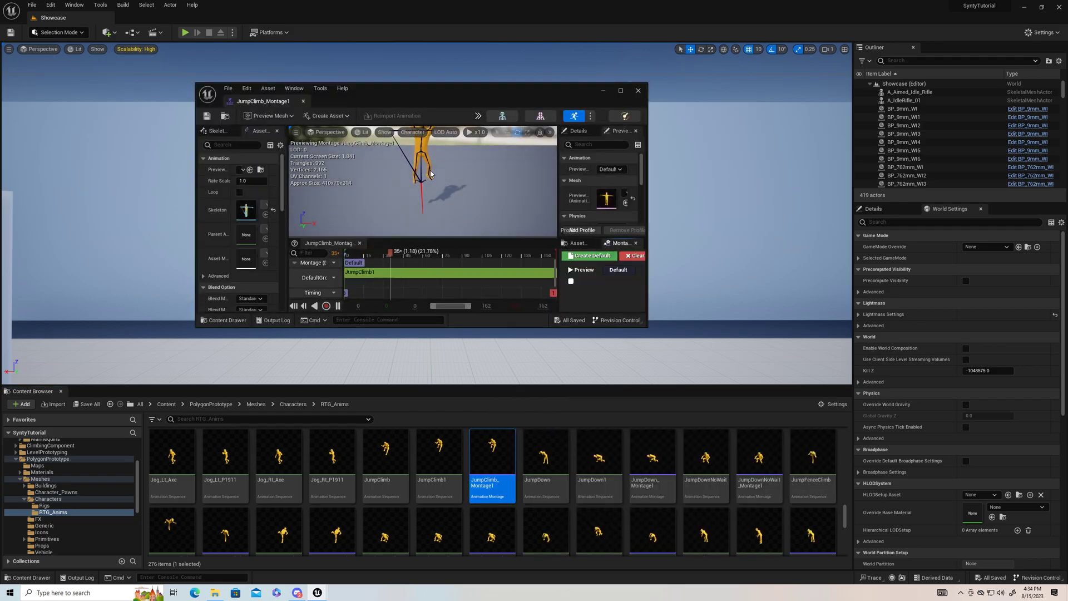
{"action": "left_click_drag", "start_coordinate": [279, 90], "coordinate": [286, 24]}
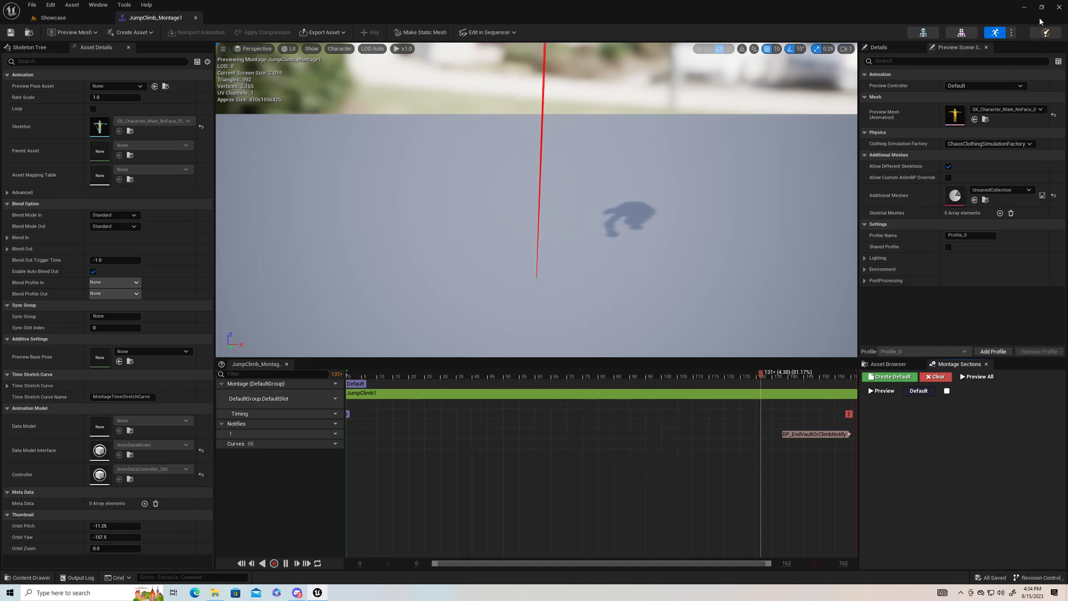
{"action": "left_click", "coordinate": [195, 17]}
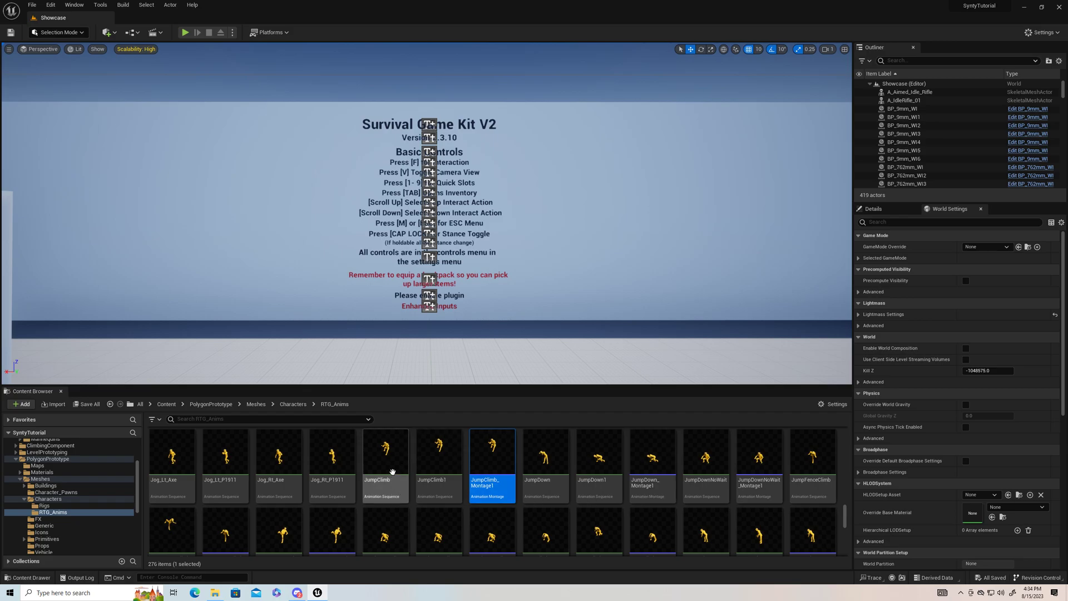
{"action": "scroll", "coordinate": [346, 456], "scroll_direction": "up", "scroll_amount": 1}
{"action": "scroll", "coordinate": [395, 471], "scroll_direction": "up", "scroll_amount": 5}
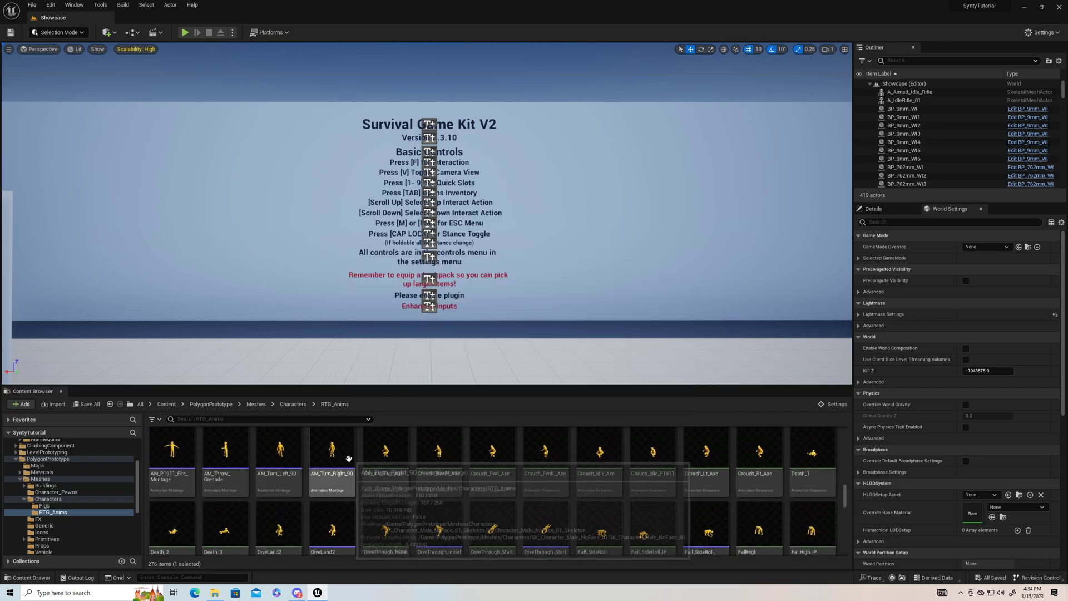
{"action": "scroll", "coordinate": [395, 471], "scroll_direction": "up", "scroll_amount": 5}
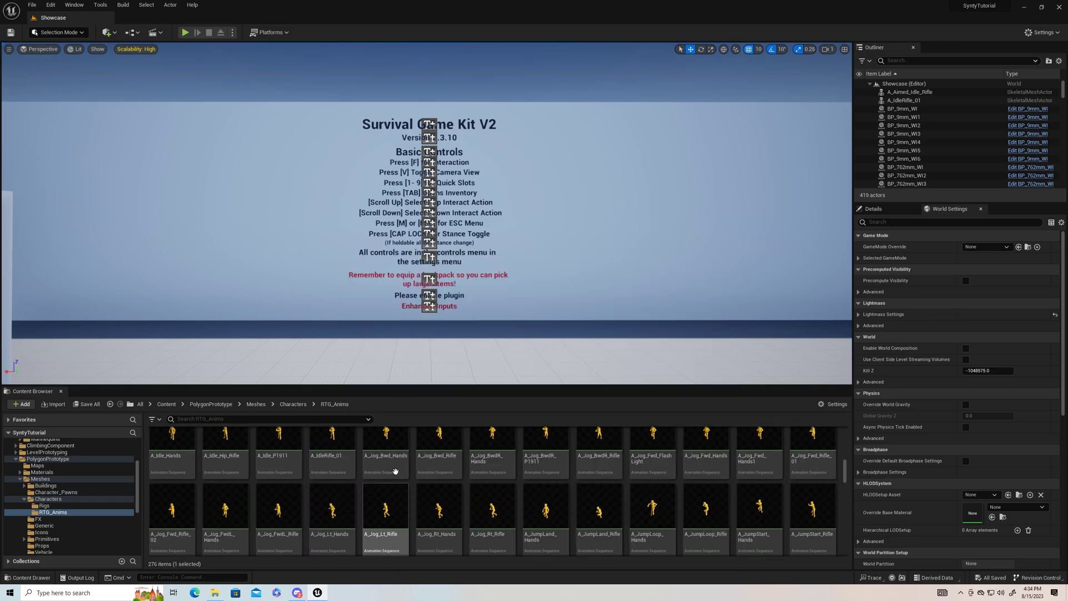
{"action": "scroll", "coordinate": [396, 472], "scroll_direction": "up", "scroll_amount": 5}
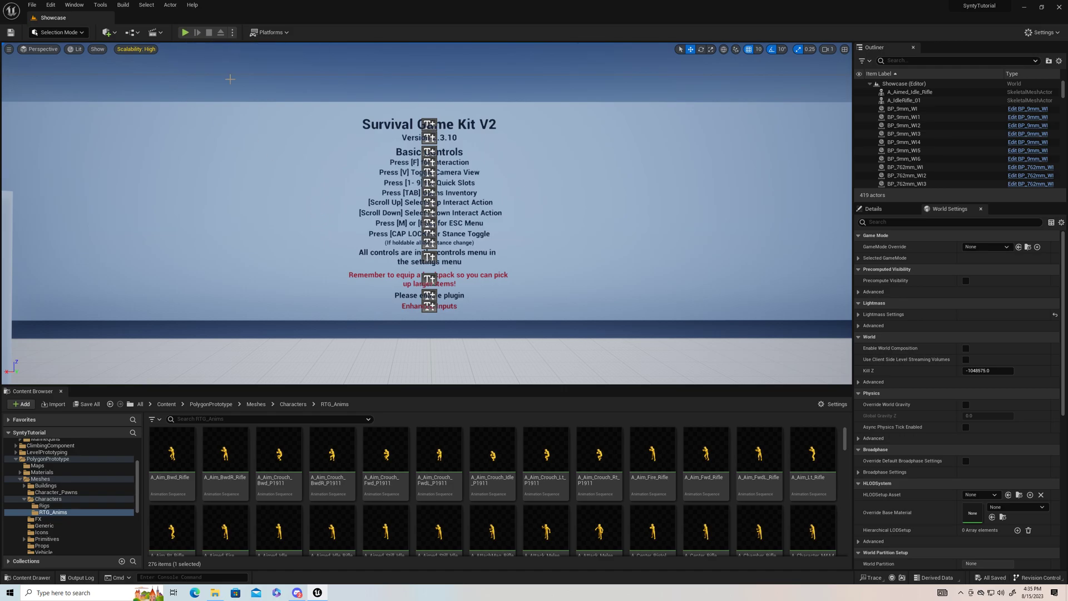
Set the Showcase level's GameMode Override to BP_SGKGameMode in the World Settings.
{"action": "left_click", "coordinate": [1008, 248]}
{"action": "left_click", "coordinate": [1007, 248]}
{"action": "left_click", "coordinate": [1007, 248]}
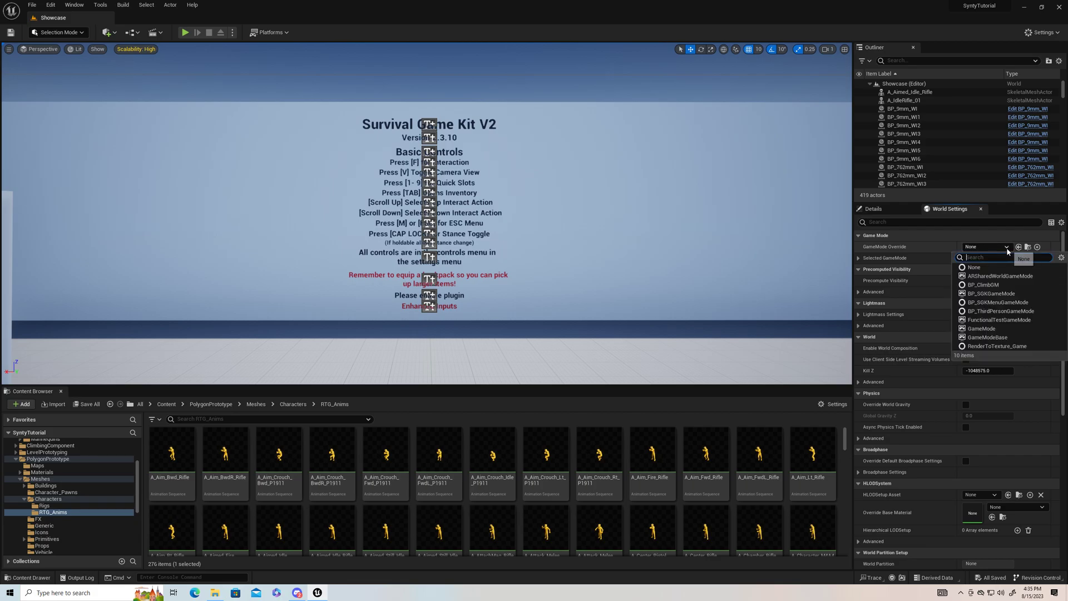
{"action": "left_click", "coordinate": [995, 294]}
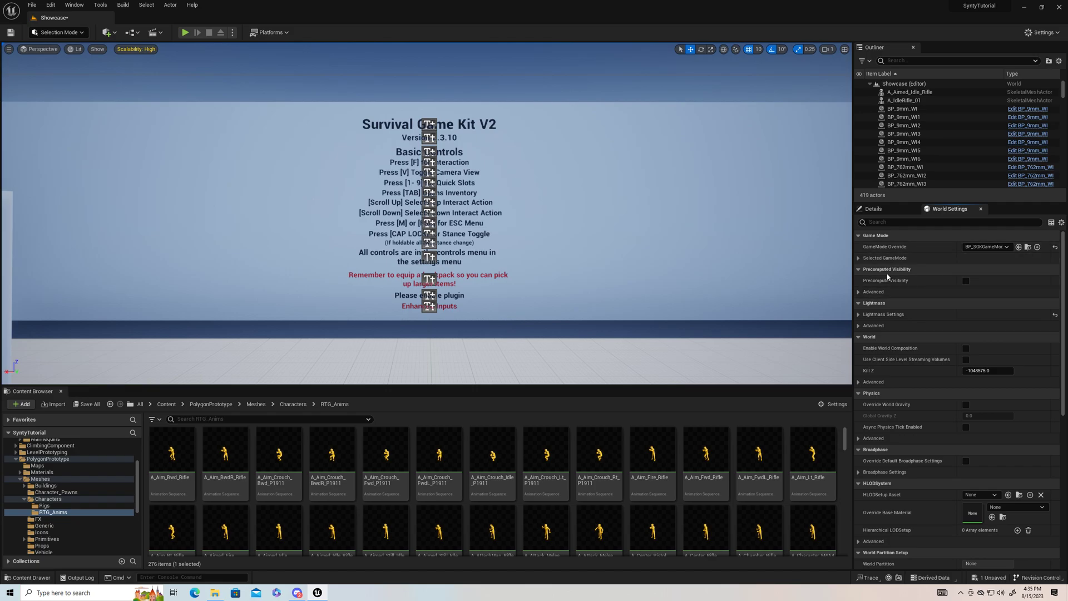
{"action": "left_click", "coordinate": [74, 5]}
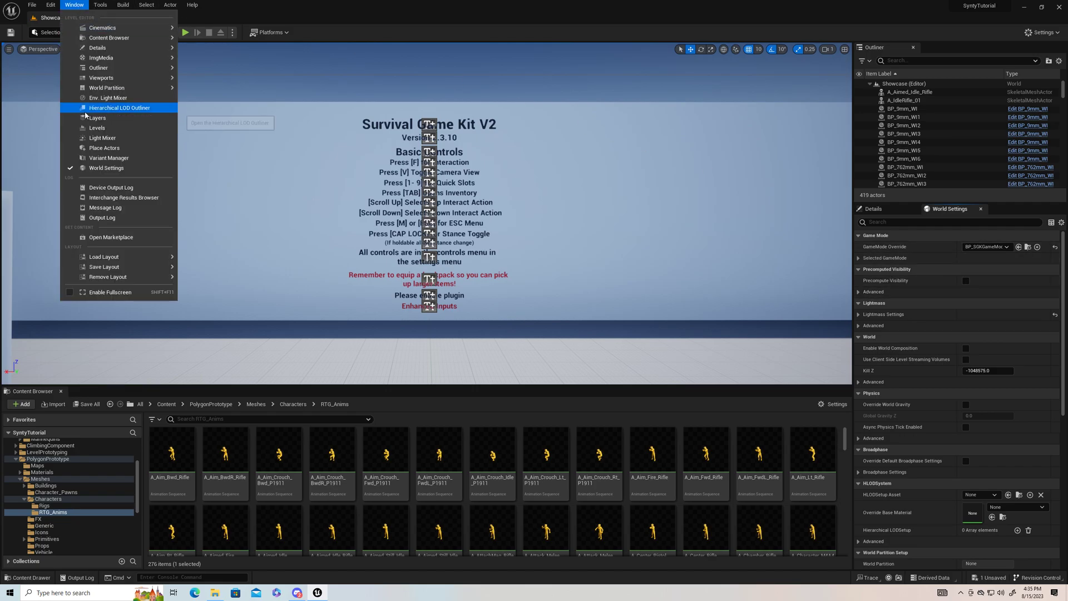
{"action": "left_click", "coordinate": [264, 152]}
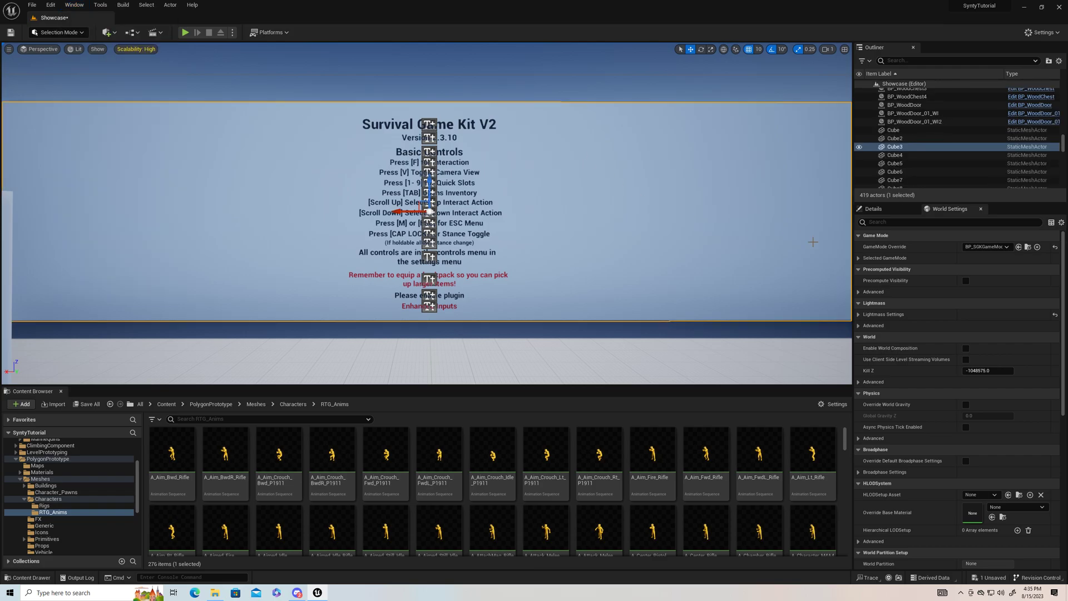
{"action": "left_click", "coordinate": [1005, 249]}
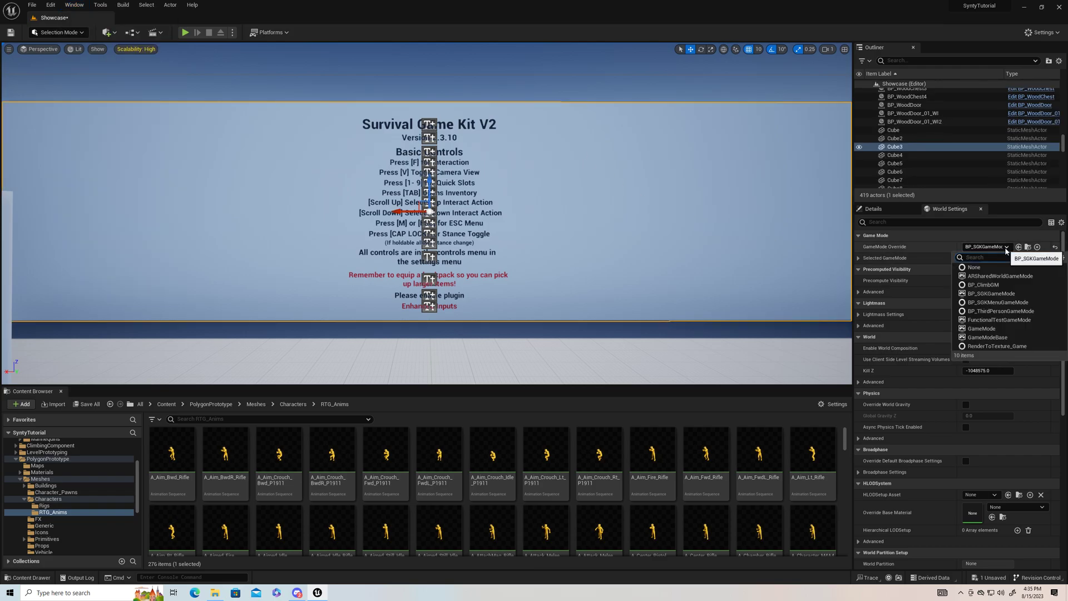
{"action": "left_click", "coordinate": [987, 294]}
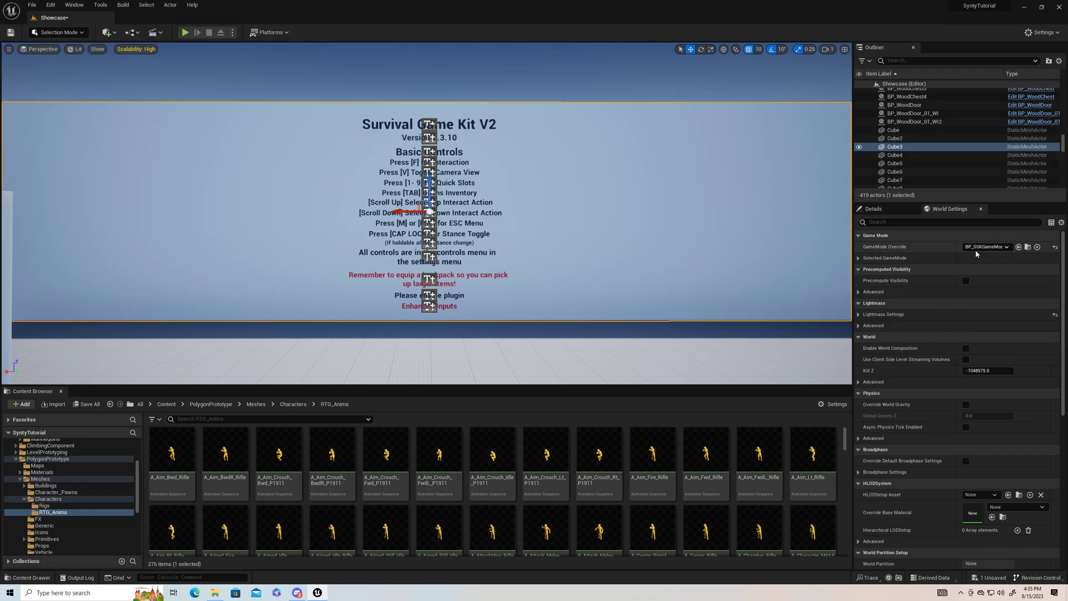
Open the level's default pawn blueprint, BP_SGKMasterCharacter, and view its Mesh component in the blueprint's 3D viewport.
{"action": "left_click", "coordinate": [858, 258]}
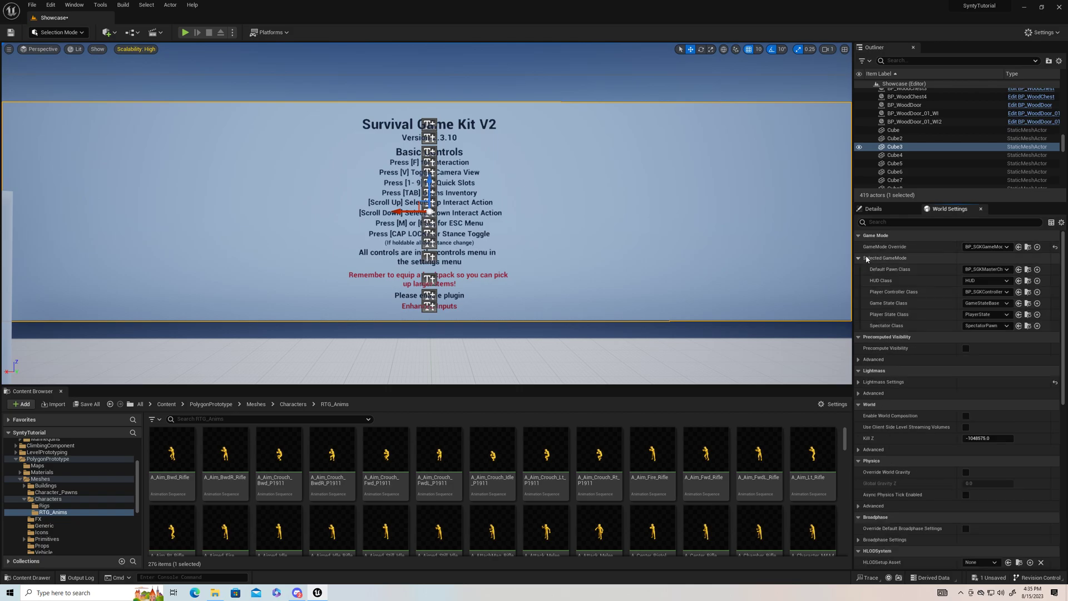
{"action": "left_click", "coordinate": [1027, 270]}
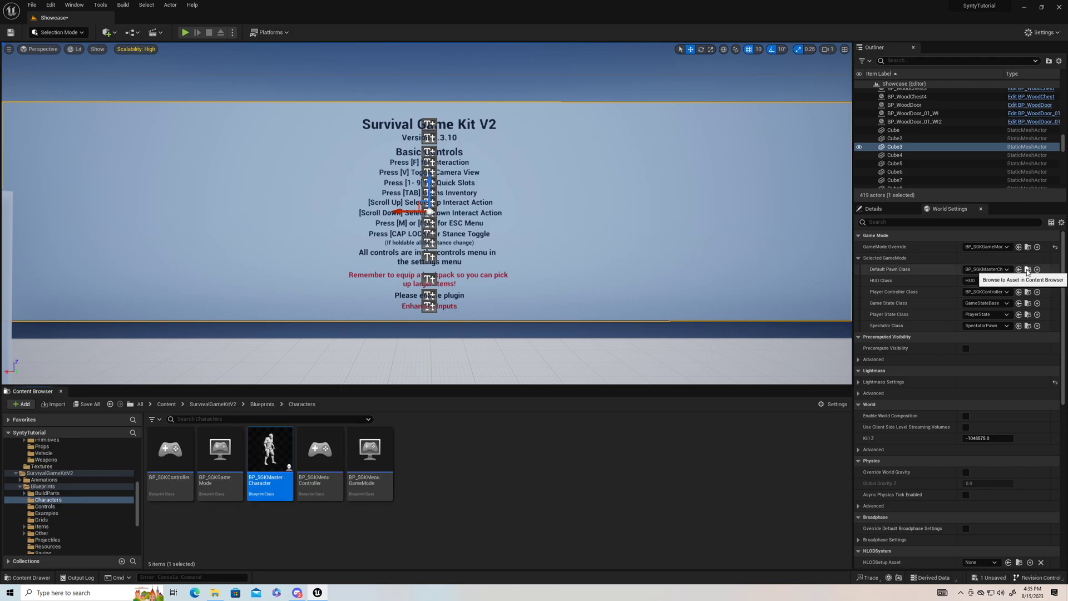
{"action": "double_click", "coordinate": [274, 488]}
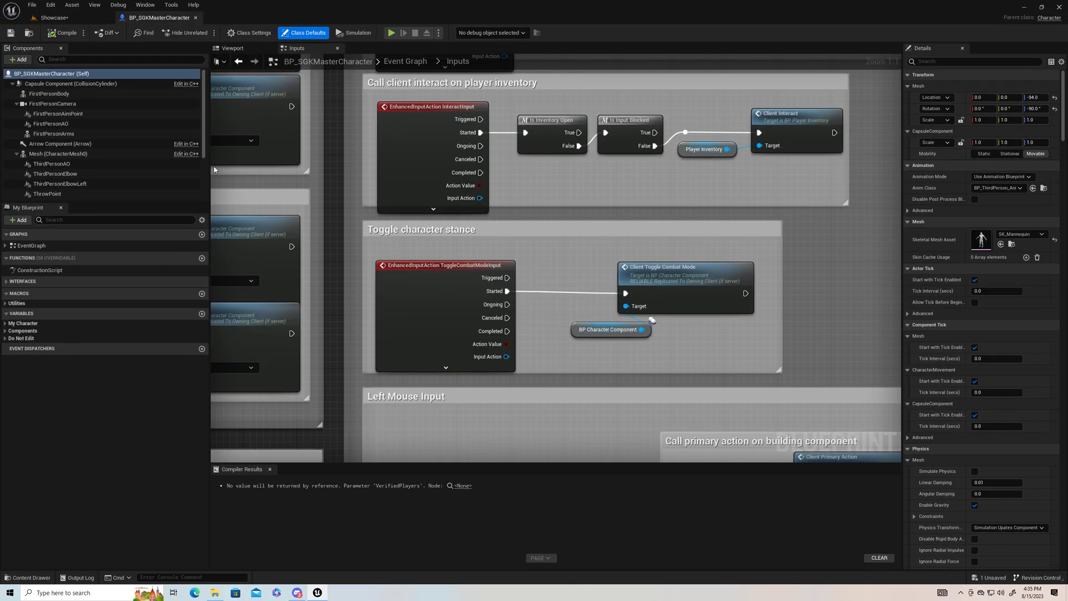
{"action": "scroll", "coordinate": [484, 208], "scroll_direction": "down", "scroll_amount": 7}
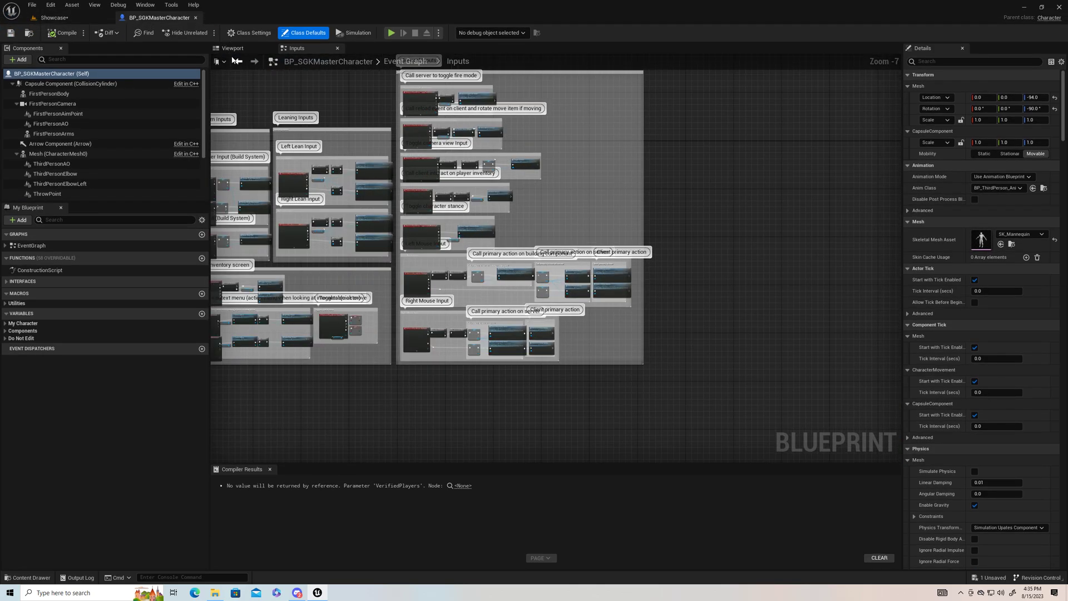
{"action": "left_click", "coordinate": [56, 154]}
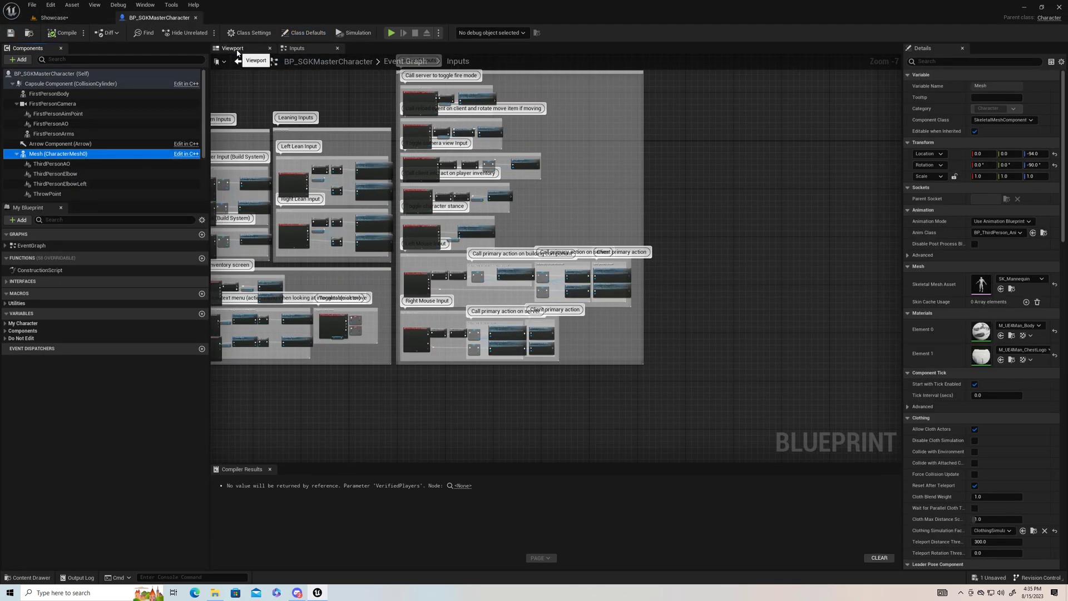
{"action": "left_click", "coordinate": [236, 48]}
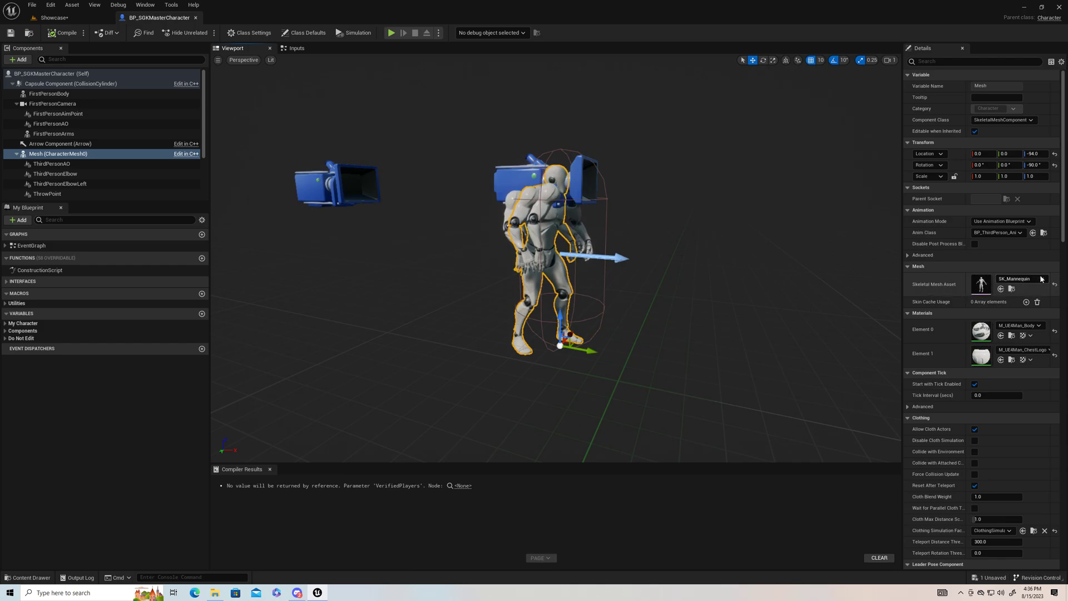
Try SK_Character_Male_NoFace_01 as the Mesh component's skeletal mesh and inspect the character from the front.
{"action": "left_click", "coordinate": [1021, 279]}
{"action": "scroll", "coordinate": [974, 422], "scroll_direction": "up", "scroll_amount": 5}
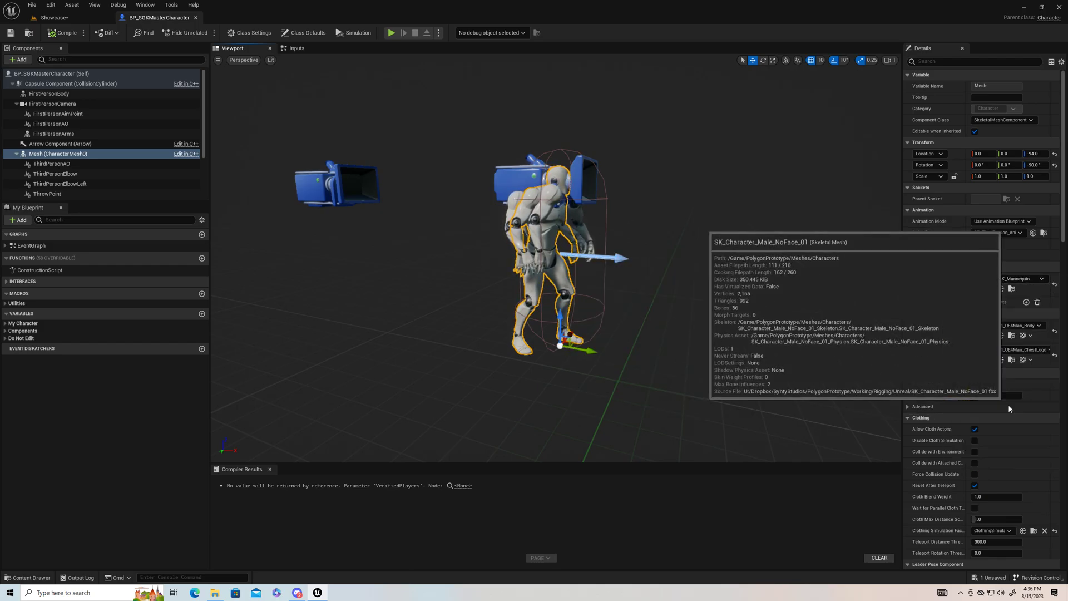
{"action": "left_click", "coordinate": [996, 431]}
{"action": "right_click_drag", "start_coordinate": [584, 302], "coordinate": [400, 272]}
{"action": "right_click_drag", "start_coordinate": [609, 278], "coordinate": [610, 273]}
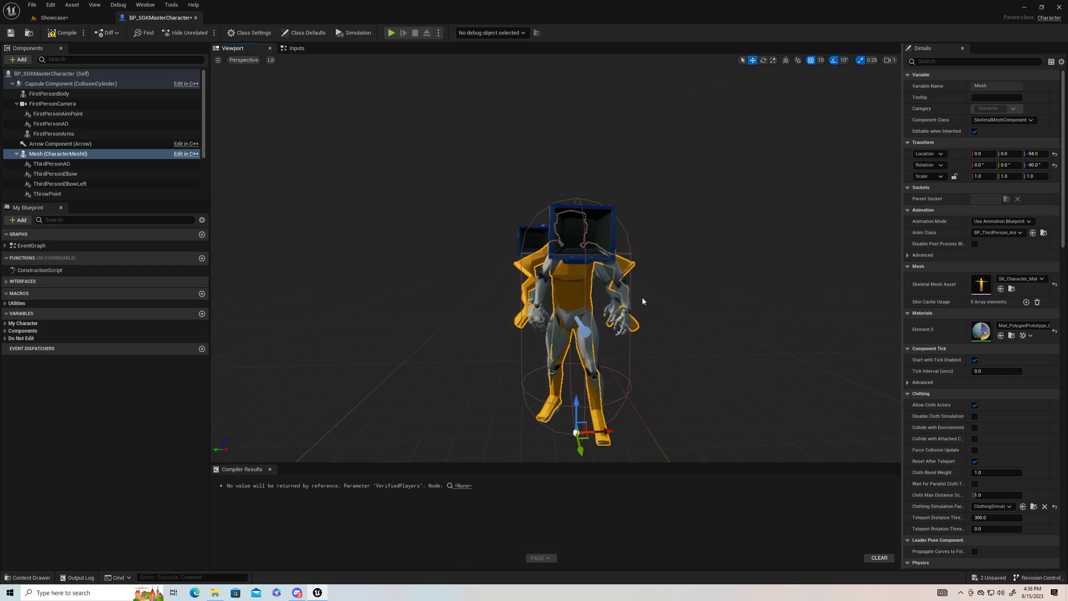
Restore SK_Mannequin from the SurvivalGameKitV2 meshes as the Mesh component's skeletal mesh, then compile, save and close the blueprint.
{"action": "left_click", "coordinate": [1043, 280]}
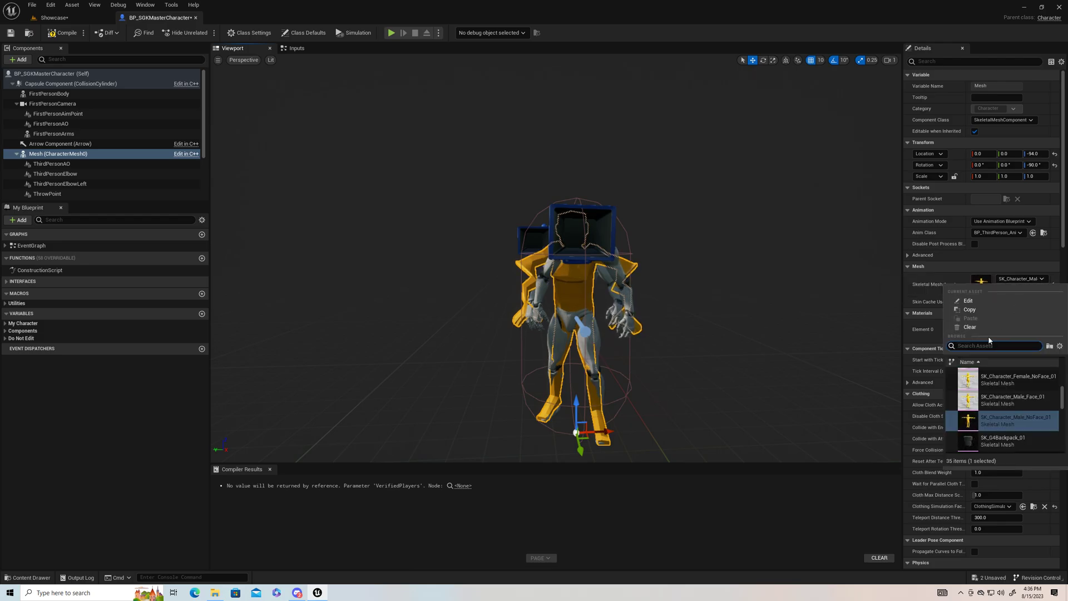
{"action": "scroll", "coordinate": [983, 402], "scroll_direction": "down", "scroll_amount": 2}
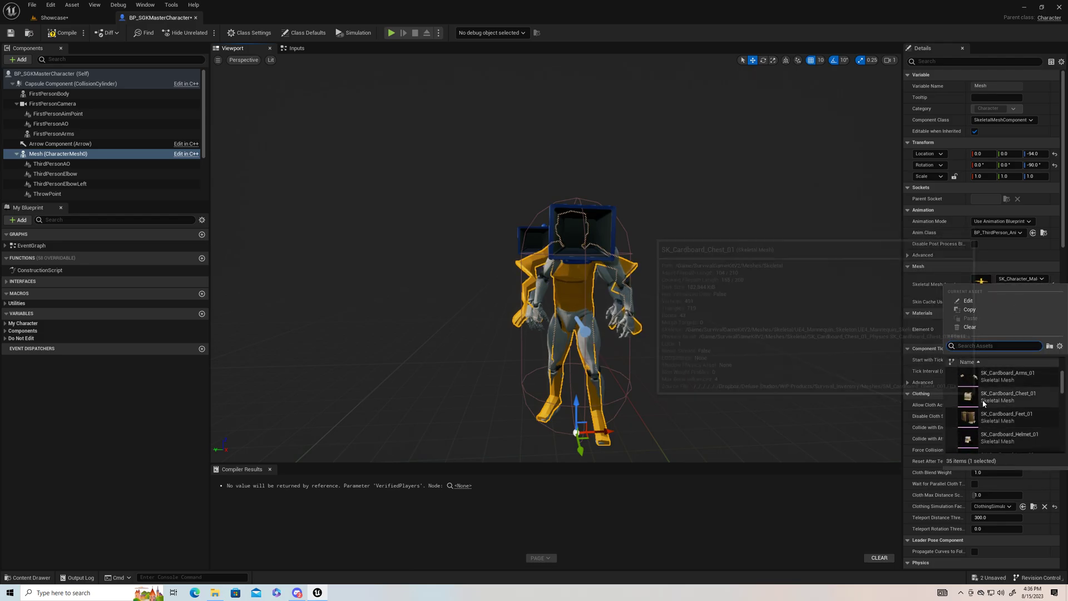
{"action": "scroll", "coordinate": [983, 403], "scroll_direction": "down", "scroll_amount": 5}
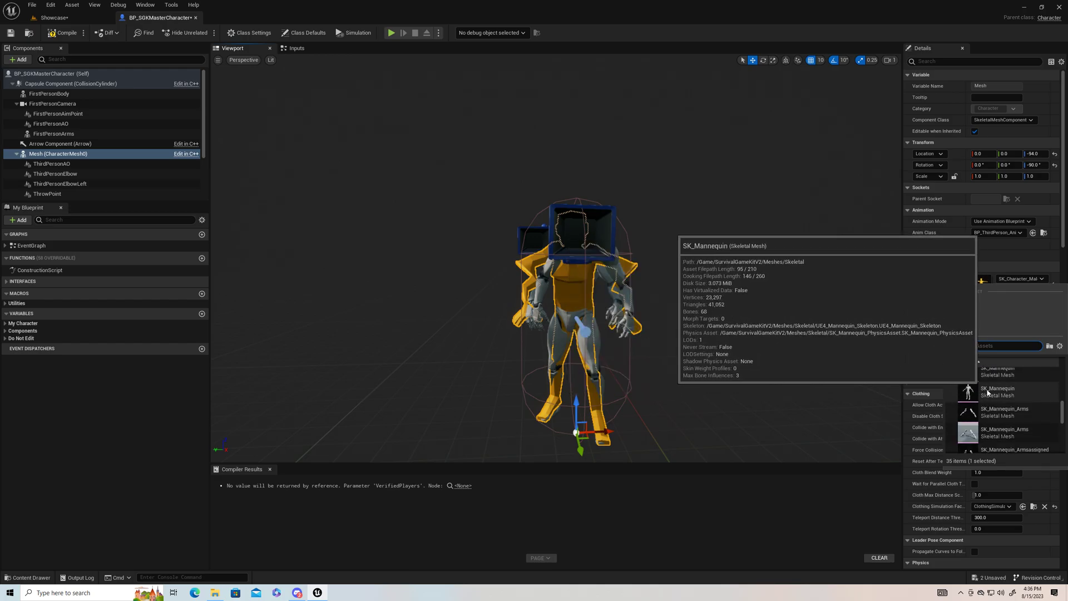
{"action": "left_click", "coordinate": [988, 392]}
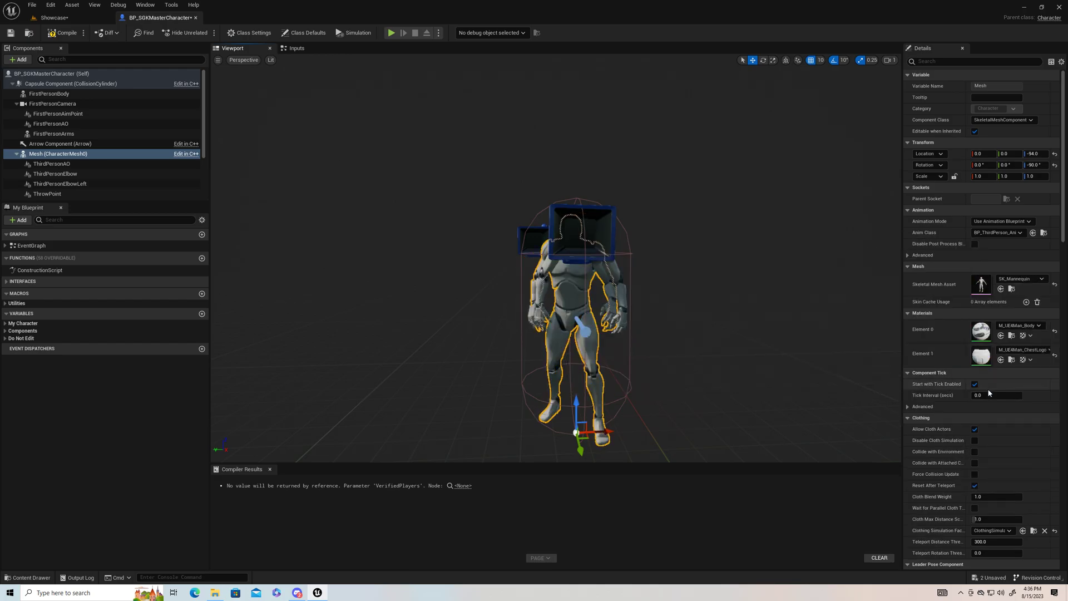
{"action": "left_click", "coordinate": [67, 33]}
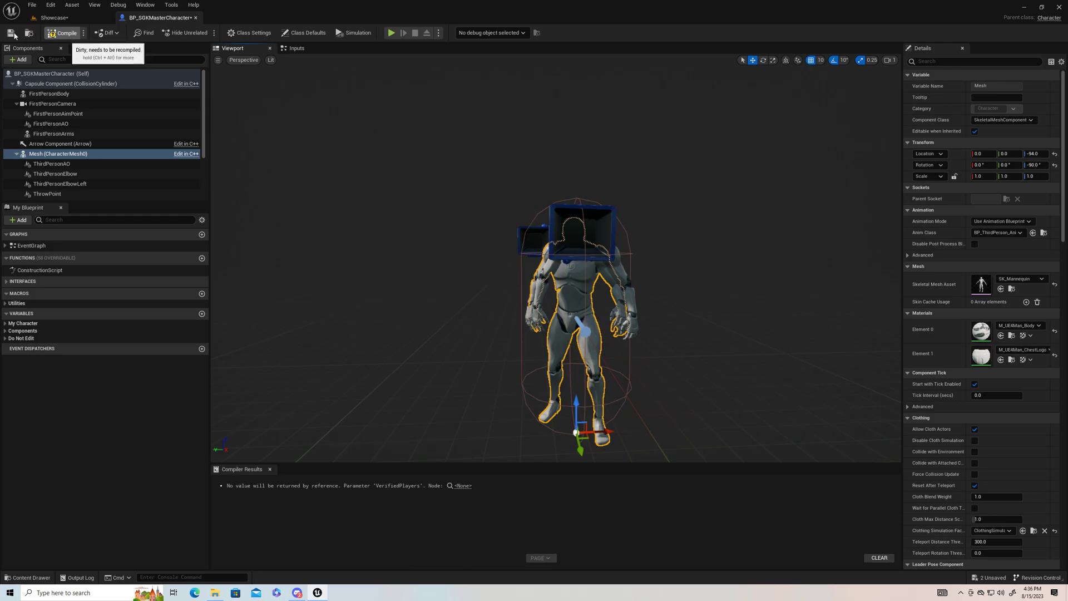
{"action": "left_click", "coordinate": [196, 17]}
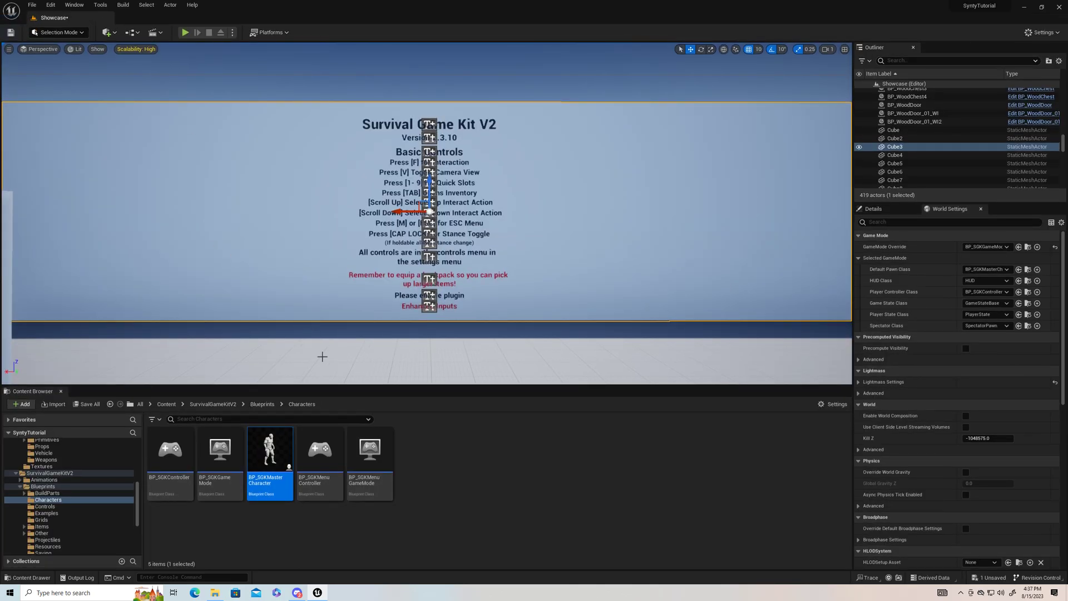
Return to the RTG_Anims folder and look through its retargeted animation sequences and montages.
{"action": "left_click", "coordinate": [109, 405]}
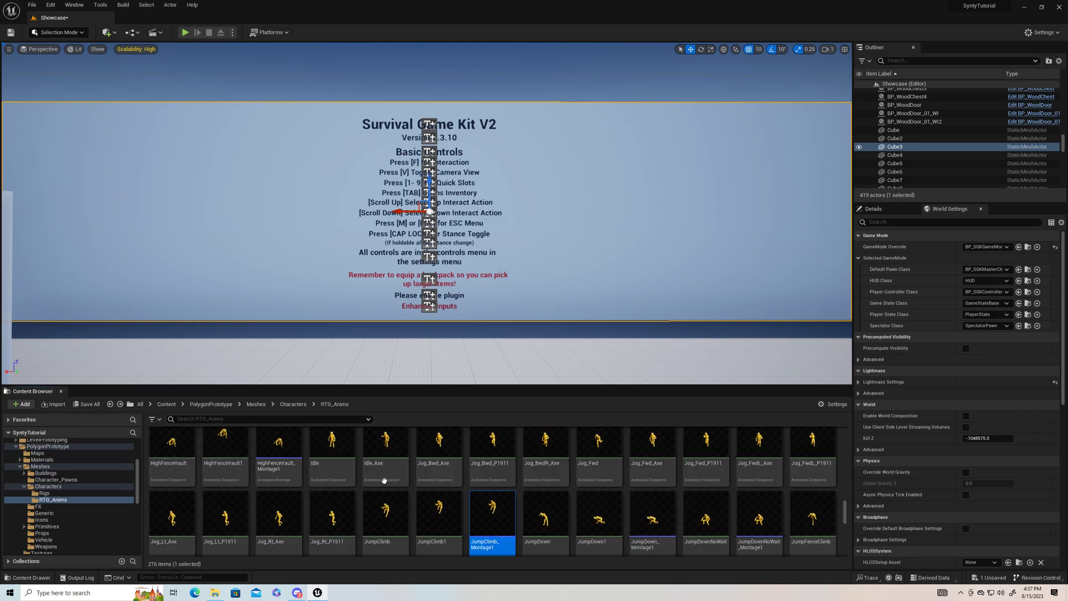
{"action": "scroll", "coordinate": [474, 513], "scroll_direction": "up", "scroll_amount": 5}
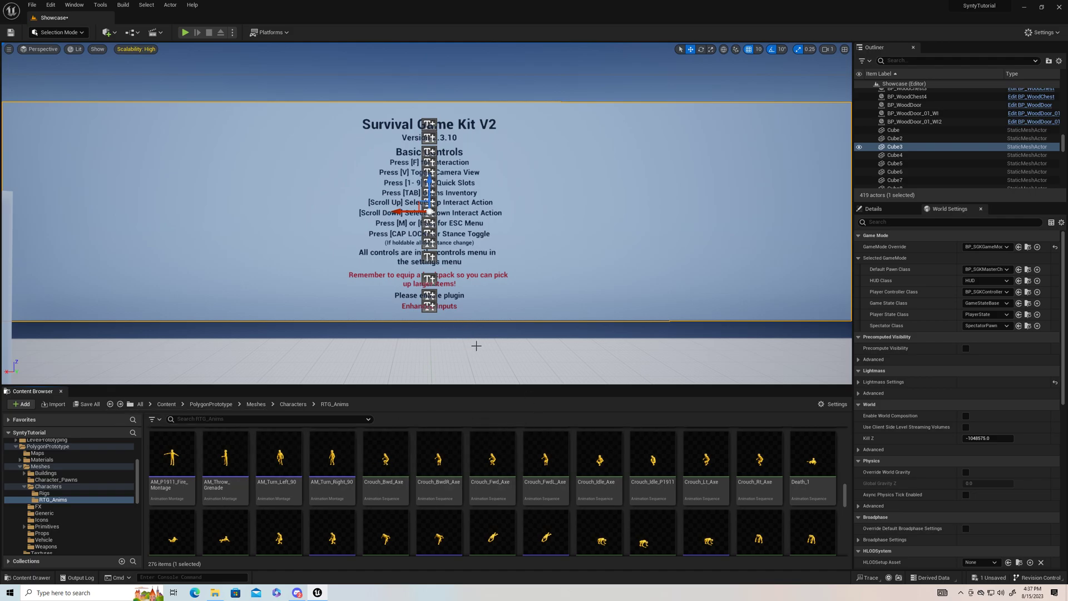
{"action": "scroll", "coordinate": [476, 346], "scroll_direction": "up", "scroll_amount": 2}
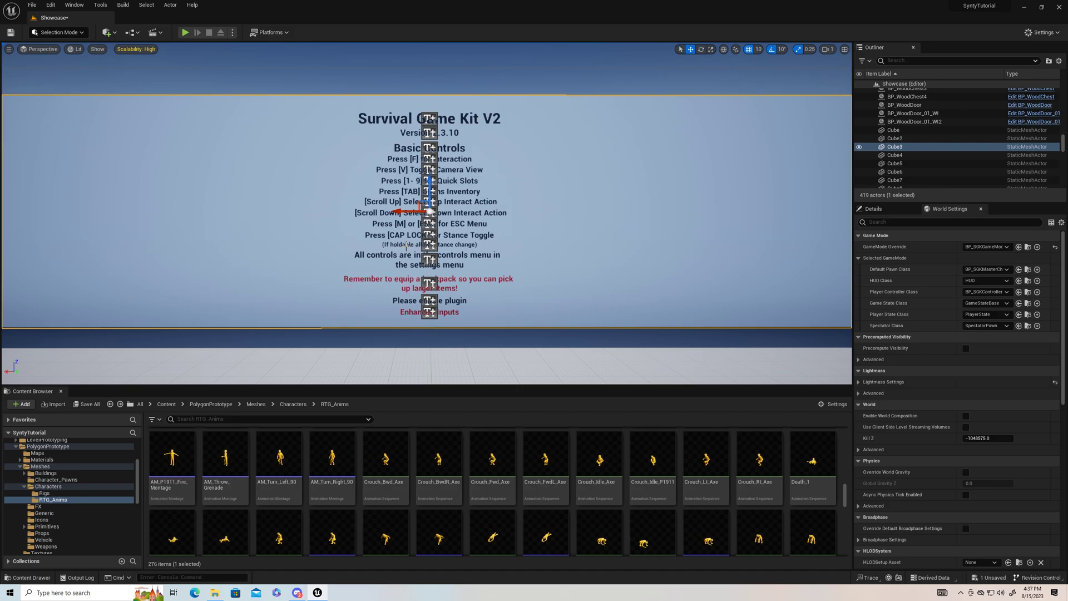
{"action": "scroll", "coordinate": [425, 492], "scroll_direction": "up", "scroll_amount": 3}
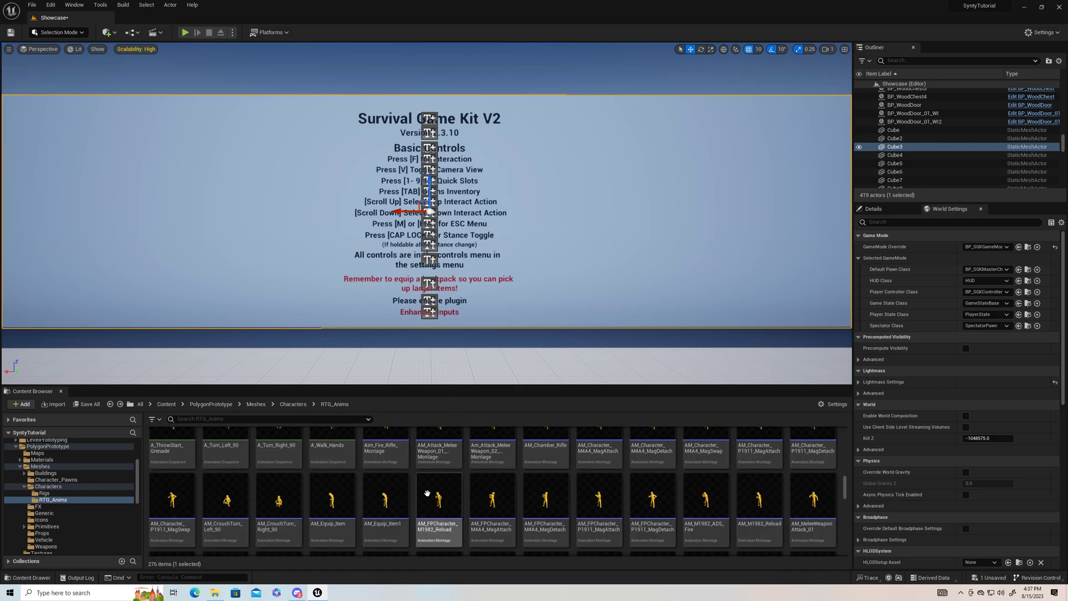
{"action": "scroll", "coordinate": [427, 517], "scroll_direction": "up", "scroll_amount": 1}
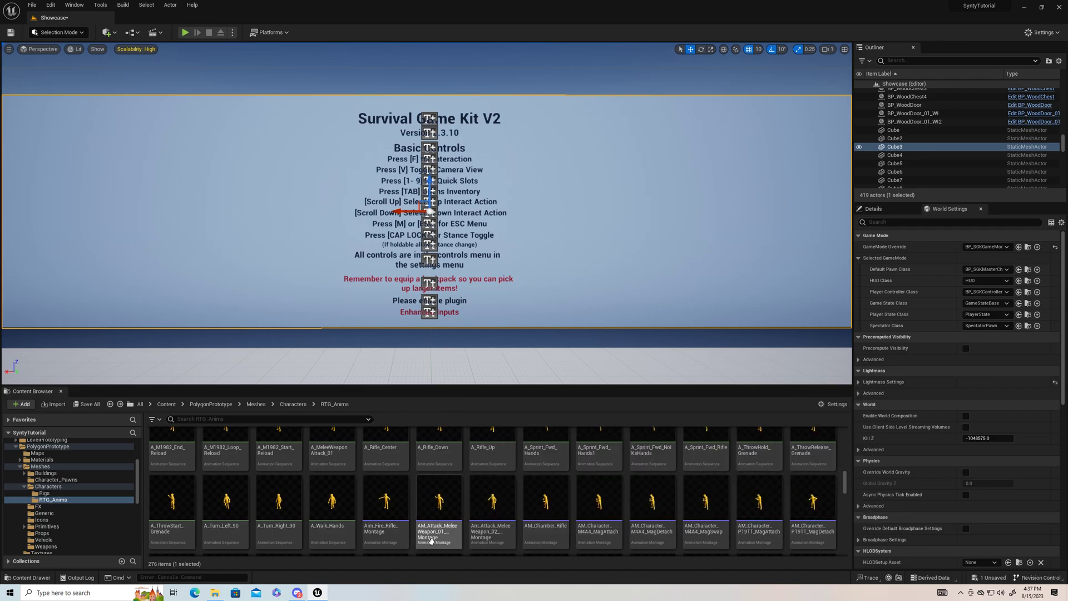
{"action": "scroll", "coordinate": [427, 523], "scroll_direction": "down", "scroll_amount": 2}
{"action": "scroll", "coordinate": [468, 523], "scroll_direction": "down", "scroll_amount": 10}
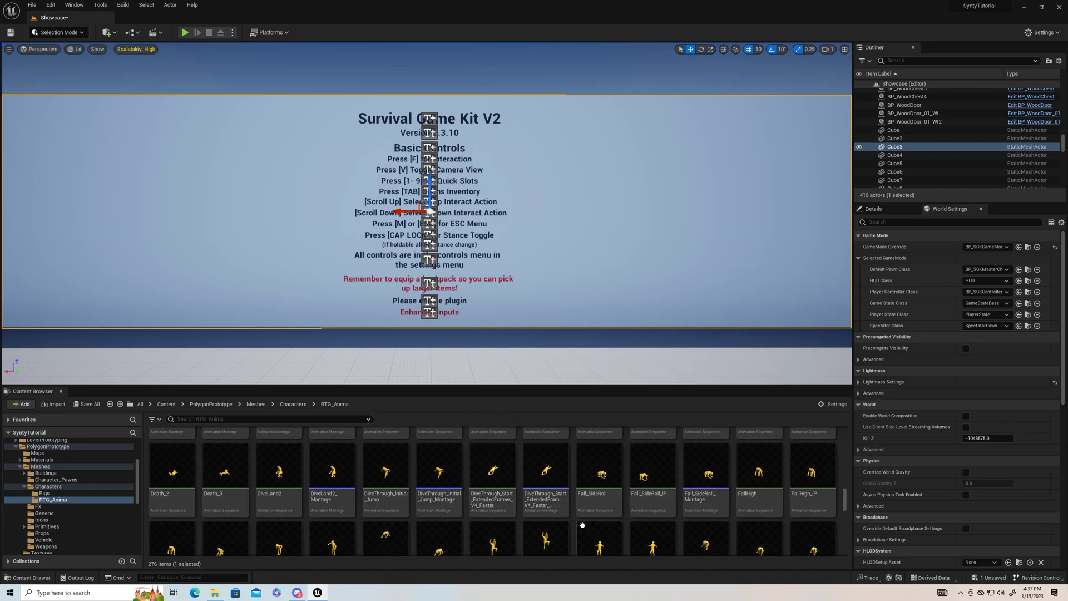
{"action": "scroll", "coordinate": [545, 512], "scroll_direction": "up", "scroll_amount": 10}
{"action": "scroll", "coordinate": [567, 523], "scroll_direction": "up", "scroll_amount": 5}
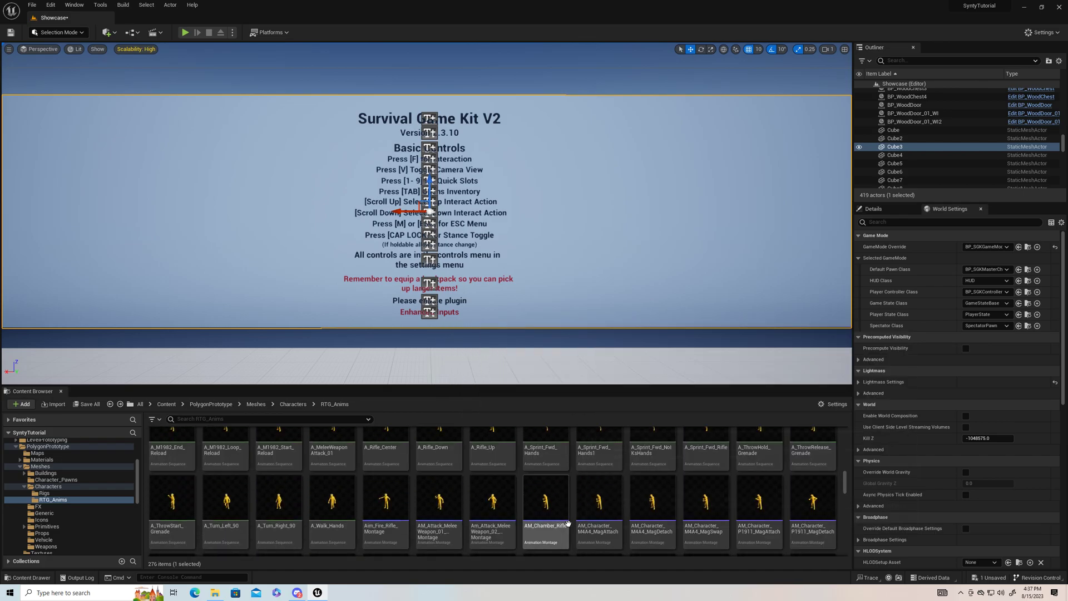
{"action": "scroll", "coordinate": [567, 522], "scroll_direction": "up", "scroll_amount": 3}
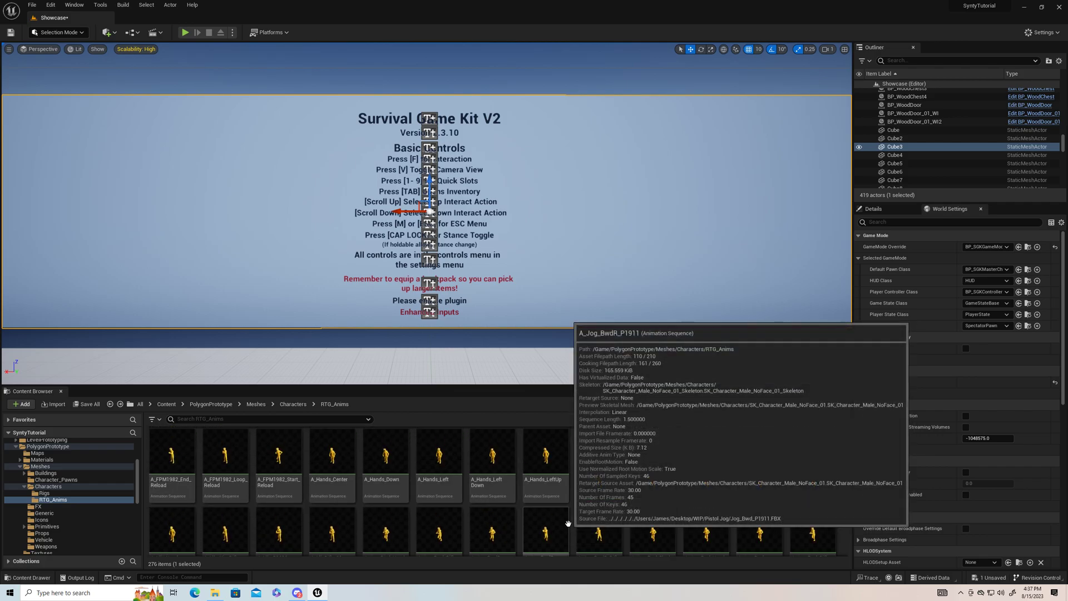
{"action": "scroll", "coordinate": [568, 523], "scroll_direction": "up", "scroll_amount": 2}
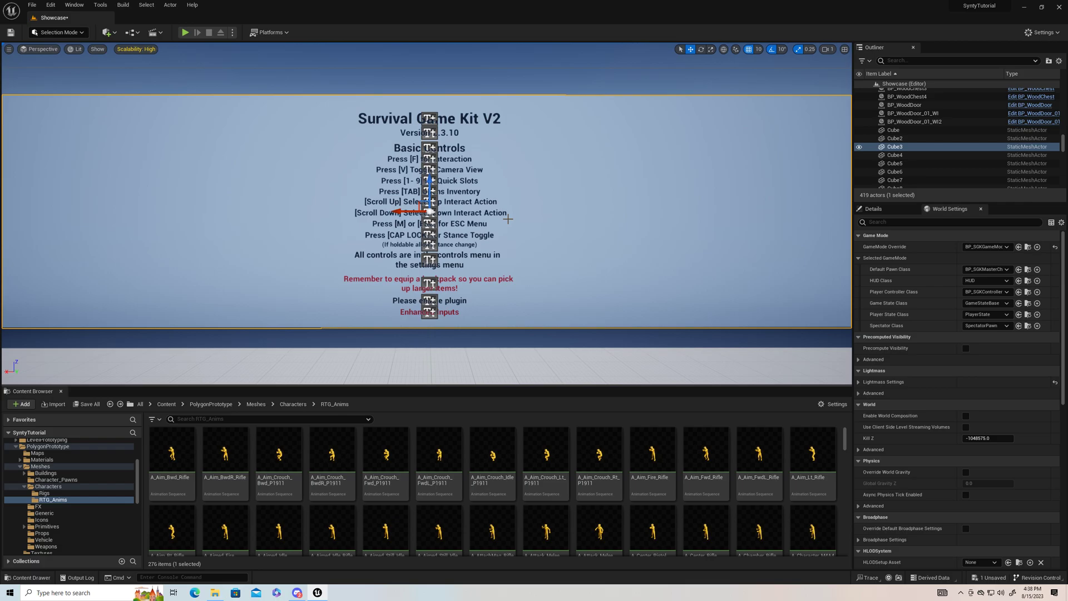
{"action": "key", "text": "alt+z"}
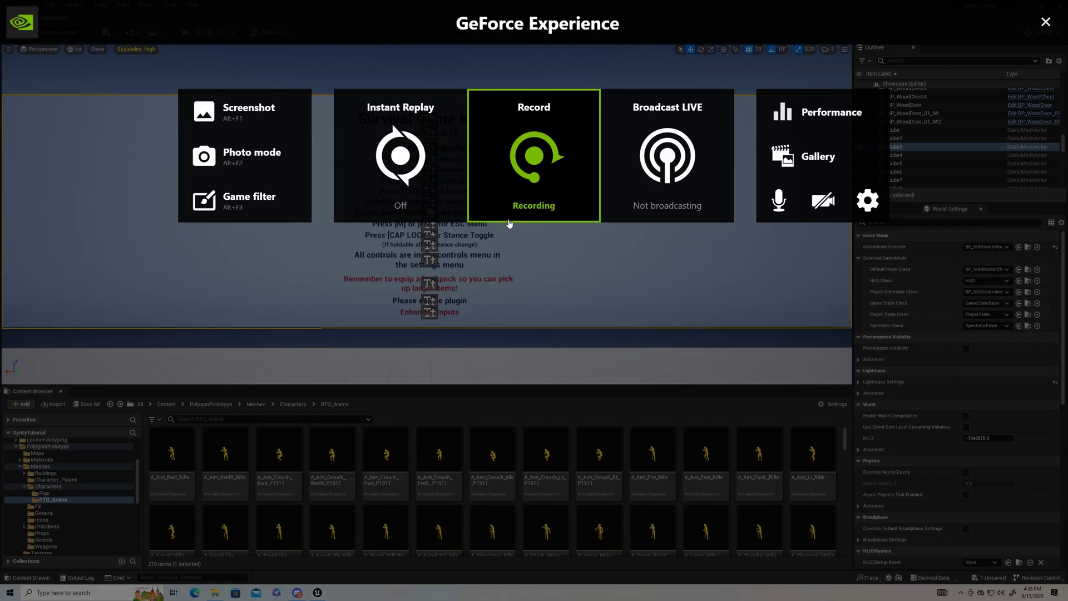